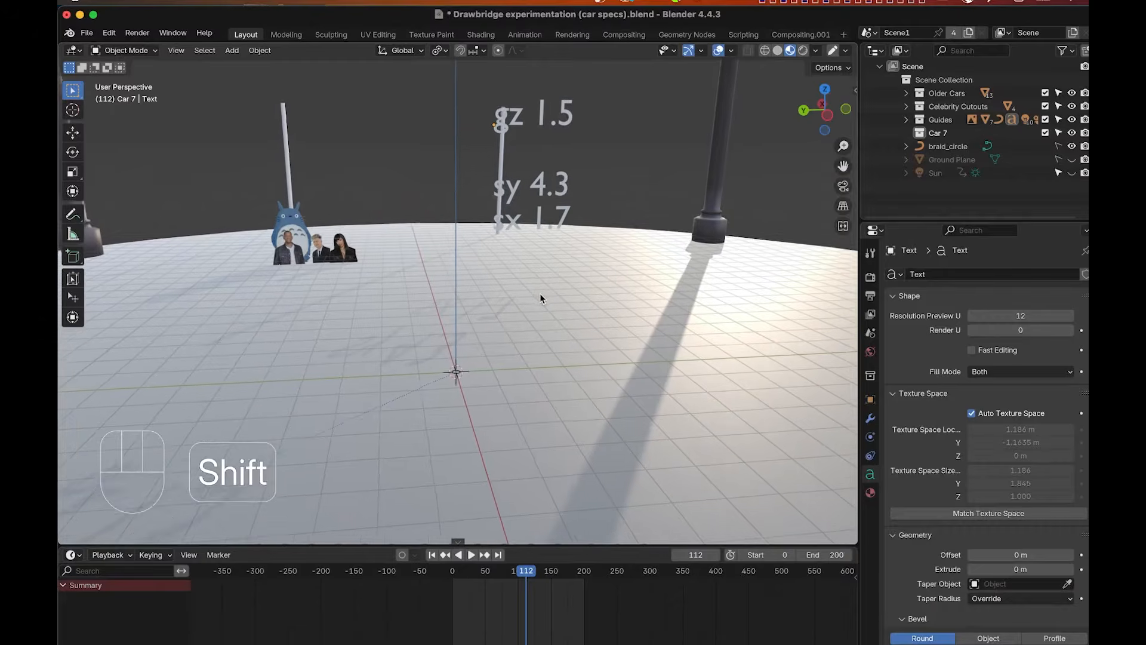
Add a cube mesh at the world origin in the Car 7 collection.
scroll(566, 238, right, 2)
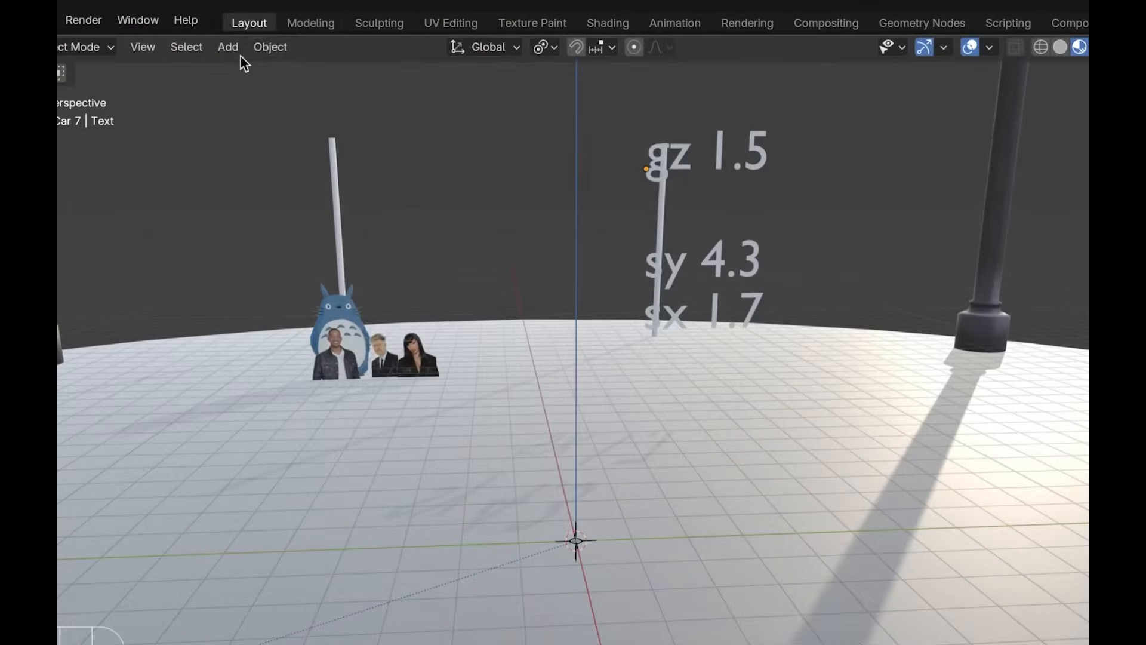
click(257, 50)
mouse_move(228, 48)
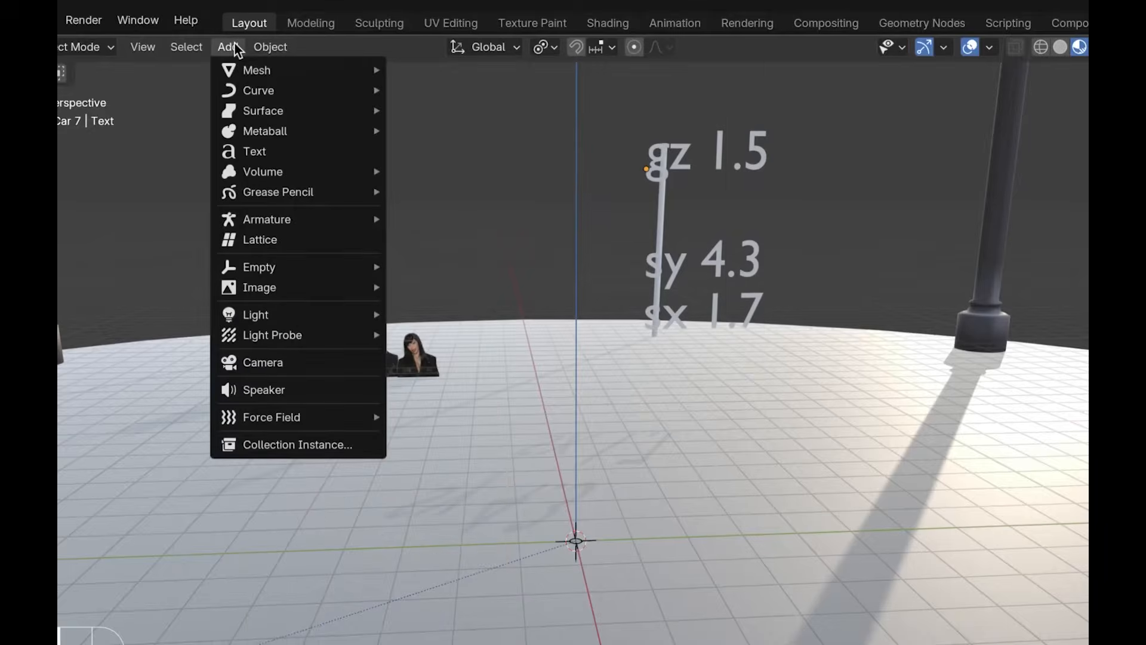
mouse_move(358, 71)
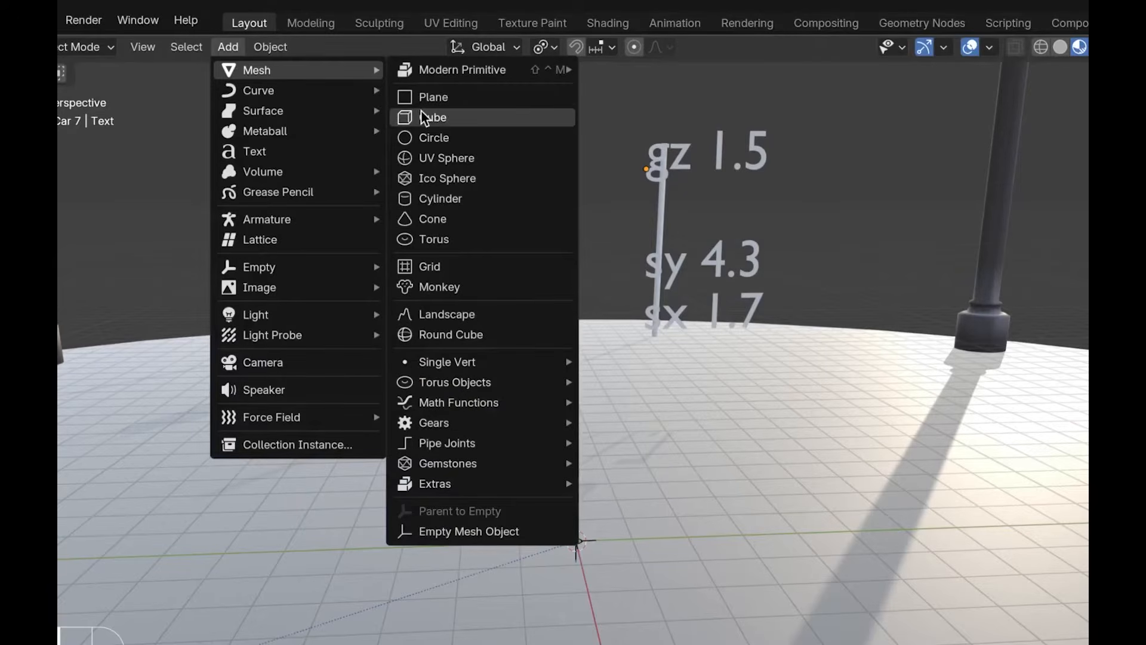
click(442, 116)
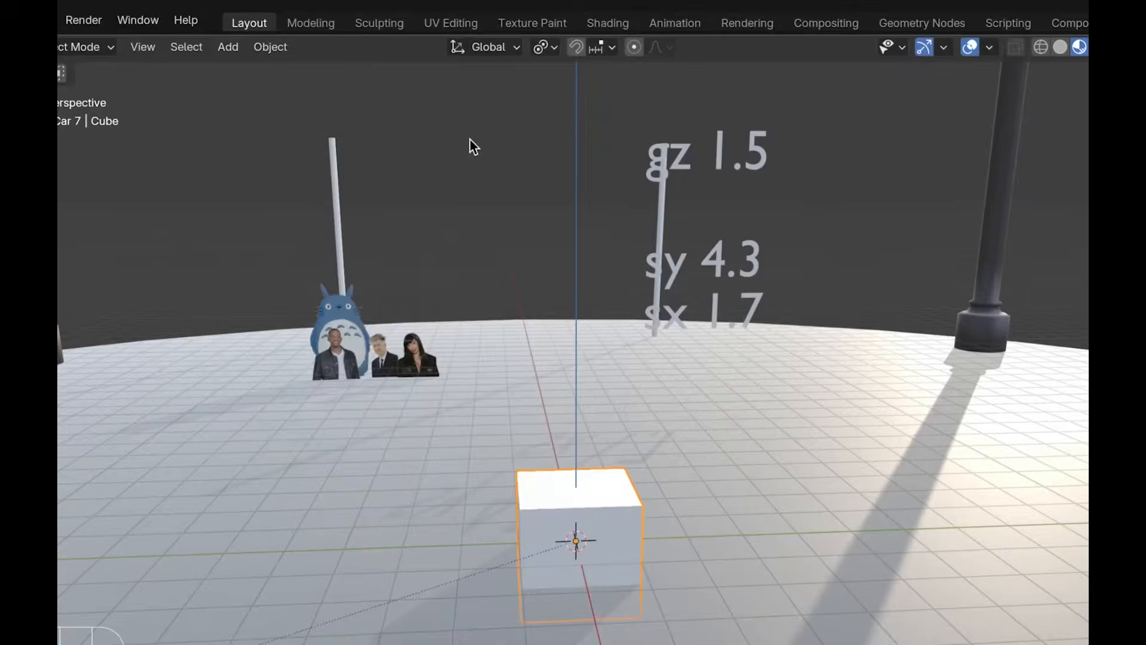
Move the cube up 1.5 m along the Z axis.
middle_drag(586, 282, 586, 282)
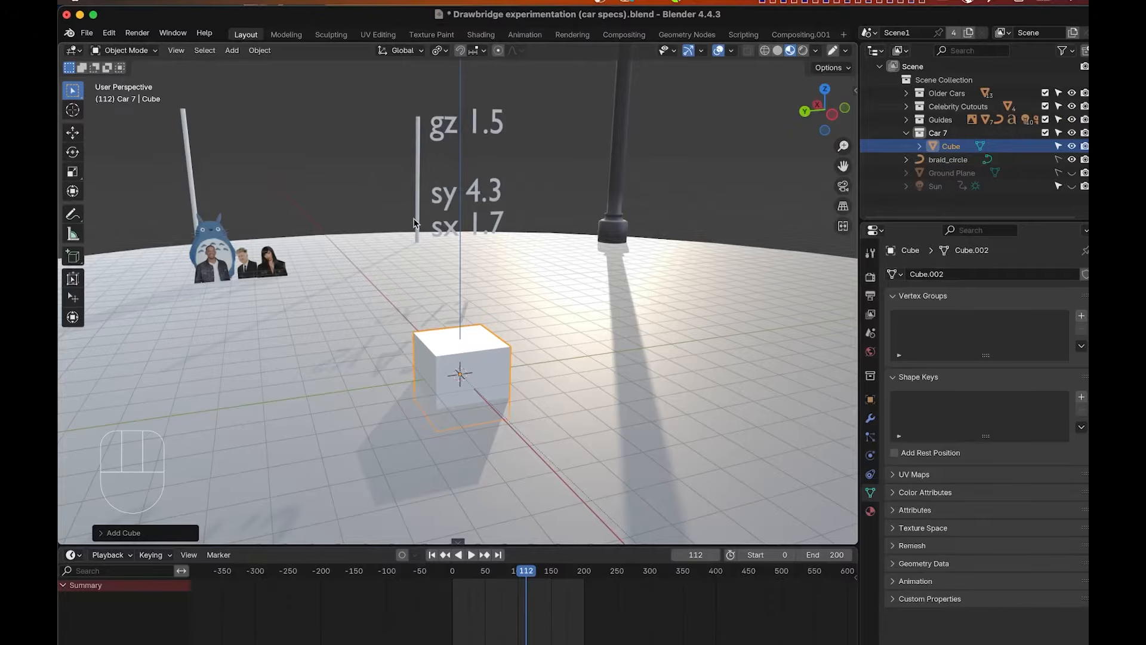
scroll(414, 223, up, 2)
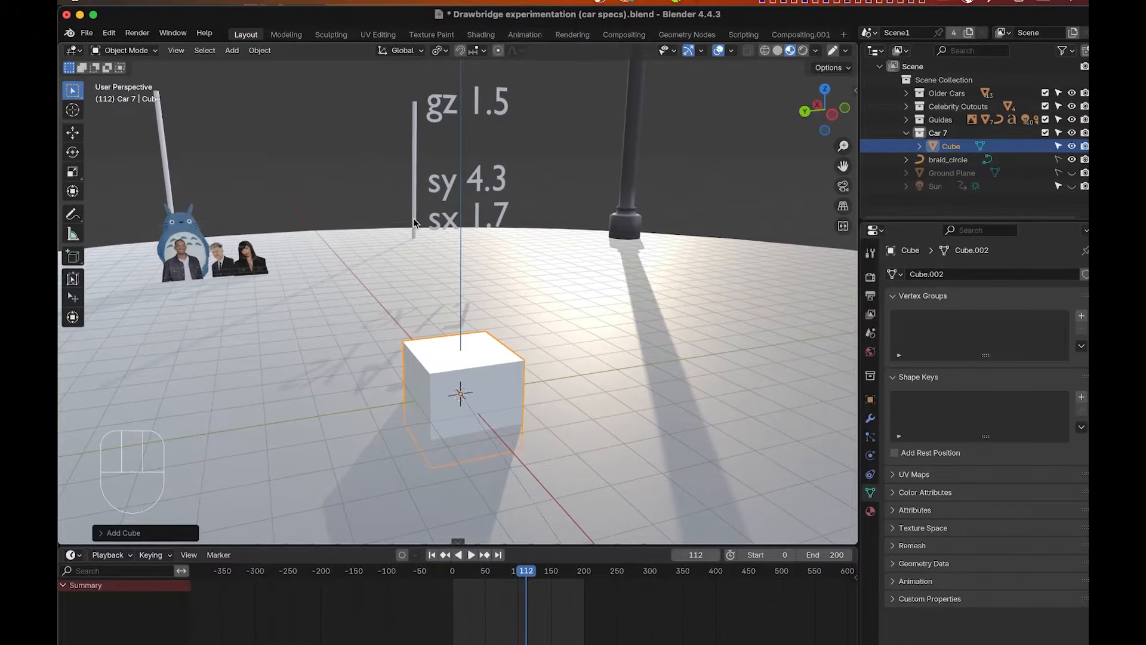
key(g)
text(z )
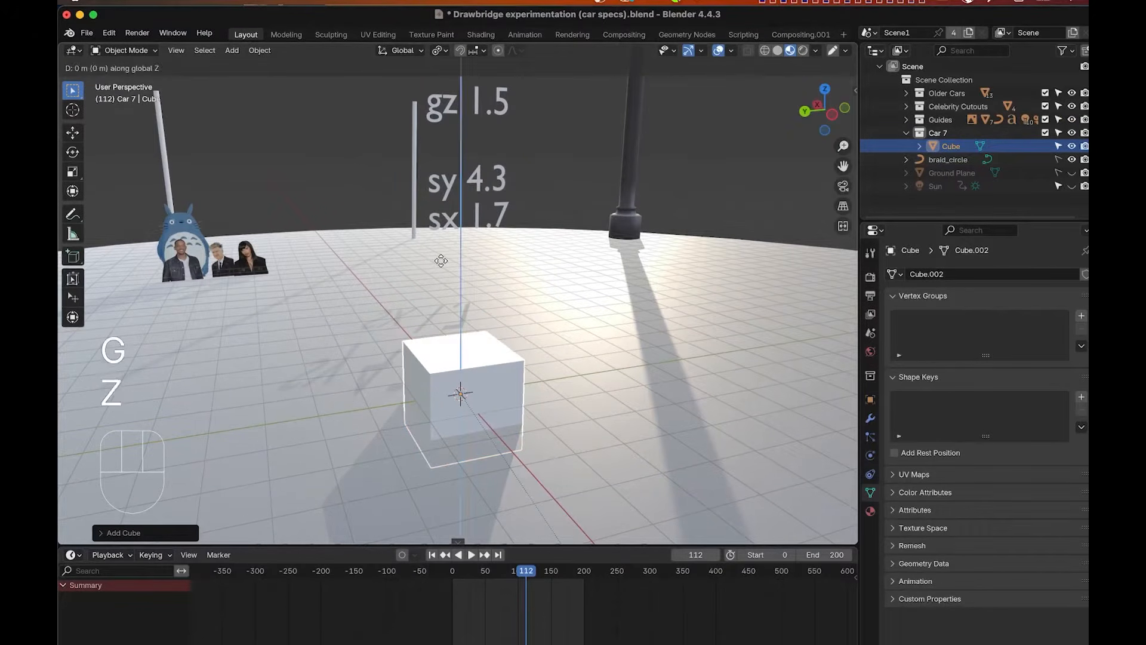
text(1.5)
key(Return)
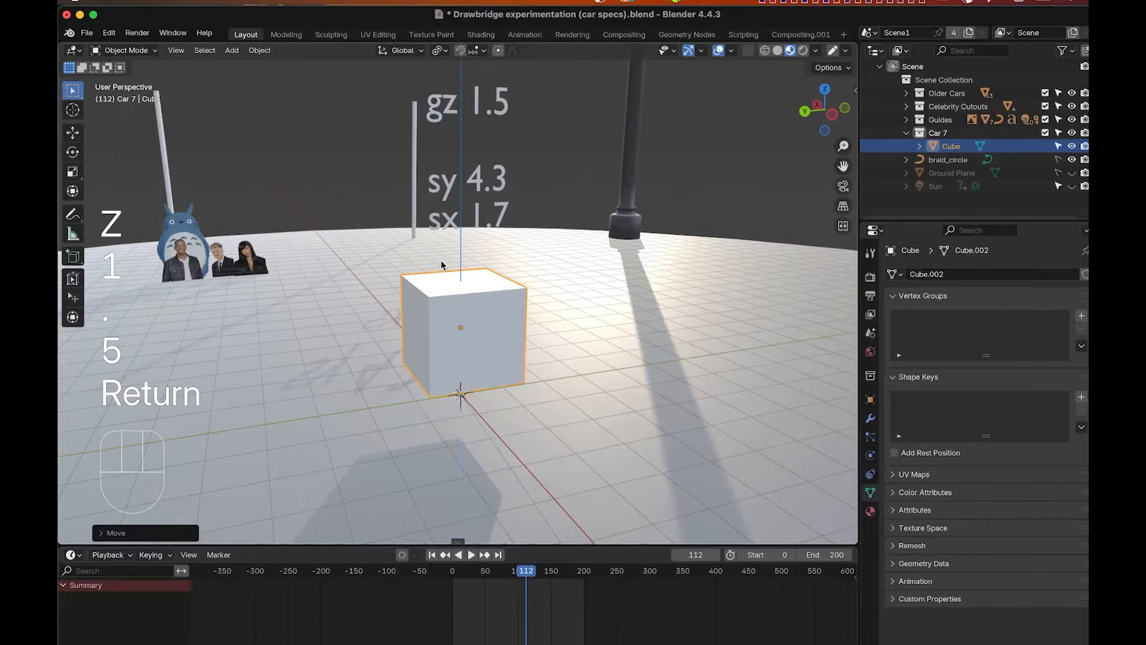
Scale the cube by 4.3 along Y and by 1.7 along X to form a long car-sized box.
scroll(442, 346, down, 5)
scroll(442, 345, up, 4)
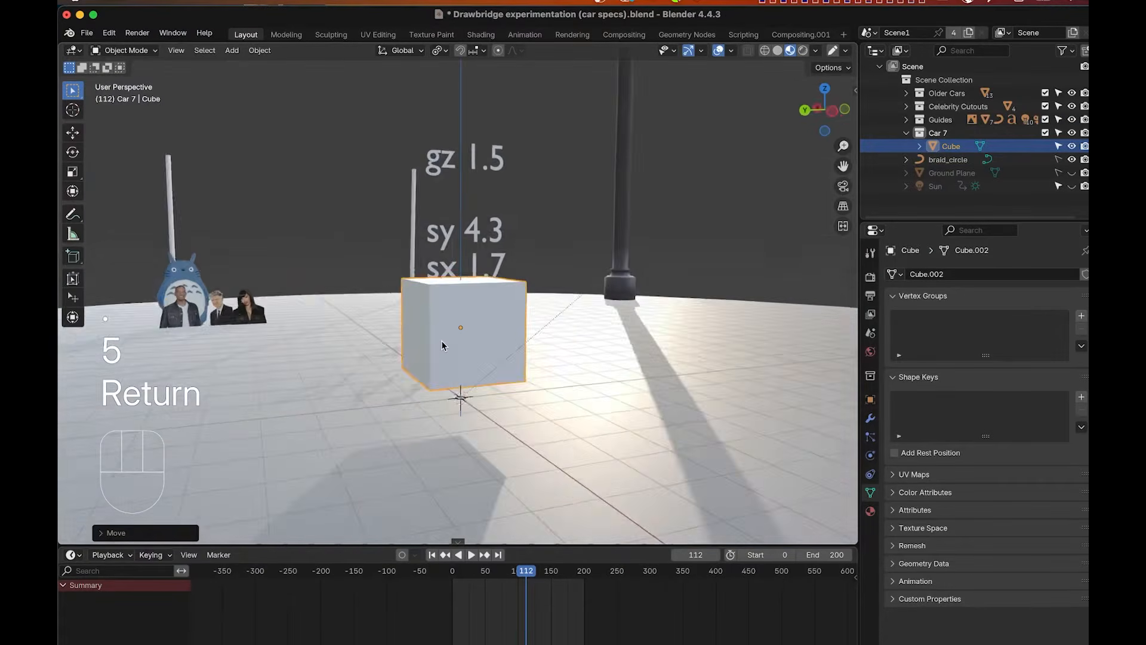
scroll(442, 345, left, 5)
scroll(442, 345, left, 5)
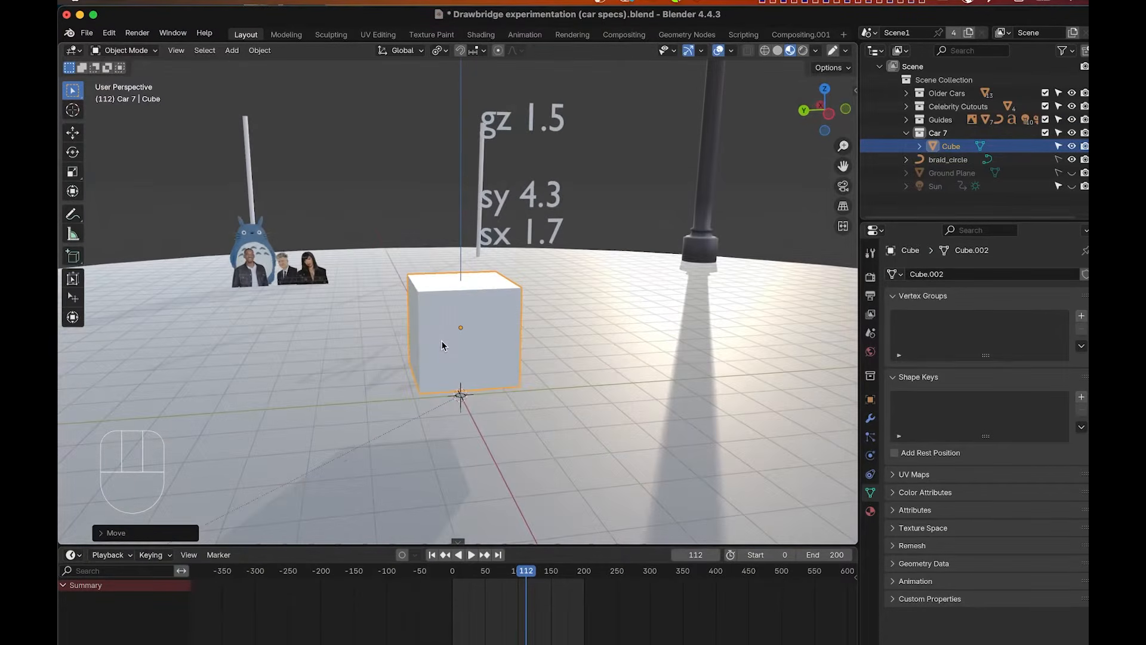
scroll(441, 346, up, 3)
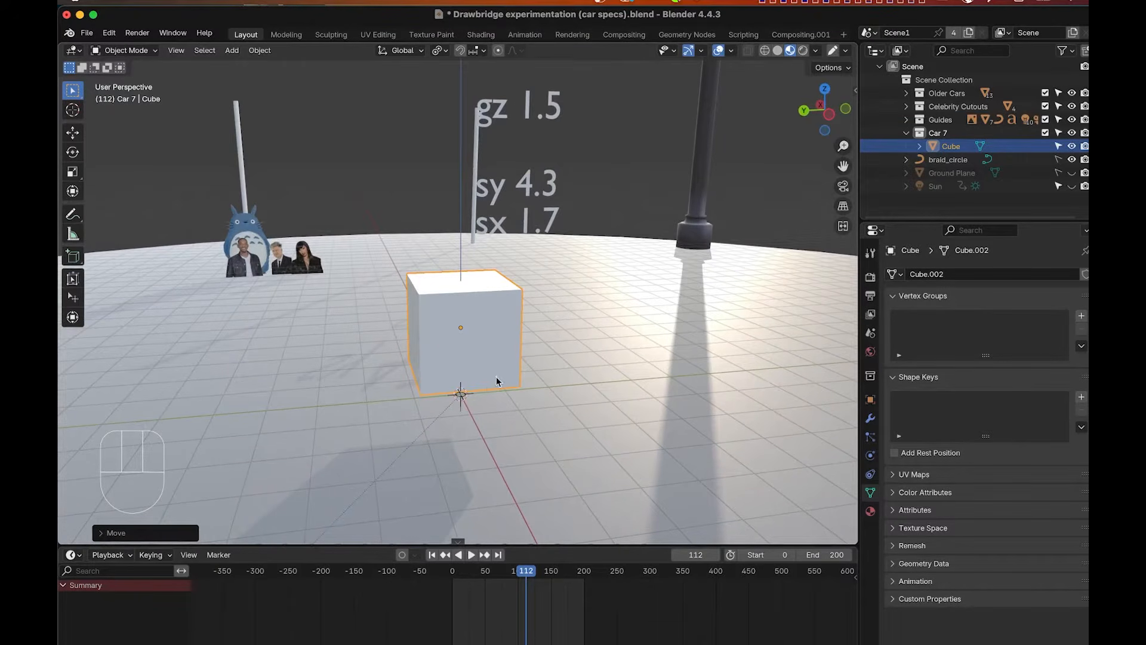
key(s)
text(y)
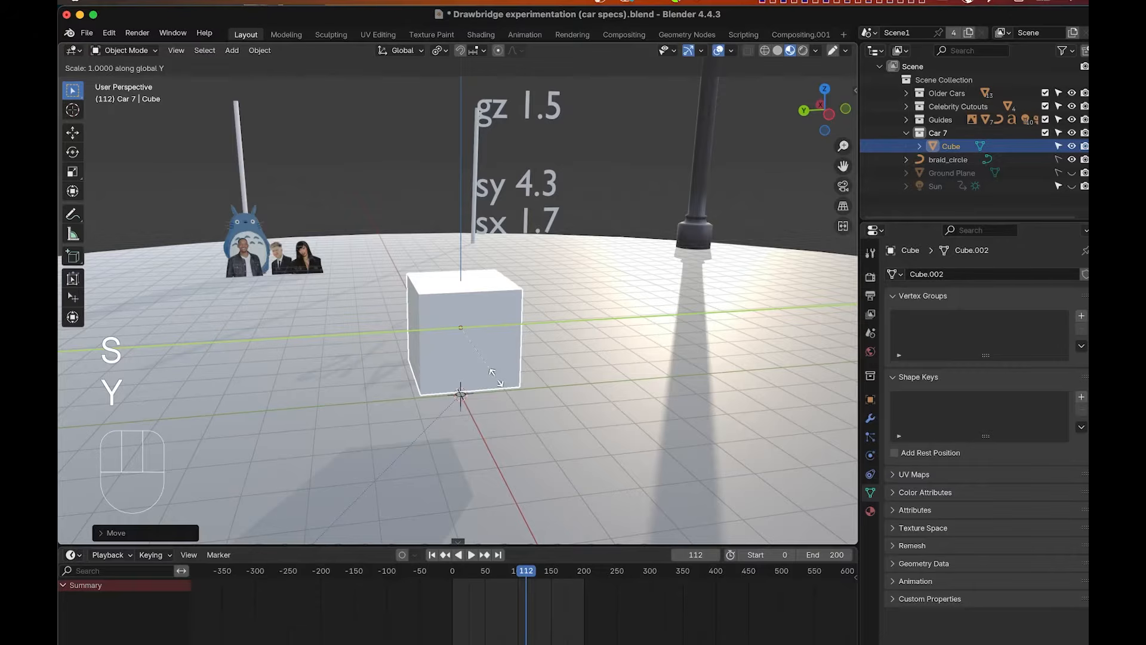
text(4.3)
key(Return)
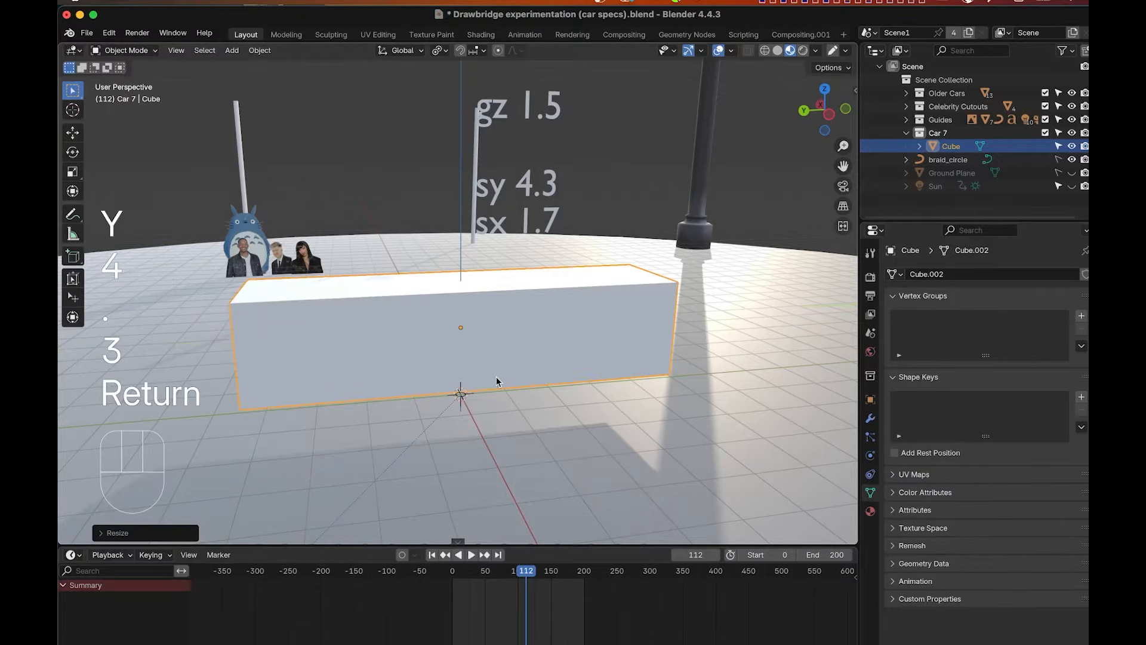
text(sx 1)
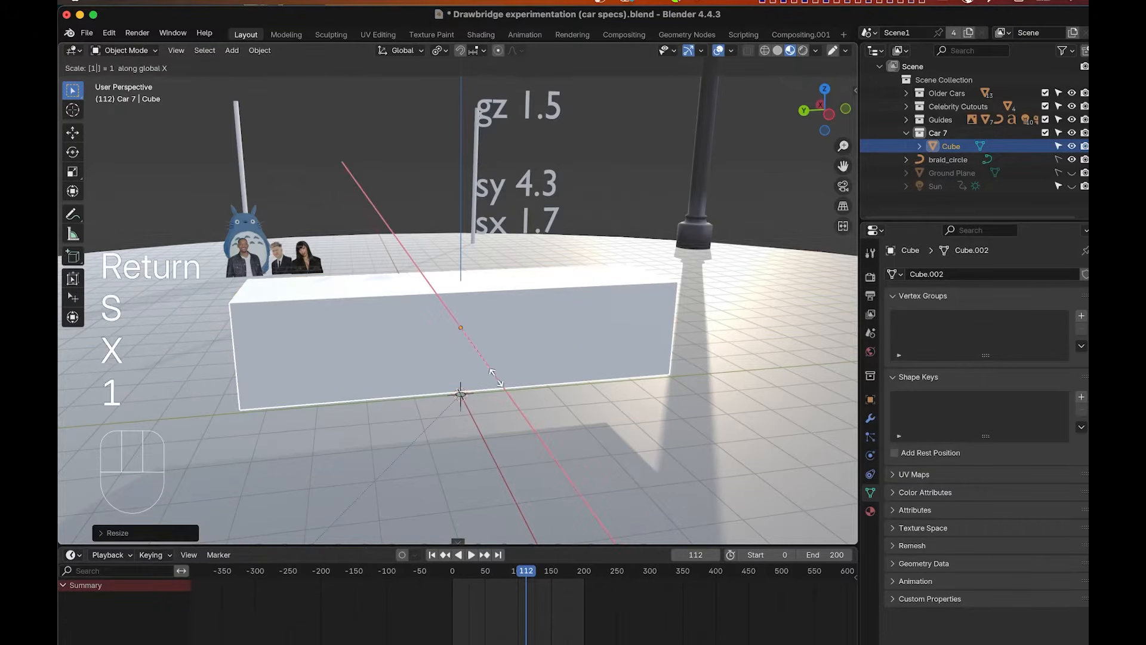
text(.7)
key(Return)
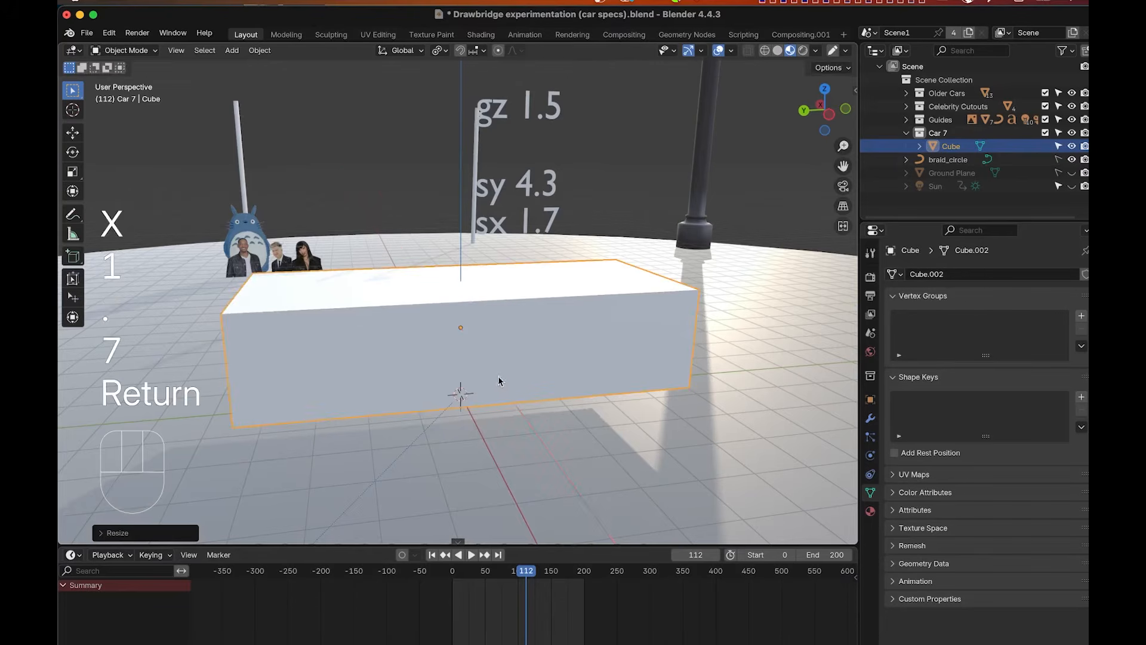
scroll(522, 344, left, 5)
scroll(522, 344, right, 5)
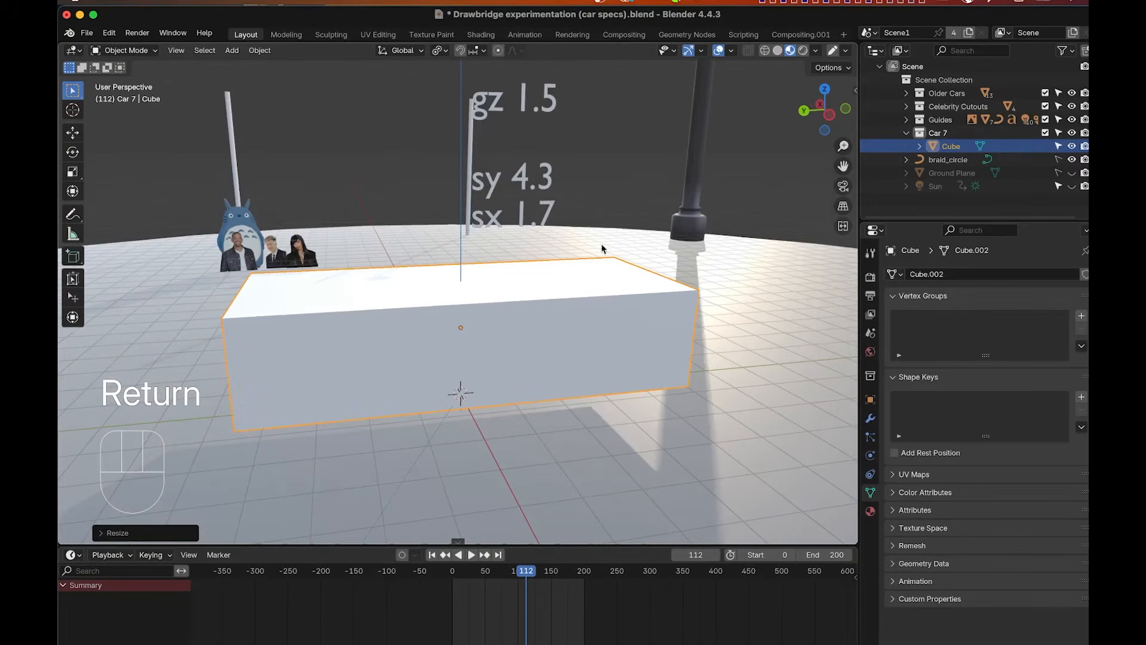
scroll(544, 210, right, 3)
scroll(543, 211, left, 10)
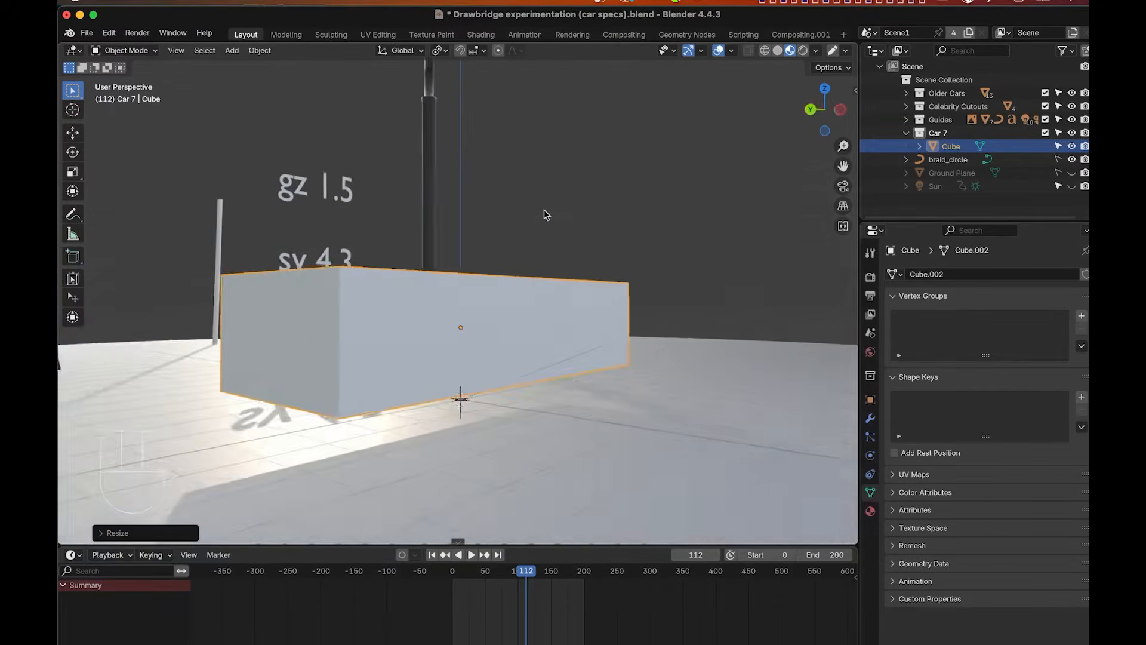
scroll(544, 211, right, 7)
scroll(456, 334, right, 6)
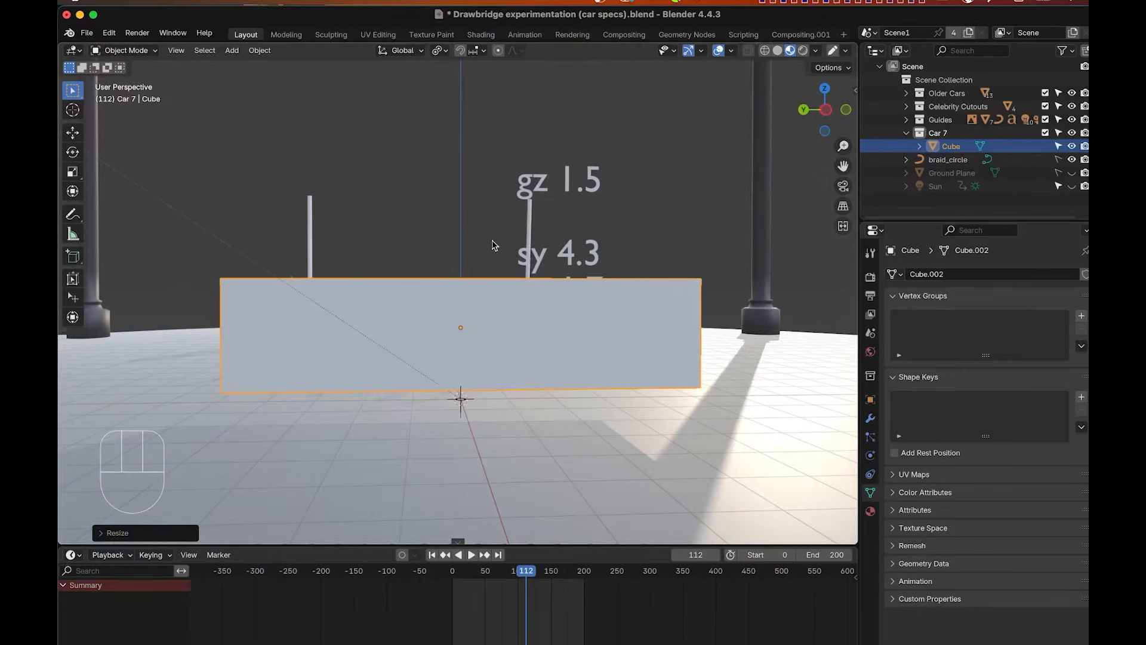
scroll(492, 240, left, 8)
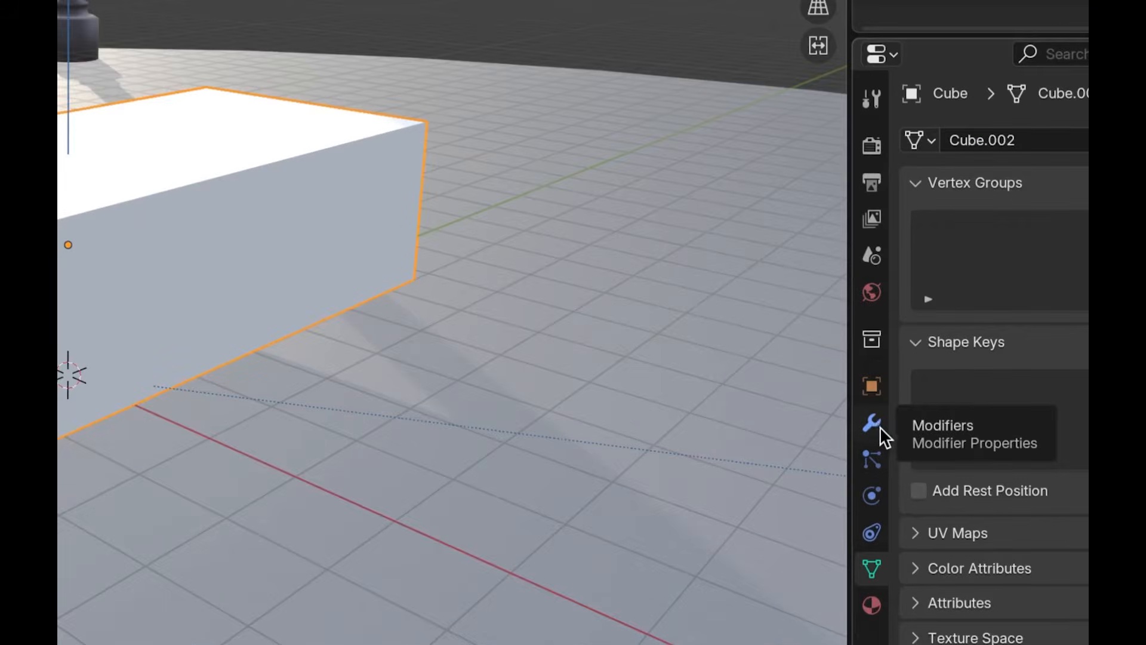
click(876, 425)
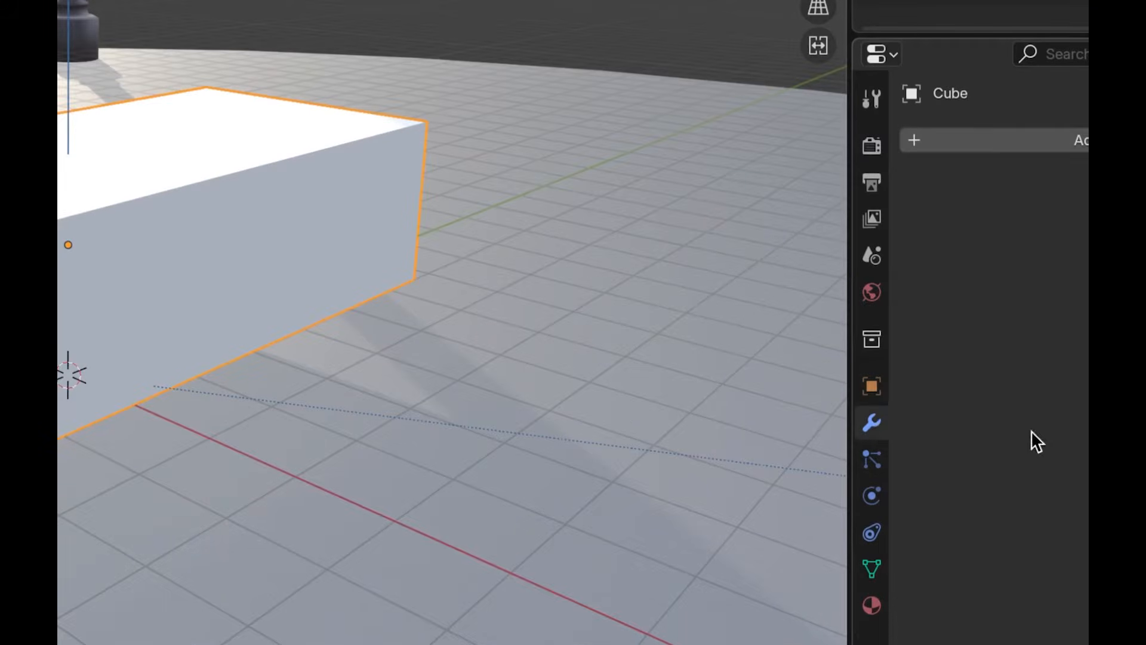
click(1079, 141)
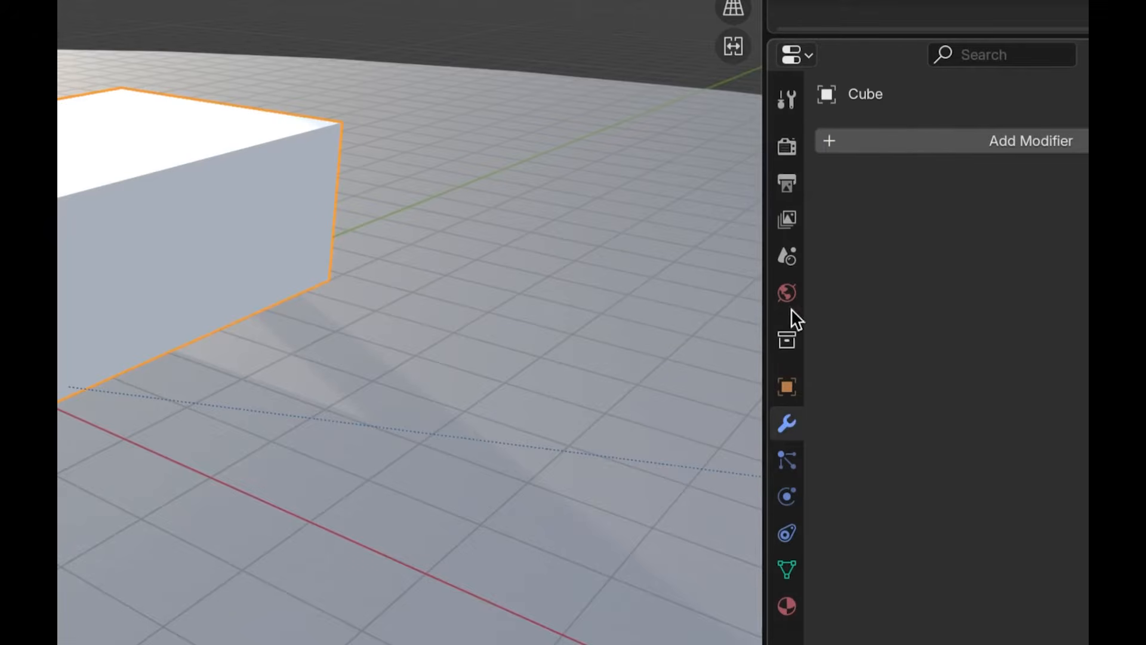
Create a new material on the box and name it body.
click(786, 606)
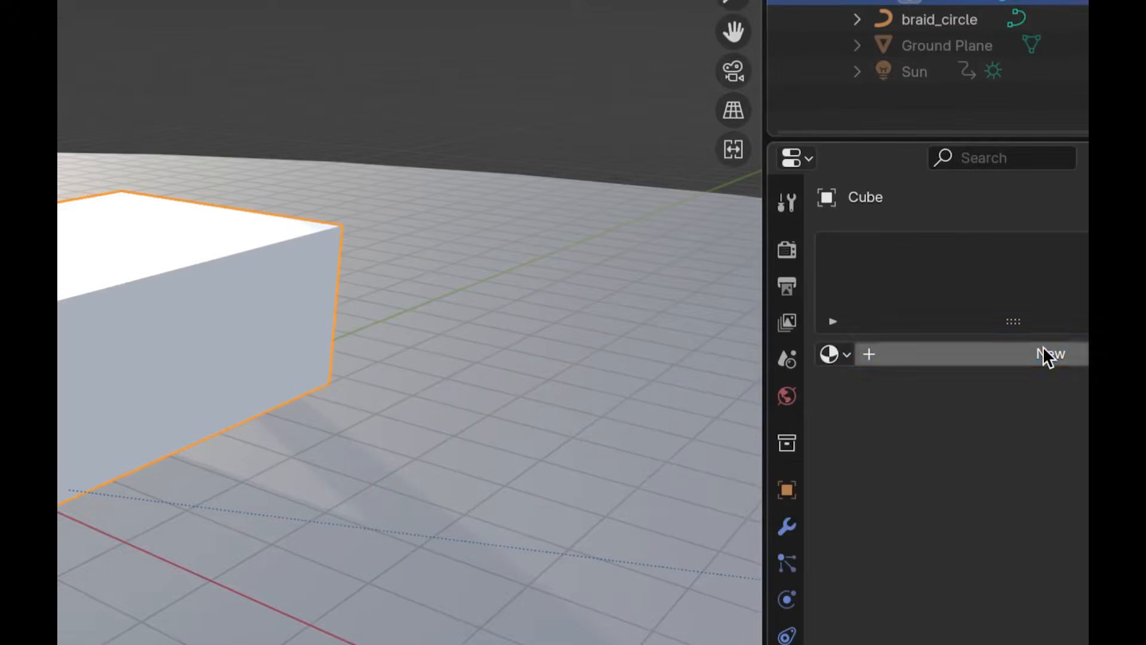
click(1045, 116)
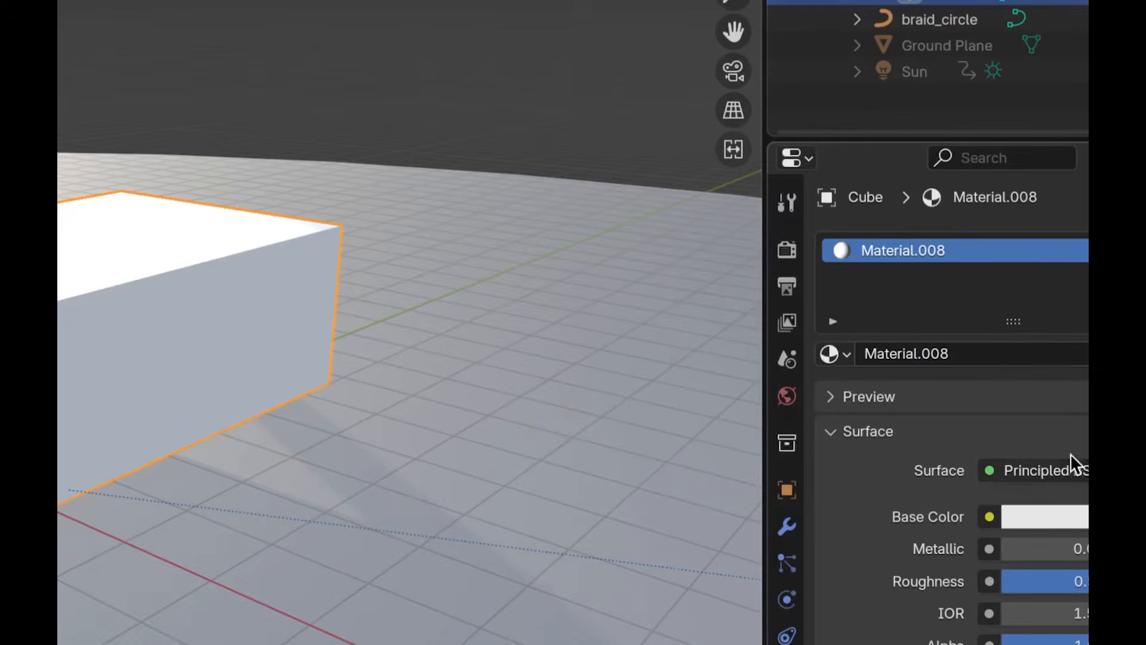
double_click(921, 250)
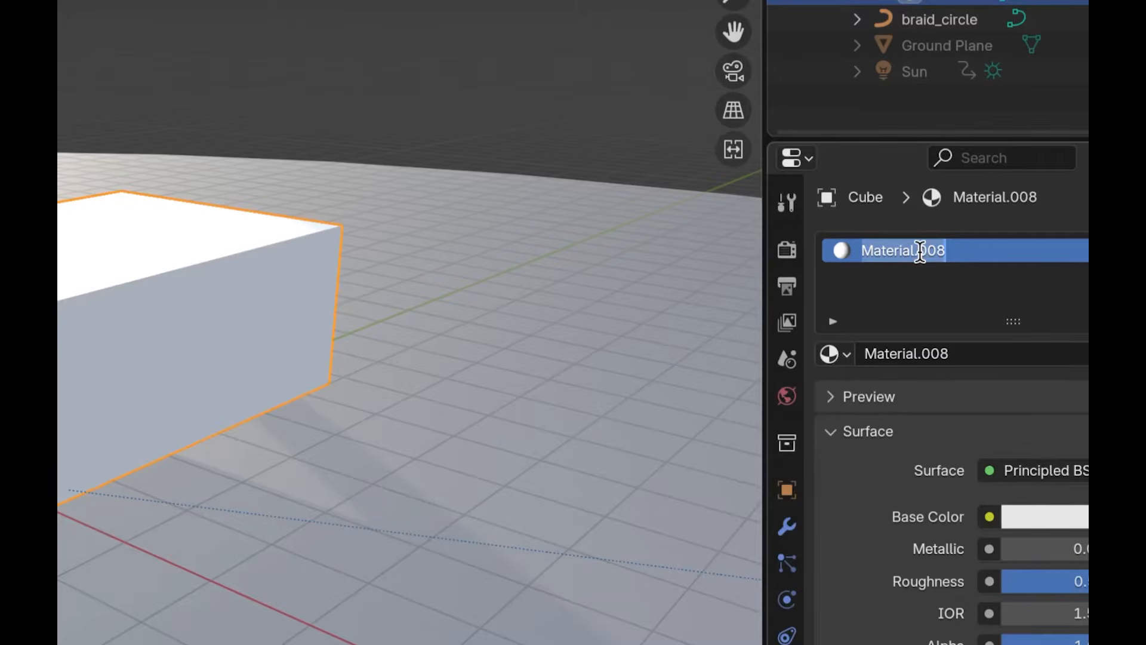
text(body)
key(Return)
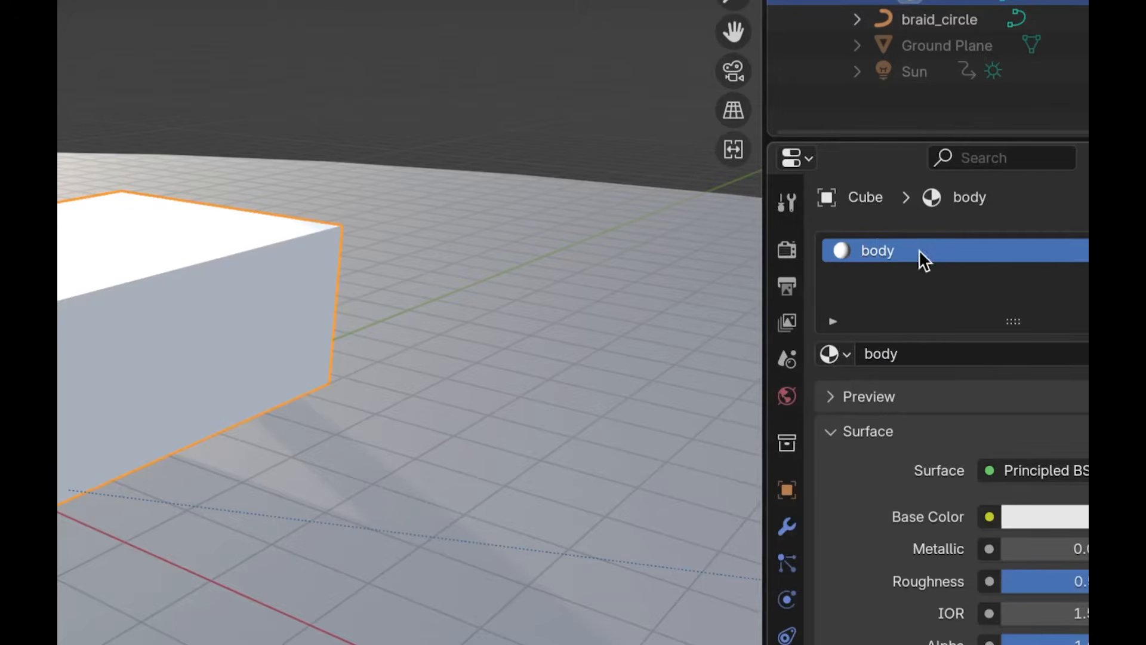
Set the base color of the body material to a medium blue.
click(1038, 514)
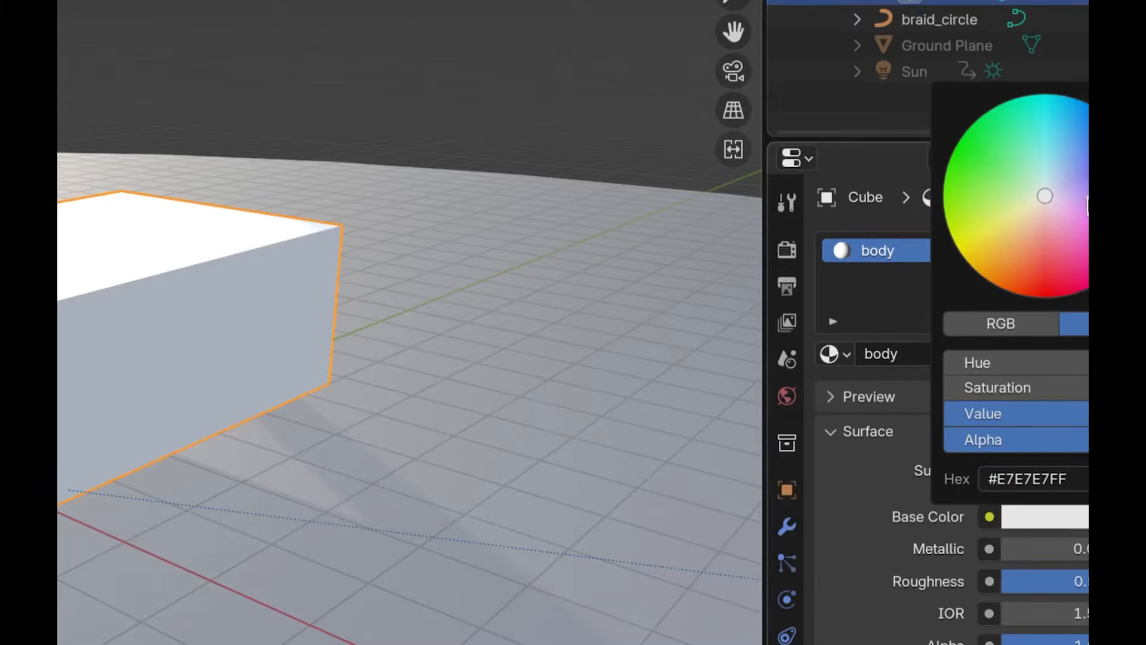
click(1085, 156)
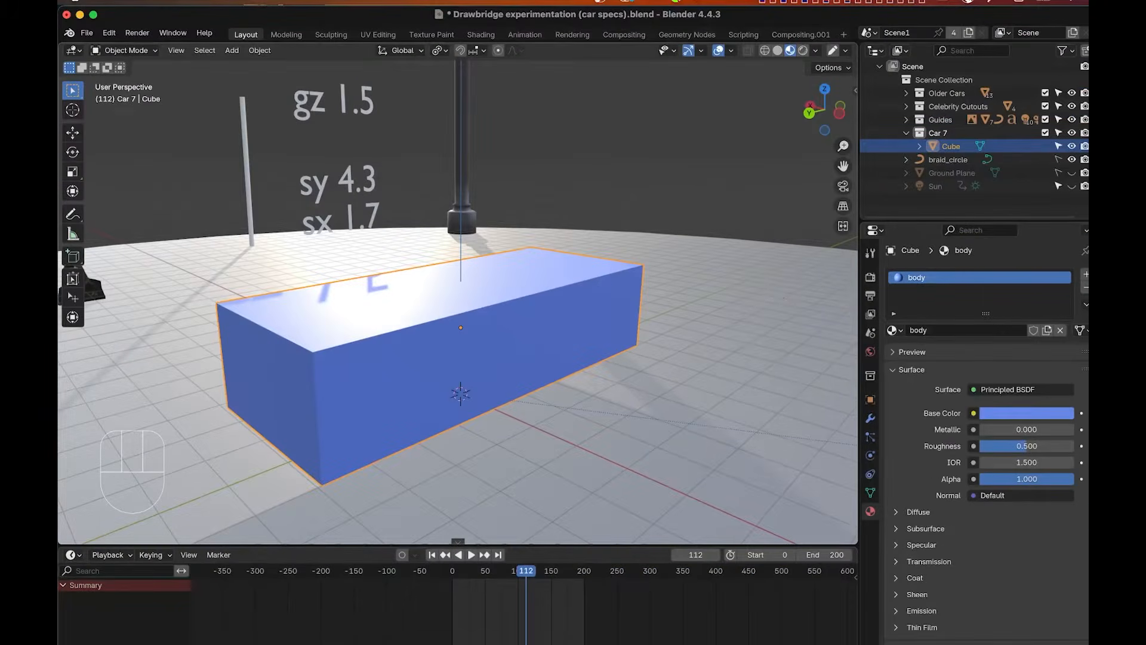
click(519, 308)
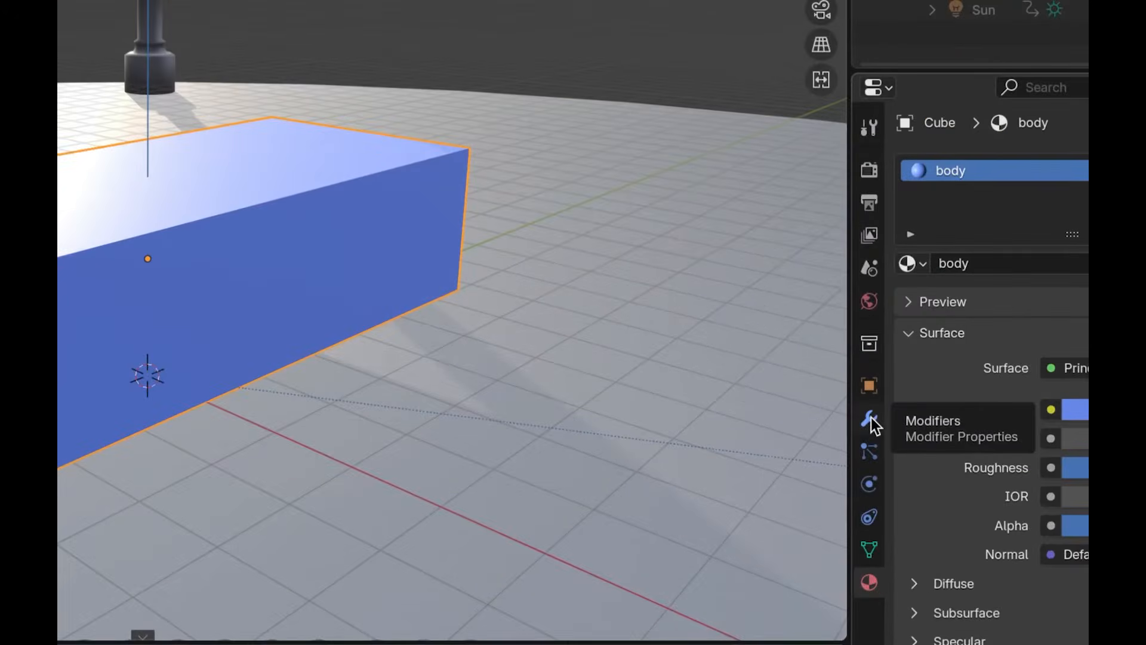
Add a Mirror modifier to the blue box.
click(872, 420)
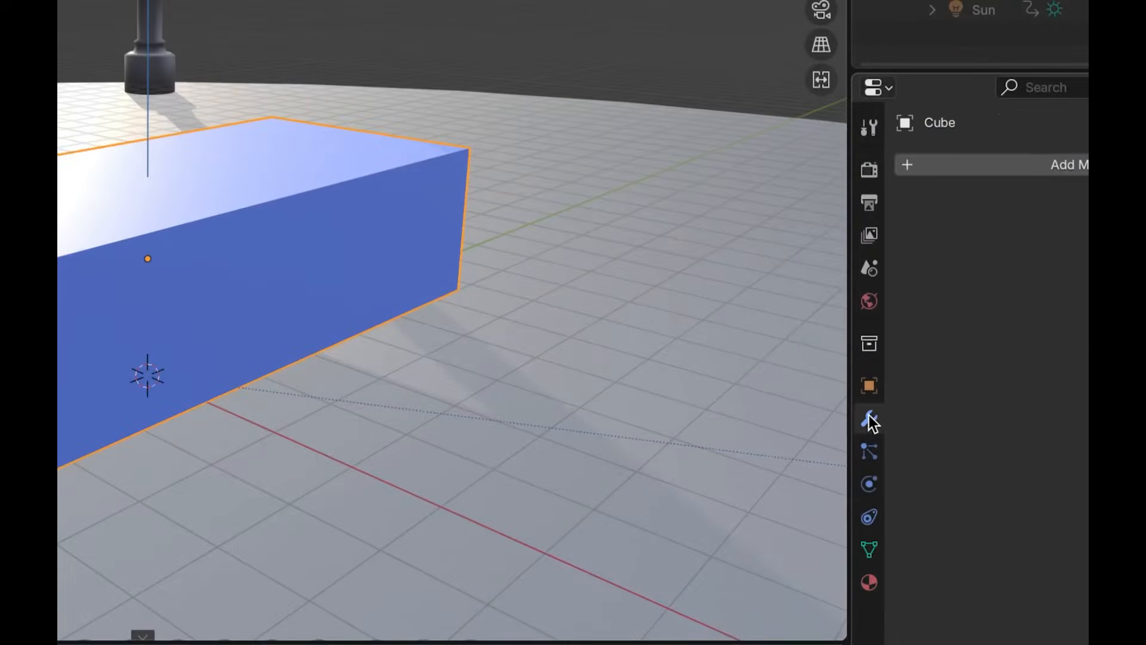
click(1039, 166)
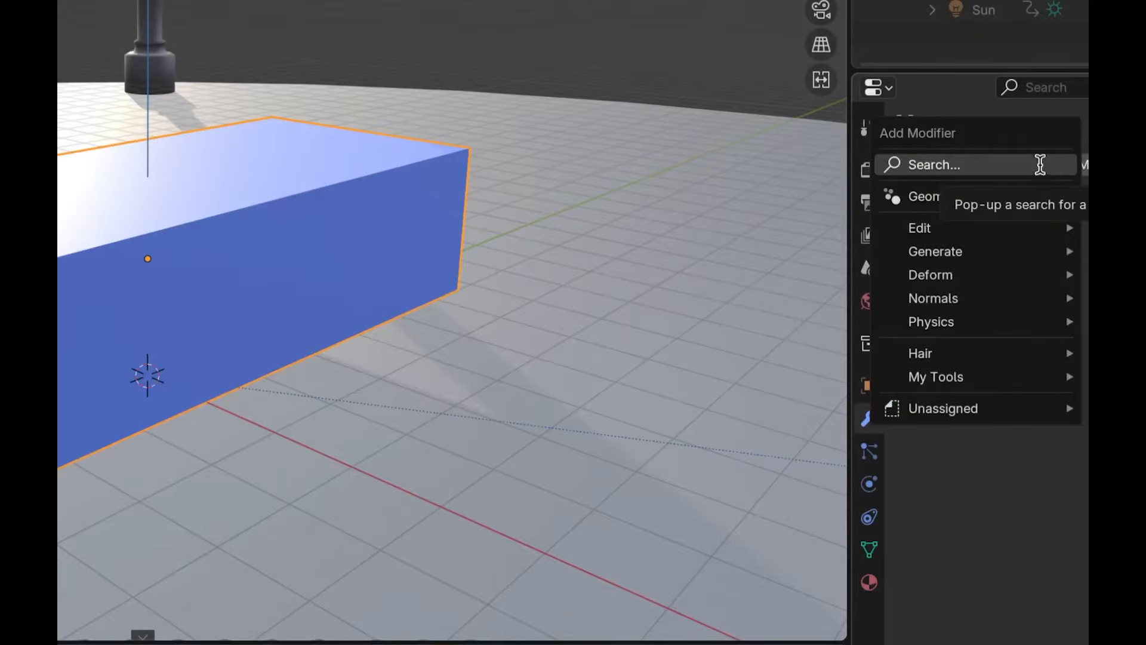
click(1041, 165)
text(mirror)
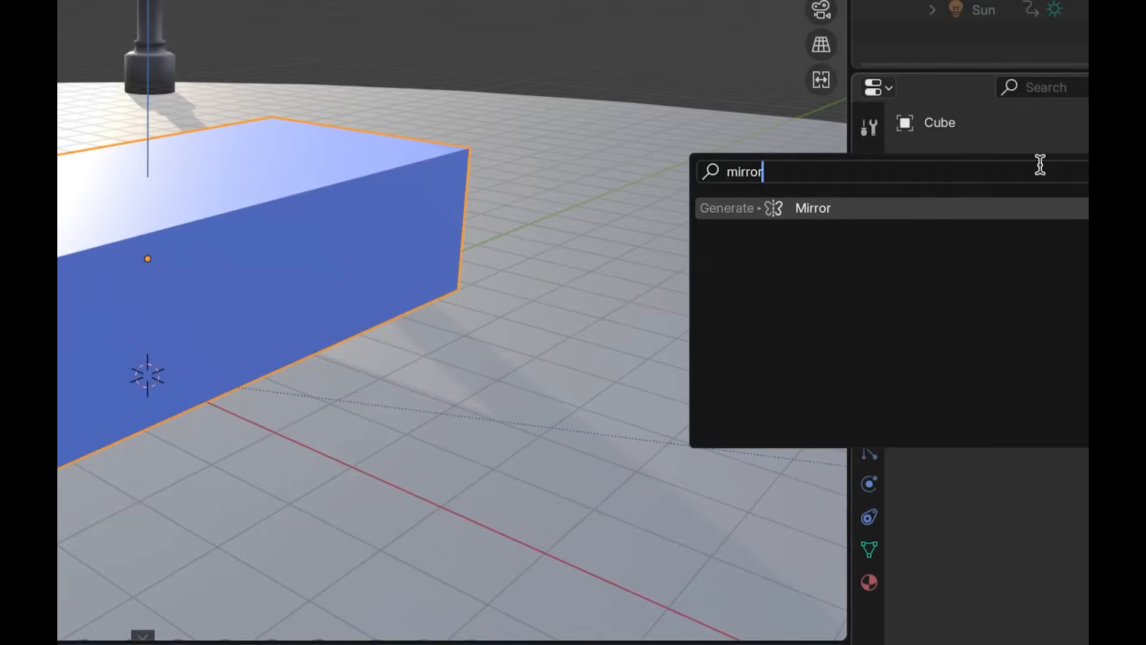
click(875, 209)
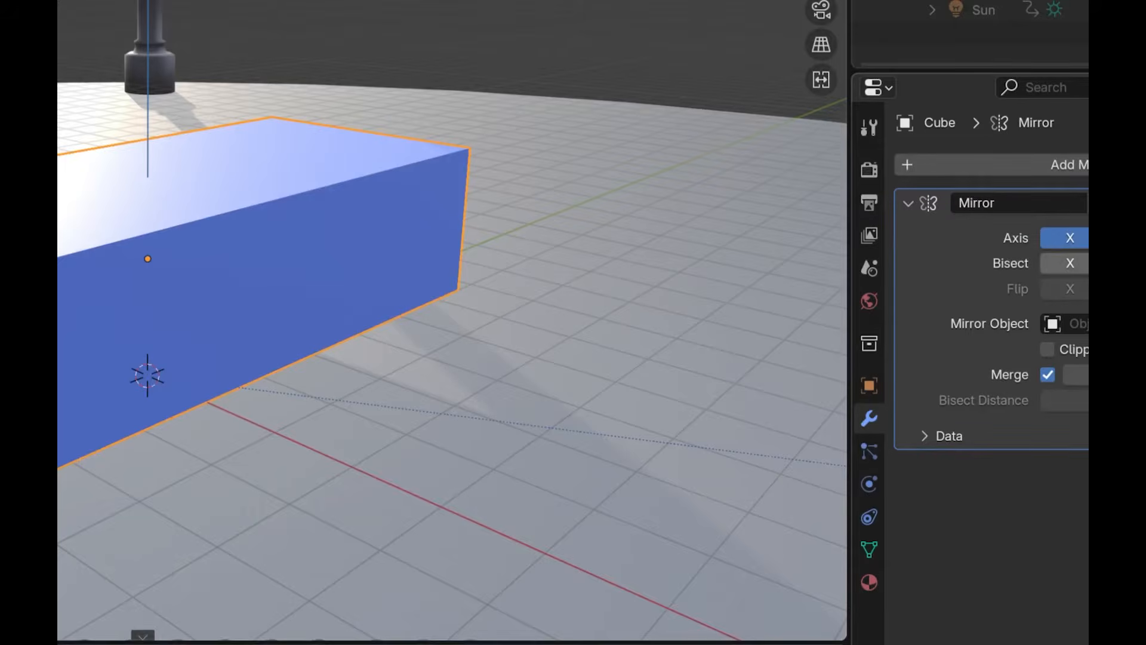
scroll(535, 354, right, 3)
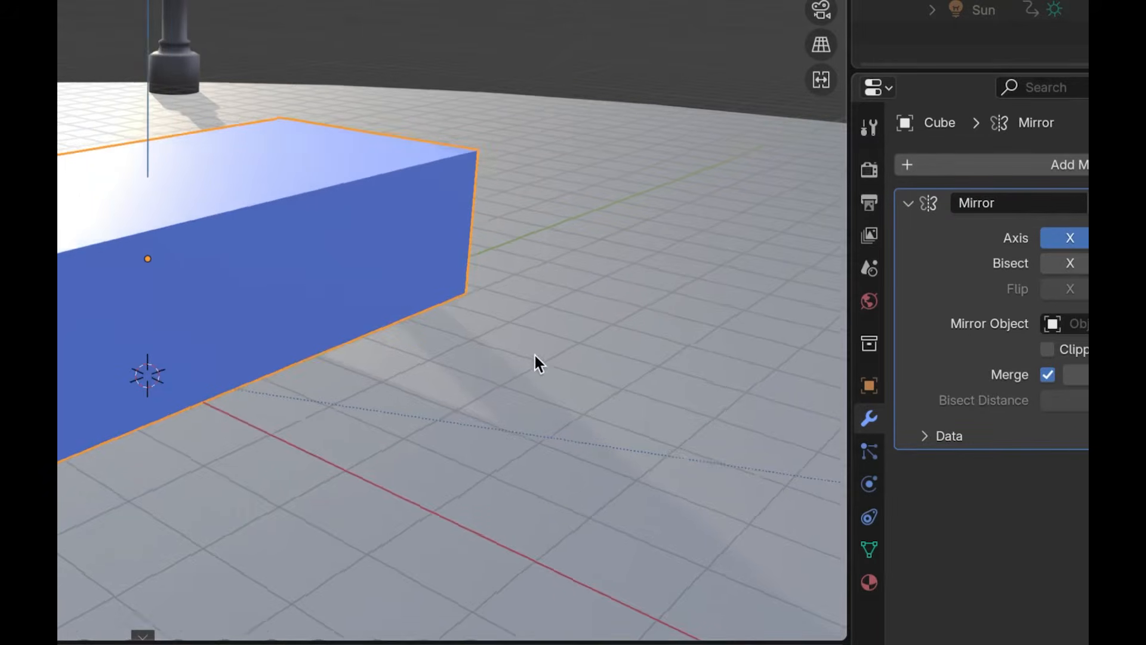
shift+scroll(535, 355, left, 5)
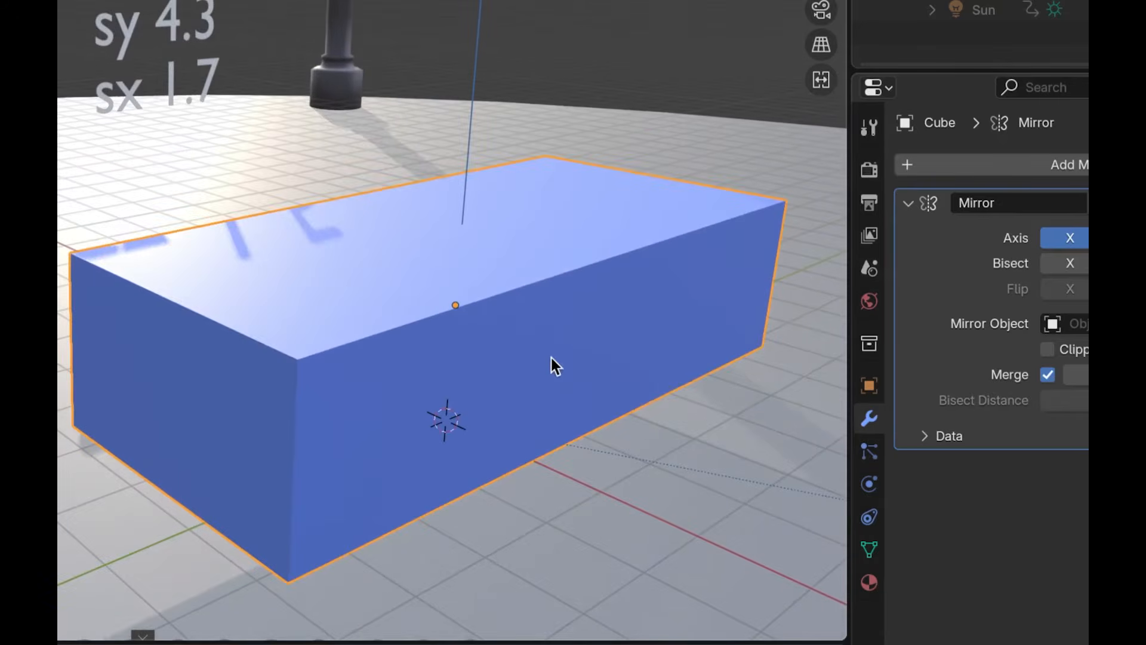
scroll(579, 299, left, 5)
shift+scroll(578, 297, left, 5)
scroll(577, 297, left, 5)
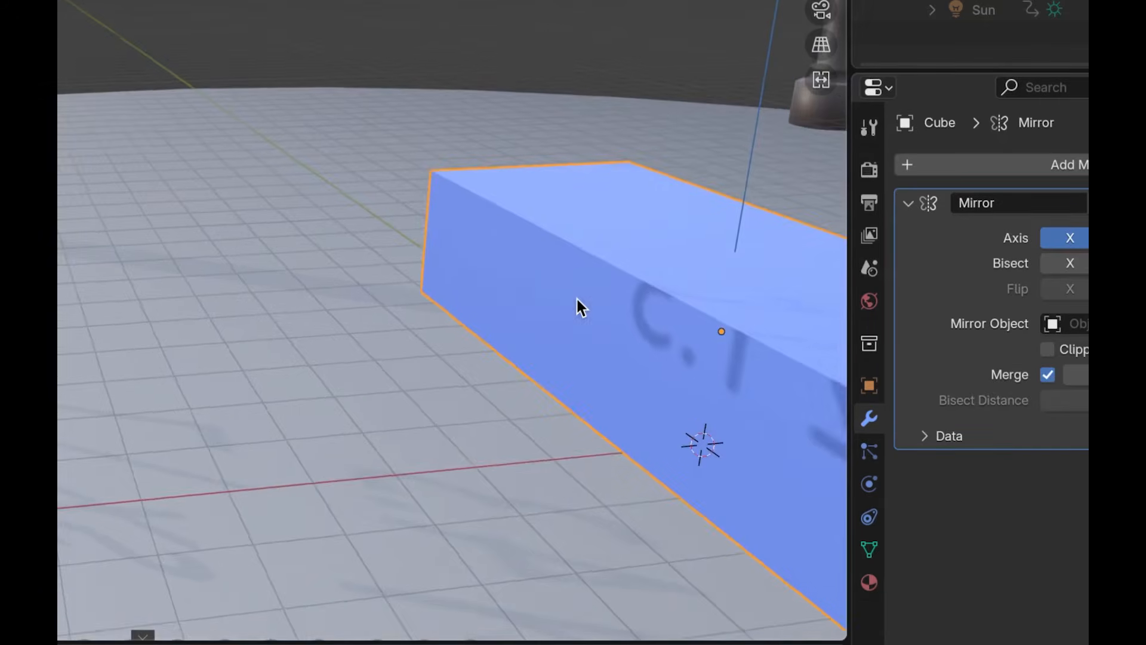
Turn on Bisect and Flip for the X axis in the box's Mirror modifier.
shift+scroll(459, 273, right, 5)
scroll(459, 272, right, 10)
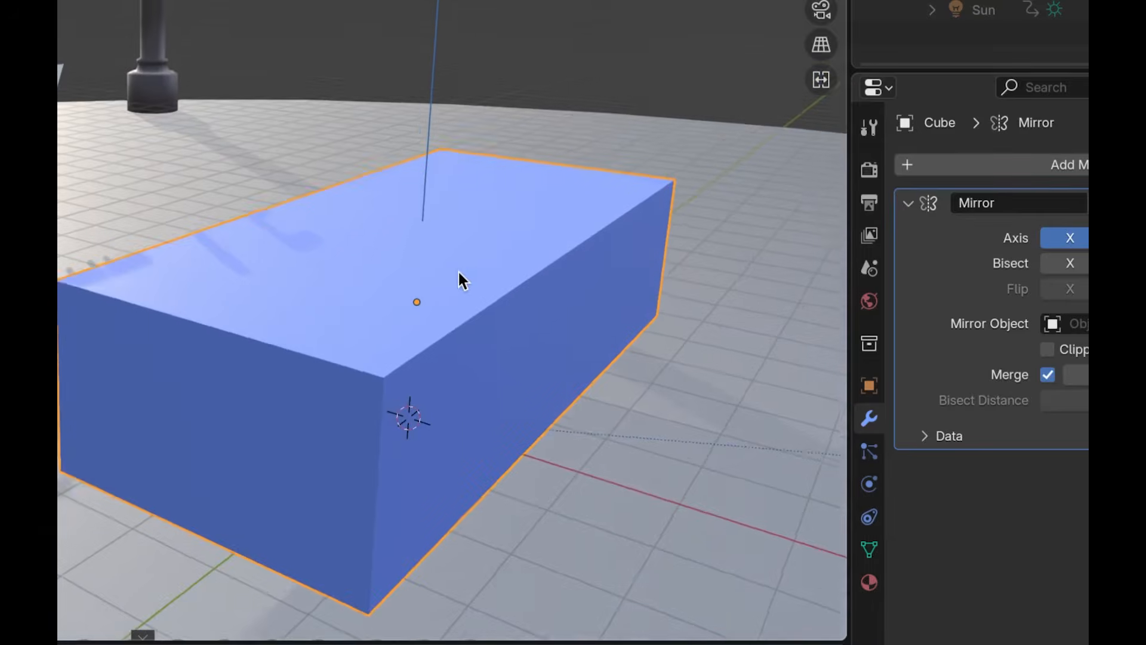
scroll(458, 271, right, 2)
click(1070, 264)
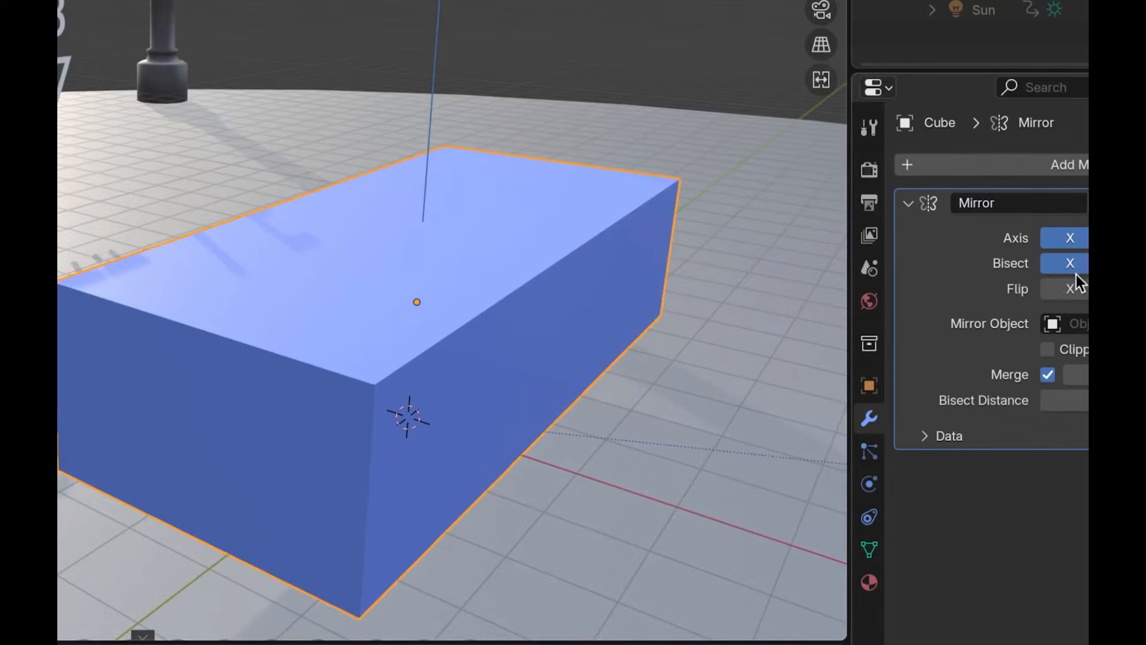
click(1075, 289)
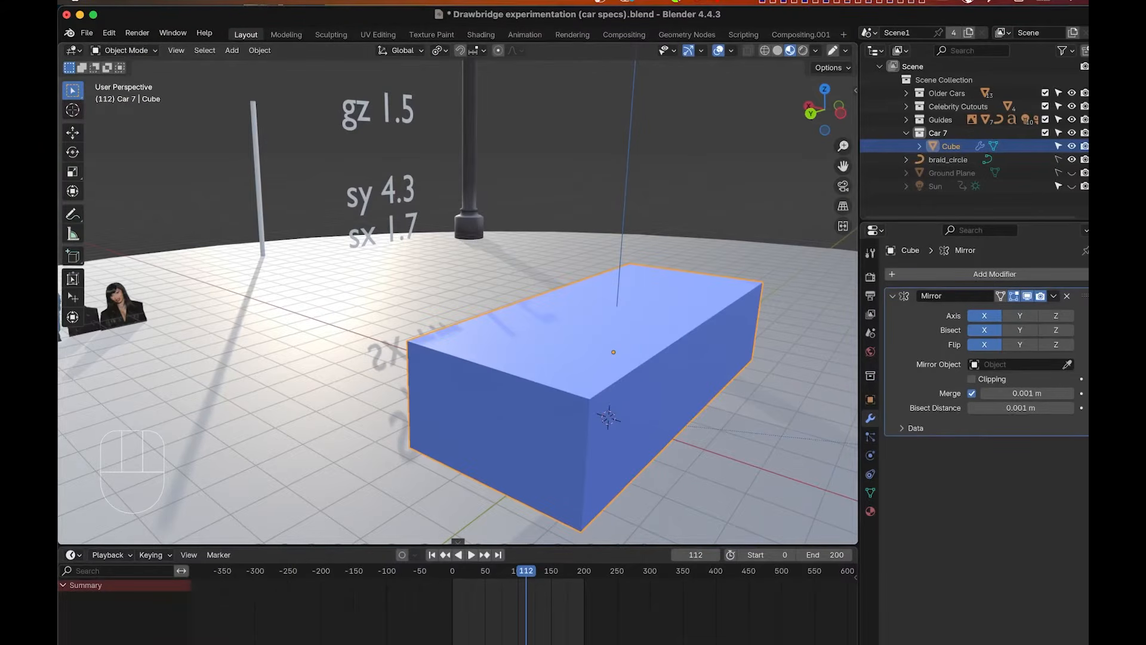
Enter Edit Mode on the blue box.
shift+middle_drag(728, 329, 643, 310)
scroll(659, 249, right, 10)
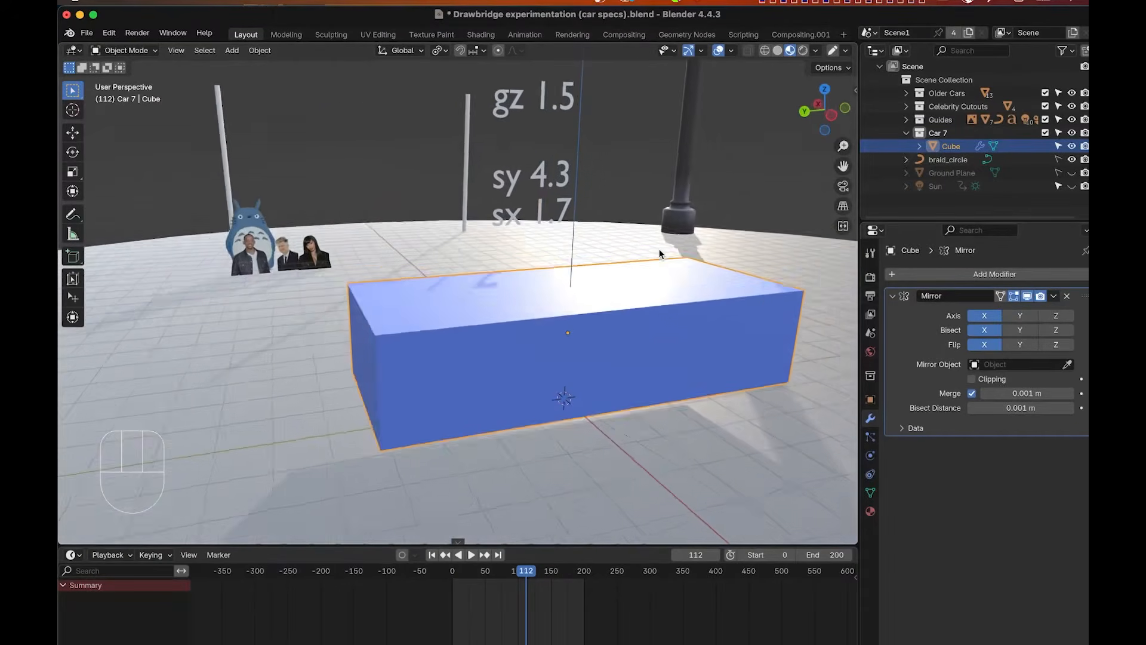
scroll(660, 249, left, 2)
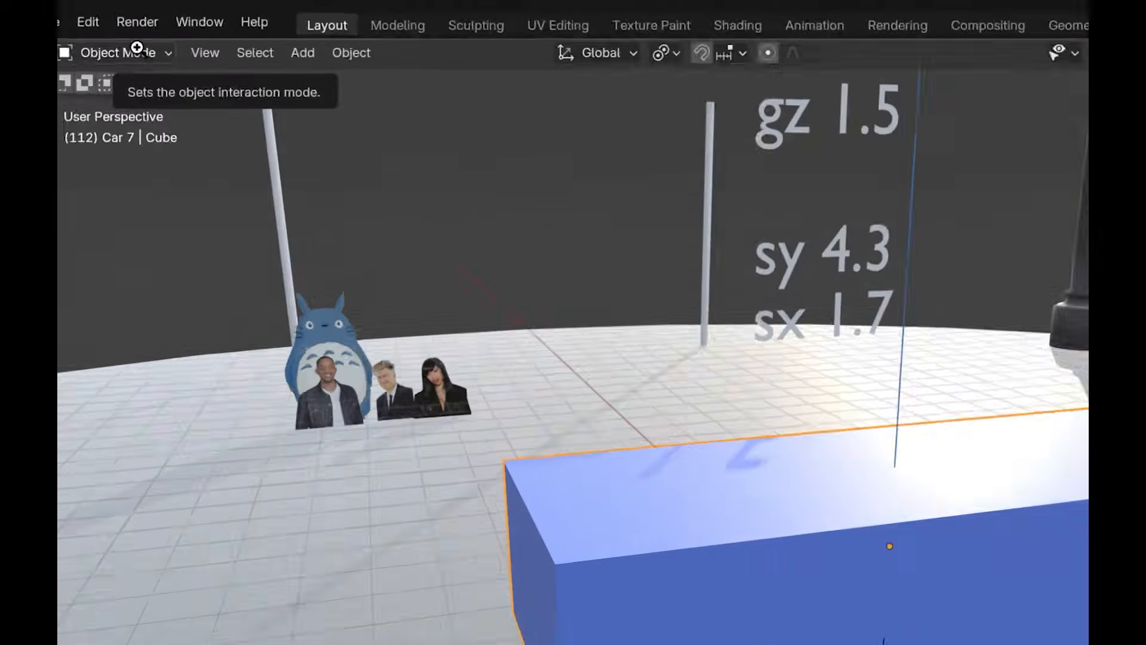
click(134, 50)
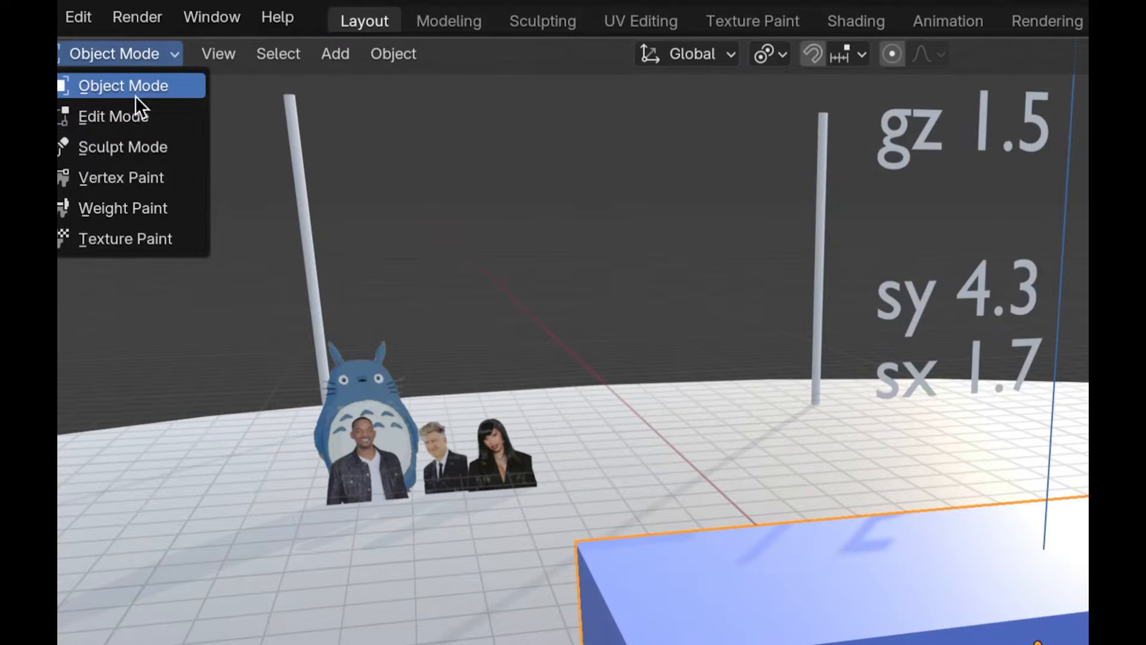
click(135, 115)
shift+scroll(698, 317, down, 5)
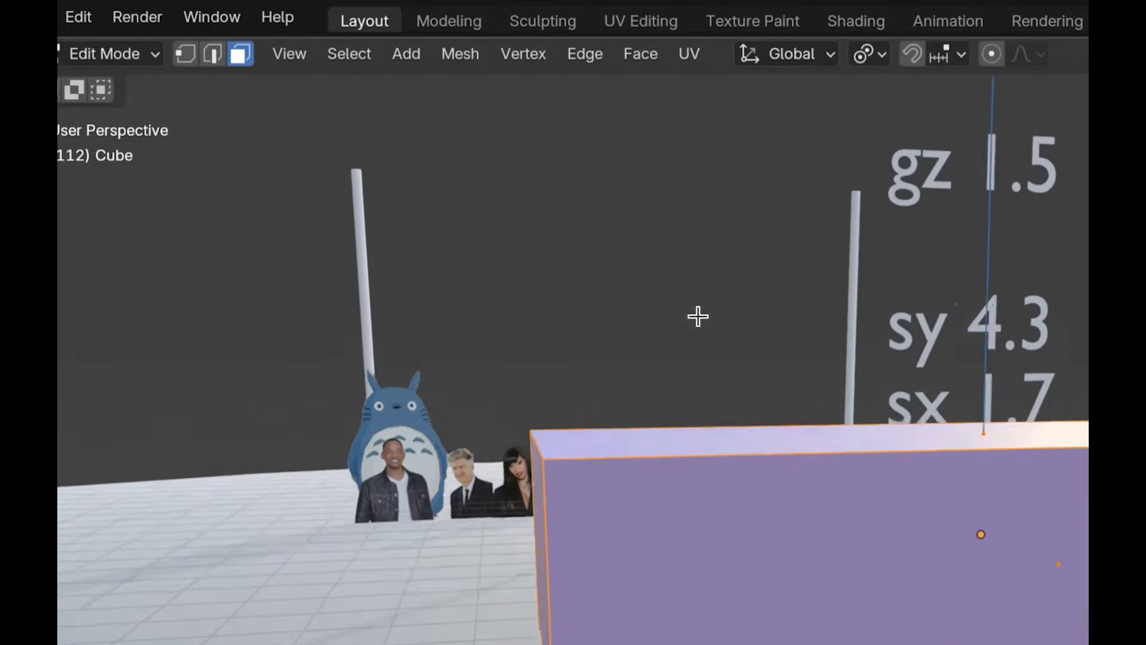
Change the selection mode to edges and select the long upper edge on the box's near side.
scroll(698, 316, up, 10)
shift+scroll(698, 316, right, 5)
shift+scroll(698, 317, down, 5)
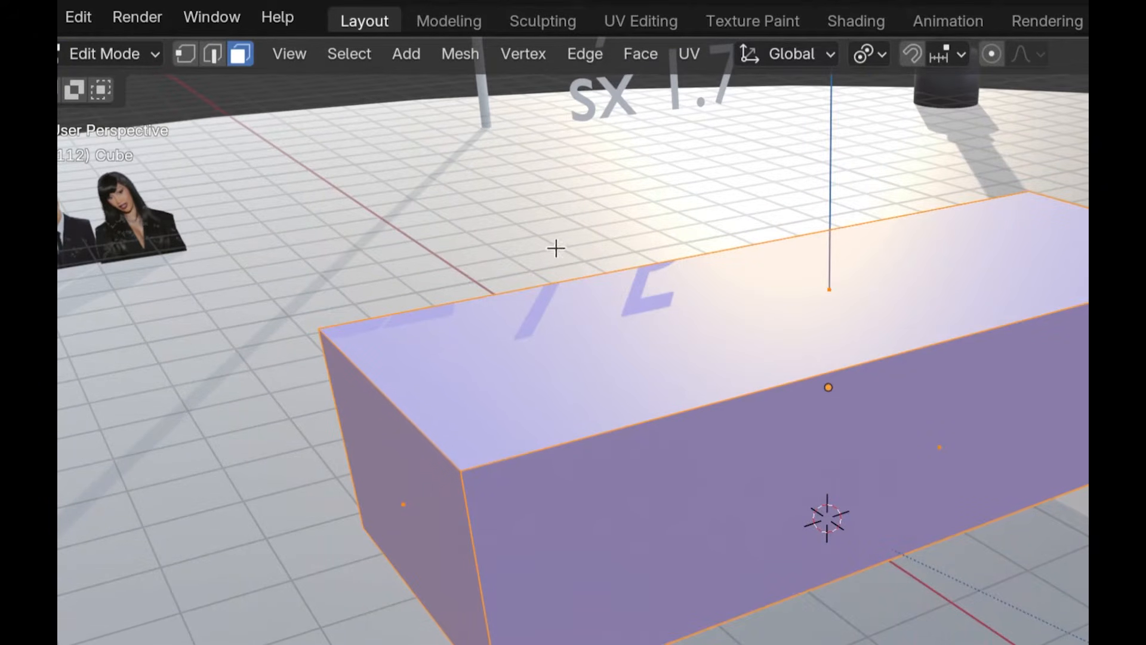
click(221, 49)
scroll(584, 252, right, 5)
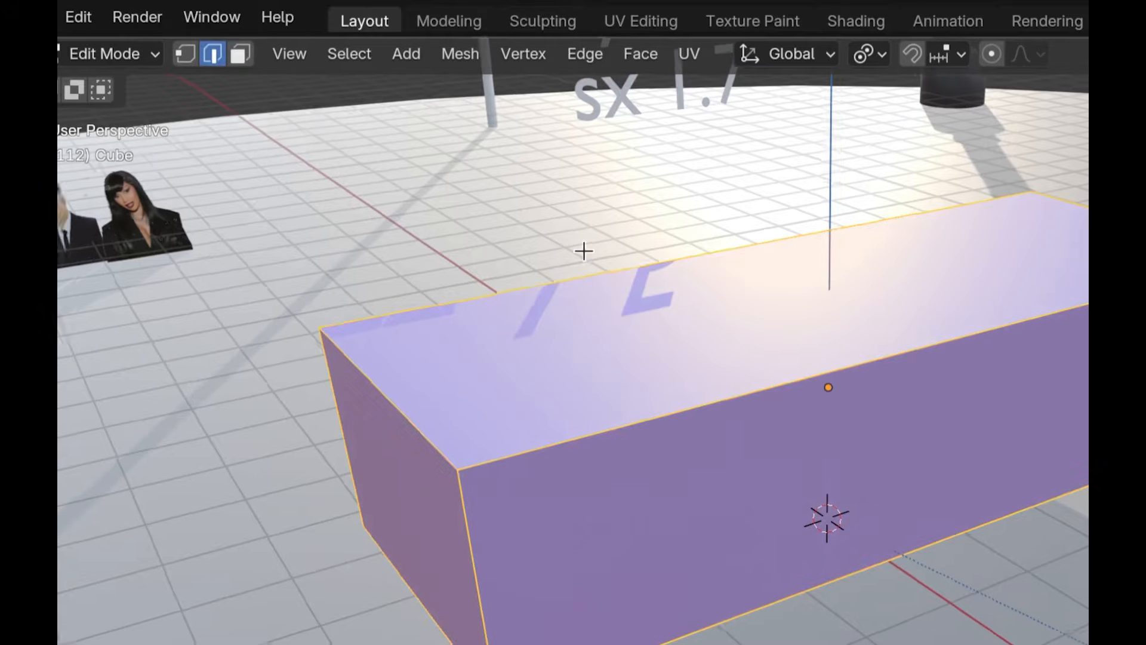
click(549, 385)
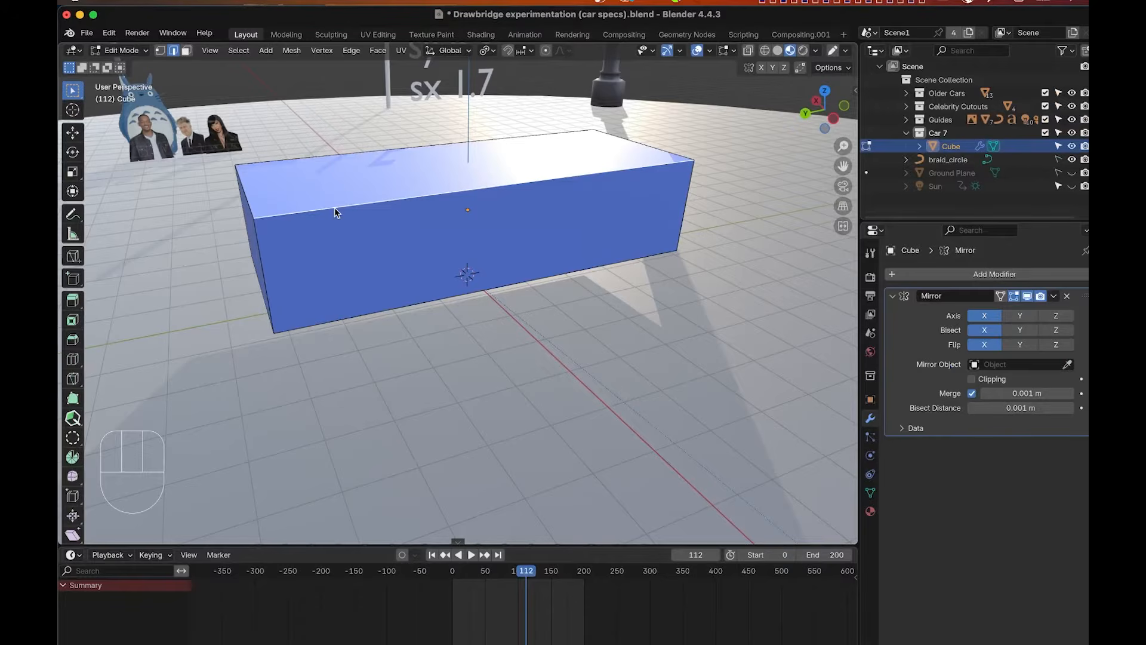
Add one vertical loop cut across the box and slide it by about 0.93 toward the +Y end.
shift+scroll(334, 206, up, 5)
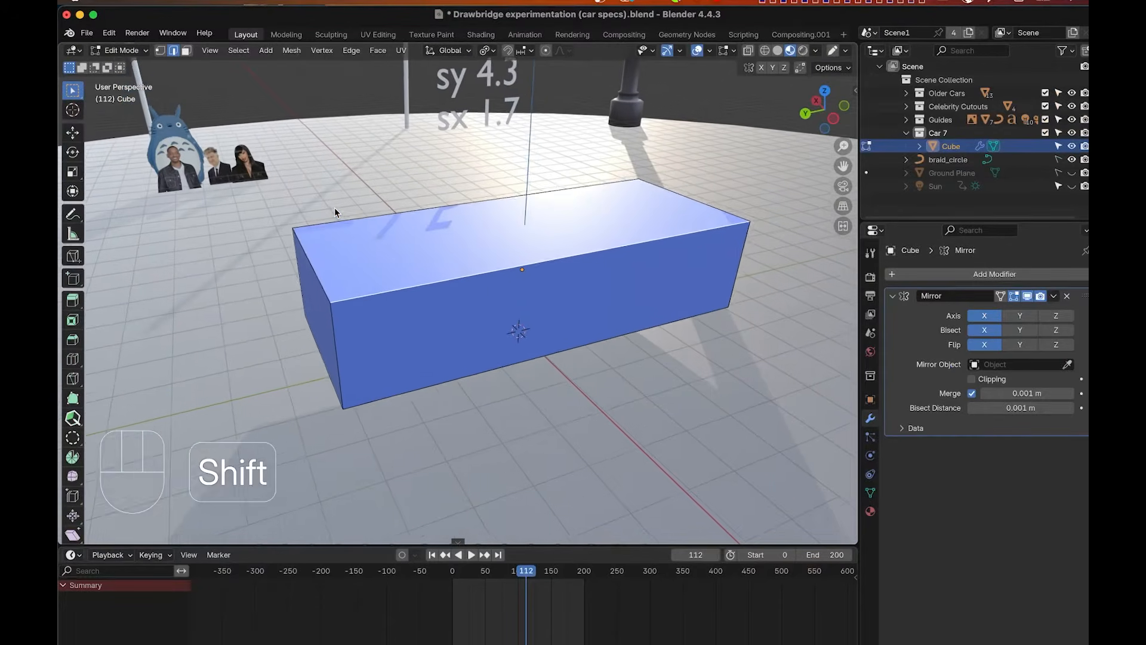
scroll(334, 207, up, 4)
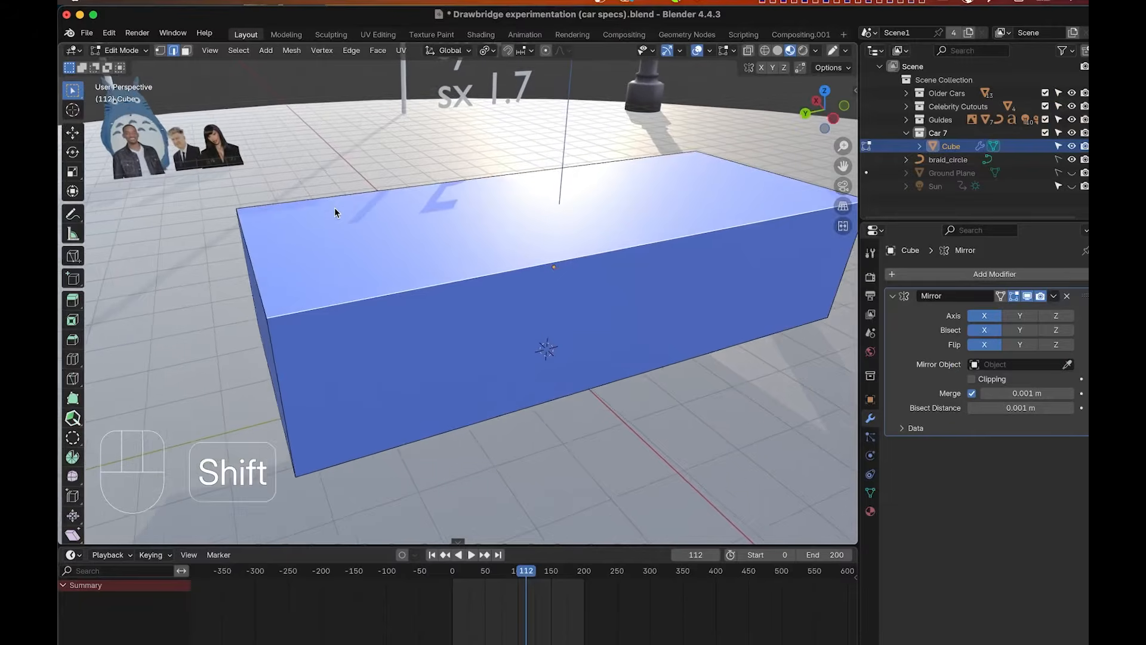
shift+scroll(334, 207, left, 4)
scroll(334, 207, down, 3)
scroll(335, 206, up, 3)
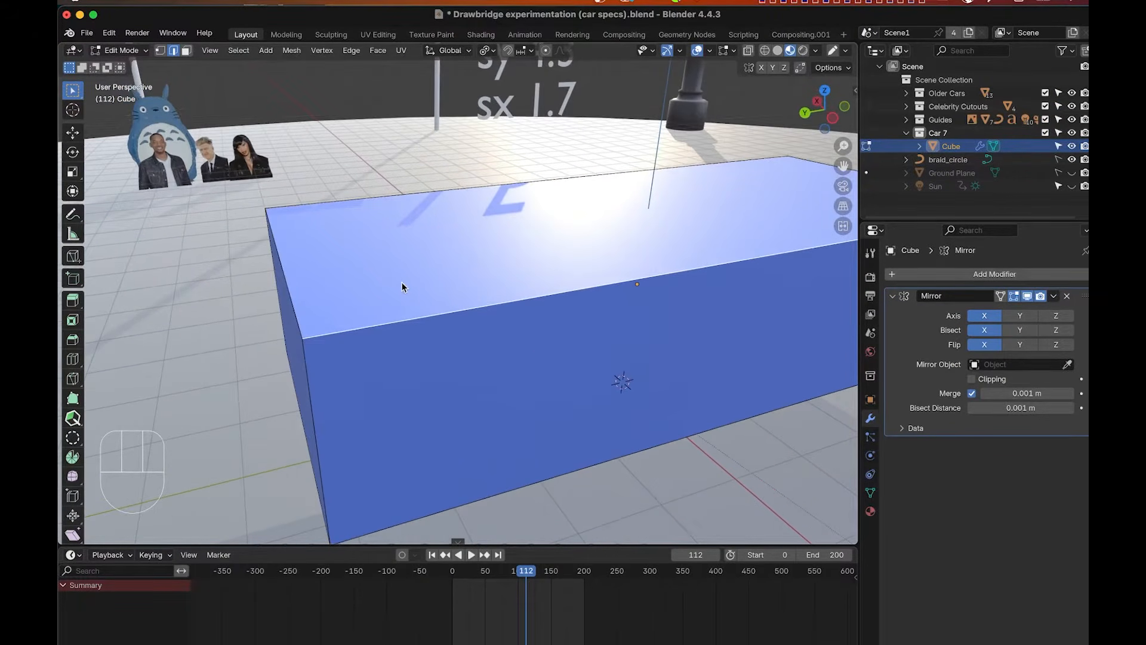
key(ctrl+r)
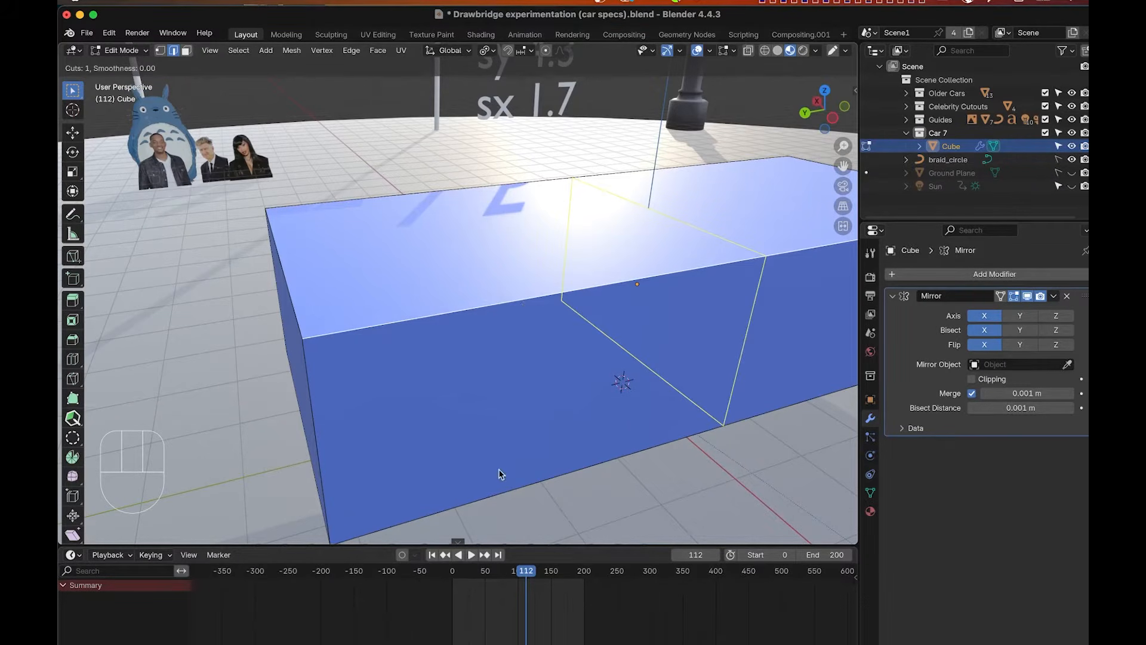
click(653, 308)
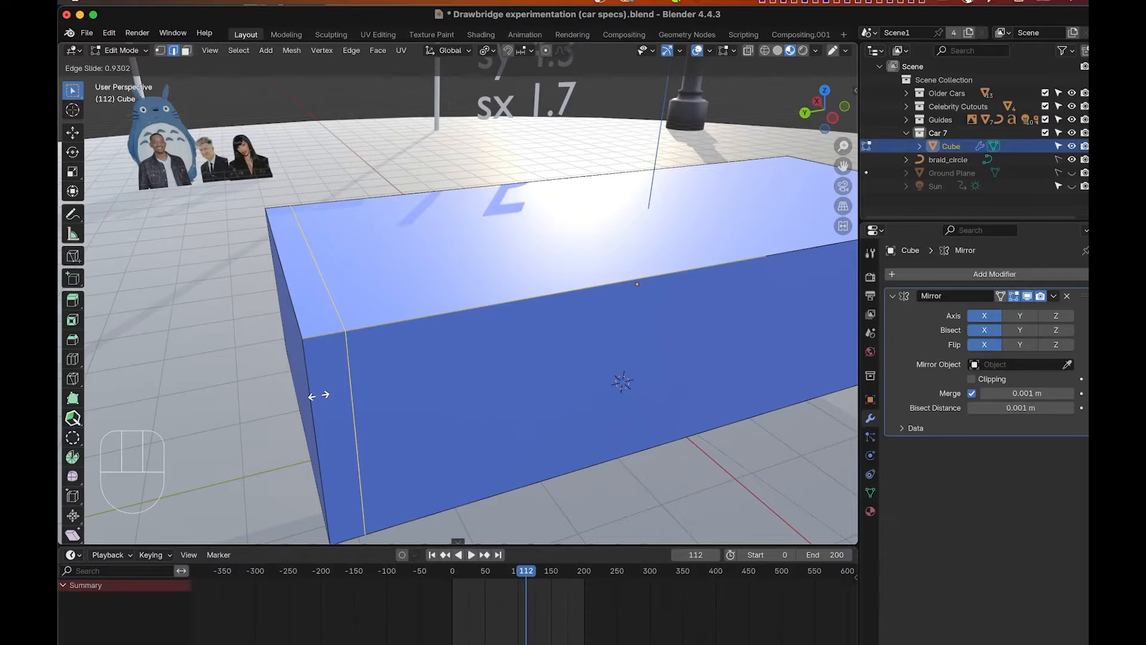
click(318, 395)
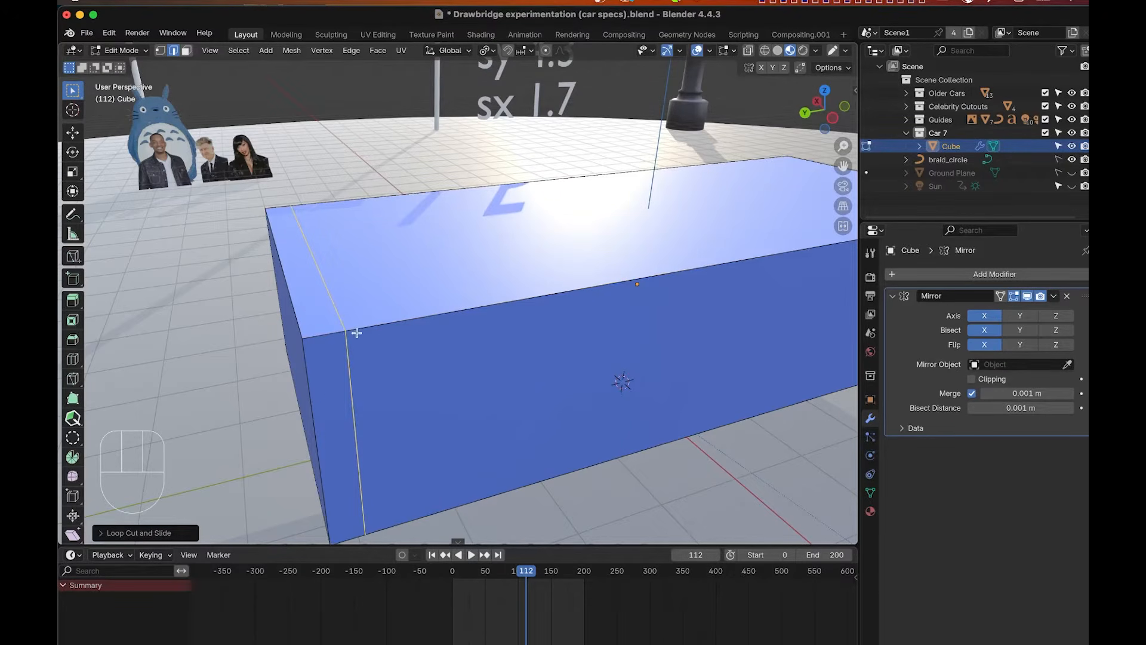
Add a second loop cut across the body, slid by about 0.90 so it sits just behind the first cut.
key(ctrl+r)
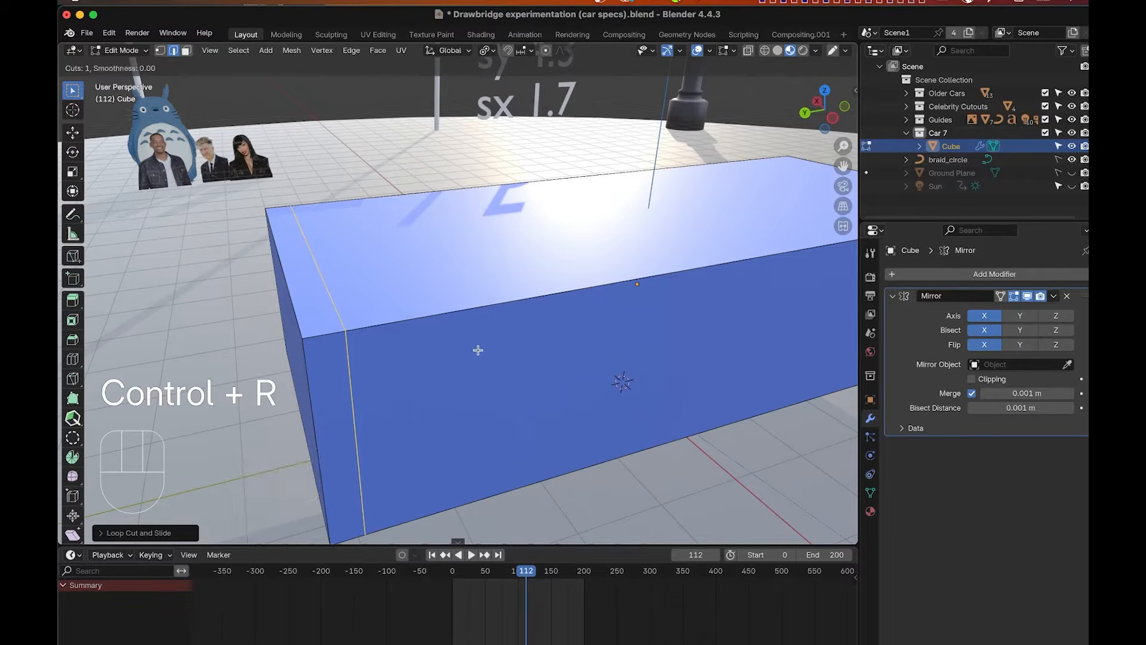
click(745, 249)
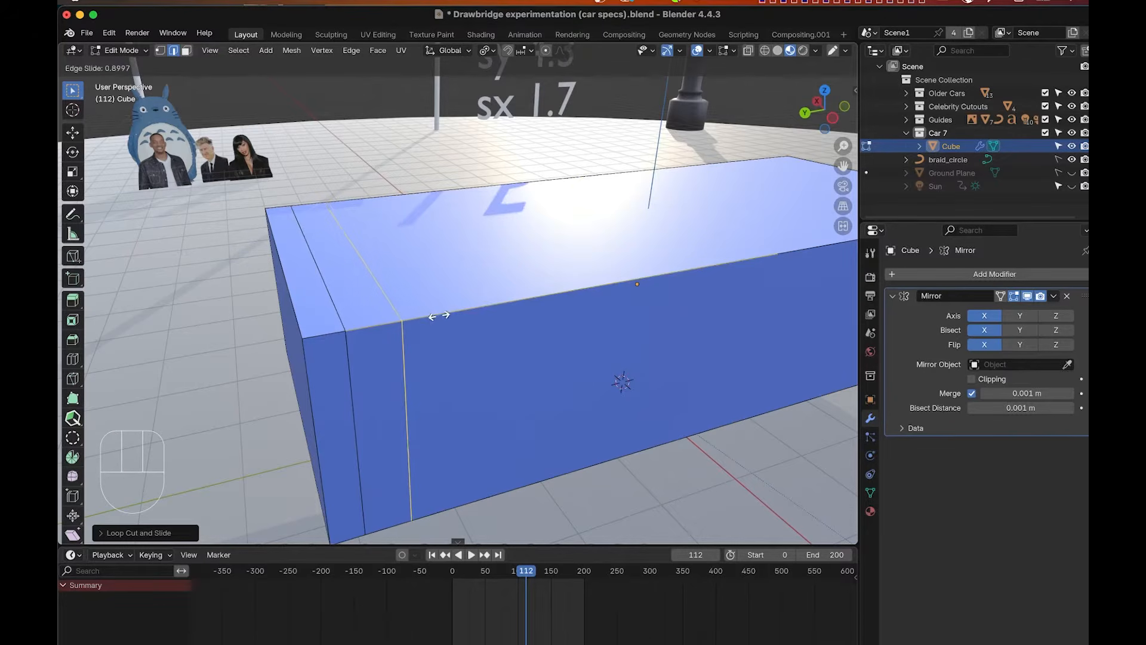
click(439, 315)
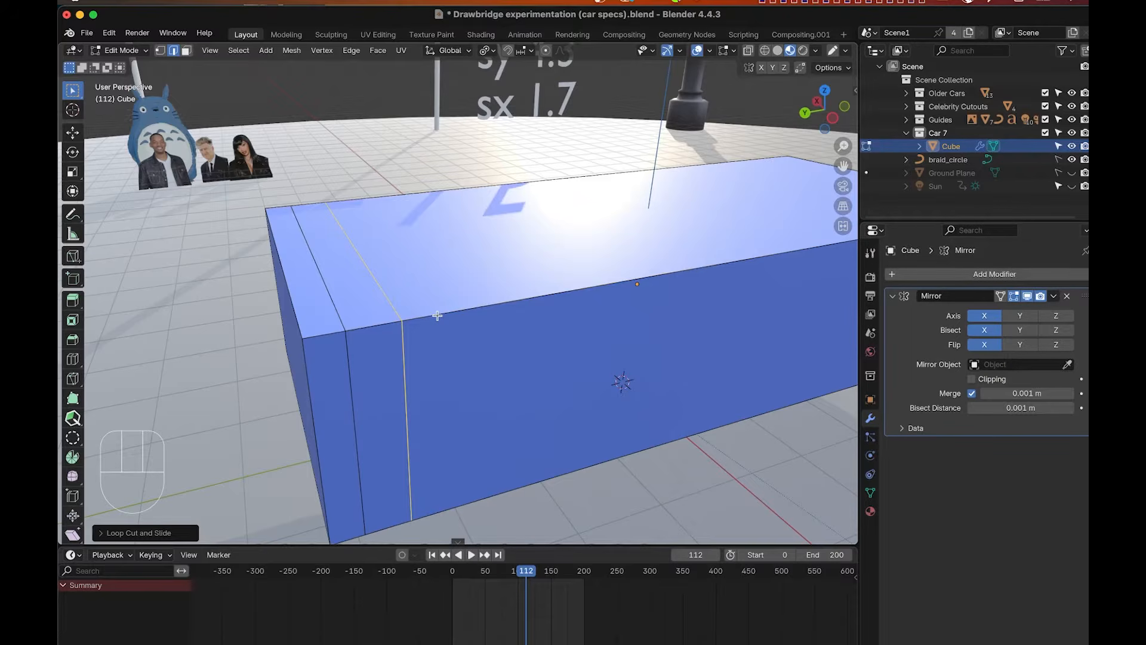
Select the top edges of the first loop cut and of the +Y end, and lower both about 0.12 m along Z.
scroll(438, 315, down, 5)
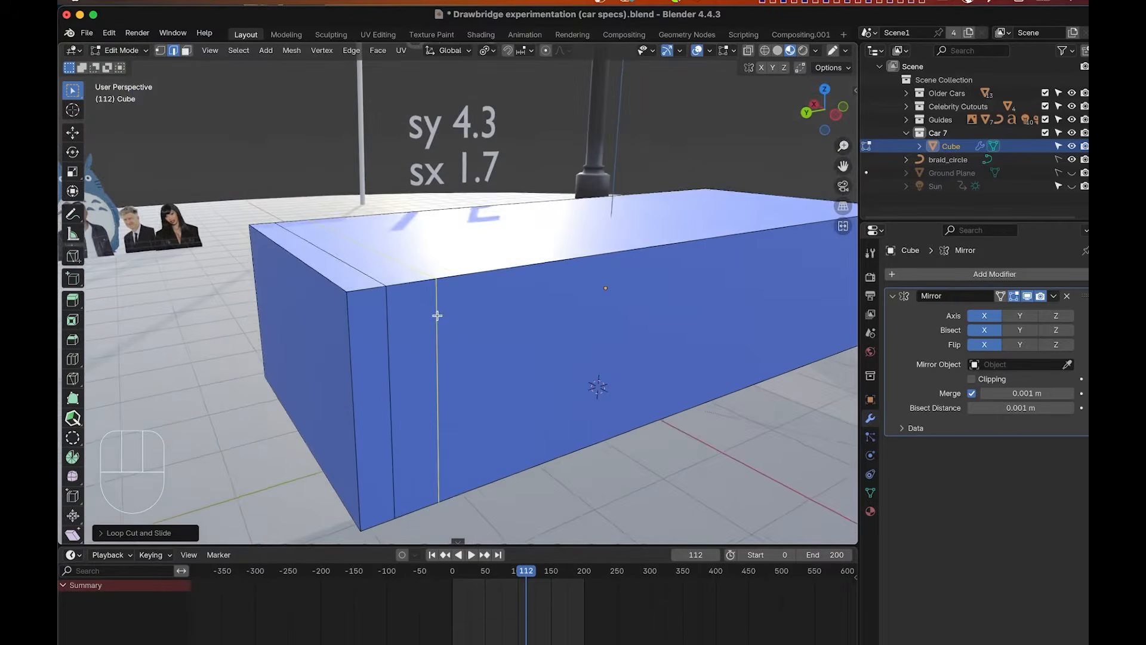
shift+scroll(437, 315, left, 3)
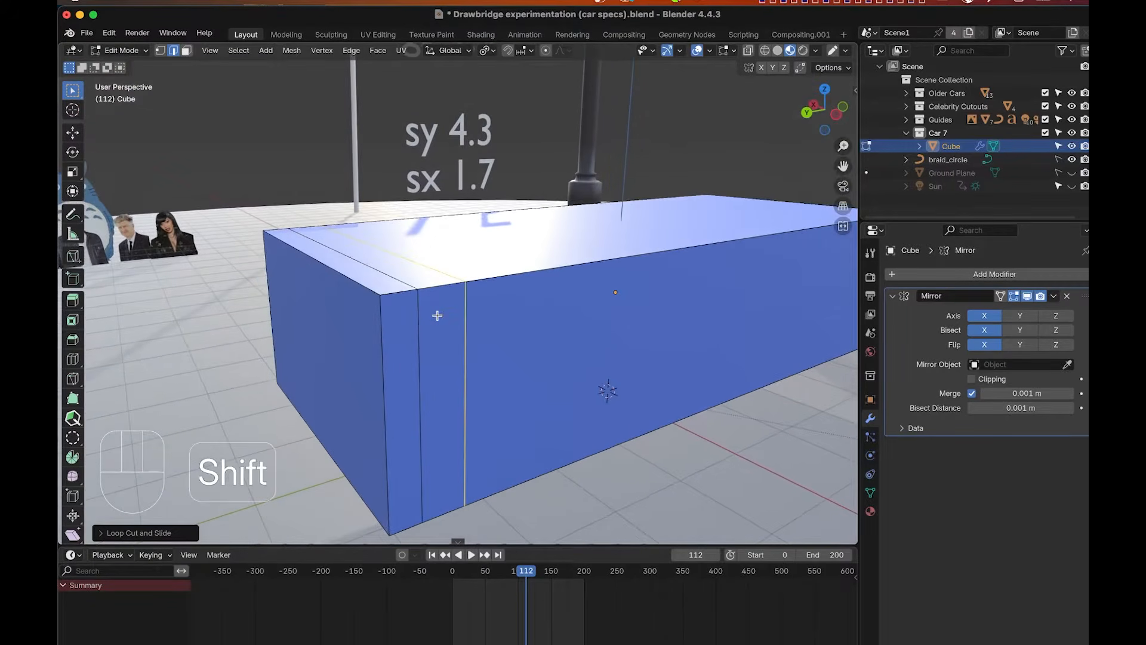
scroll(437, 315, down, 5)
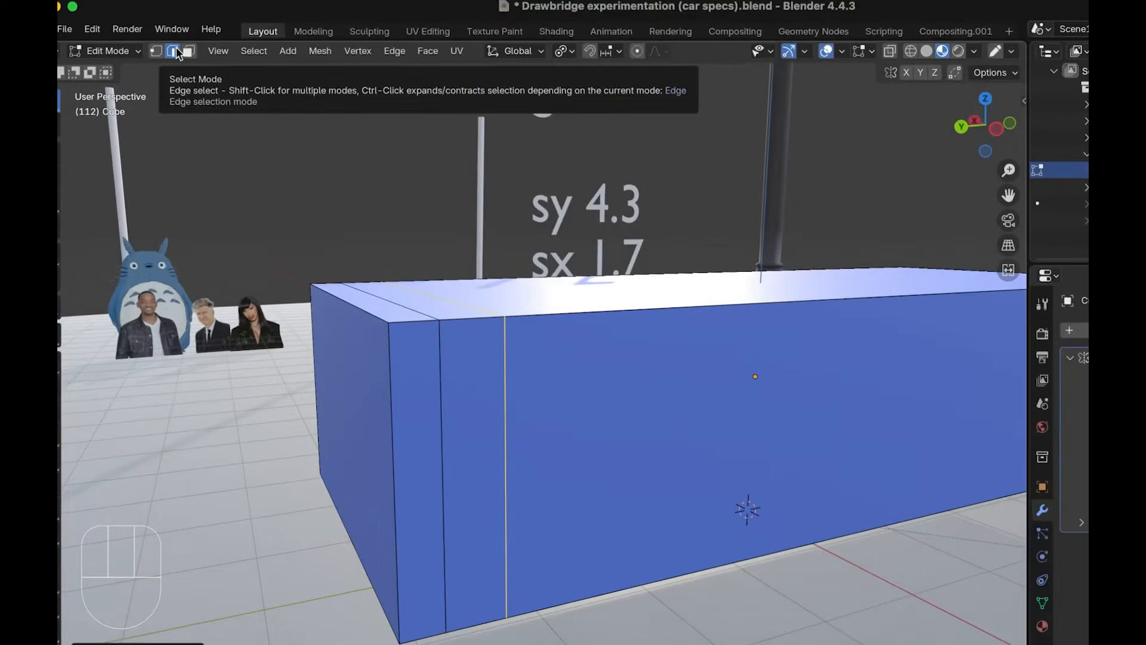
click(414, 308)
scroll(414, 308, up, 5)
scroll(414, 308, up, 2)
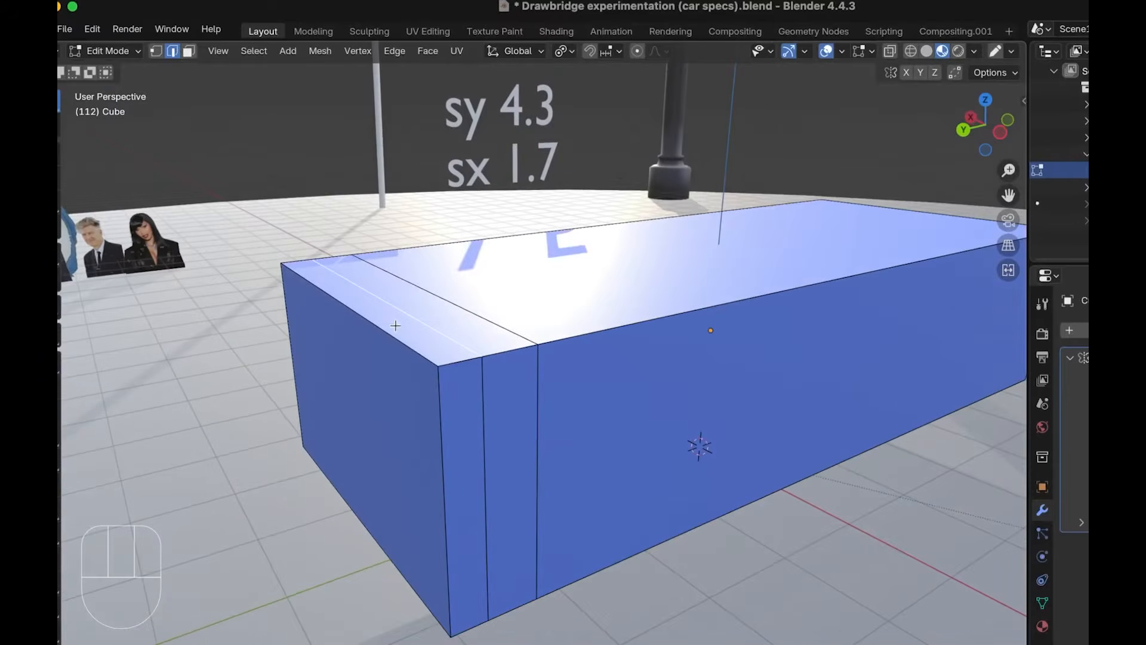
shift+click(389, 332)
scroll(389, 332, right, 4)
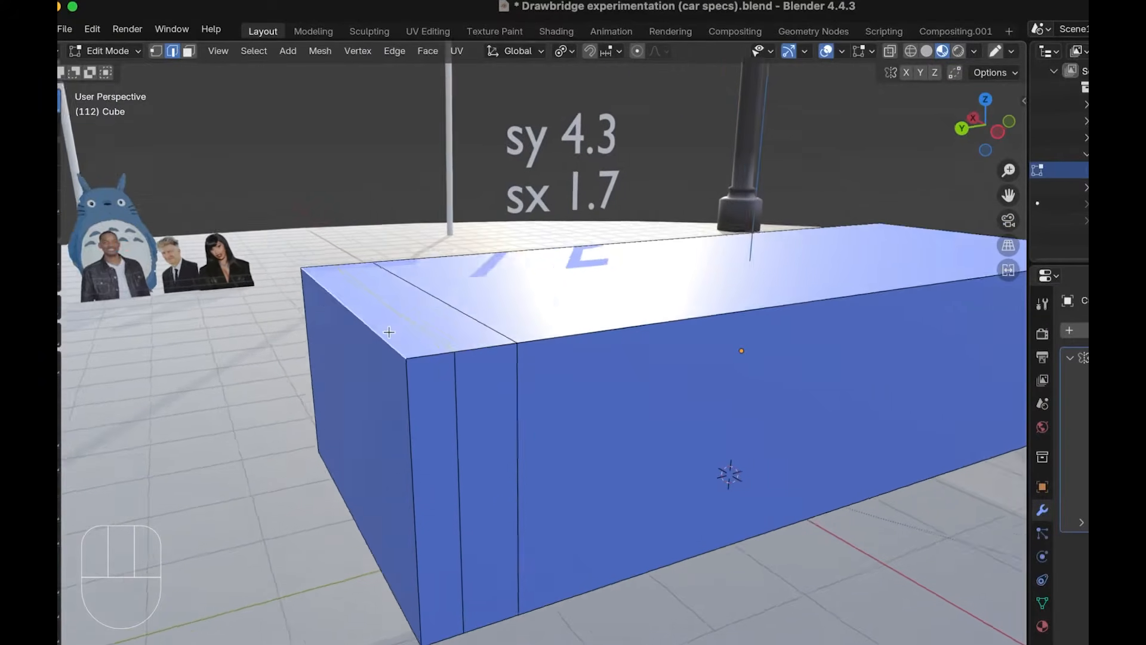
key(g)
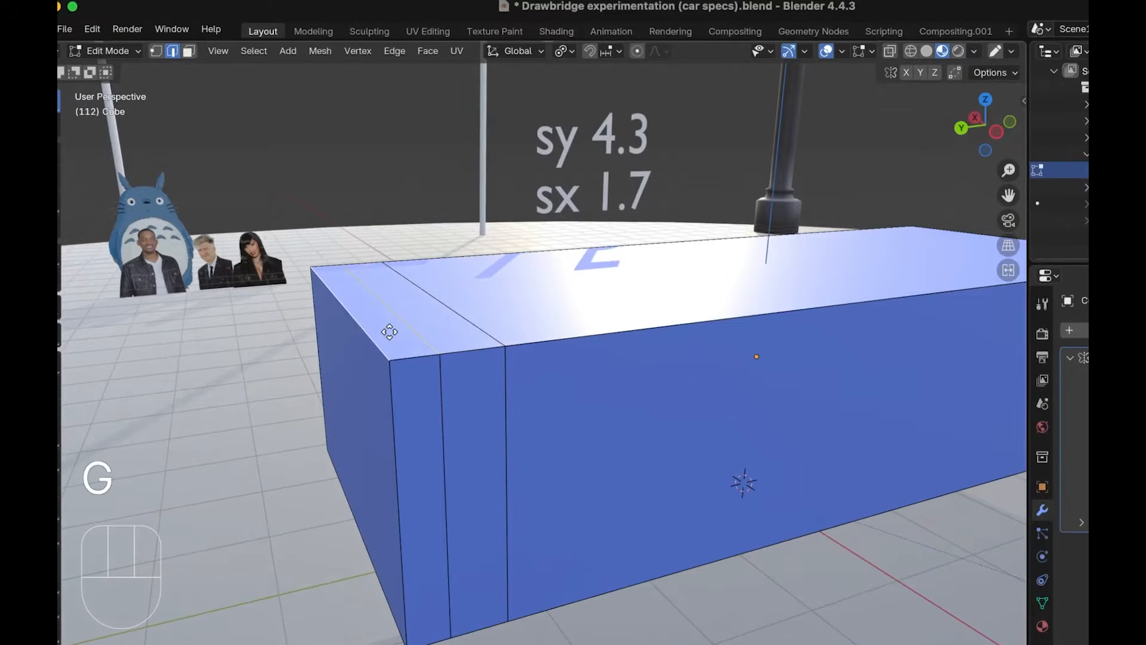
key(z)
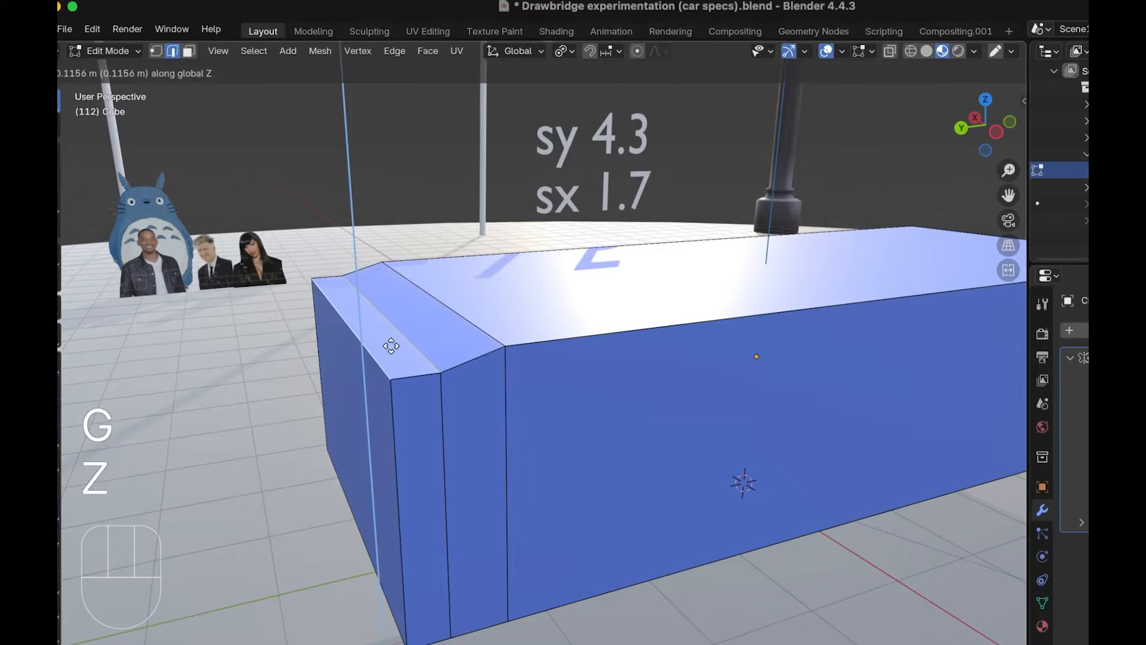
click(391, 345)
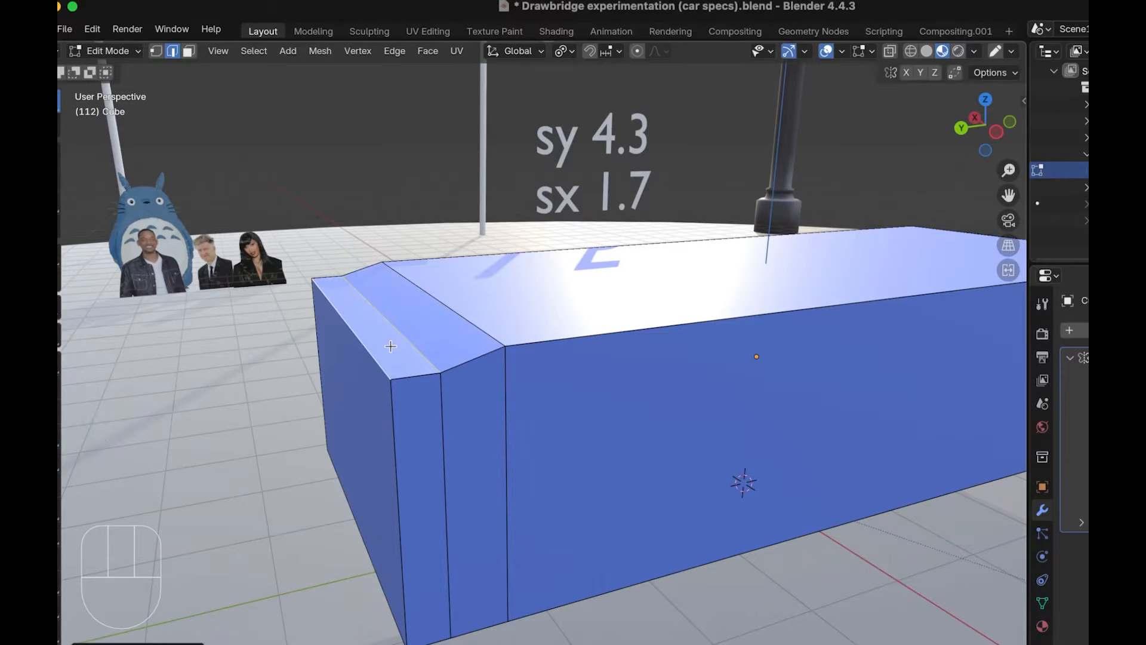
Lower only the outermost top edge of the +Y end by about 0.24 m along Z.
scroll(389, 343, down, 4)
scroll(386, 343, up, 2)
click(357, 338)
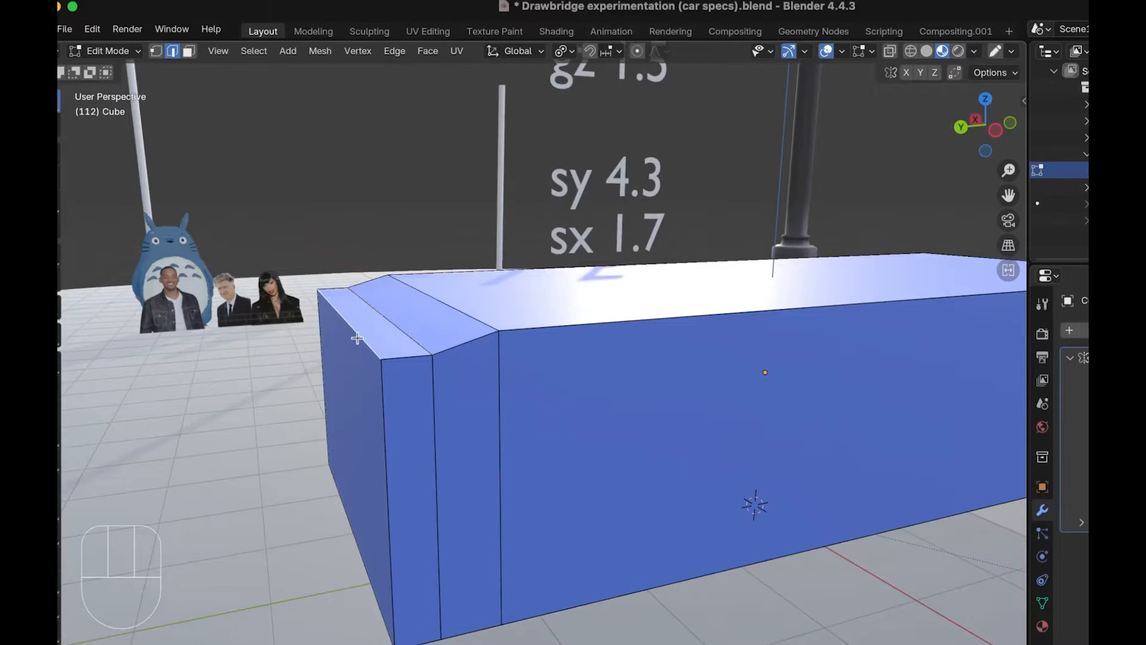
scroll(357, 338, up, 2)
key(g)
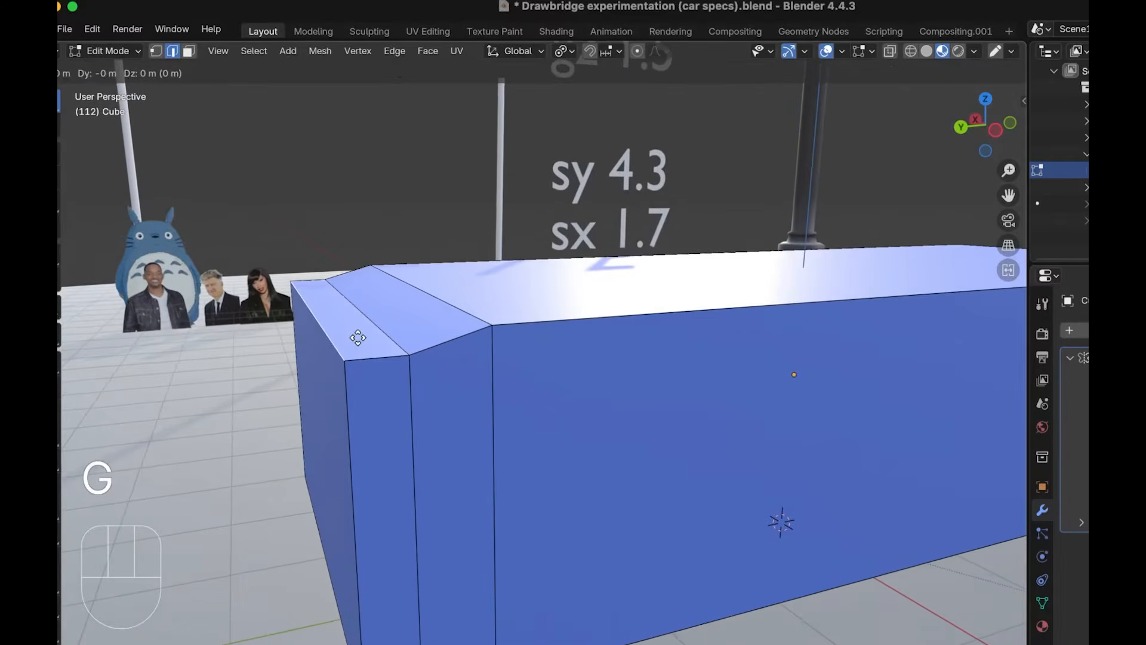
key(z)
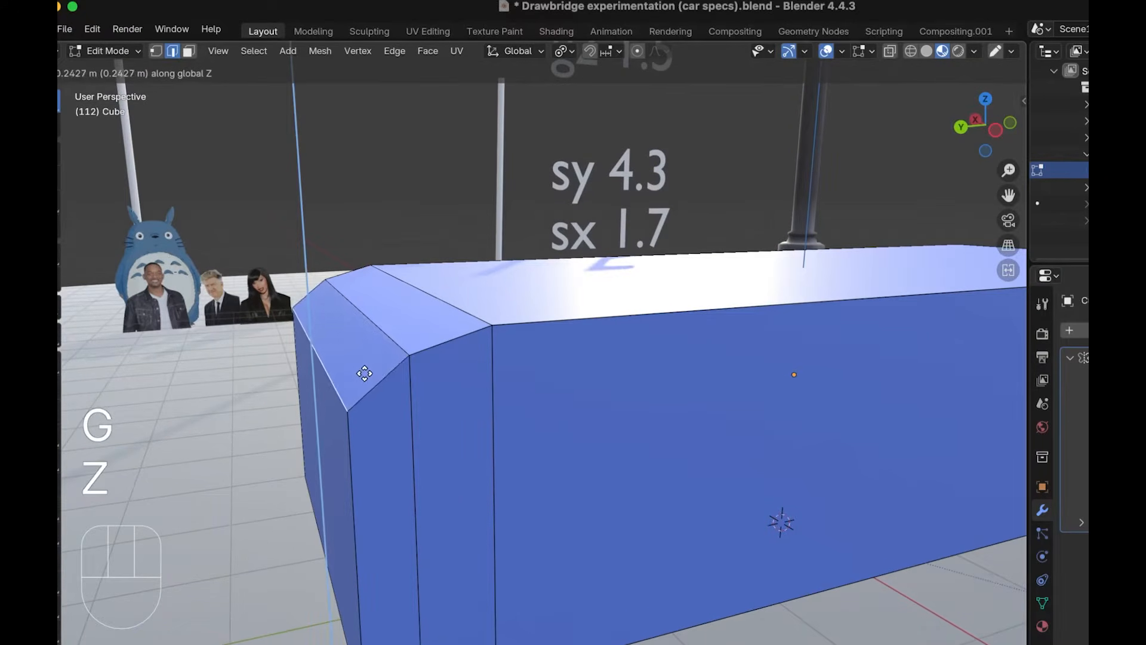
click(365, 371)
Move the top edge of the first loop cut slightly along Y toward the +Y end.
scroll(364, 371, down, 5)
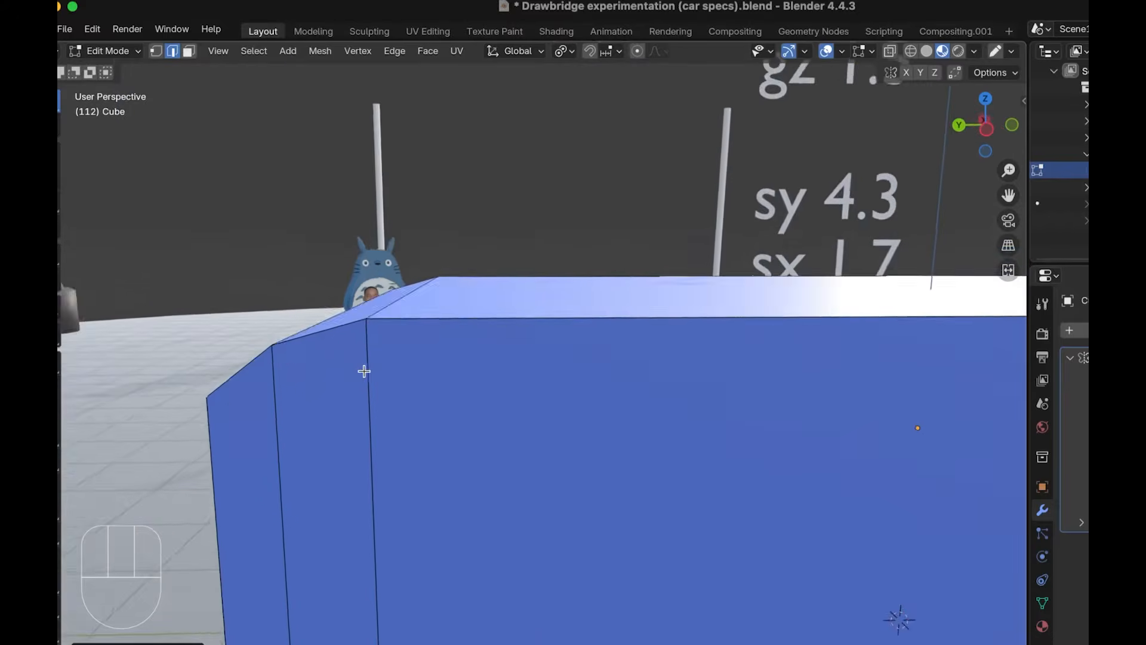
scroll(365, 371, up, 5)
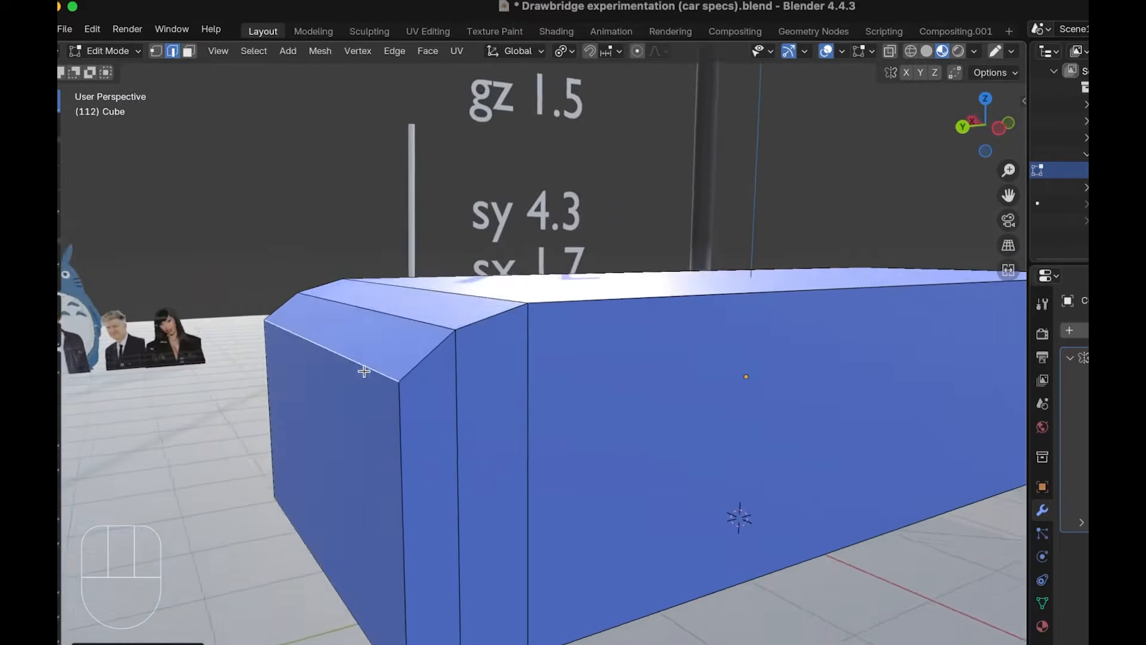
click(370, 332)
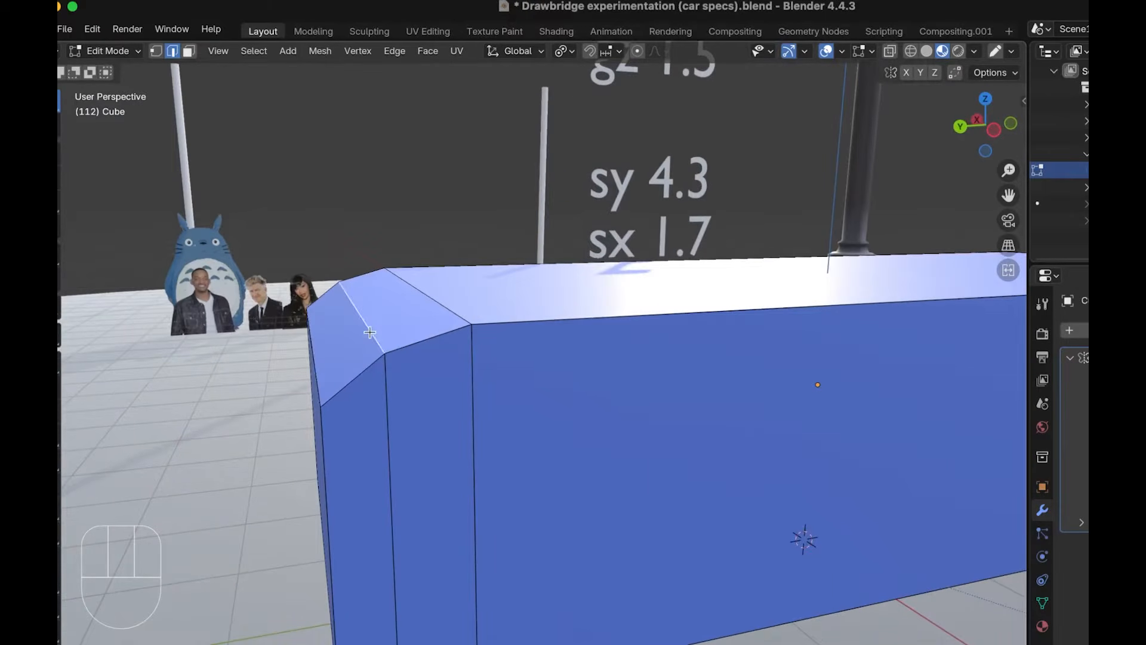
key(g)
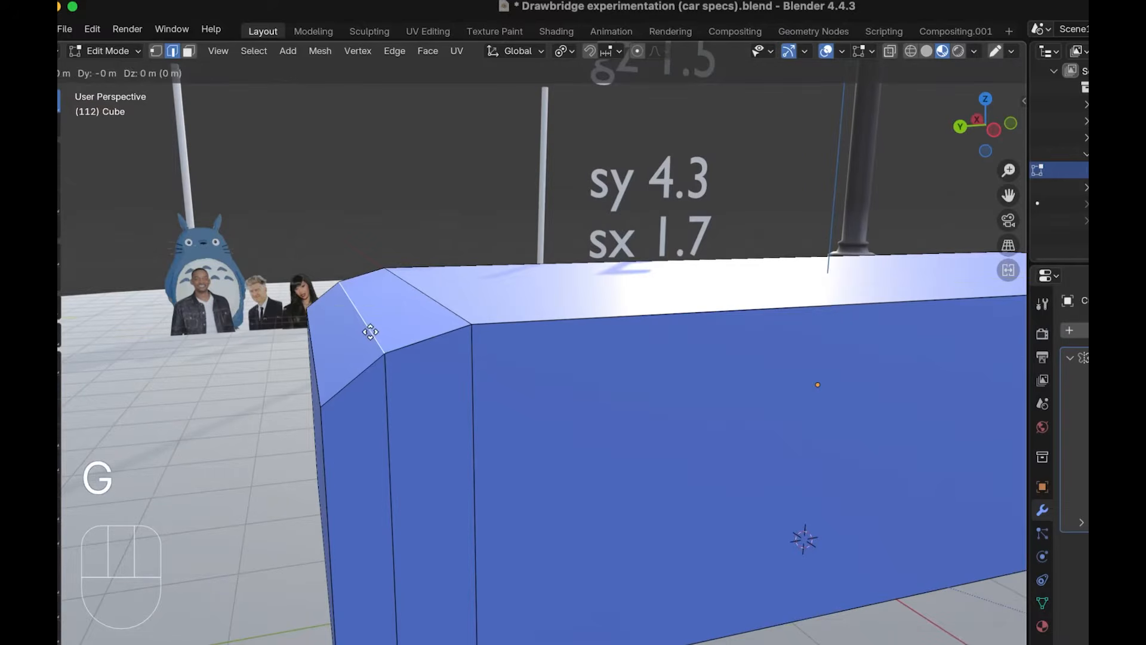
key(y)
click(360, 330)
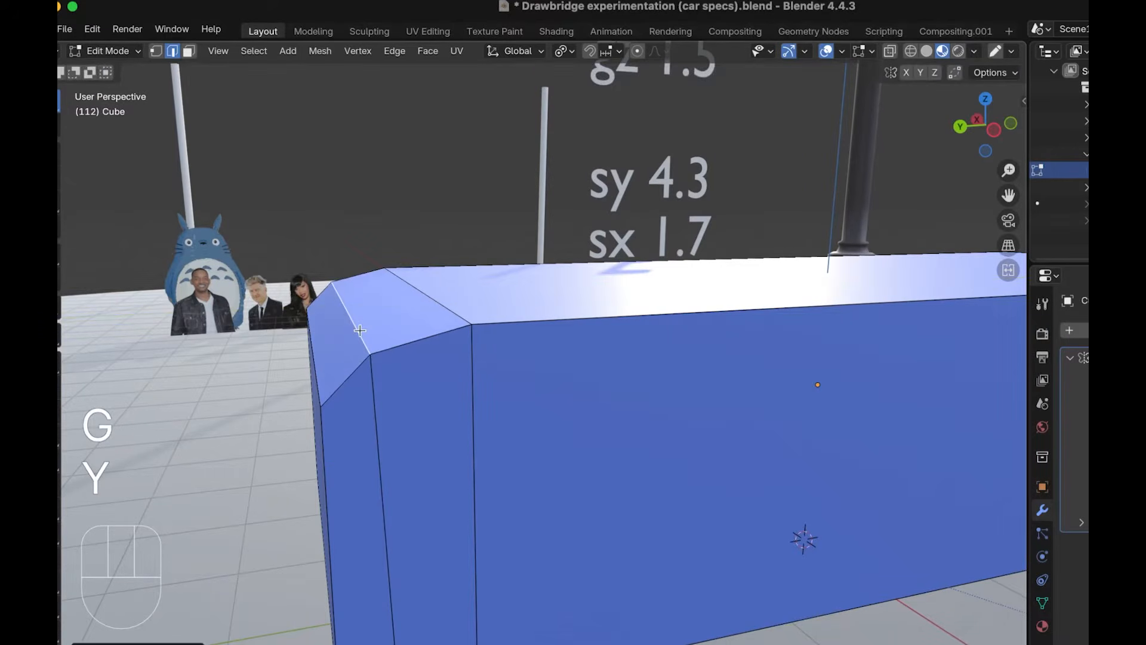
Add a loop cut across the long rear section of the body, slid by about 0.45 toward the sloping +Y end.
scroll(356, 337, down, 2)
scroll(353, 344, right, 3)
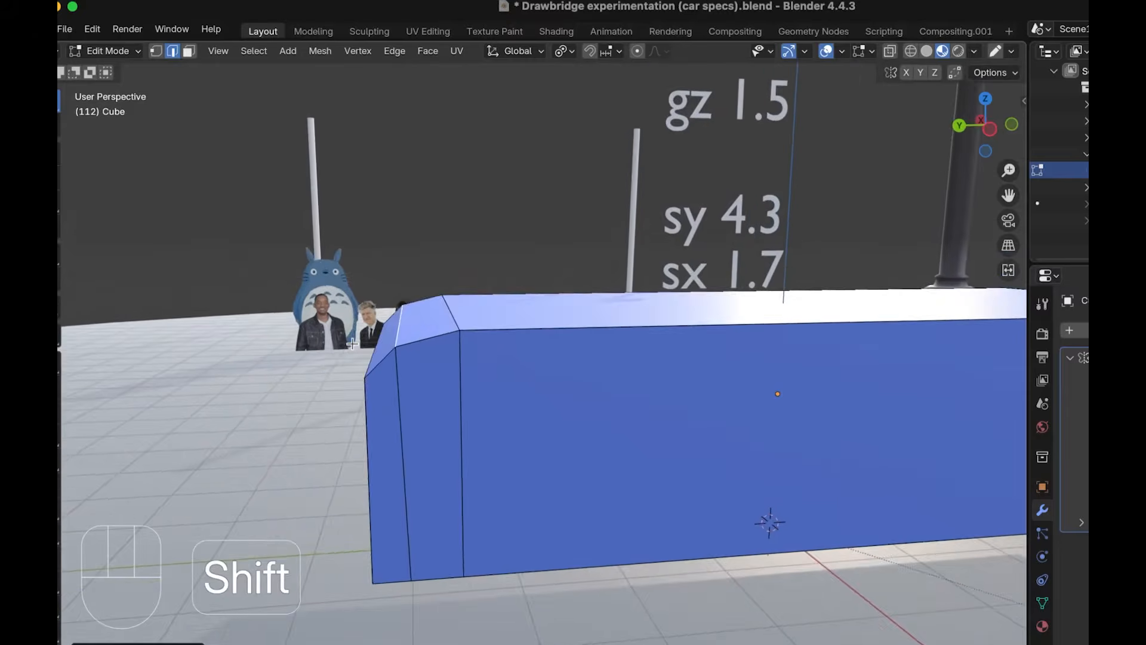
shift+scroll(352, 344, right, 5)
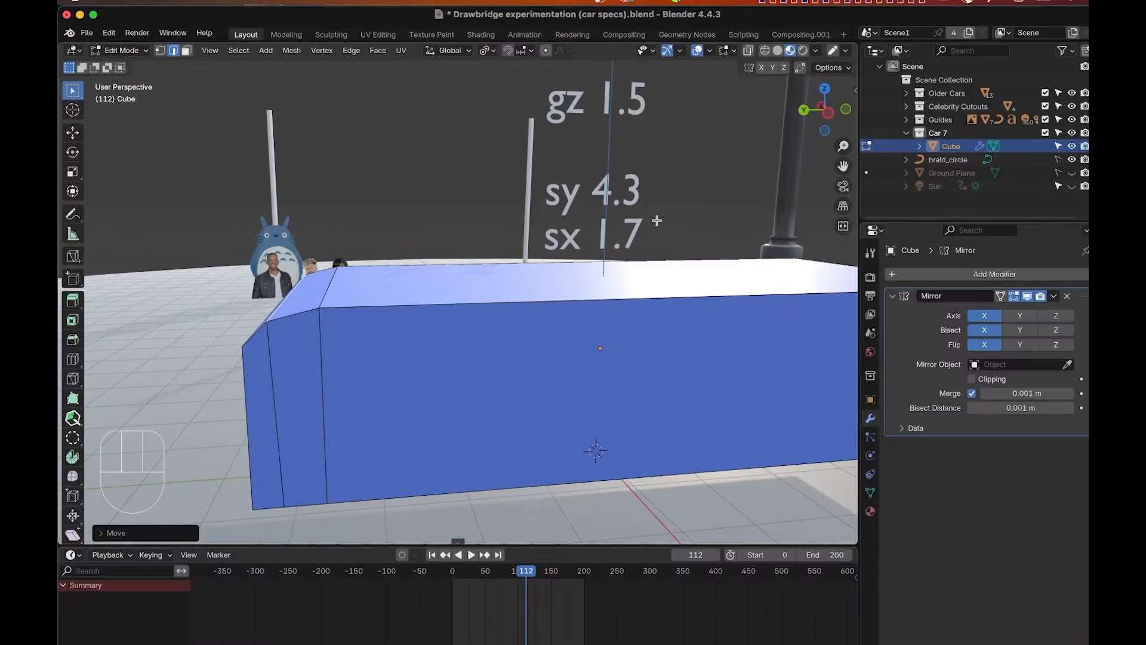
shift+scroll(657, 220, right, 3)
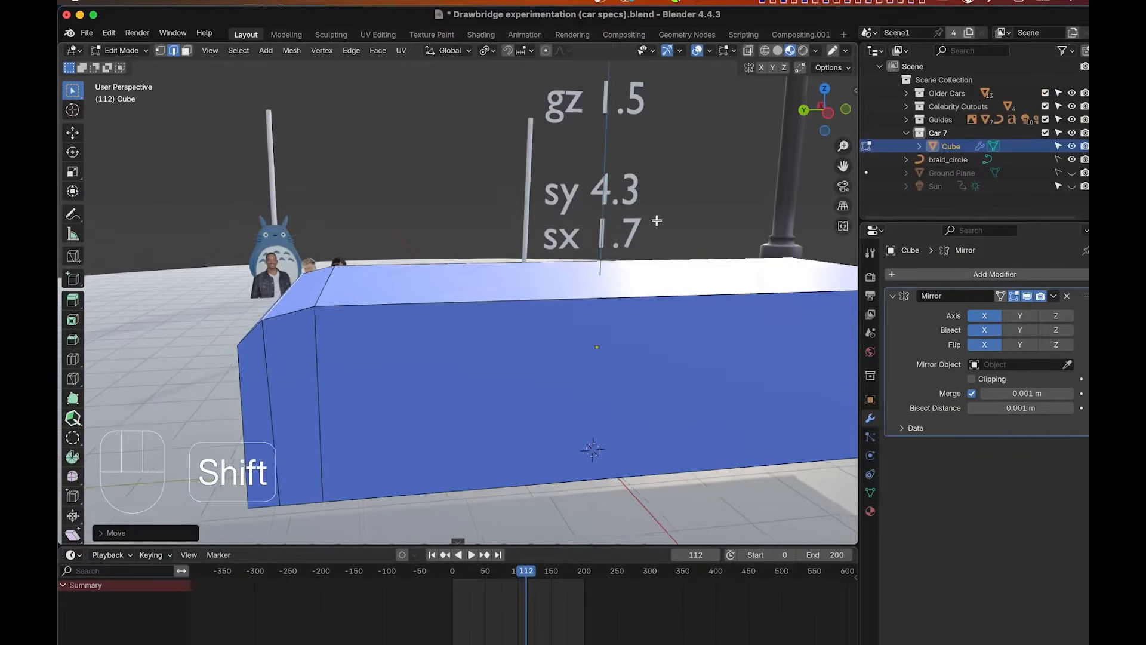
scroll(656, 221, up, 4)
scroll(657, 220, right, 2)
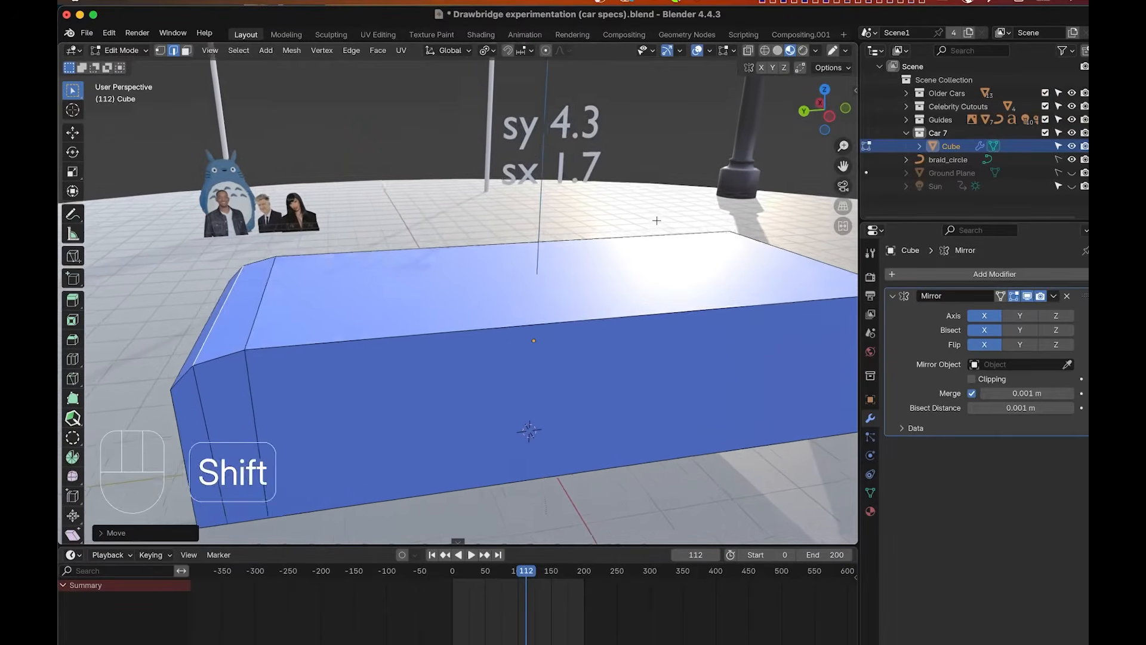
shift+scroll(656, 220, right, 3)
scroll(657, 220, right, 1)
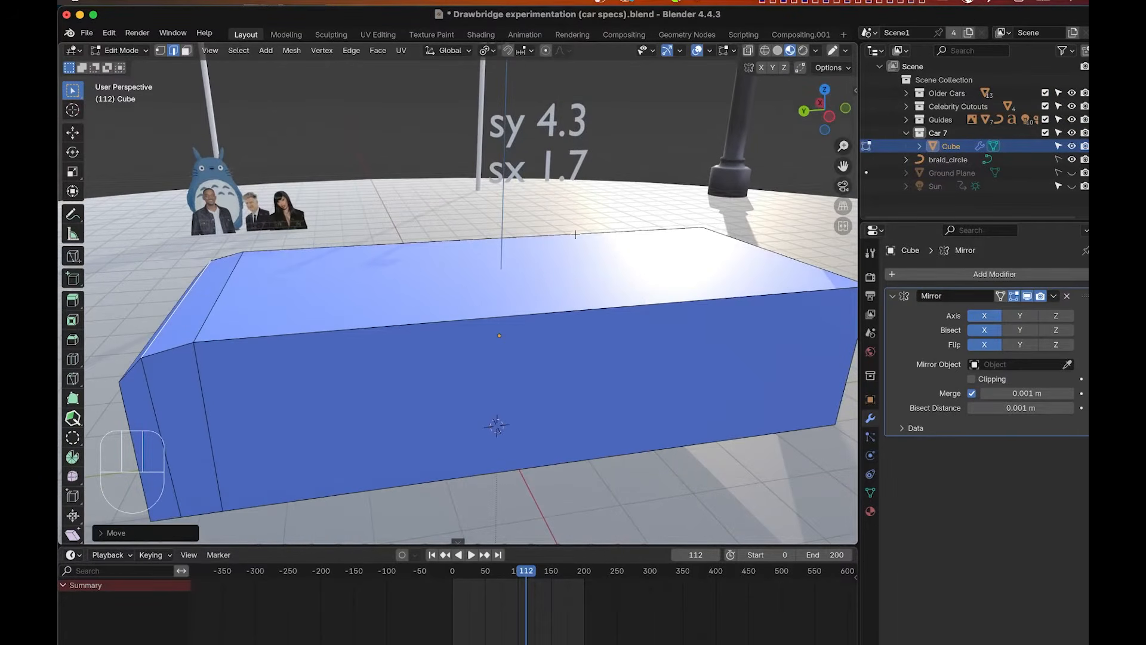
scroll(576, 234, up, 3)
key(ctrl+r)
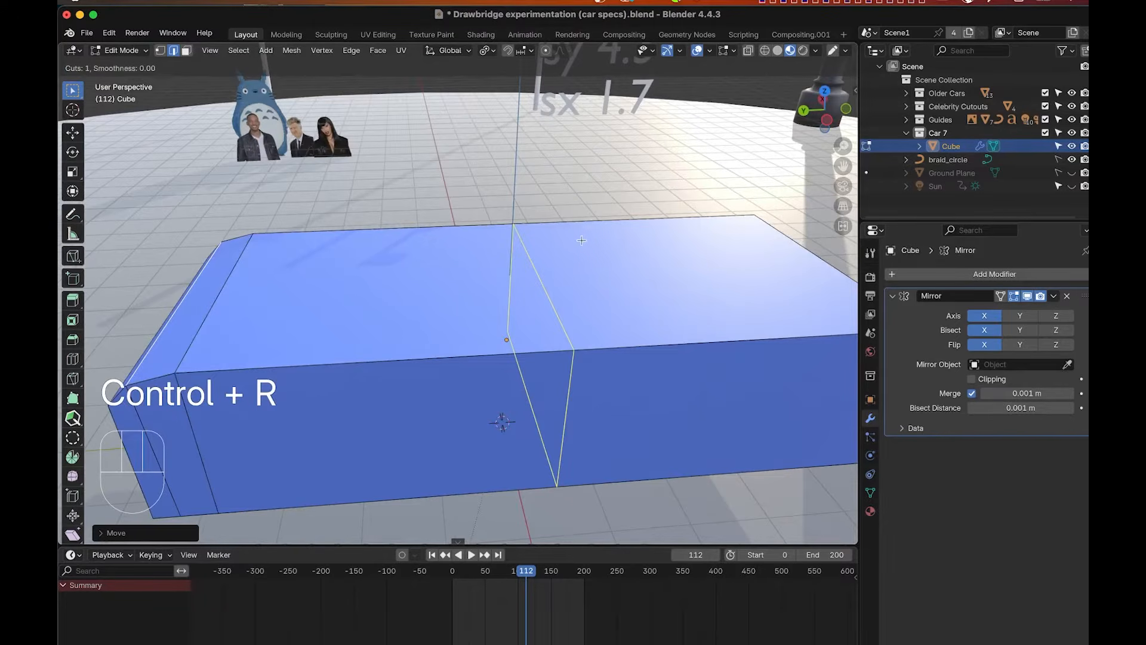
click(596, 239)
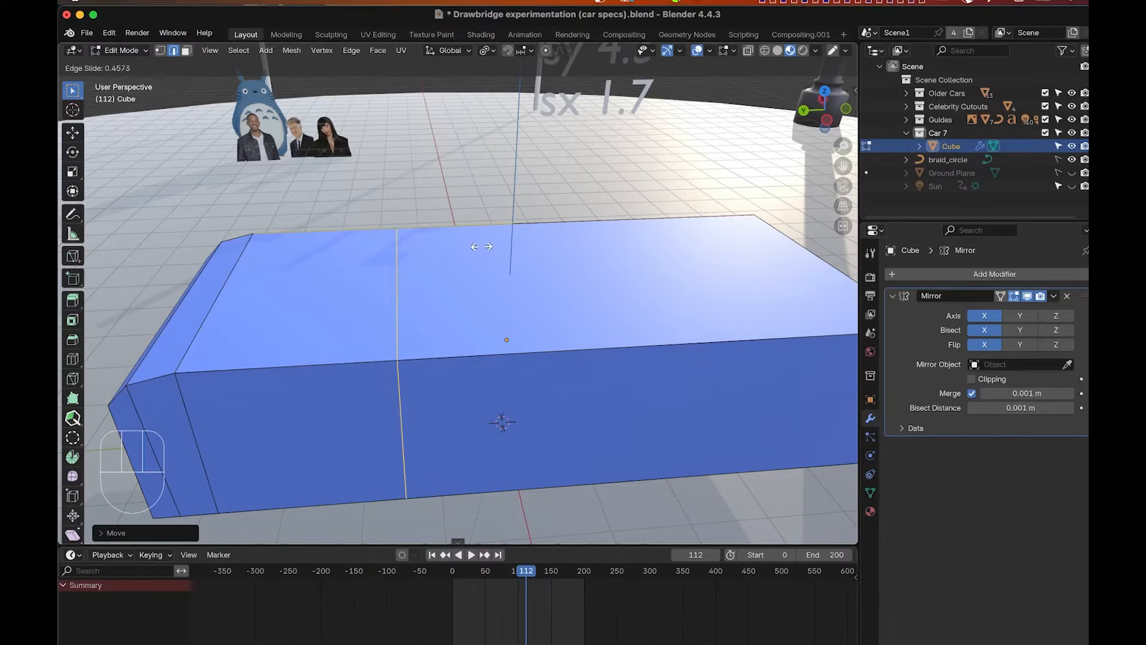
click(485, 246)
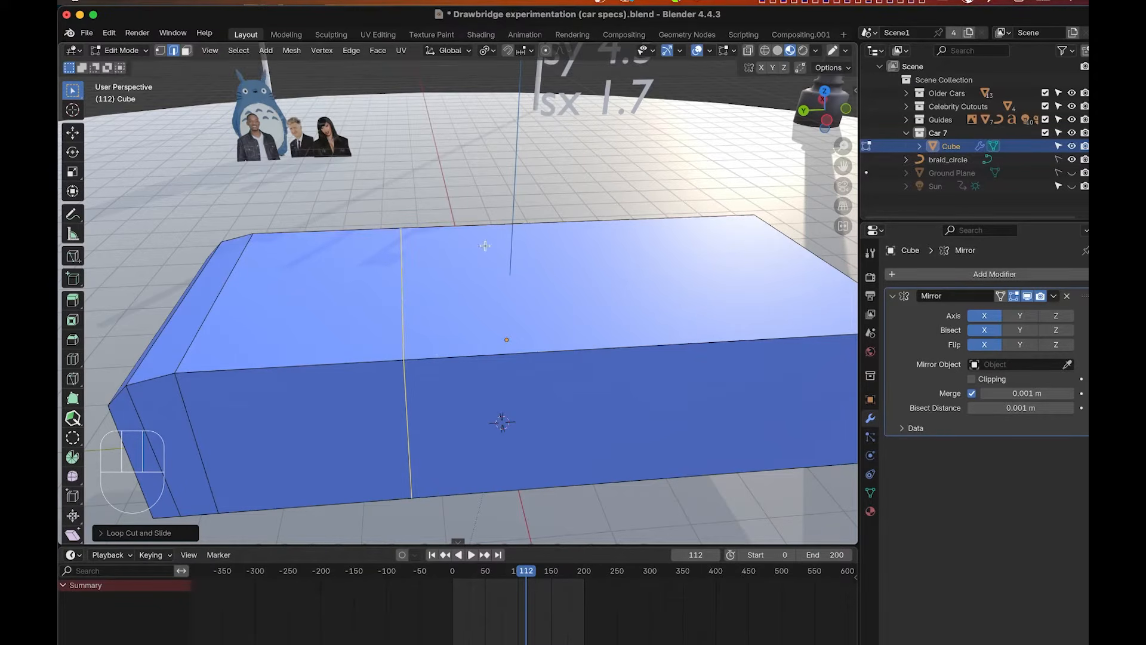
key(3)
click(301, 316)
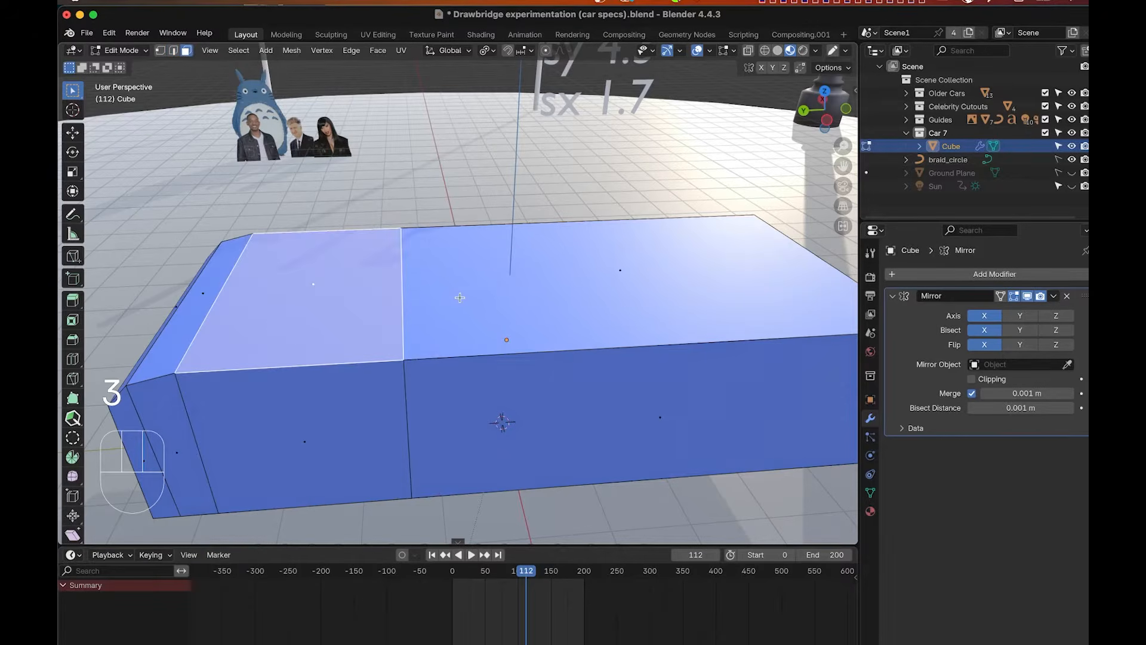
key(2)
click(460, 297)
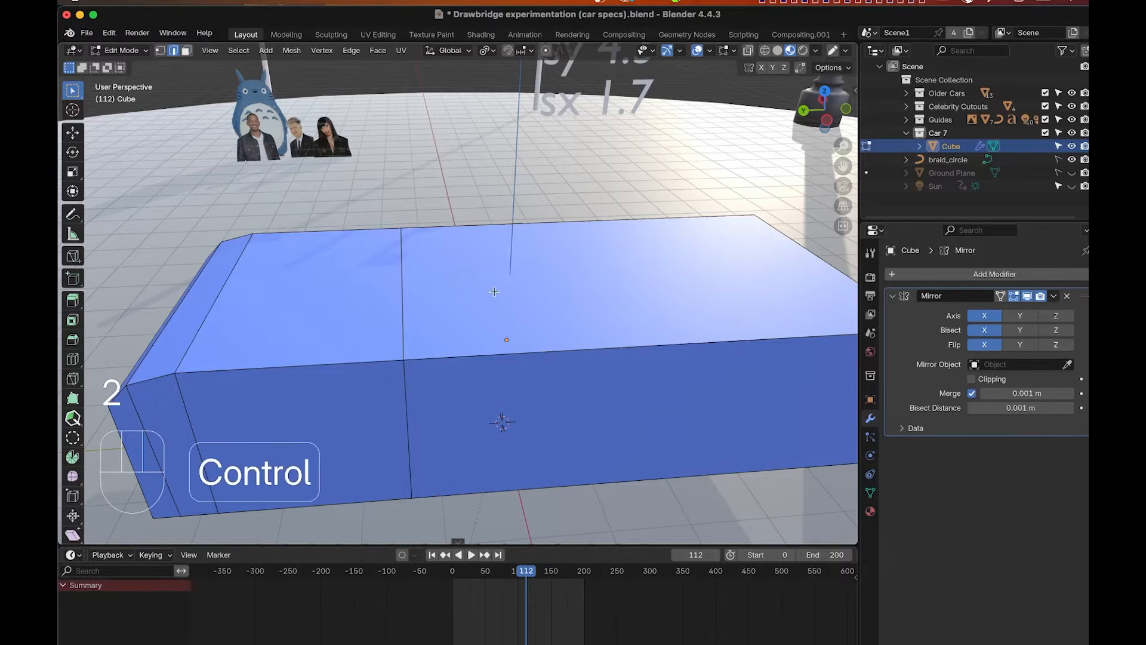
Add a loop cut slid by about 0.68 toward the -Y end, and another between the last two cuts, slid partway toward the +Y end.
key(ctrl+r)
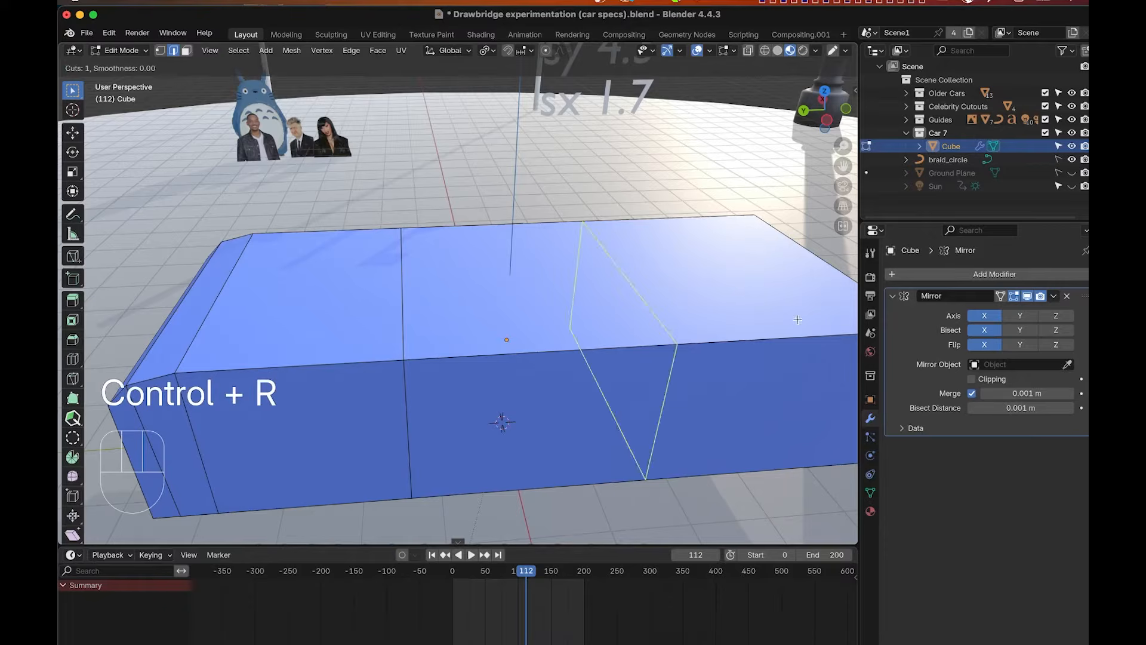
click(747, 325)
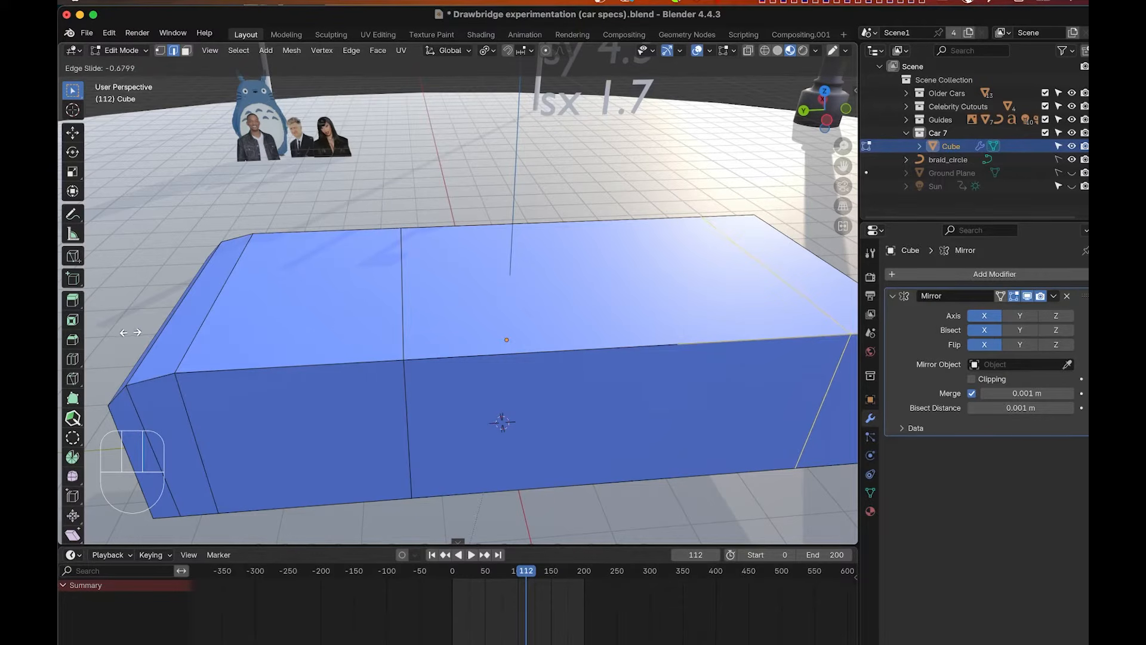
click(126, 334)
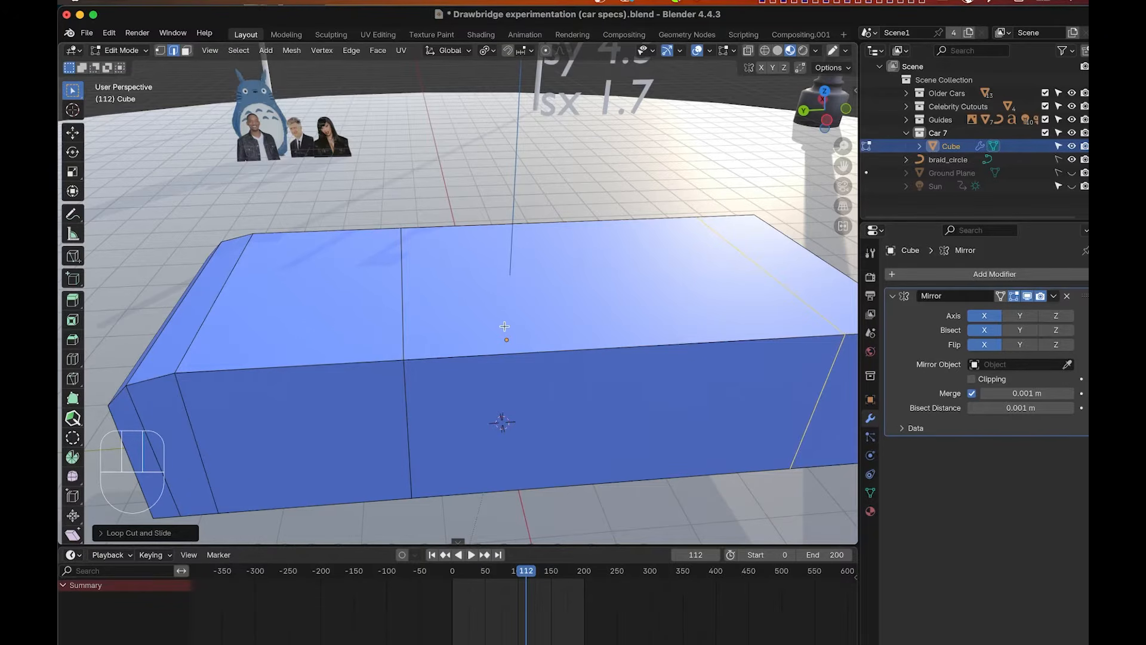
key(ctrl+r)
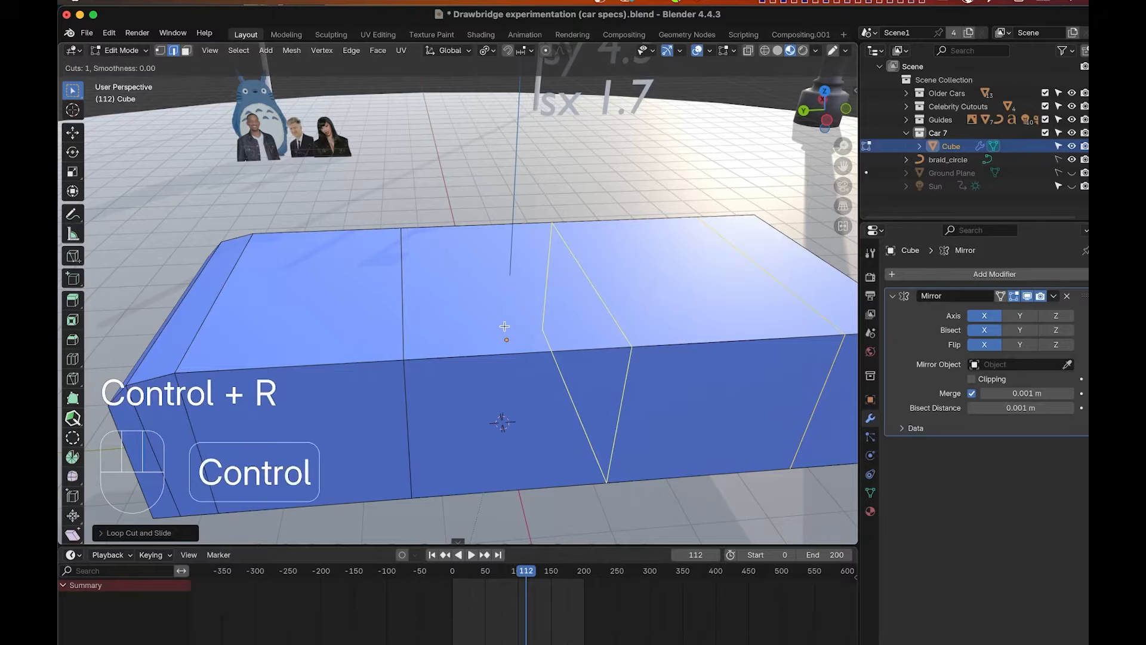
click(568, 334)
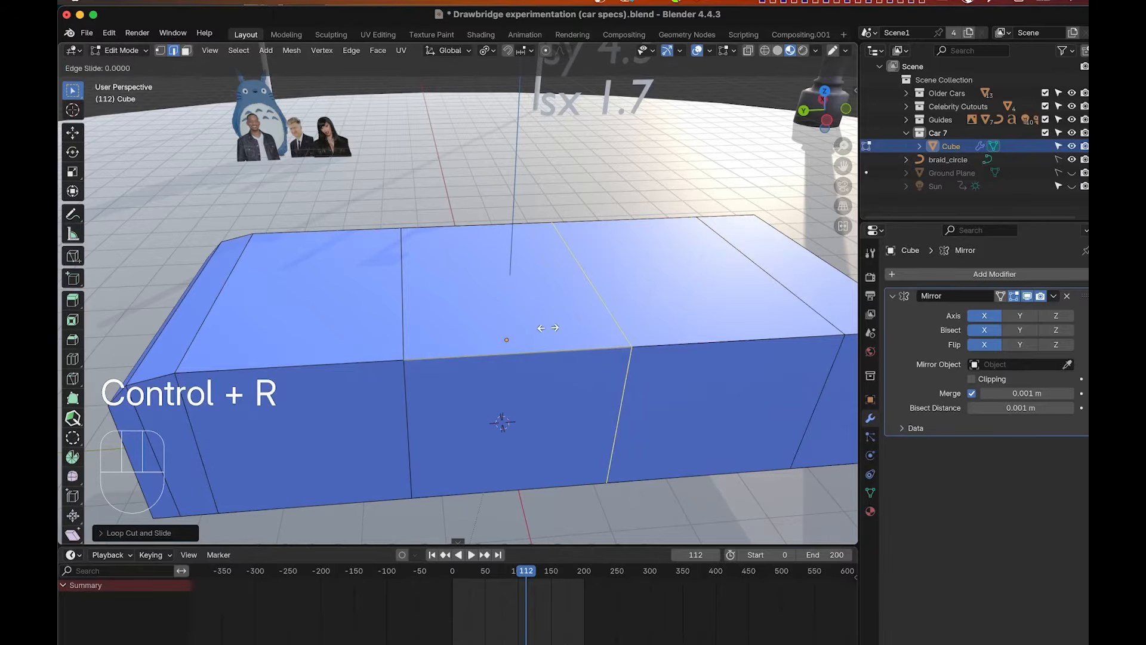
click(459, 333)
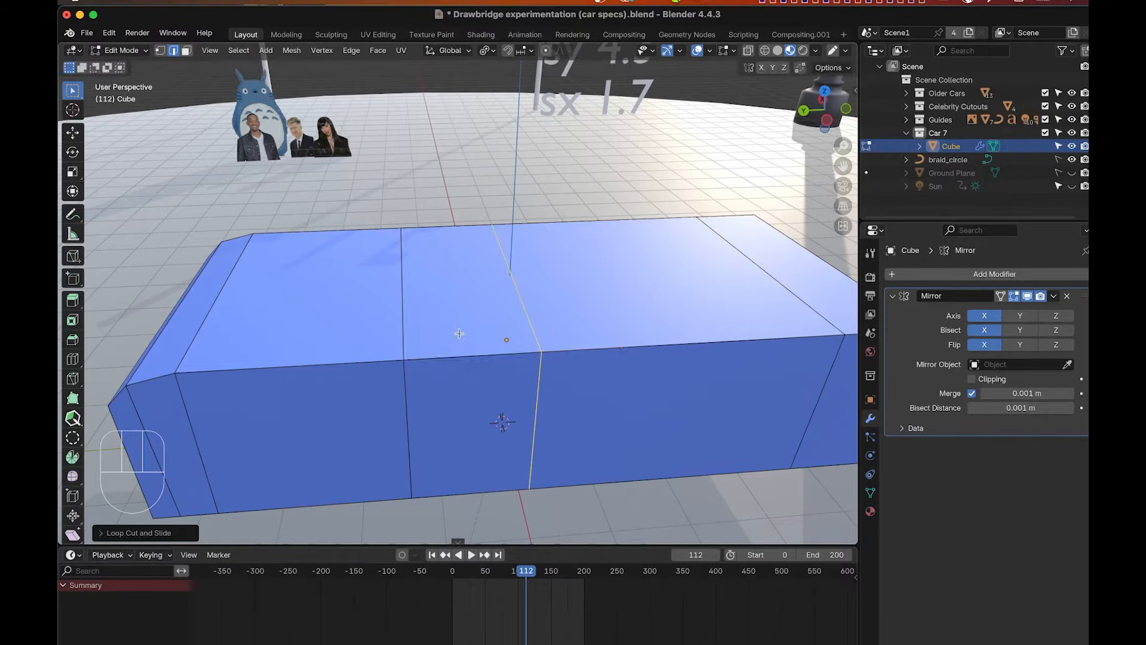
Add a loop cut in the wide middle section, slid by about 0.46 toward the cut near the -Y end.
key(ctrl)
shift+middle_drag(631, 271, 475, 339)
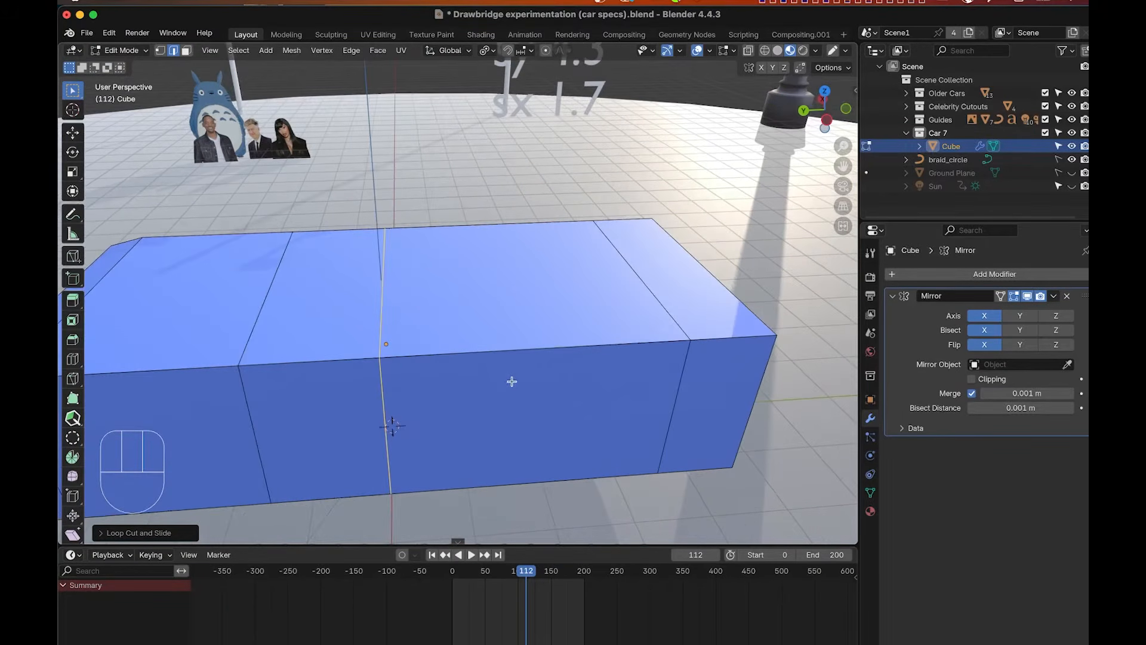
shift+middle_drag(512, 381, 459, 296)
key(ctrl+r)
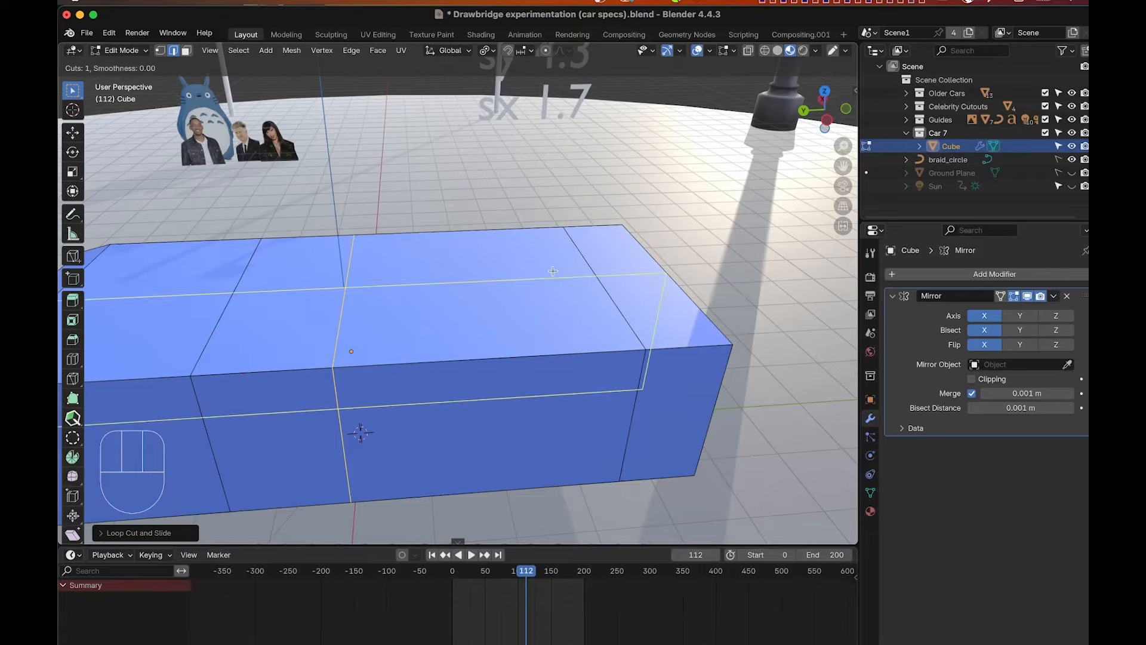
click(485, 249)
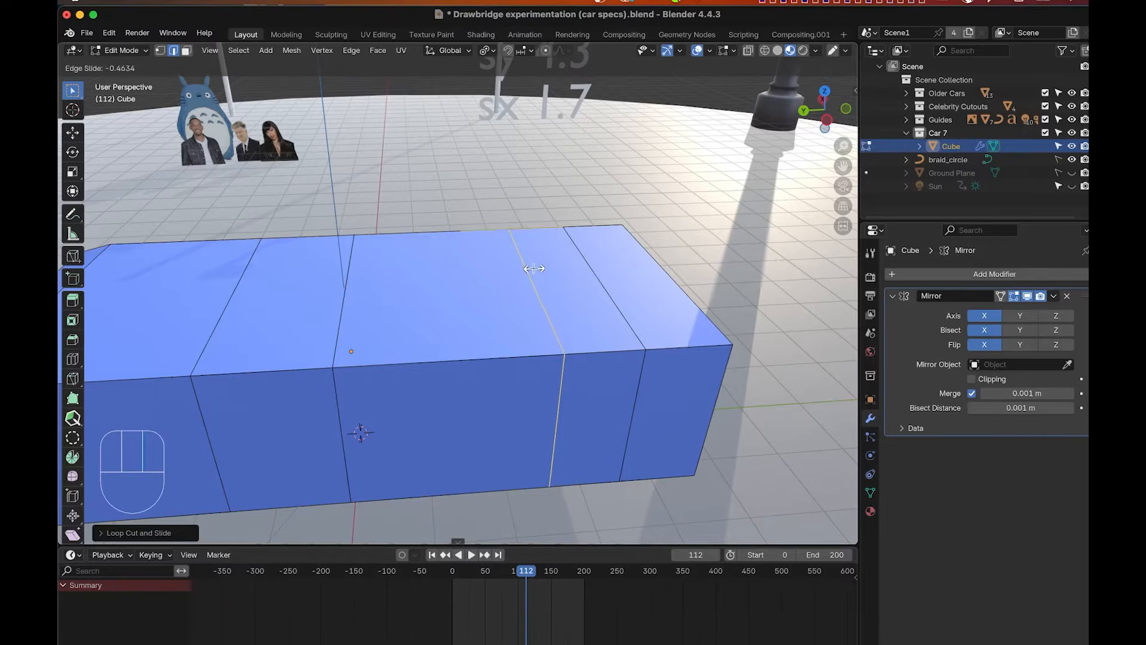
click(533, 269)
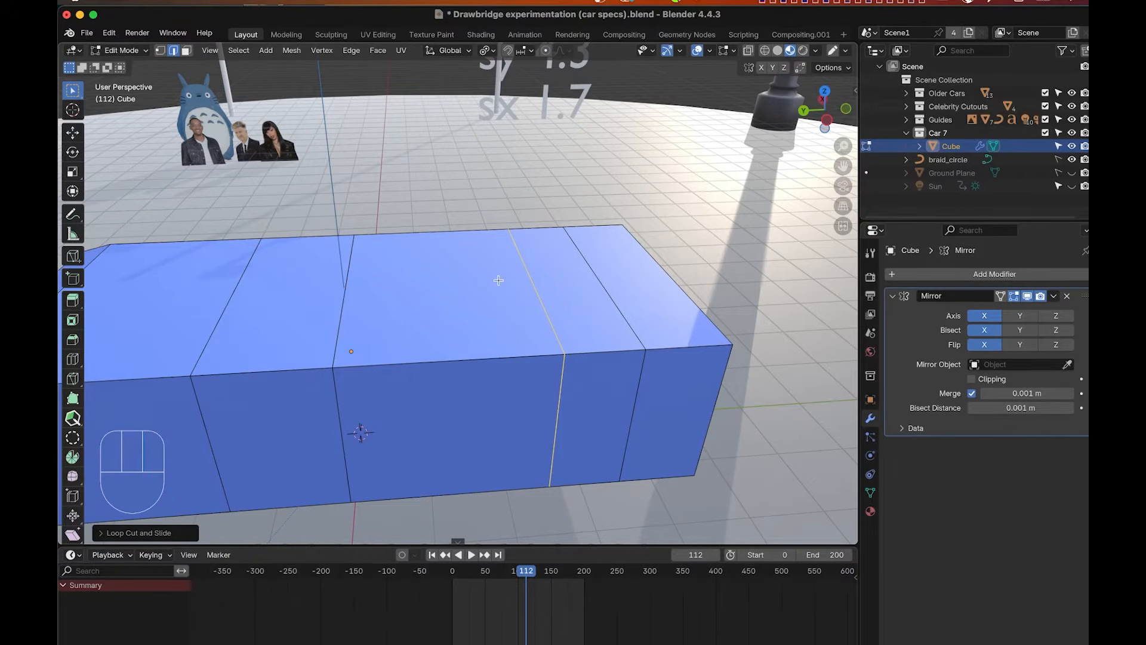
Add a loop cut just on the +Y side of the previous one, slid by about 0.93 to form a narrow strip.
key(ctrl)
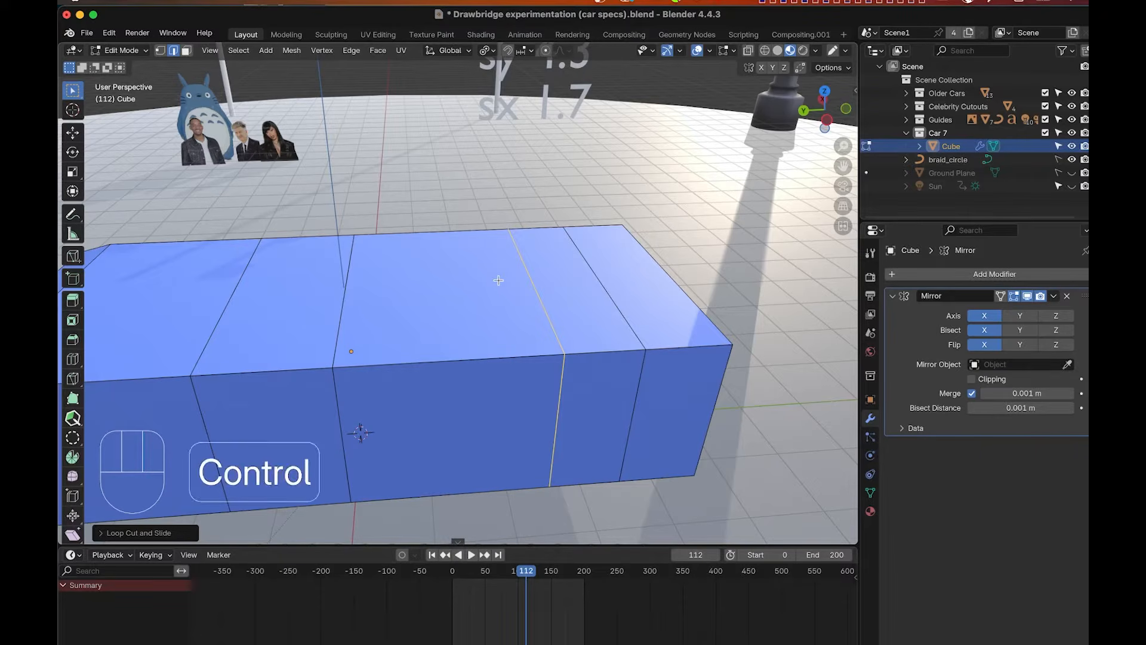
key(ctrl+r)
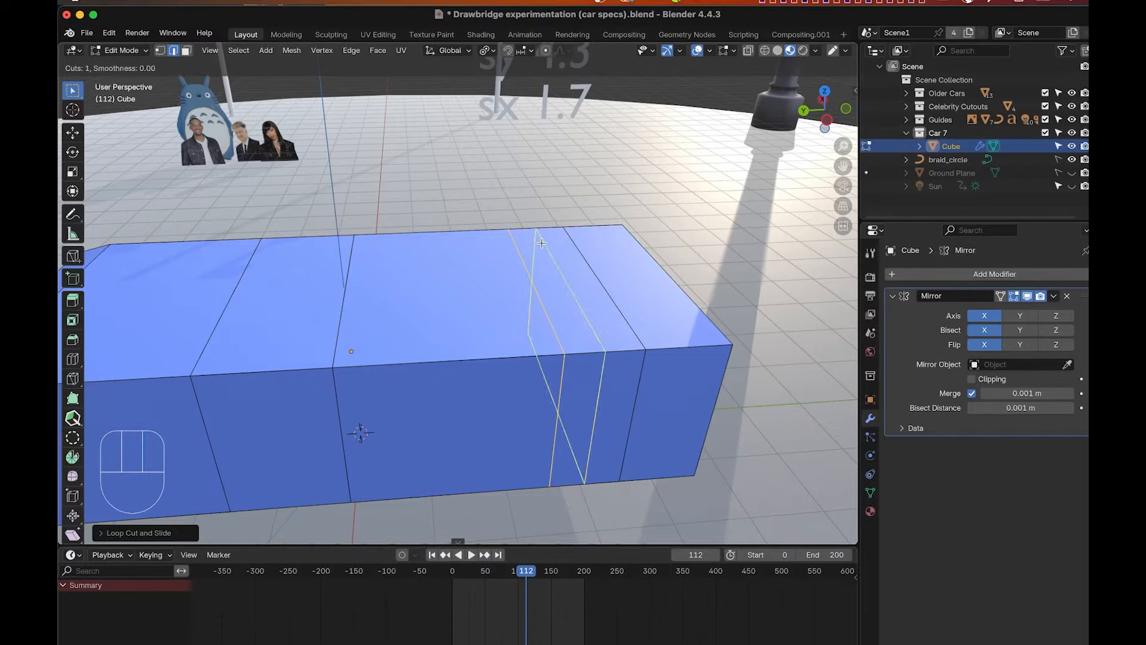
click(453, 234)
click(457, 237)
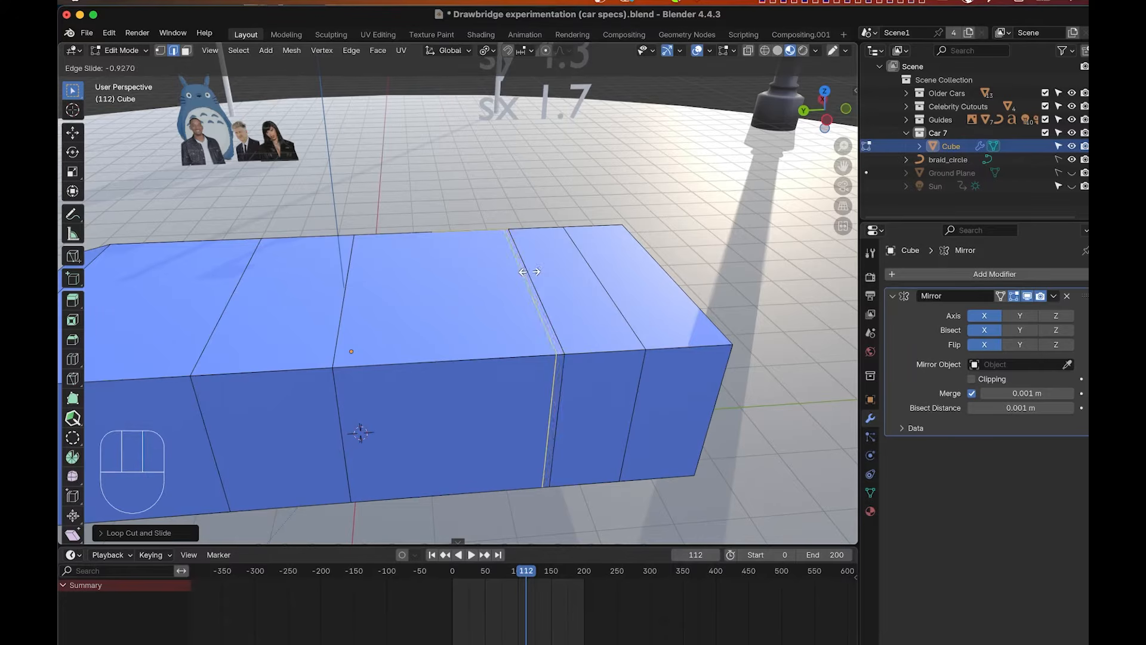
click(528, 272)
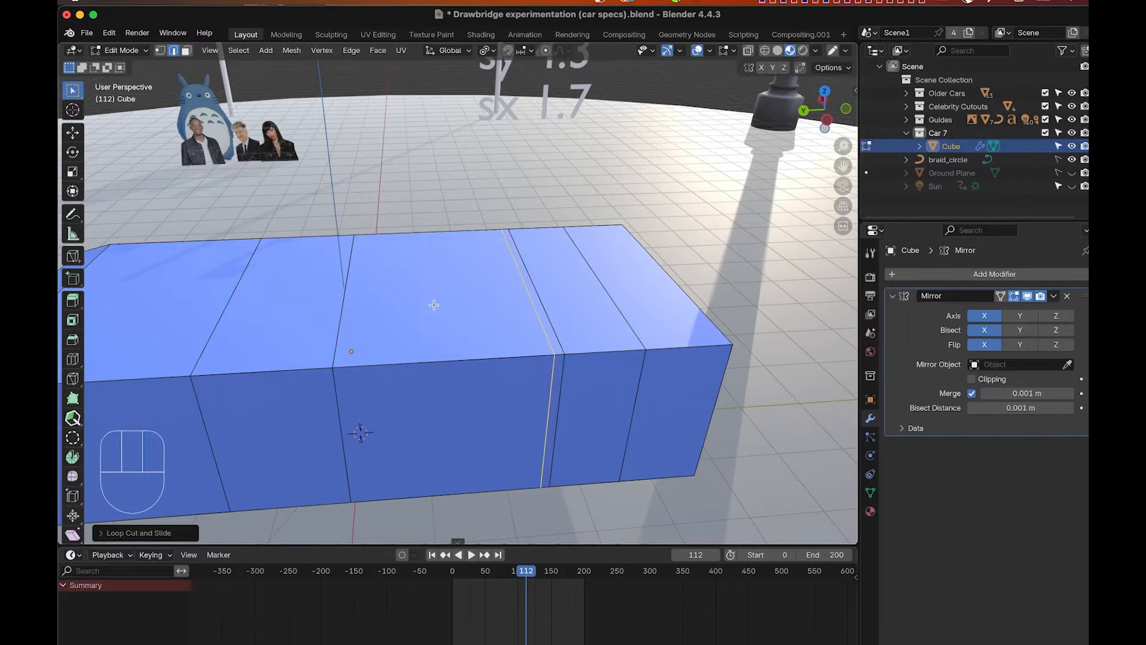
Add a loop cut near the middle of the wide section and a second one slid by about 0.86 beside it, forming another narrow strip.
scroll(433, 266, up, 3)
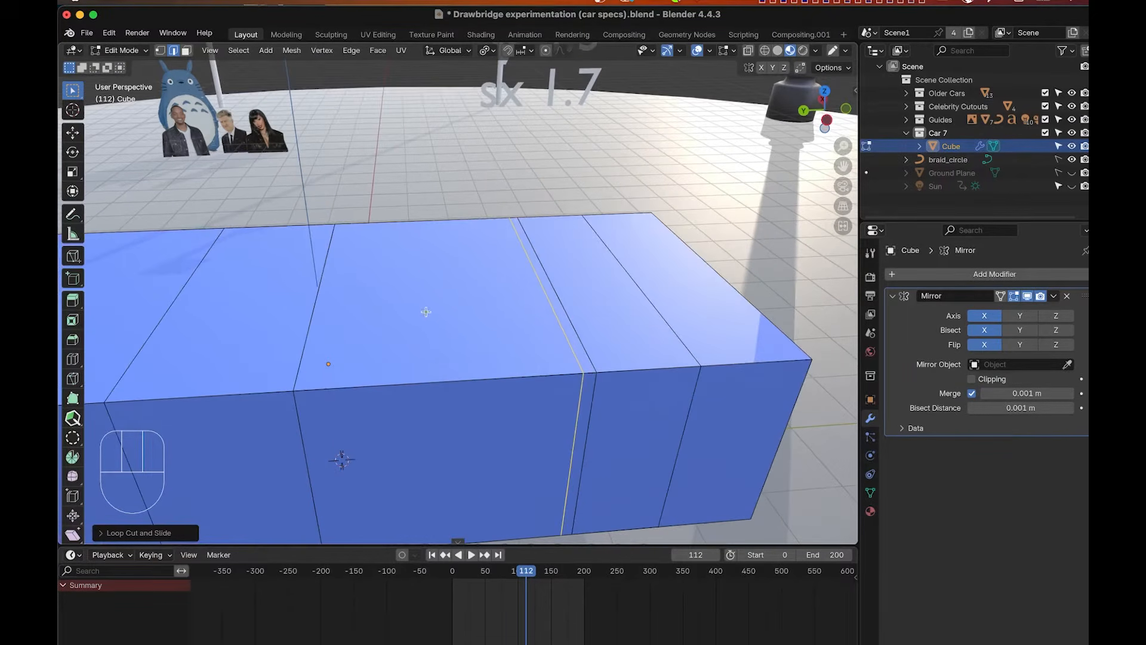
key(ctrl+r)
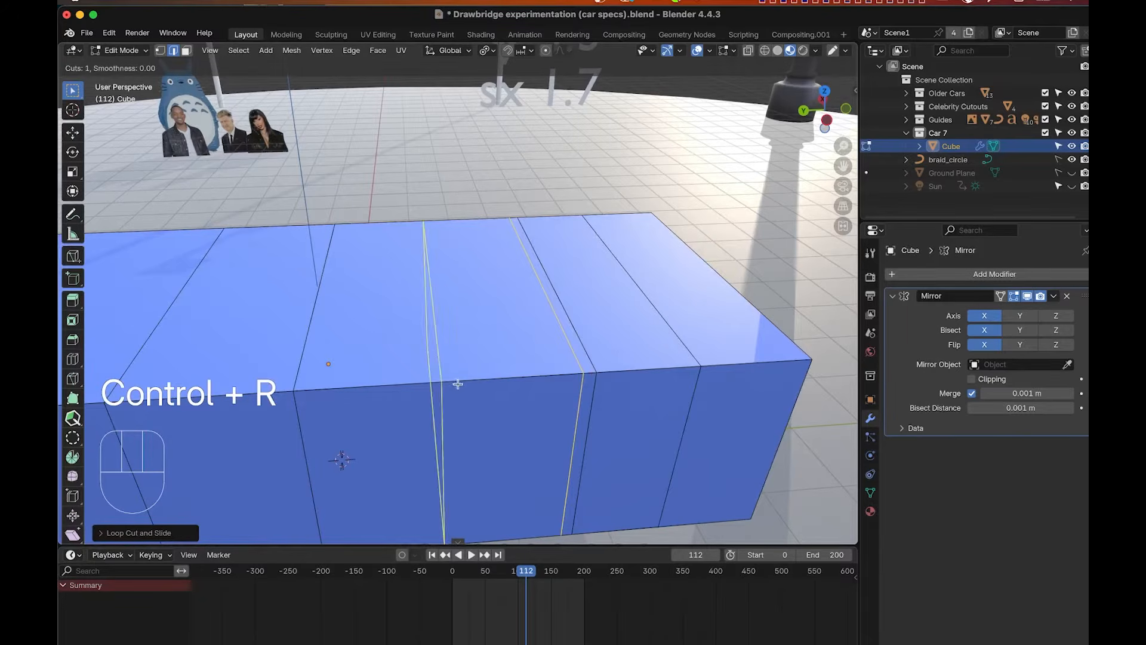
click(457, 383)
click(467, 381)
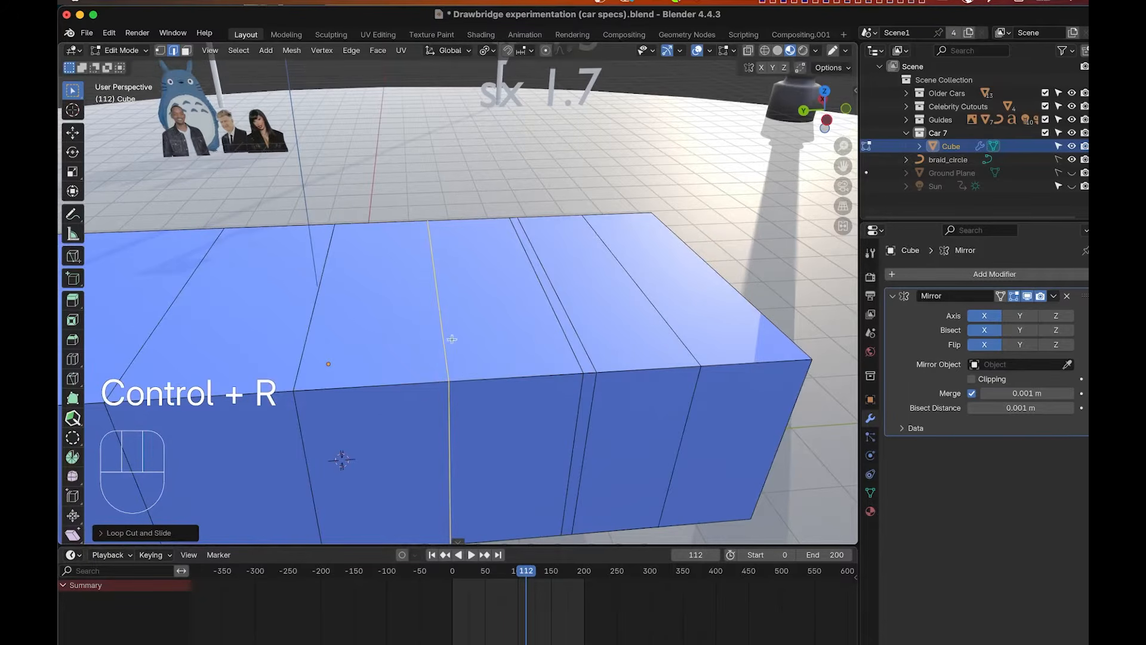
key(ctrl+r)
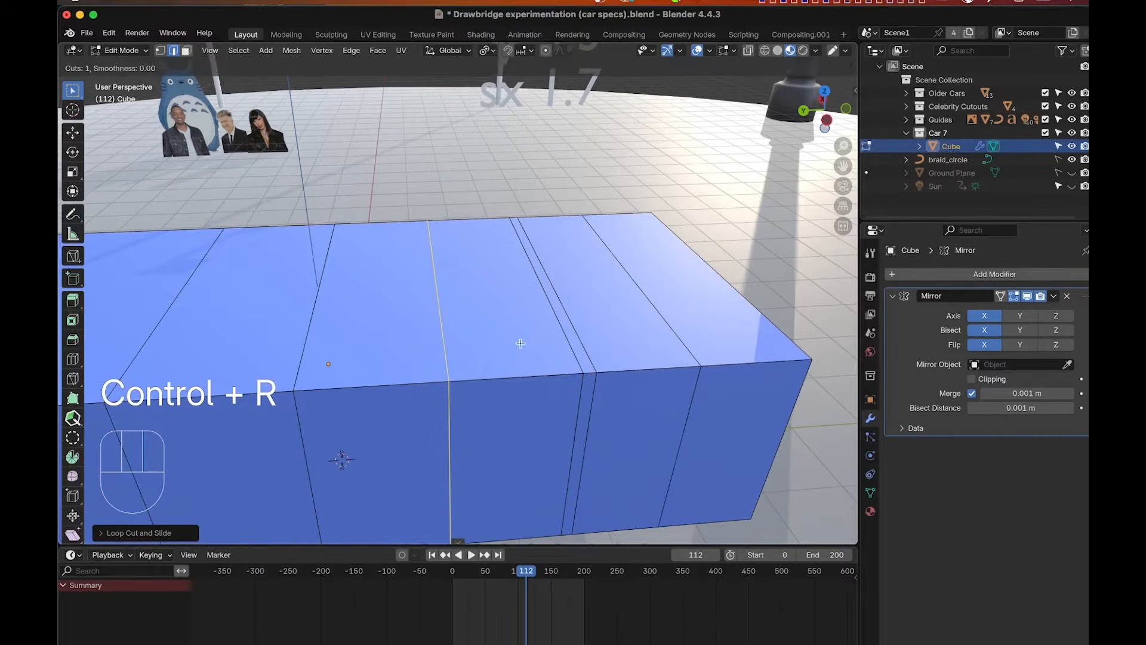
click(522, 393)
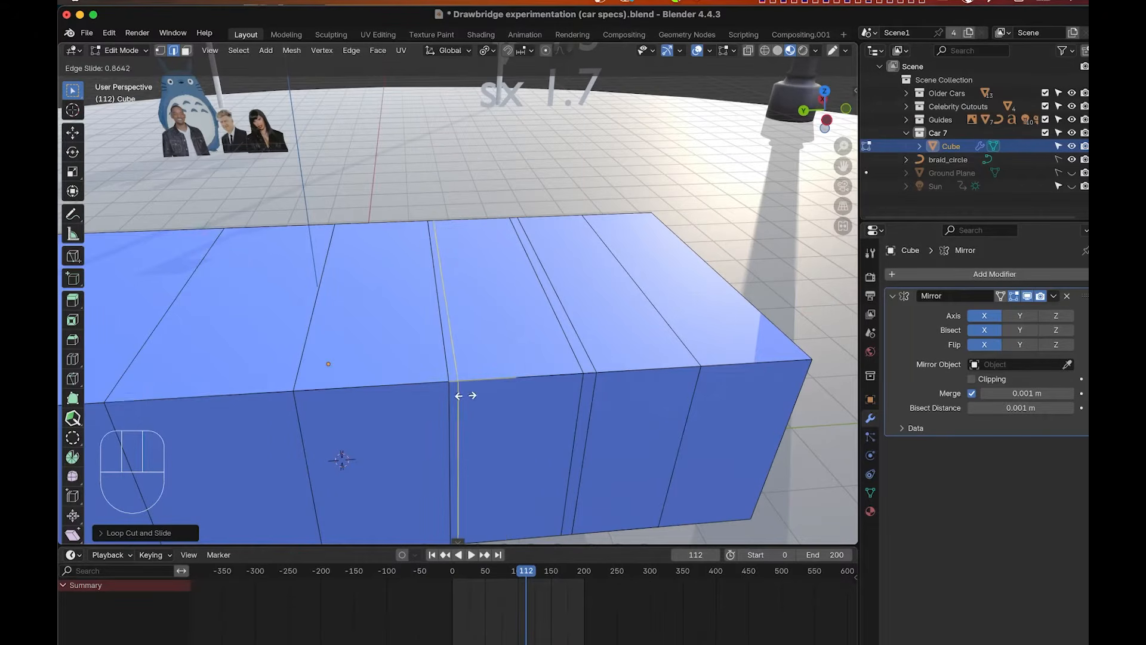
click(465, 395)
Select the four neighbouring top faces of the cabin section, including both narrow strips, and raise them along Z to form the roof.
key(3)
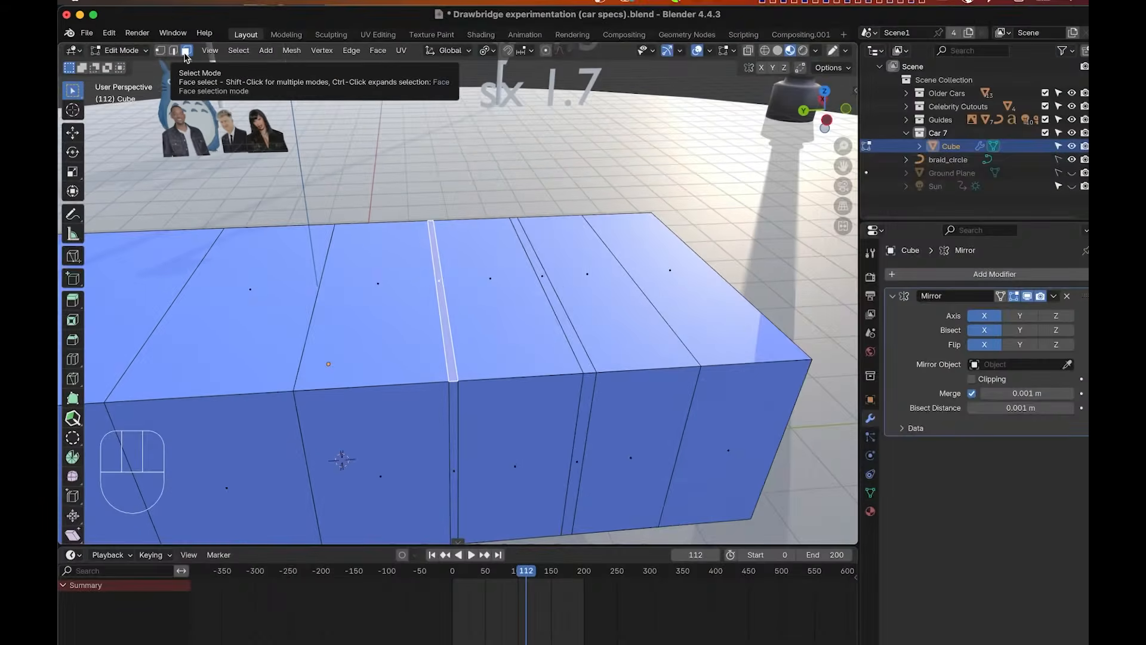
shift+click(545, 279)
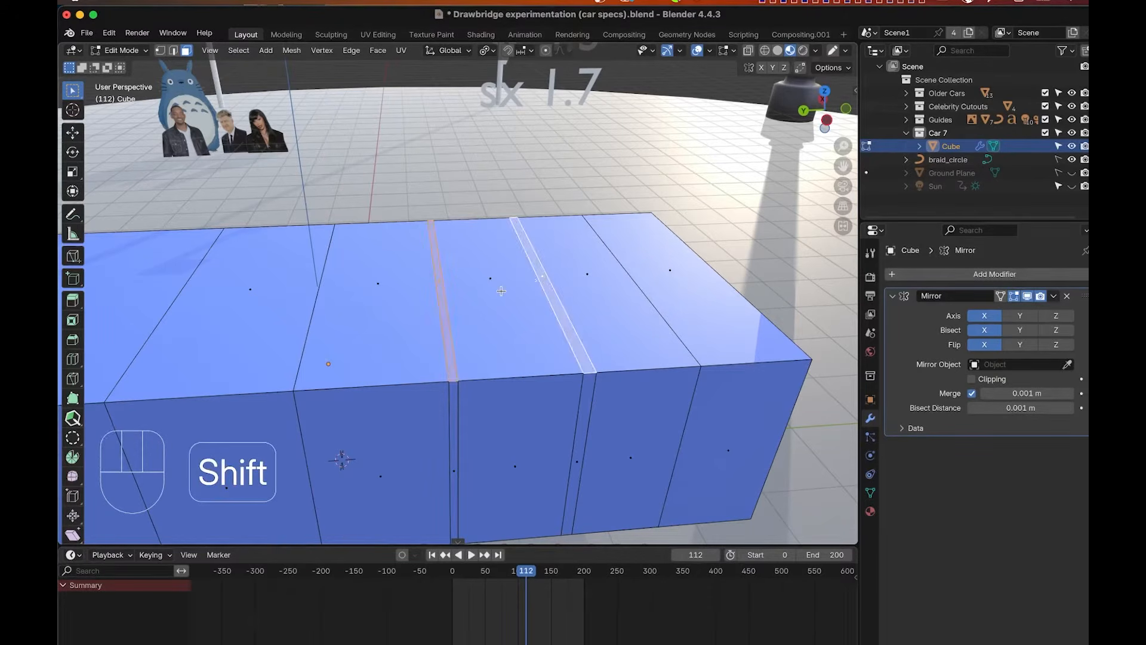
shift+click(436, 296)
shift+click(407, 300)
middle_drag(406, 300, 406, 299)
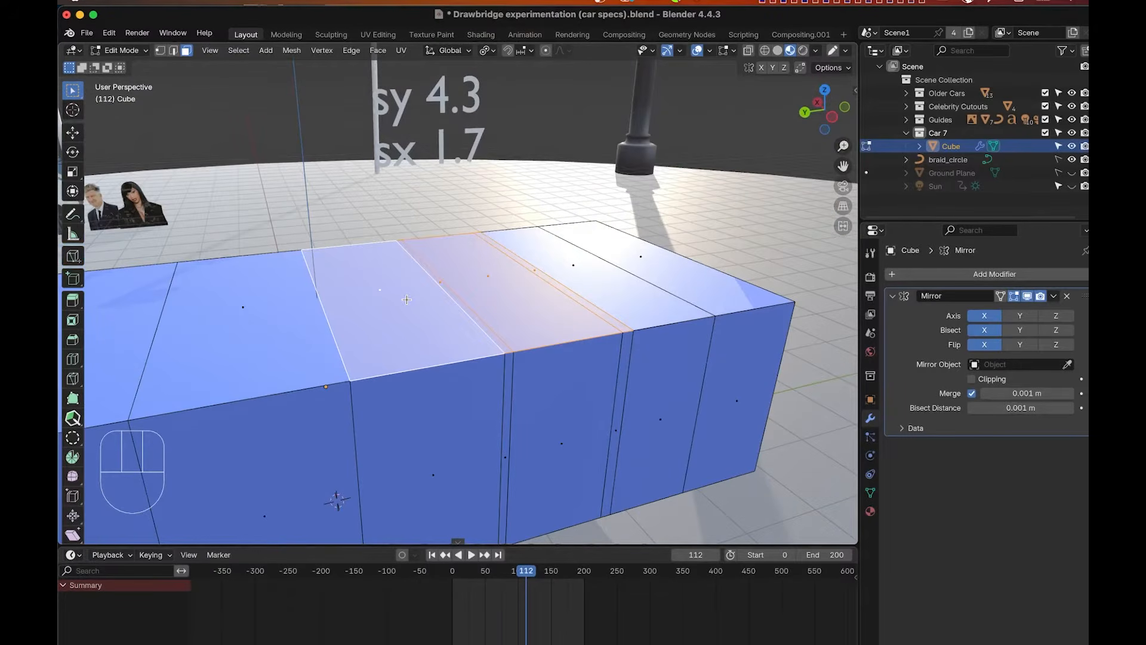
key(g)
key(z)
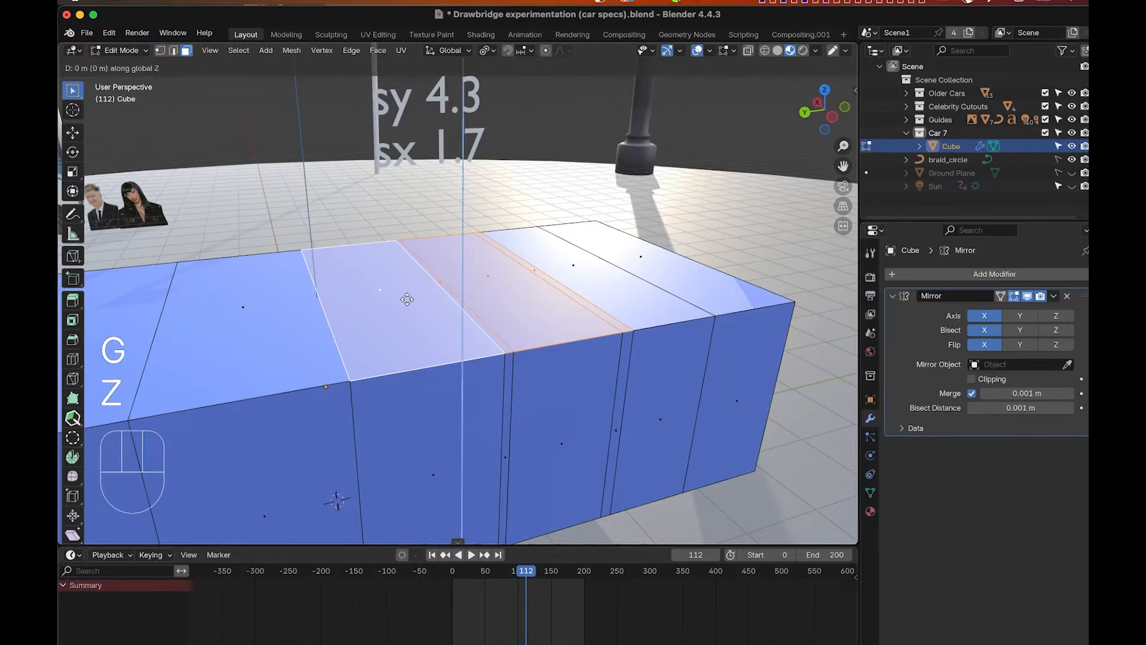
click(382, 239)
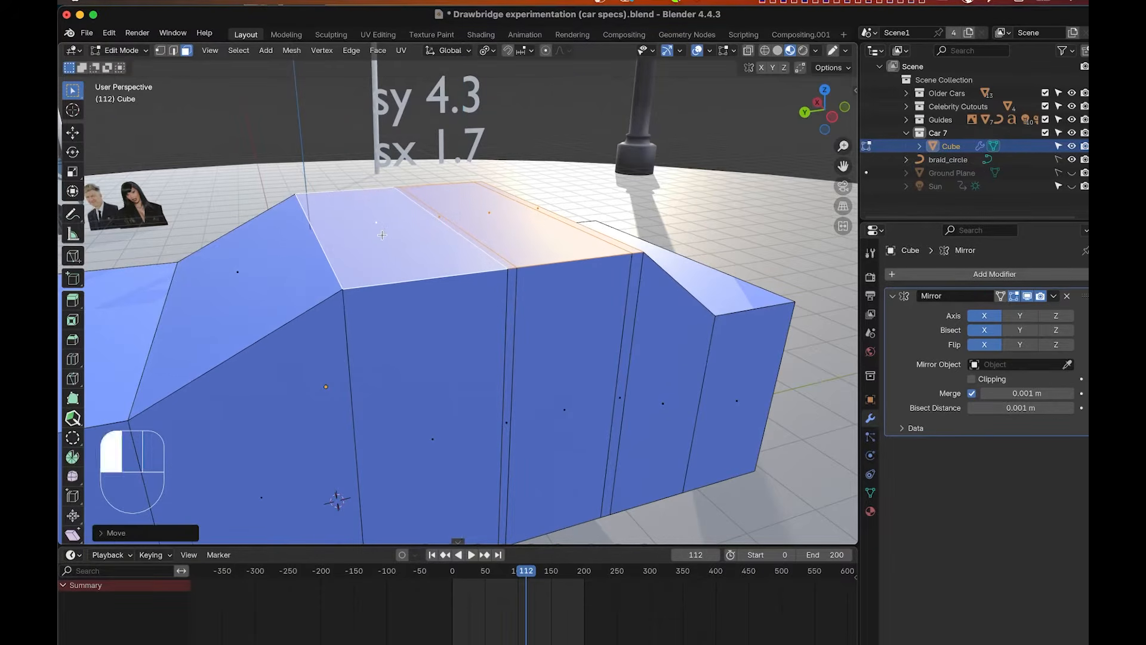
middle_drag(382, 238, 382, 235)
scroll(382, 234, down, 3)
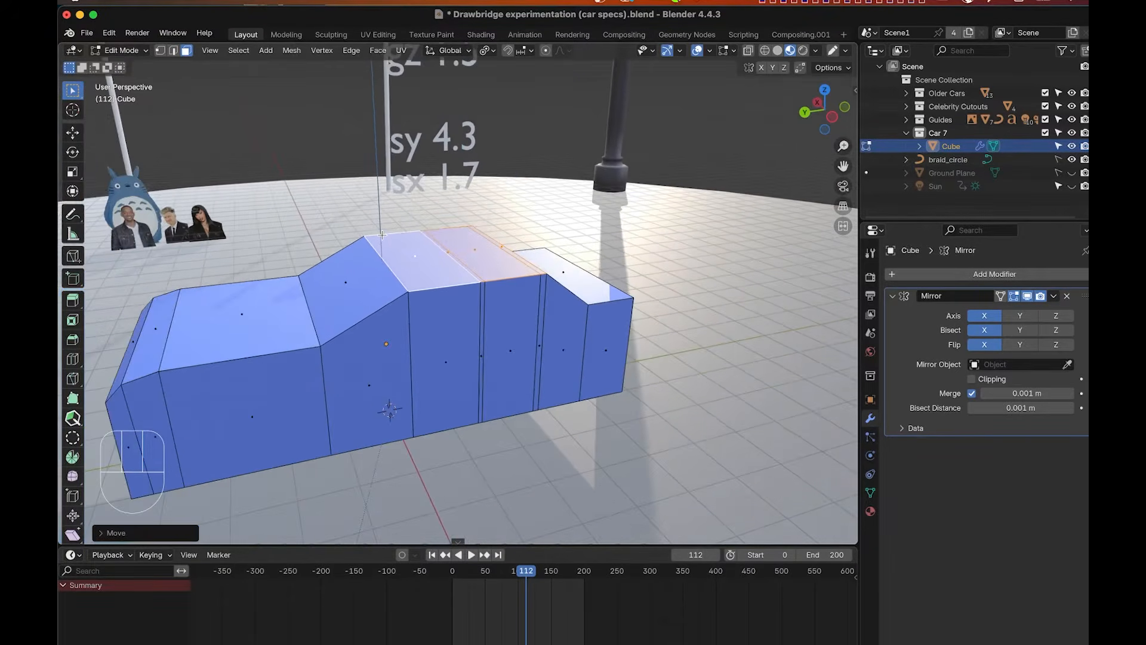
Raise the selected roof faces slightly further along the Z axis.
shift+scroll(383, 234, left, 3)
scroll(382, 235, right, 3)
scroll(382, 234, down, 4)
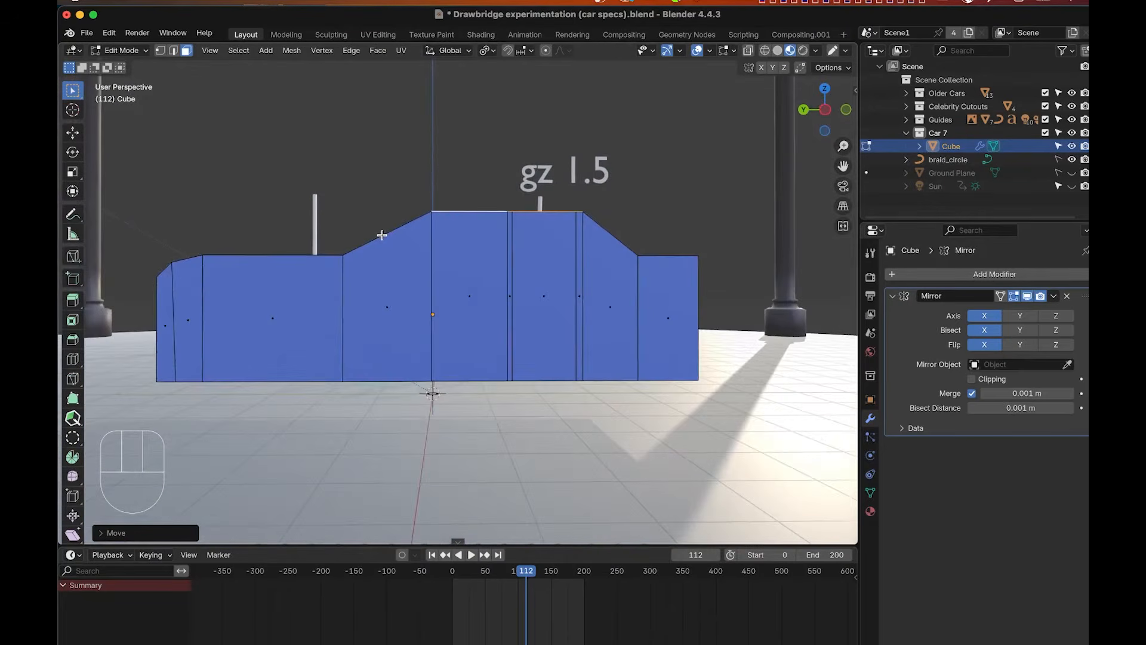
scroll(382, 235, up, 2)
shift+scroll(382, 235, up, 3)
shift+scroll(382, 235, up, 1)
key(g)
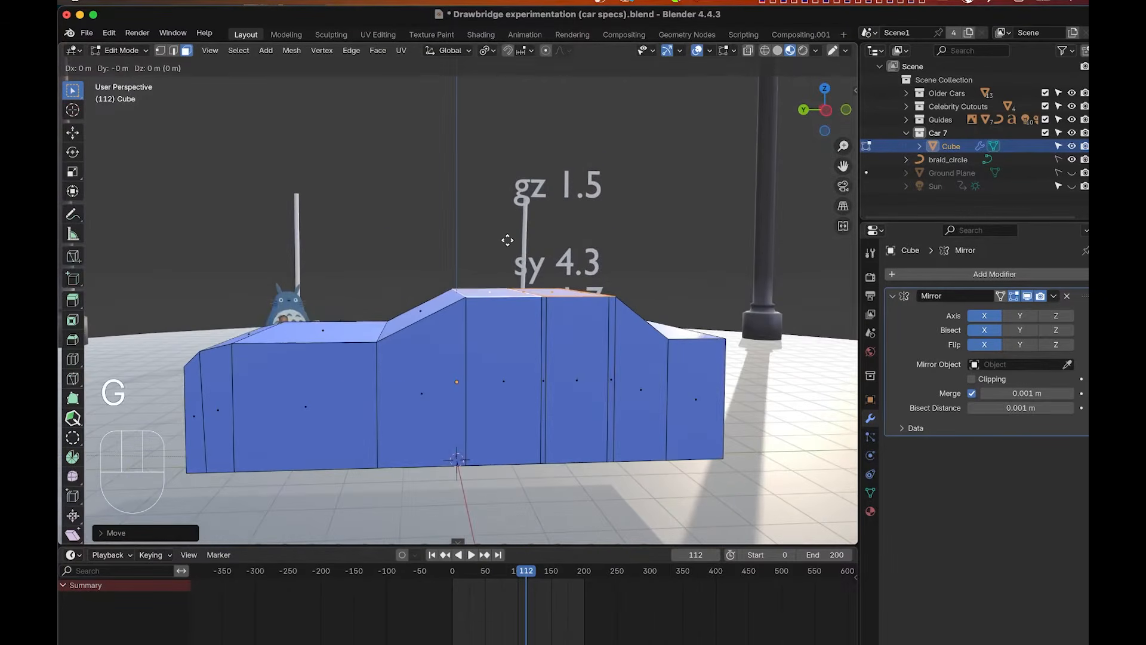
key(z)
click(506, 231)
Add a loop cut across the trunk section and slide it close to the car's -Y end.
scroll(506, 230, left, 5)
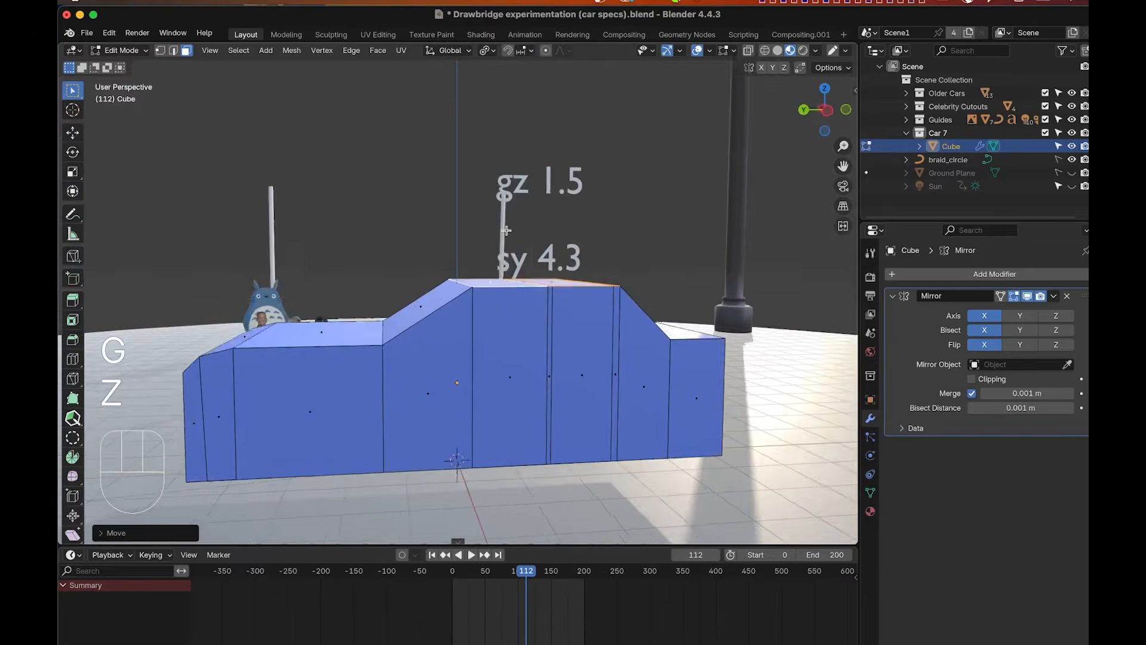
scroll(507, 230, right, 2)
shift+scroll(506, 231, right, 2)
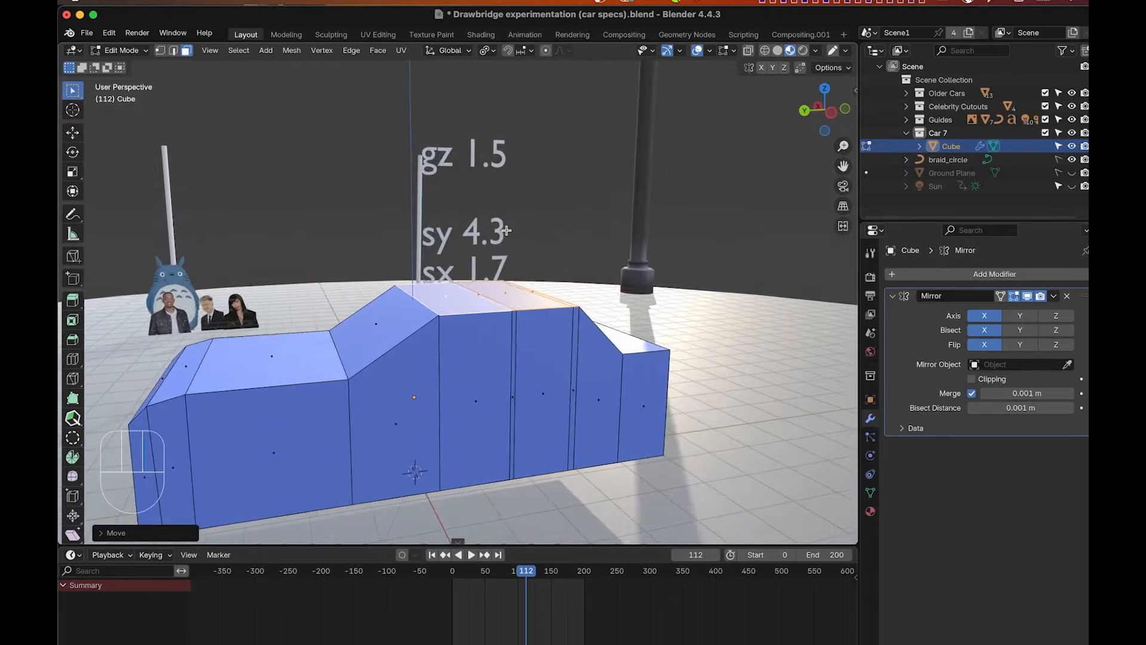
scroll(507, 230, right, 8)
shift+scroll(507, 230, right, 3)
scroll(507, 231, down, 5)
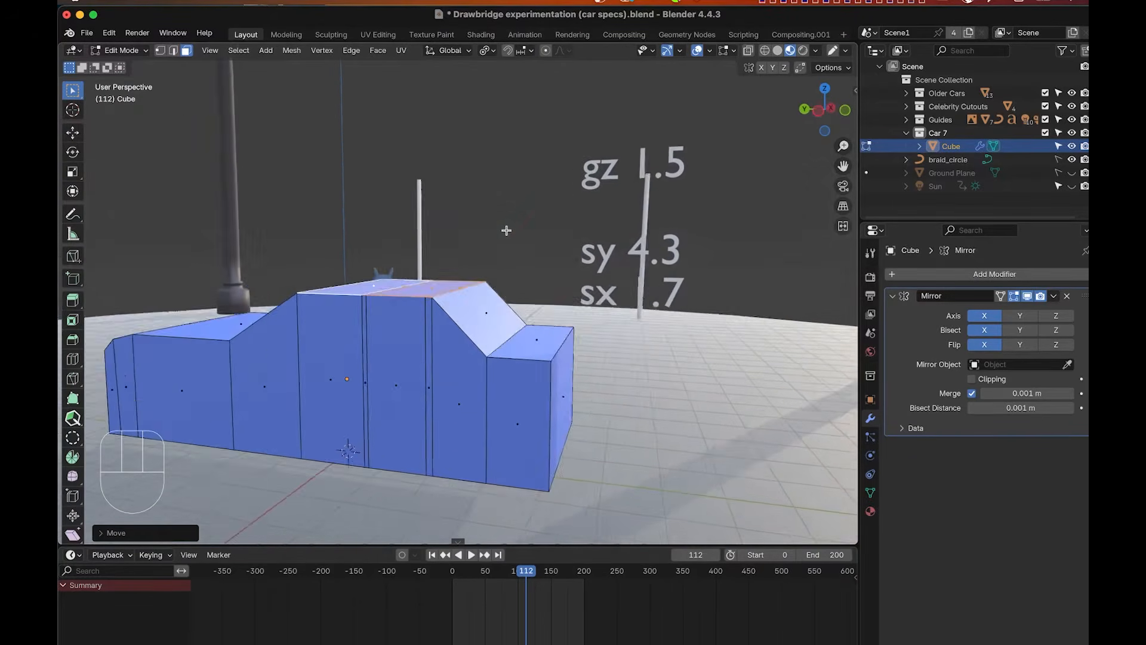
shift+scroll(506, 231, right, 2)
scroll(506, 230, up, 3)
scroll(507, 230, up, 3)
shift+scroll(506, 230, right, 3)
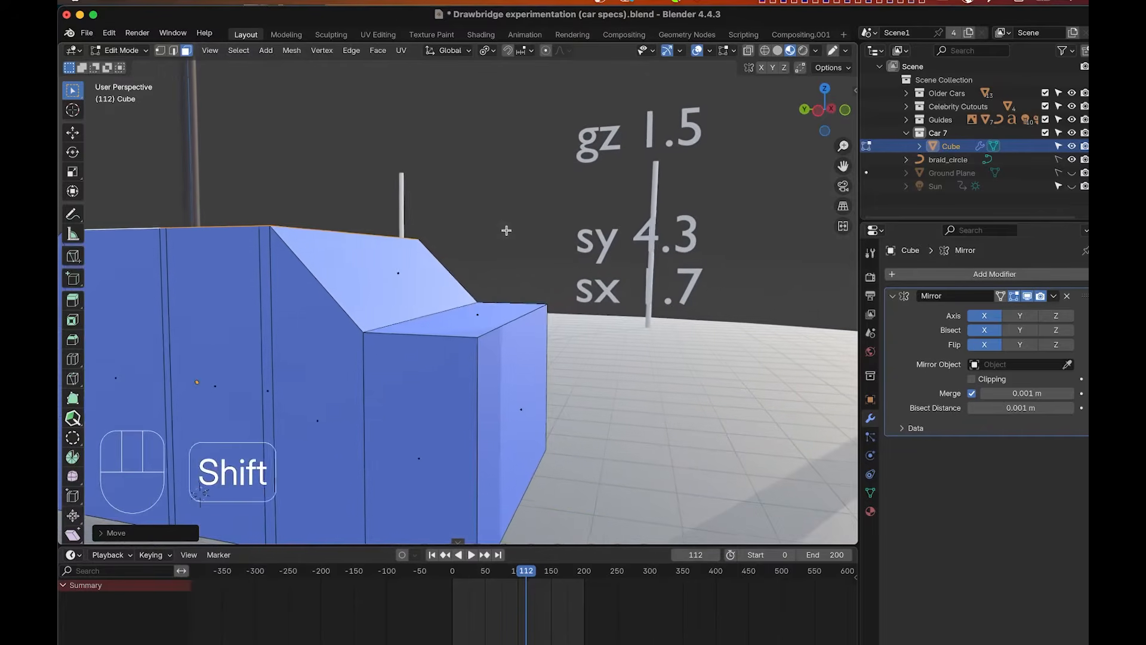
scroll(507, 230, up, 3)
scroll(507, 231, up, 1)
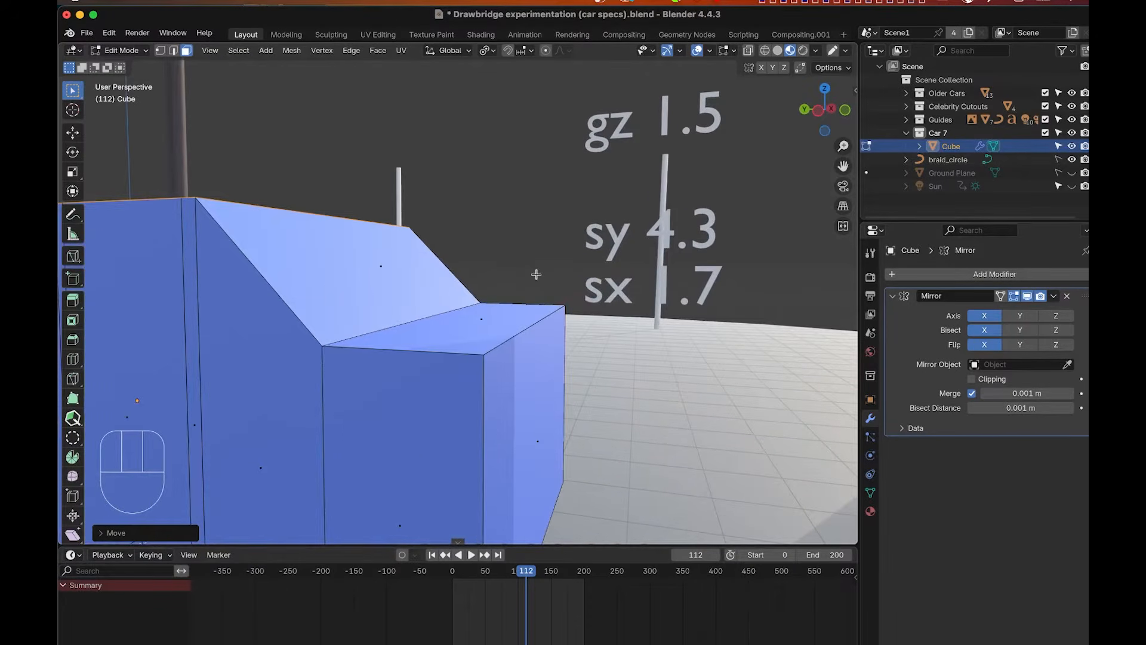
key(2)
scroll(536, 274, left, 3)
key(ctrl+r)
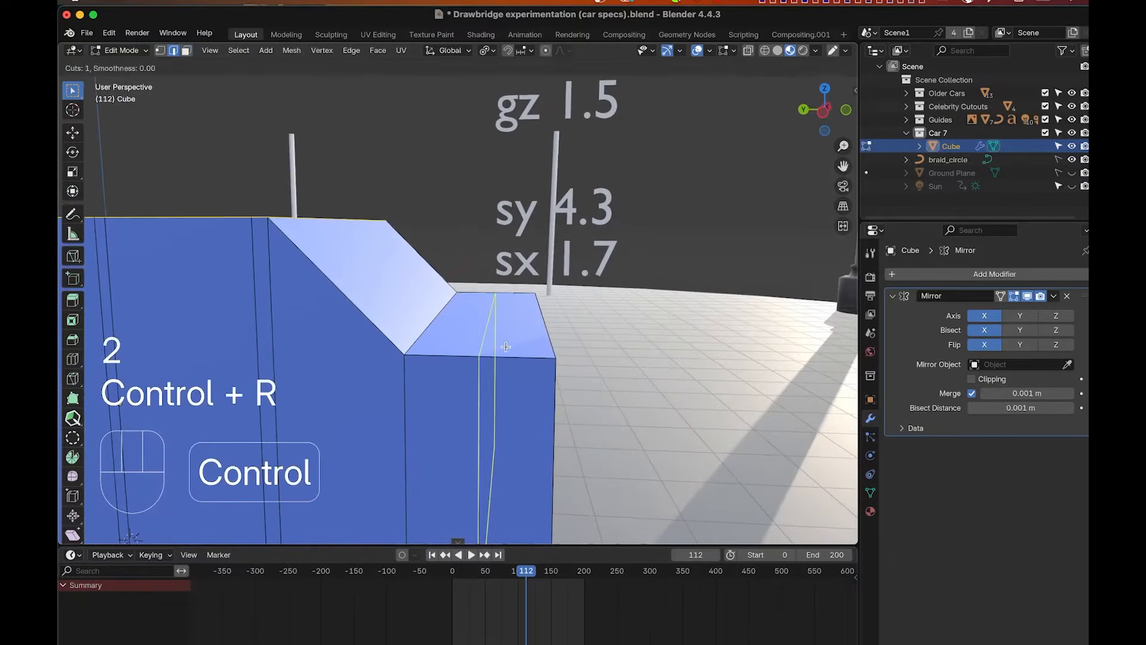
click(506, 346)
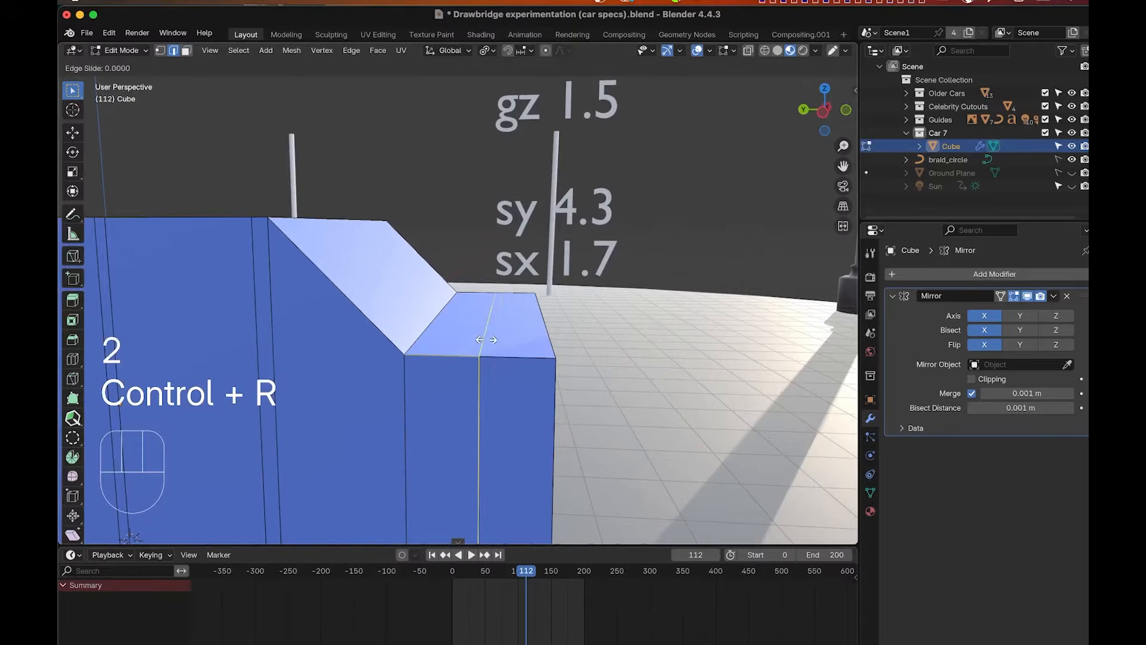
click(539, 337)
Select the outermost top edge of the trunk at the -Y end and lower it along Z to form a sloped corner.
key(2)
click(550, 336)
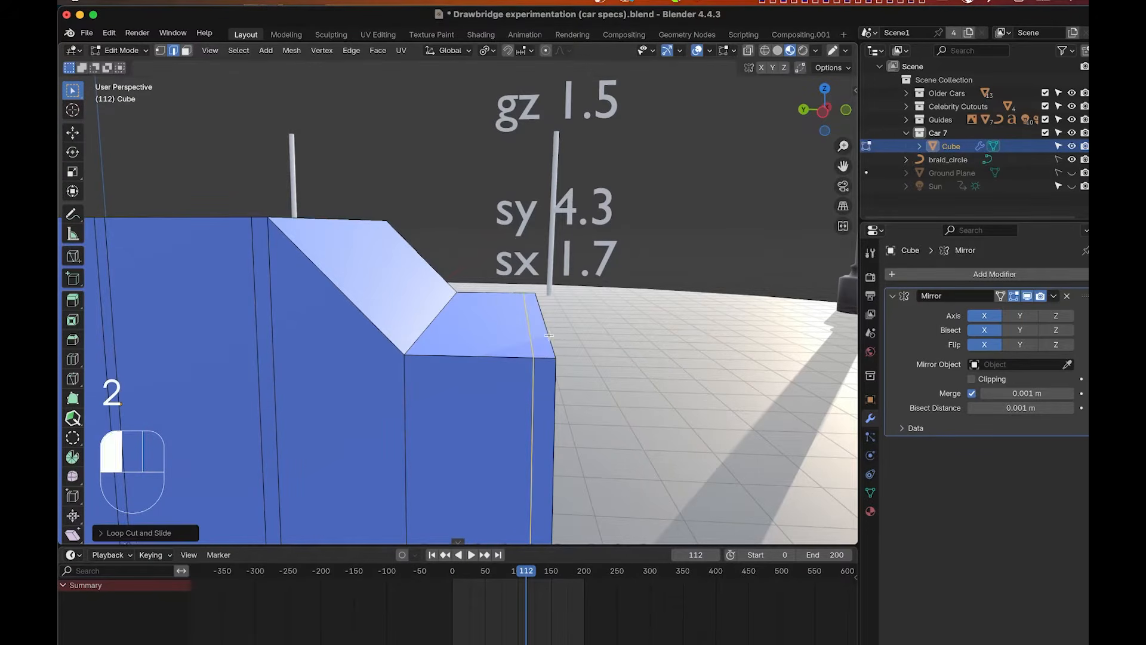
scroll(550, 336, left, 5)
key(g)
key(z)
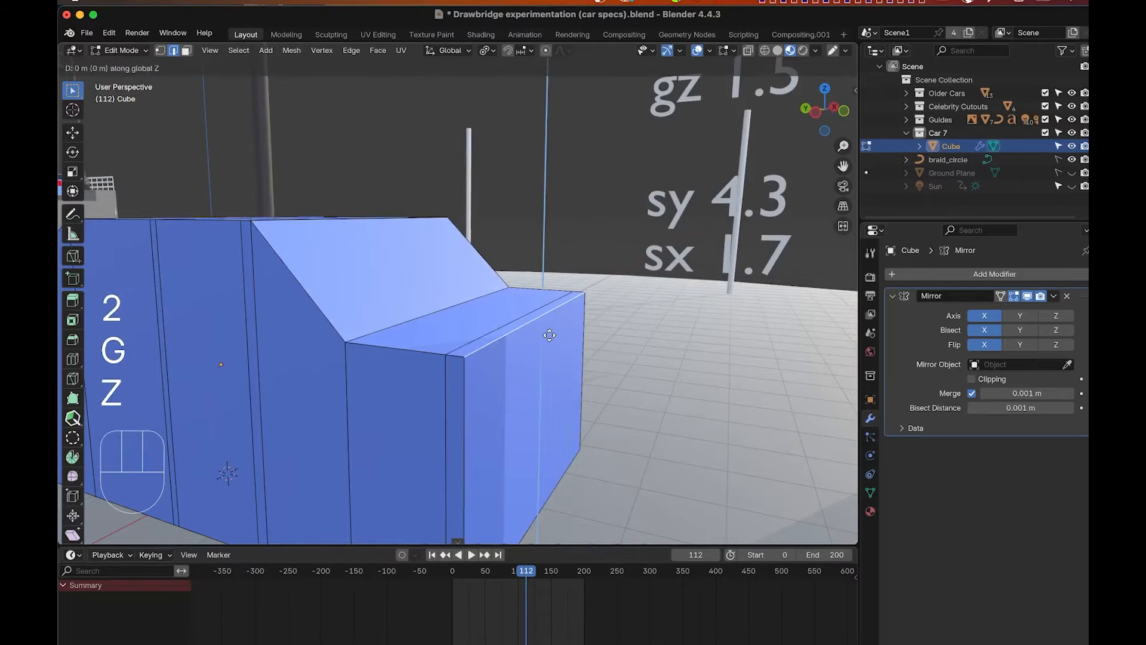
click(550, 352)
shift+scroll(553, 352, left, 5)
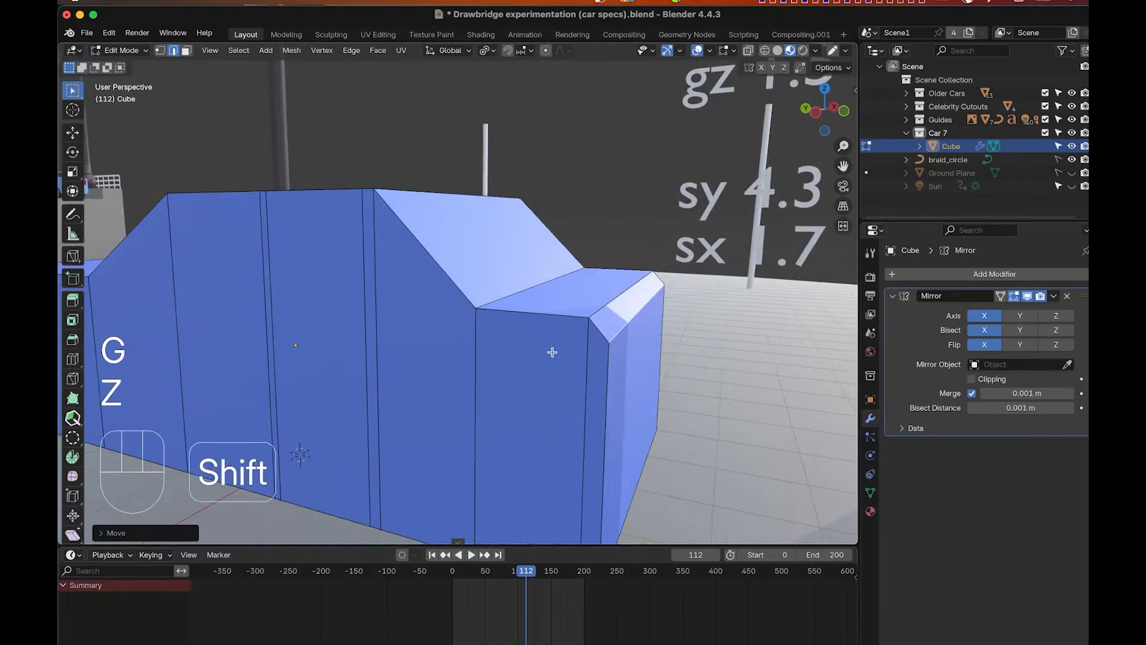
scroll(553, 353, down, 4)
scroll(551, 354, left, 10)
scroll(552, 355, down, 4)
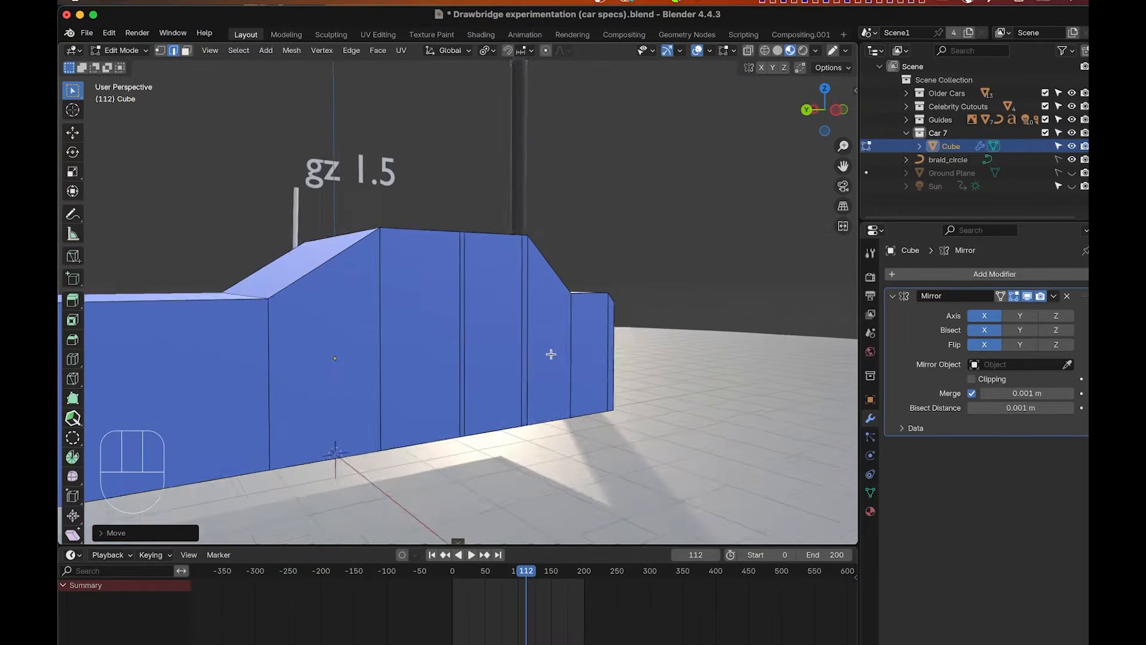
scroll(551, 354, down, 2)
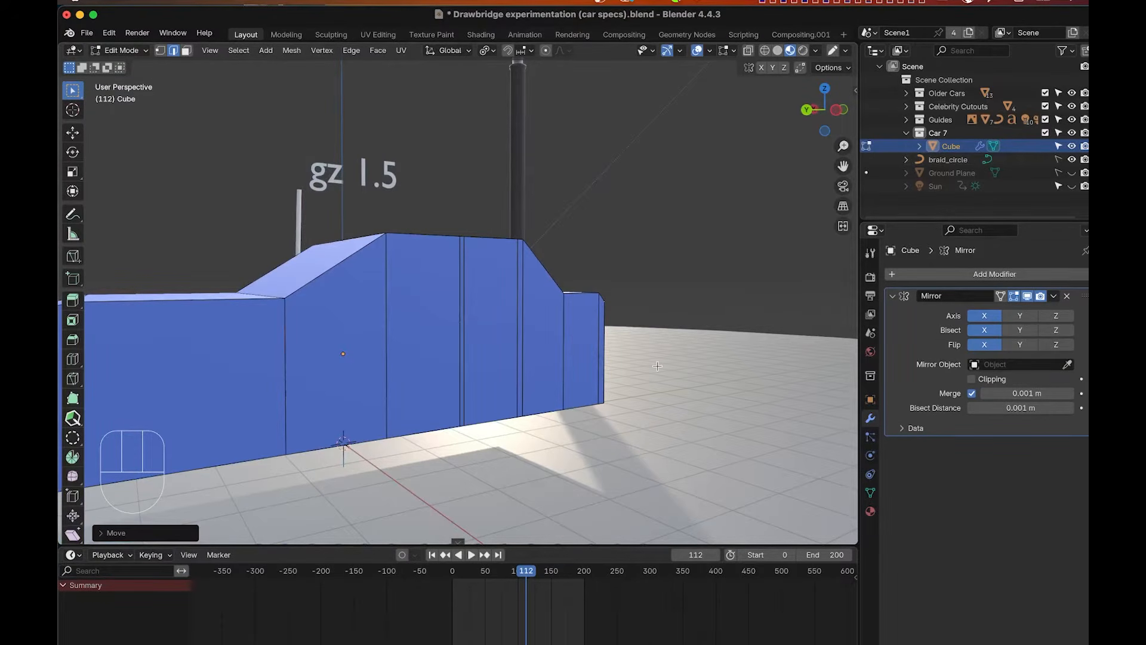
shift+scroll(628, 367, up, 4)
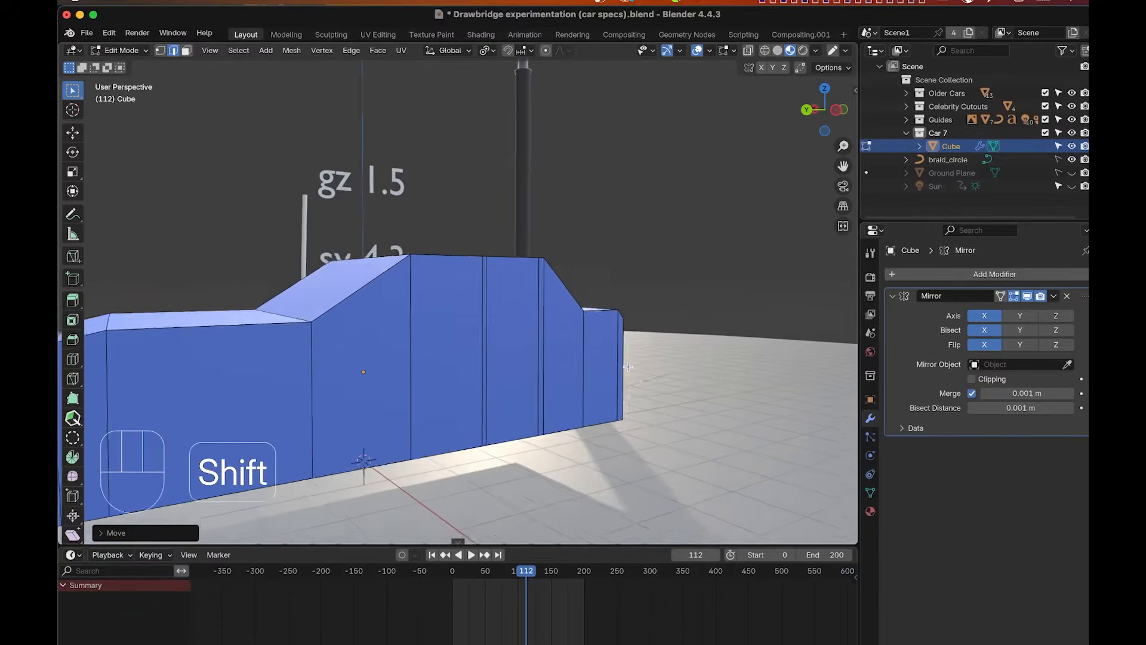
scroll(629, 367, up, 4)
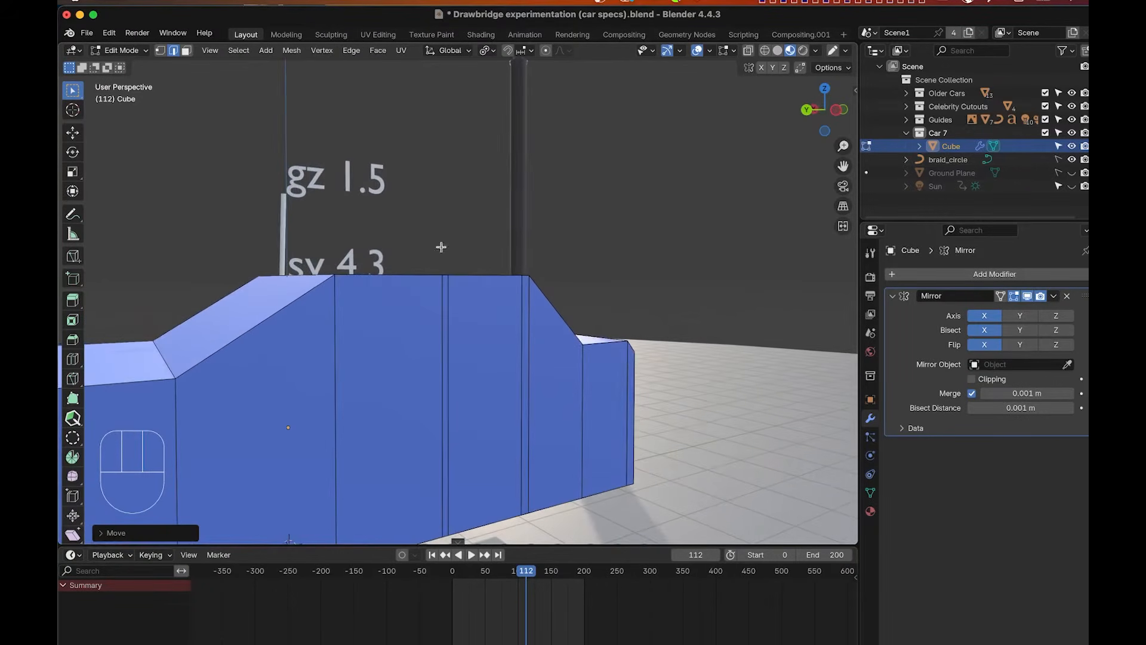
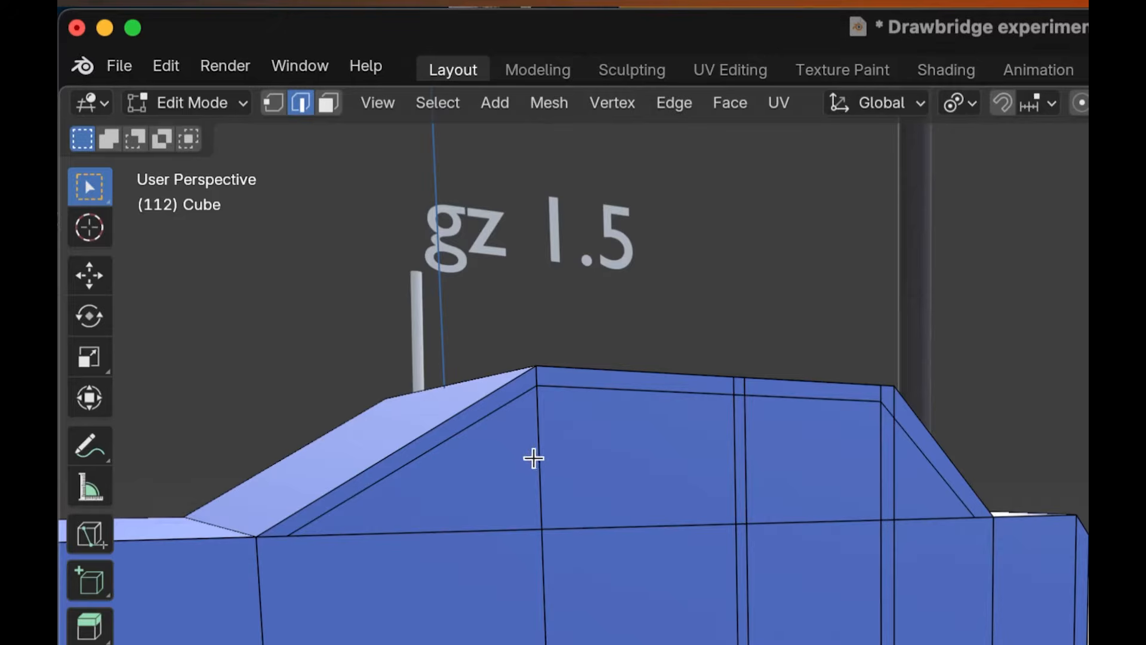
Dissolve the vertical edge that splits the front side window, merging its two faces into one.
click(543, 463)
right_click(537, 465)
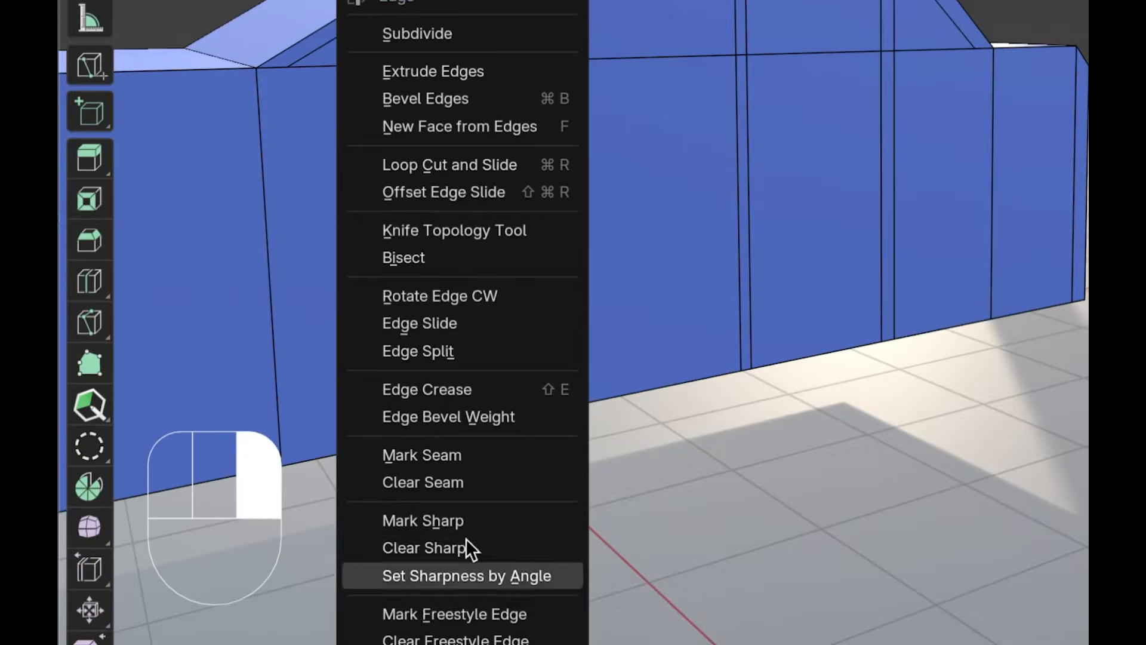
right_drag(471, 548, 471, 548)
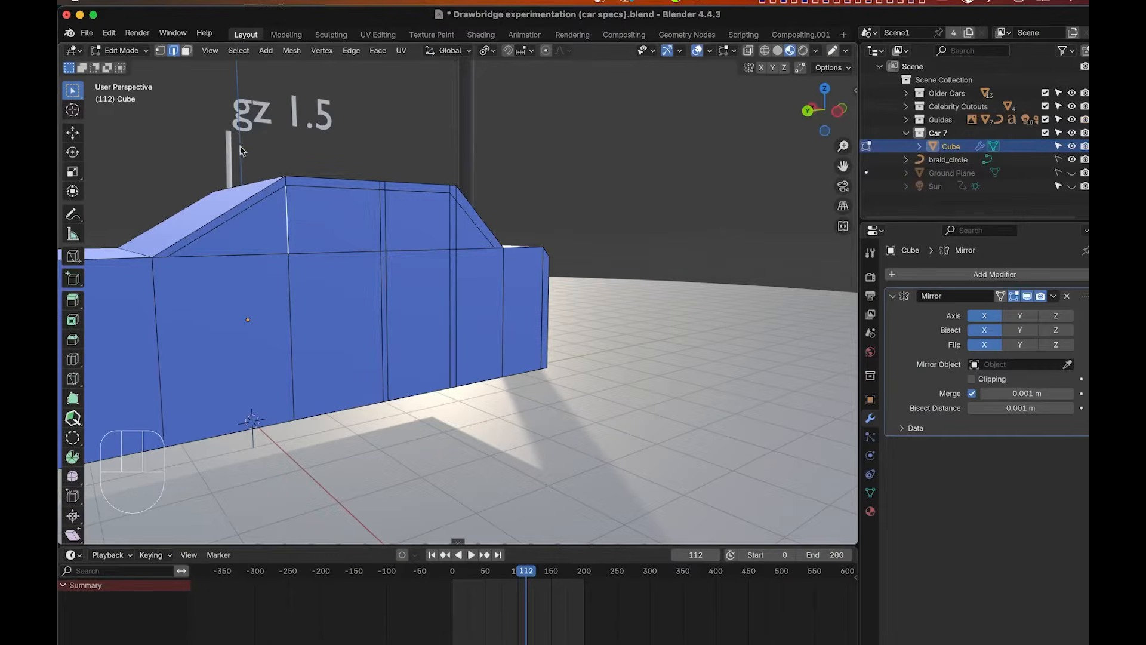
right_click(286, 230)
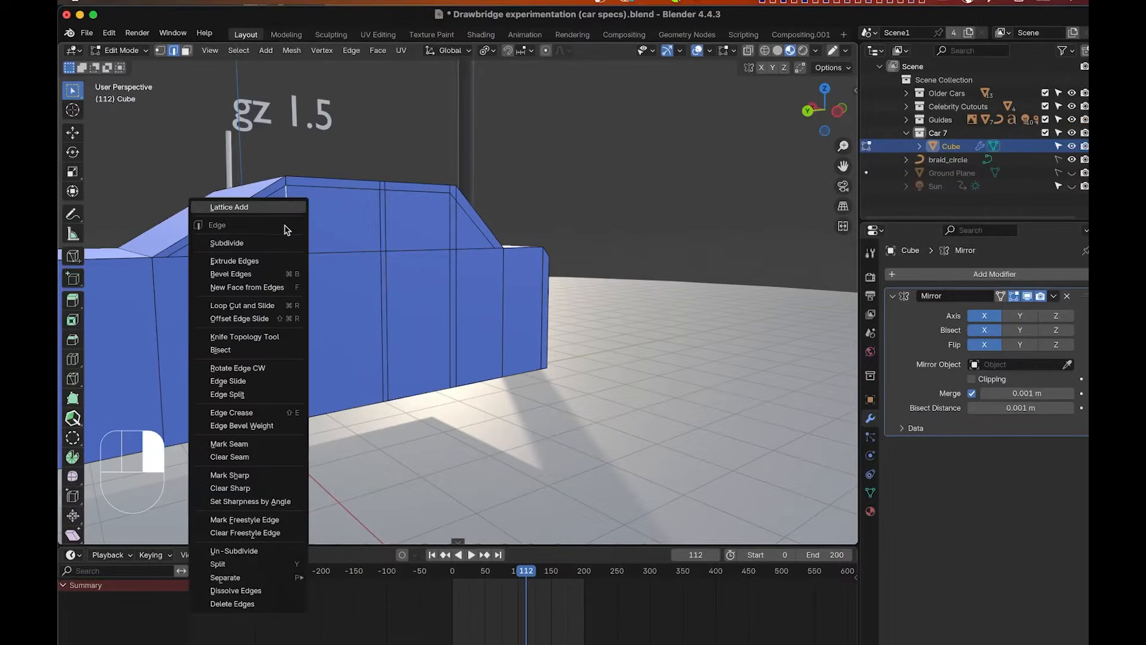
mouse_move(272, 577)
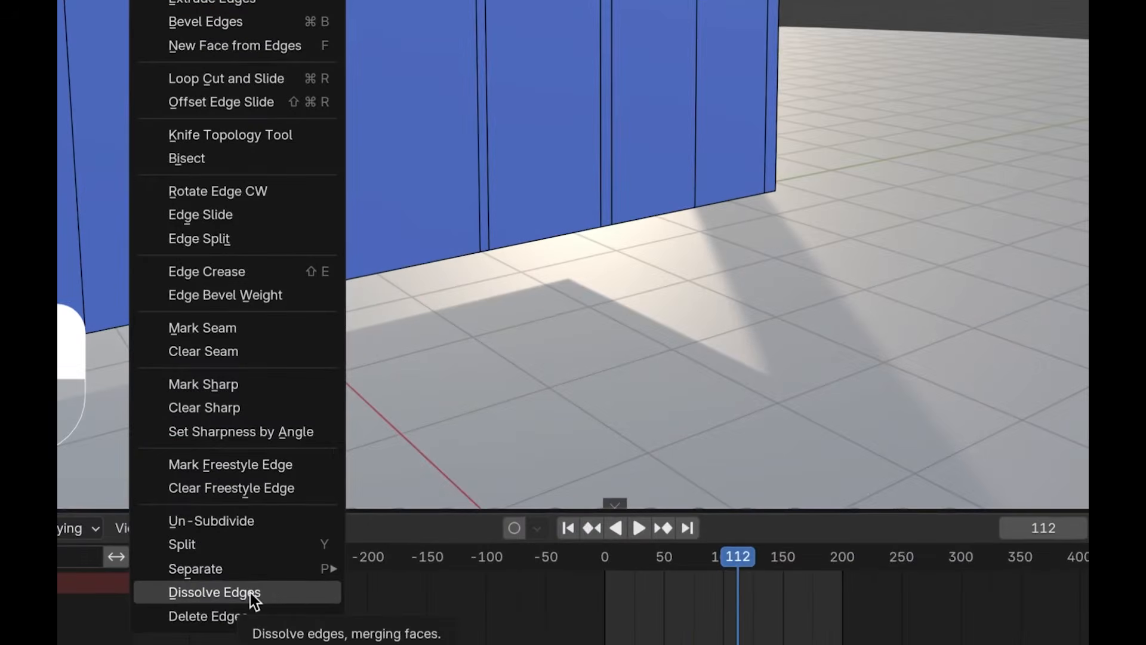
click(249, 593)
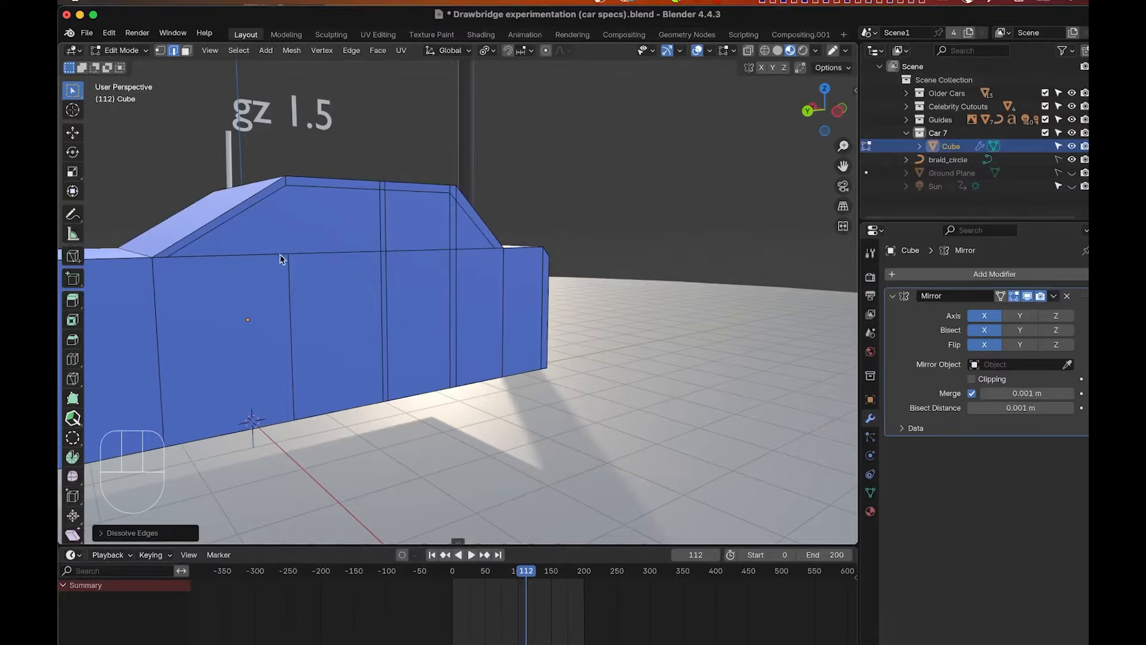
Examine the hood, windshield and side window outlines of the car from several angles on both sides.
scroll(304, 202, up, 3)
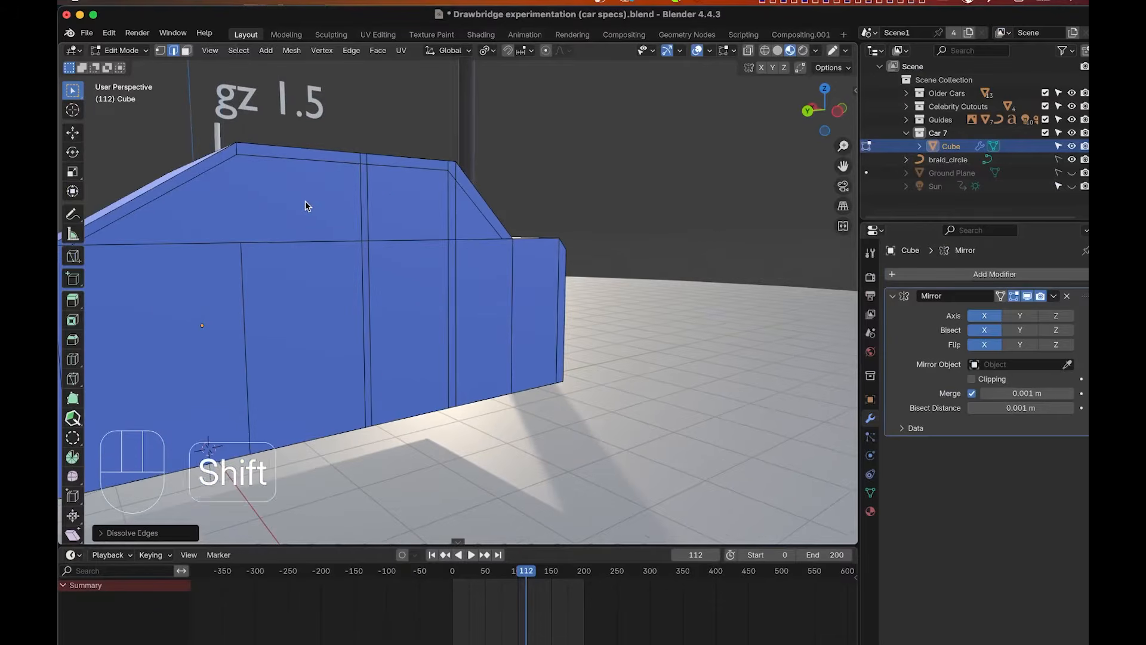
shift+scroll(306, 200, left, 10)
shift+scroll(305, 201, left, 5)
scroll(306, 201, left, 10)
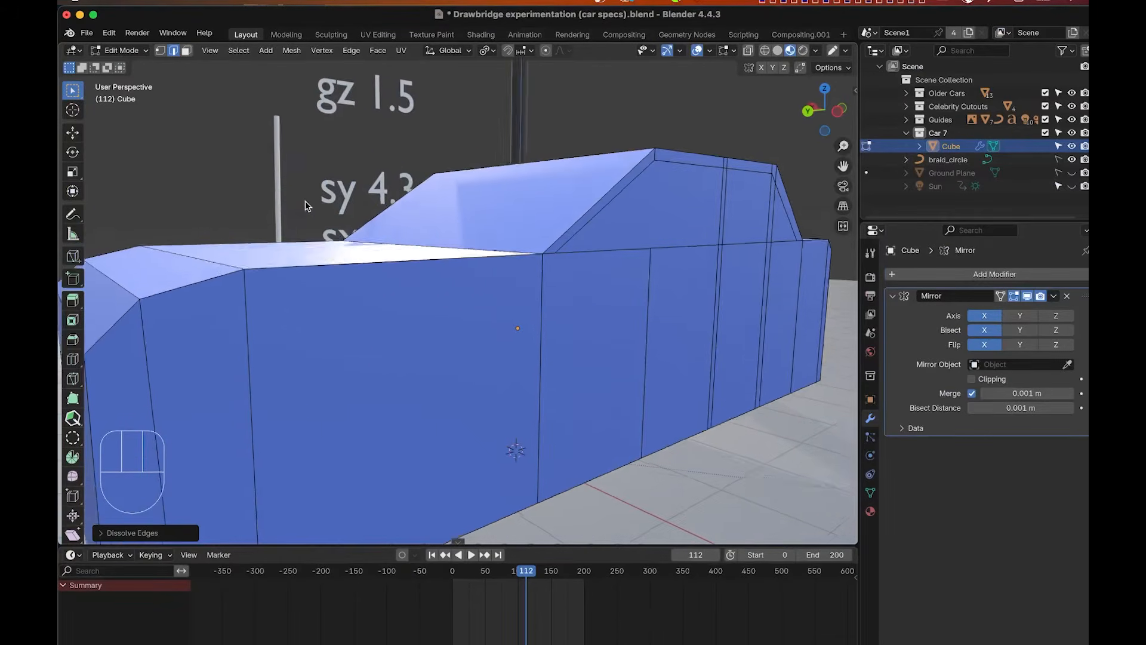
scroll(305, 201, left, 10)
scroll(306, 201, right, 12)
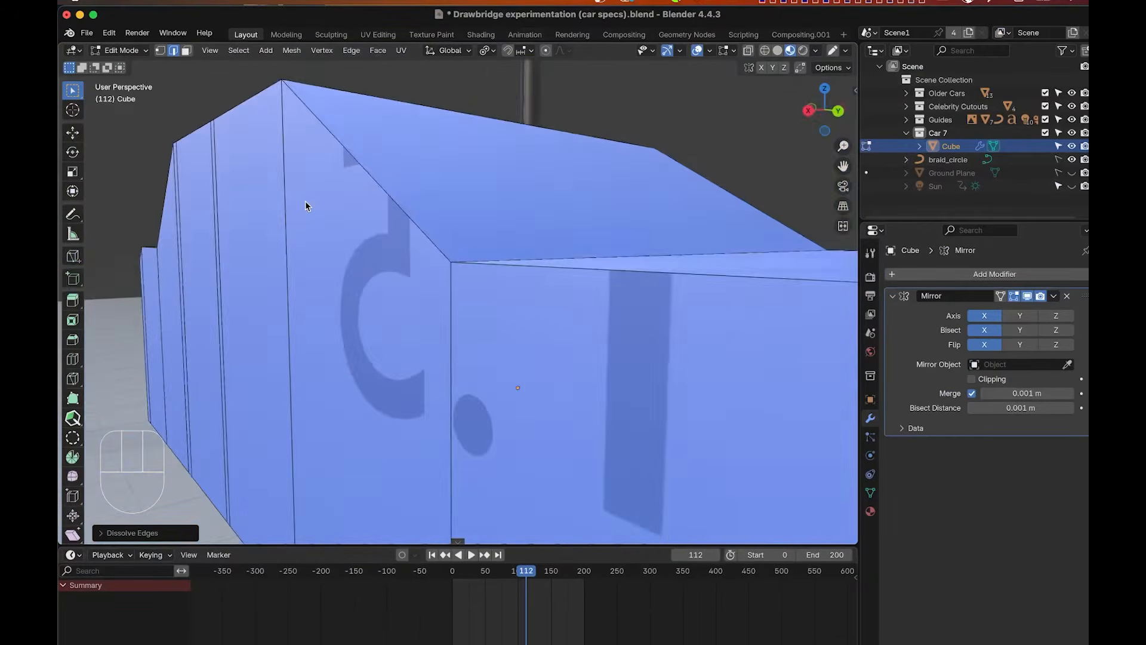
scroll(306, 201, right, 10)
shift+scroll(306, 201, right, 5)
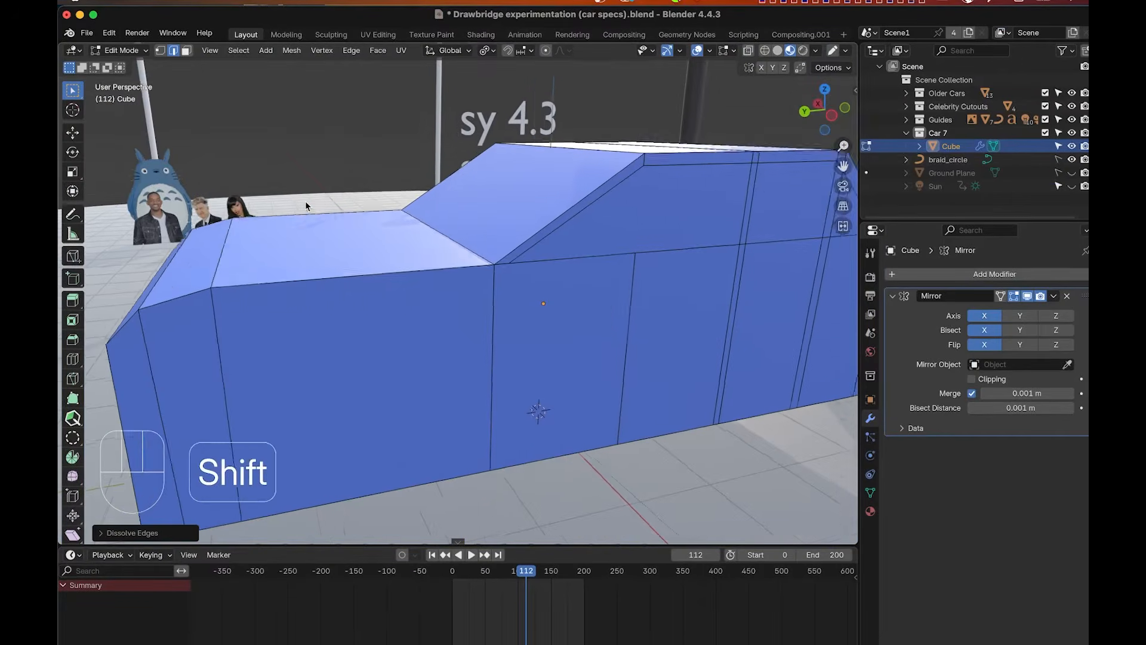
scroll(305, 201, right, 5)
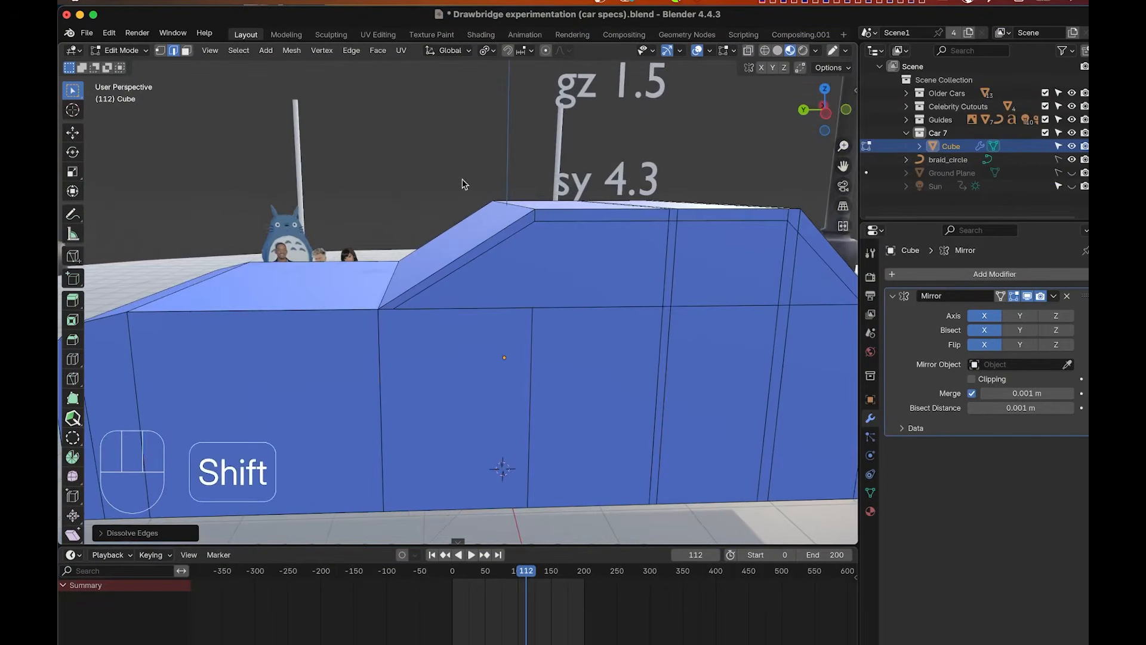
shift+scroll(462, 179, right, 5)
scroll(462, 179, left, 4)
scroll(462, 179, left, 5)
shift+scroll(463, 179, left, 5)
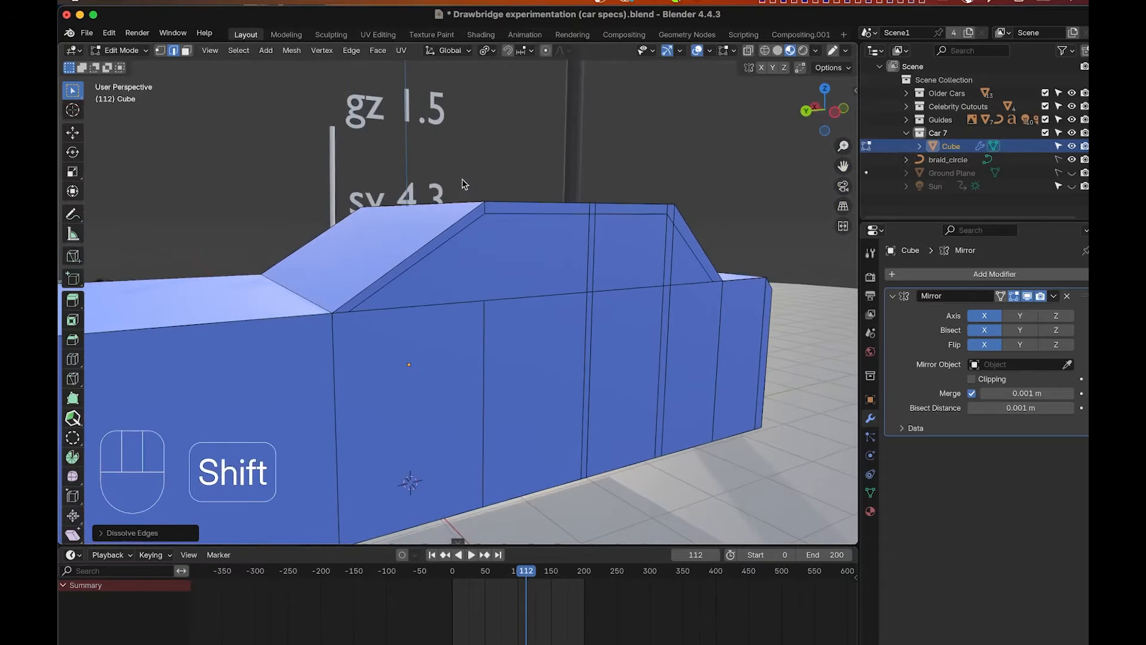
scroll(462, 179, up, 3)
scroll(462, 179, up, 5)
scroll(462, 179, down, 2)
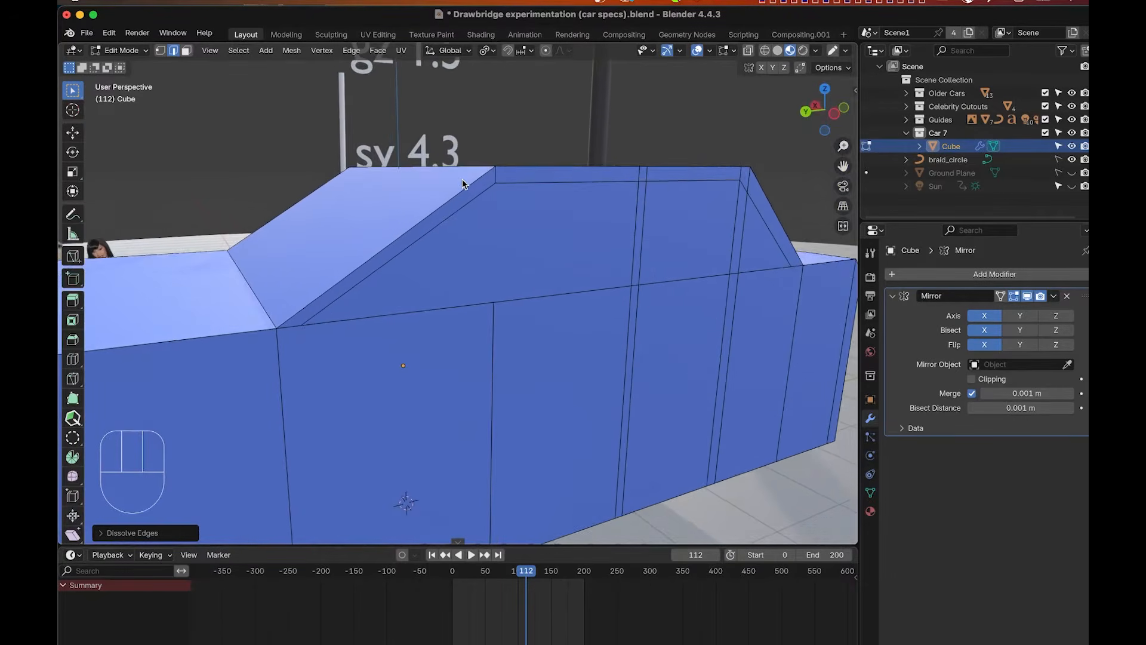
Select the three side window faces of the cabin and extrude them inward to recess the windows.
shift+scroll(462, 180, right, 4)
key(3)
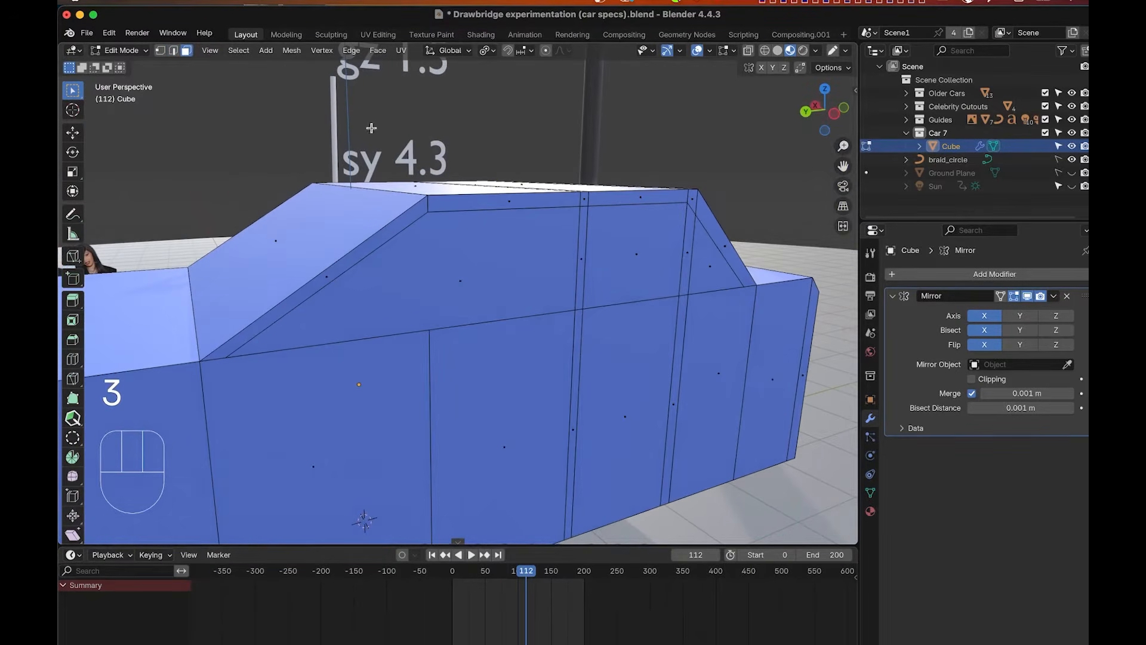
click(186, 51)
scroll(529, 293, up, 3)
click(462, 261)
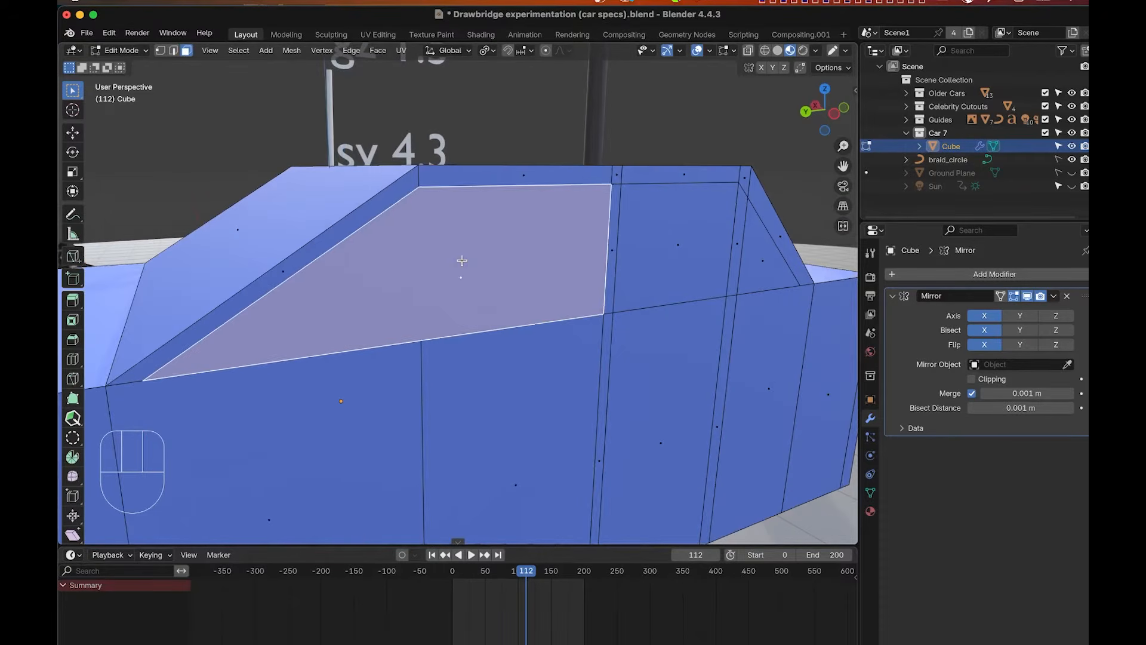
shift+scroll(461, 259, right, 5)
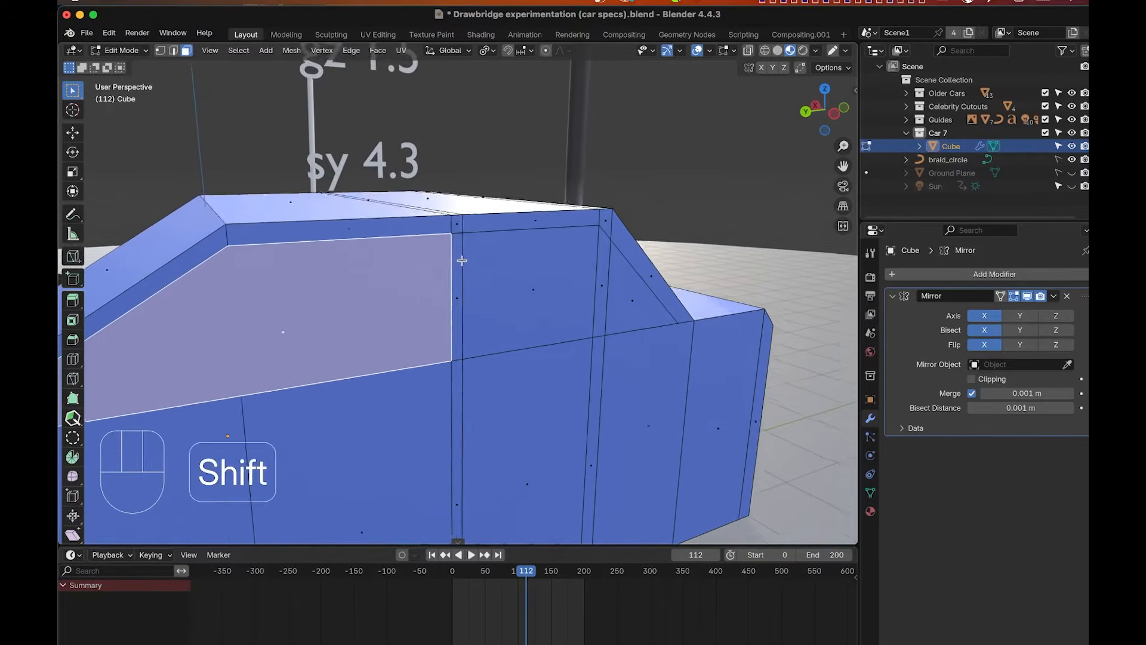
shift+click(484, 284)
shift+click(627, 323)
scroll(628, 323, right, 10)
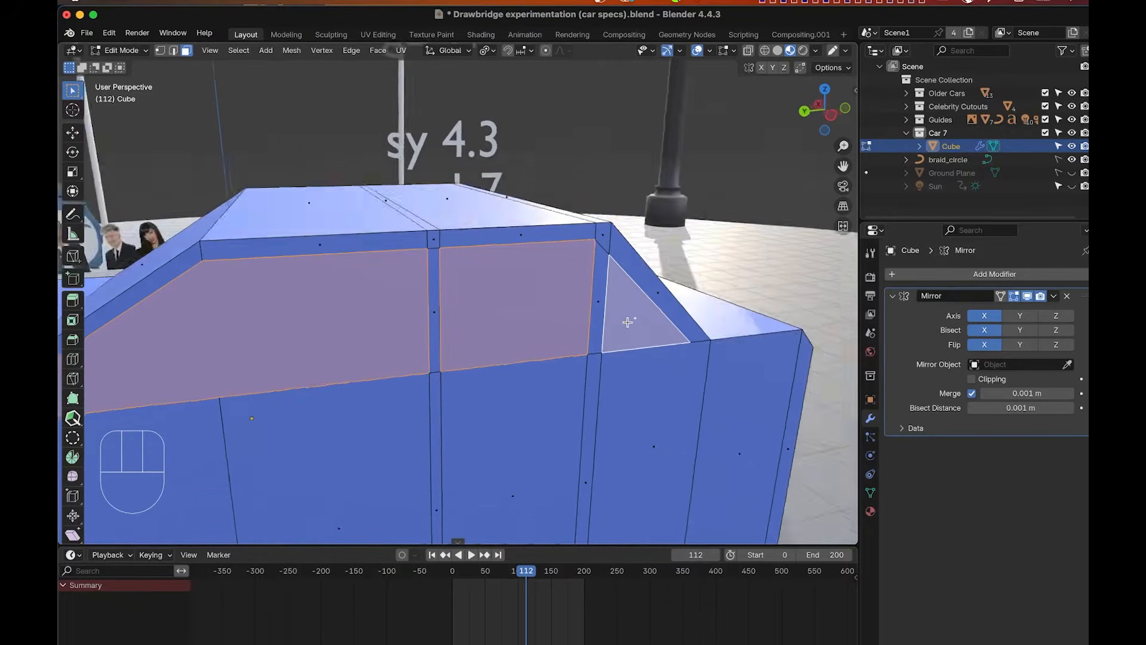
scroll(628, 322, right, 10)
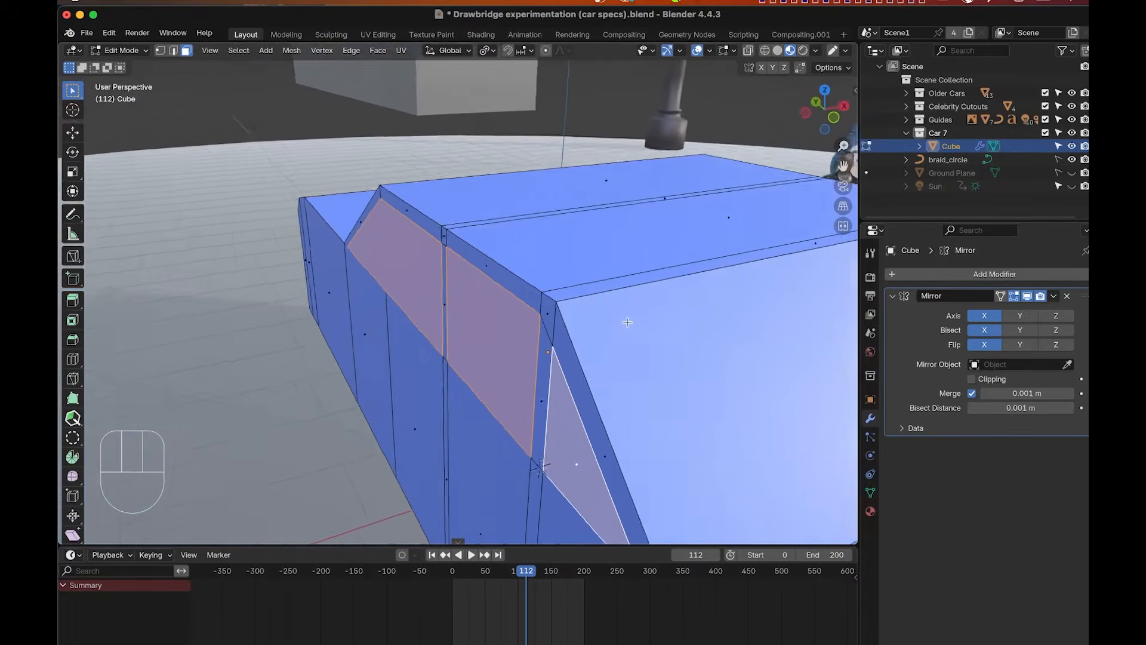
scroll(628, 323, right, 15)
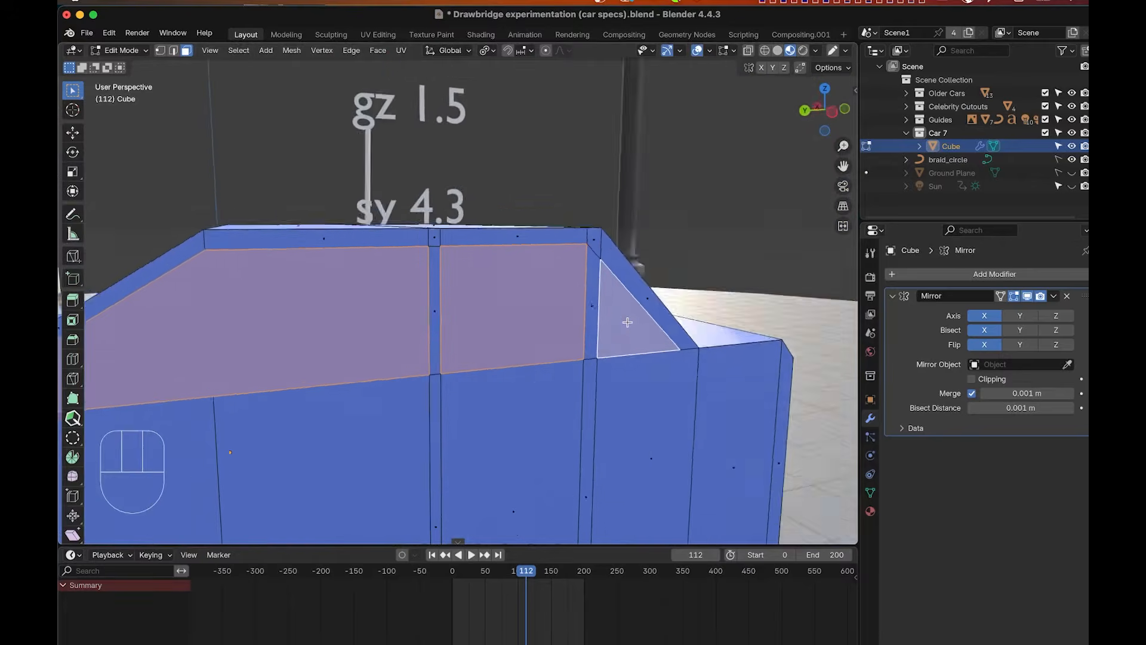
shift+scroll(627, 322, up, 5)
shift+scroll(627, 322, up, 2)
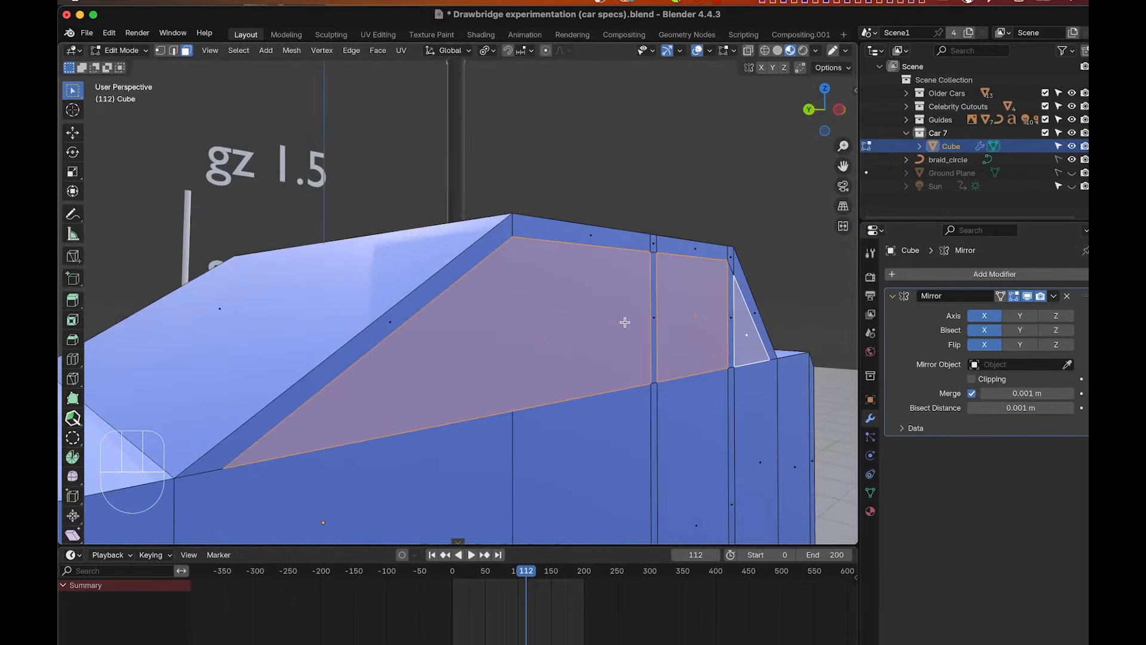
scroll(626, 322, right, 8)
key(e)
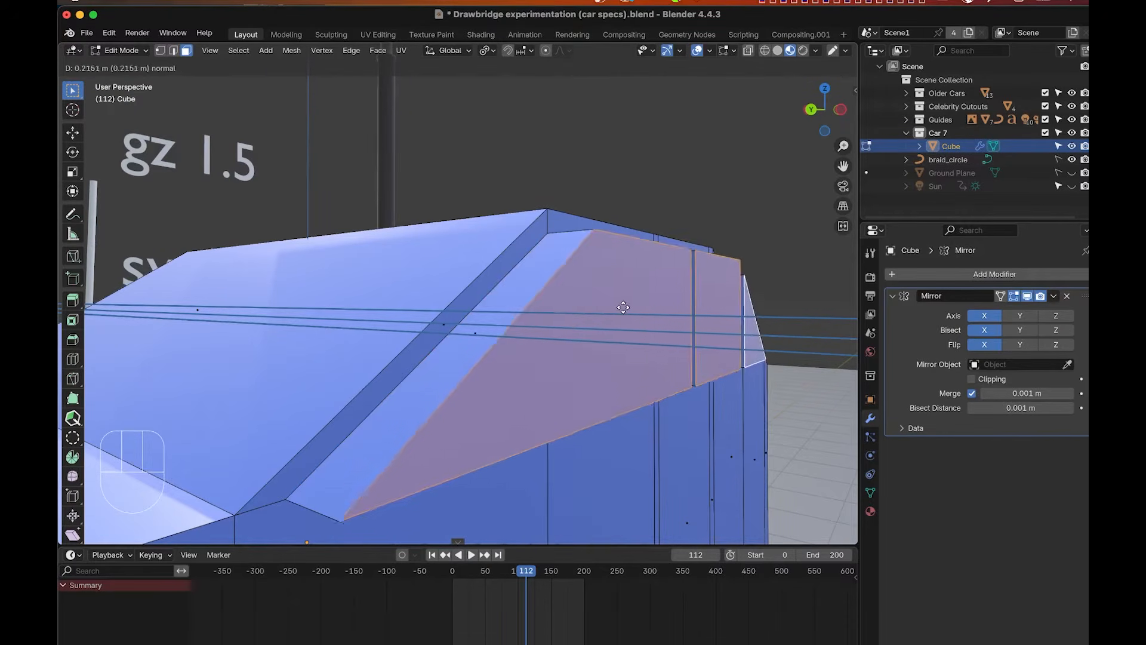
click(581, 315)
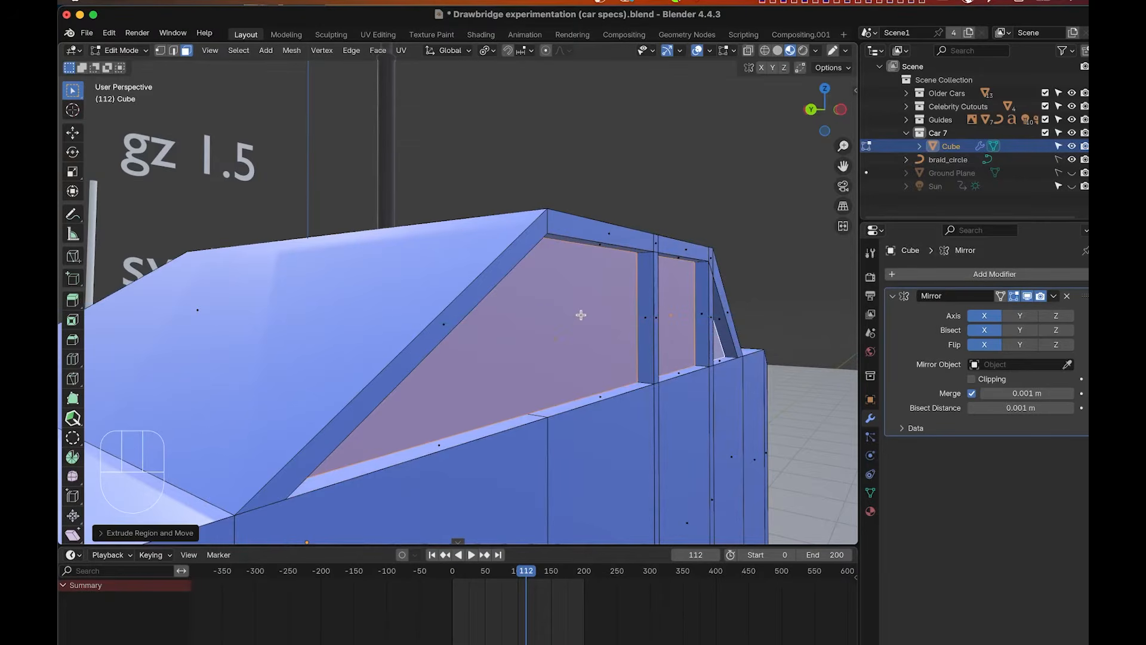
Select the windshield and rear window faces and inset both with a thickness of about 0.07 m.
scroll(581, 315, right, 10)
scroll(581, 314, left, 10)
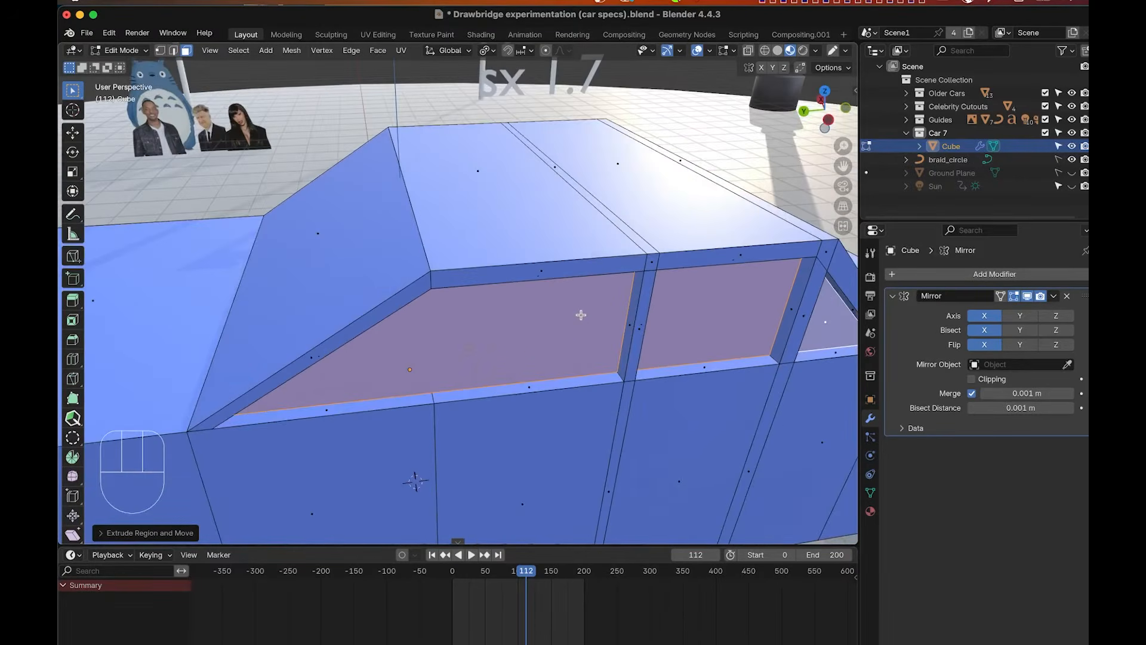
scroll(581, 314, down, 5)
scroll(581, 315, up, 5)
scroll(581, 315, right, 5)
scroll(581, 315, up, 10)
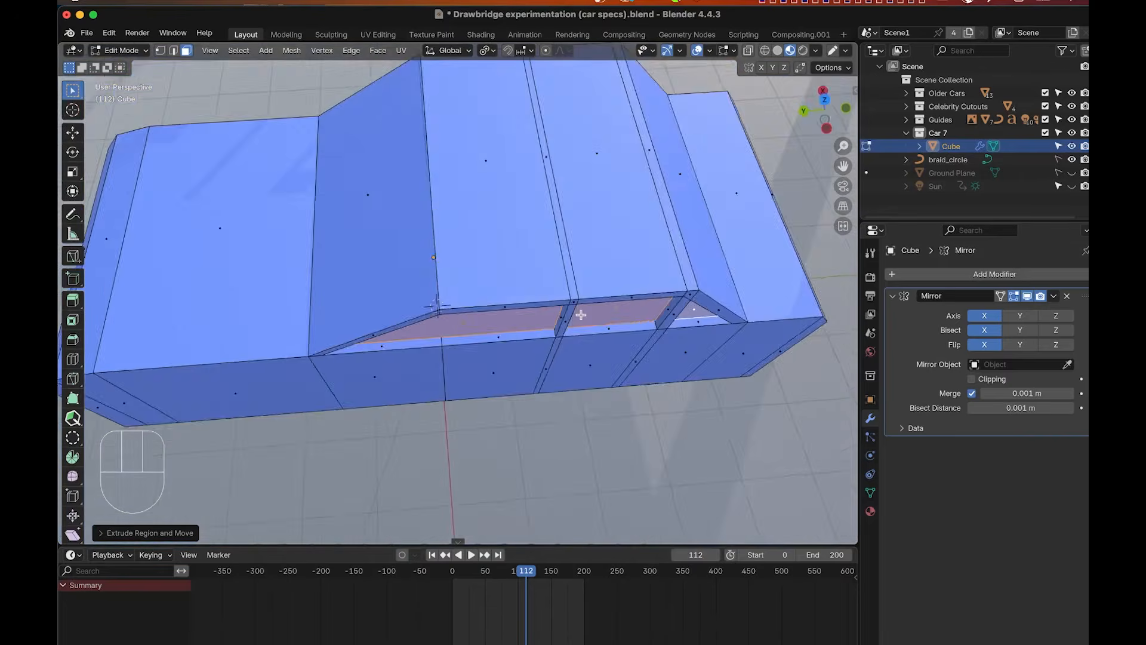
shift+scroll(581, 315, up, 5)
shift+scroll(581, 315, up, 2)
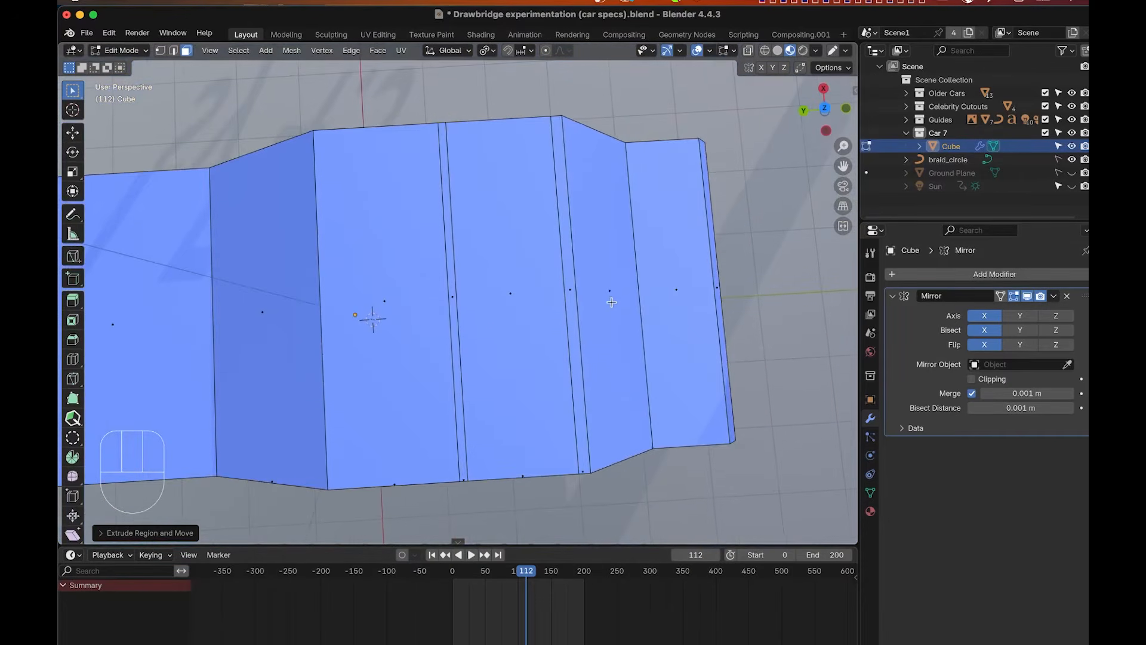
click(613, 309)
shift+click(276, 347)
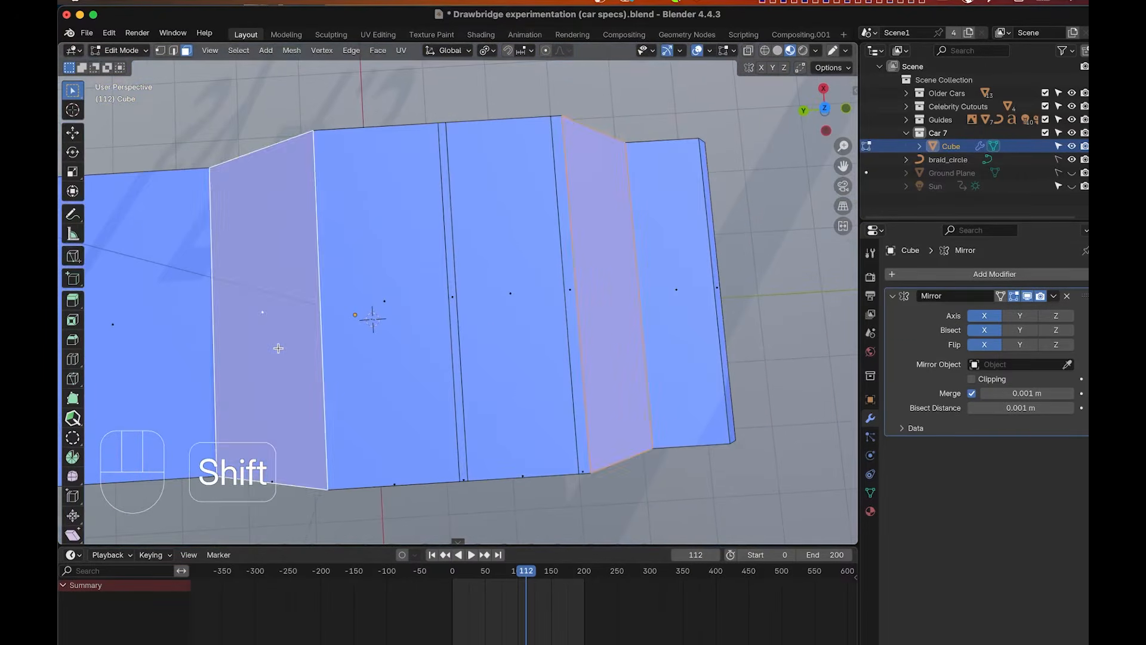
scroll(277, 347, left, 8)
scroll(279, 348, left, 10)
scroll(278, 348, down, 8)
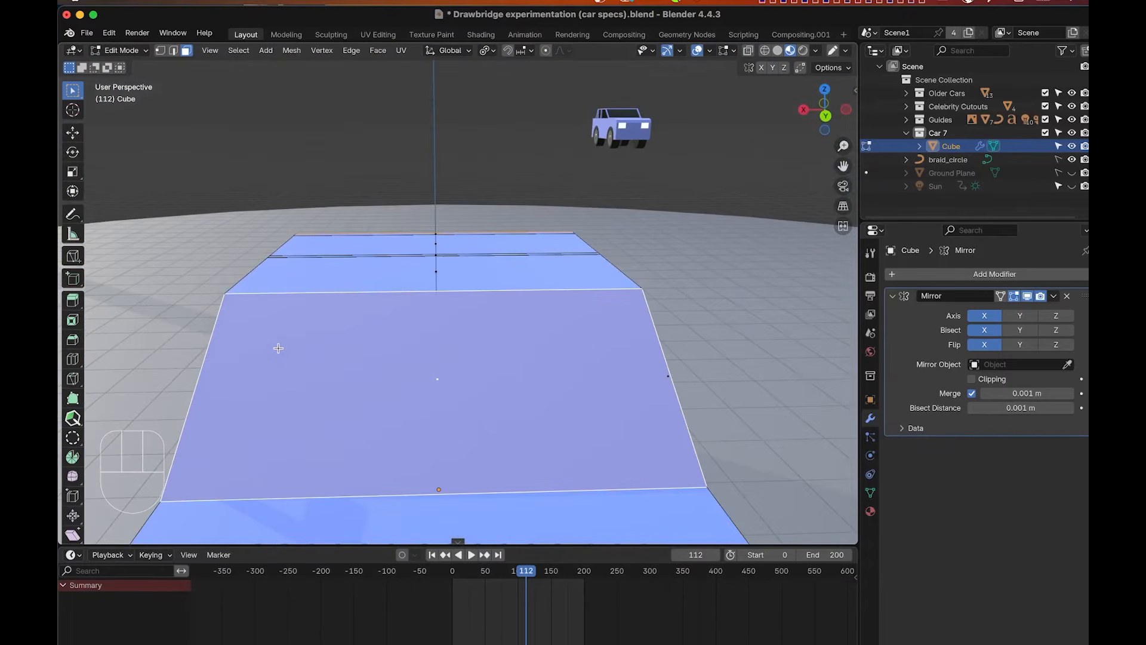
scroll(279, 348, up, 3)
shift+scroll(278, 348, down, 3)
shift+scroll(278, 348, down, 3)
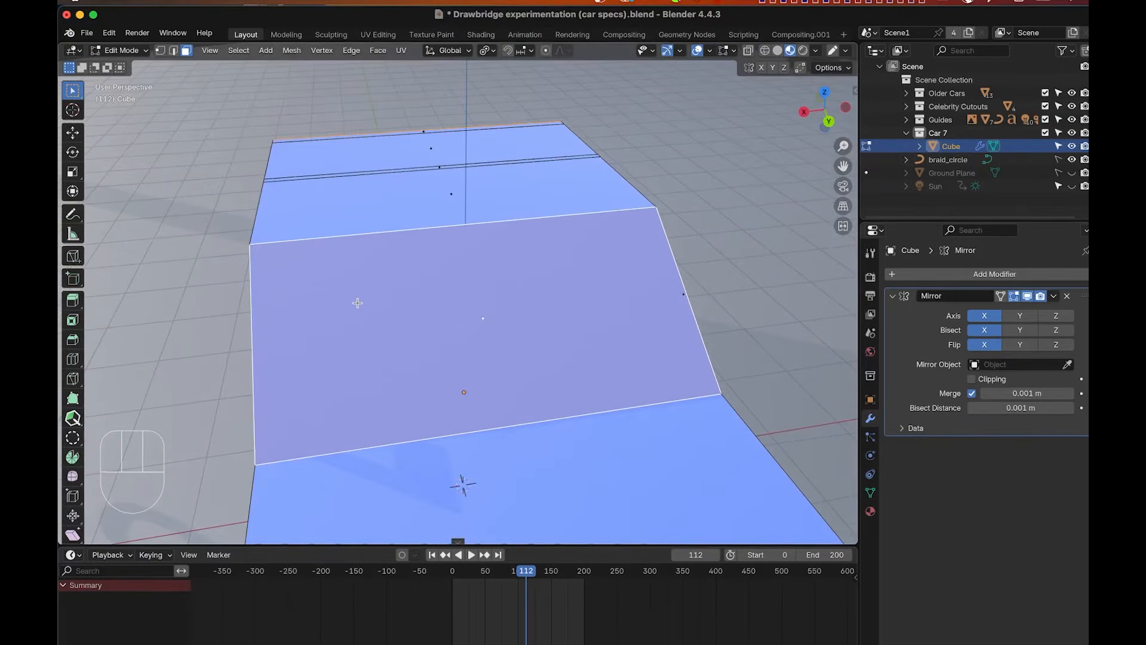
scroll(357, 303, up, 2)
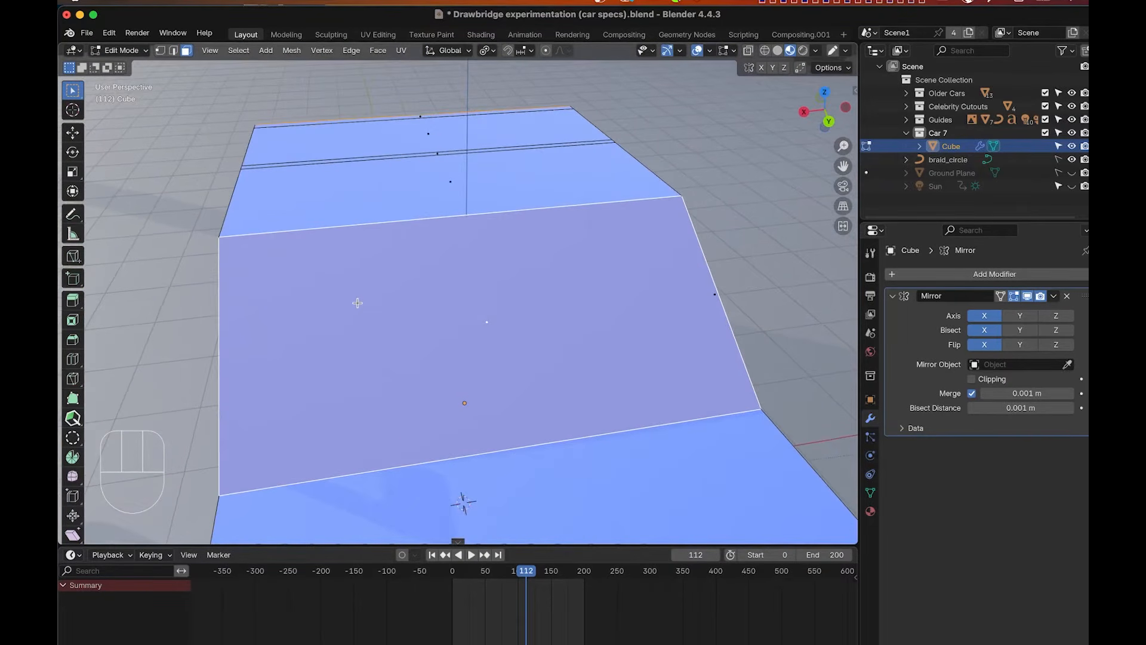
scroll(357, 303, up, 3)
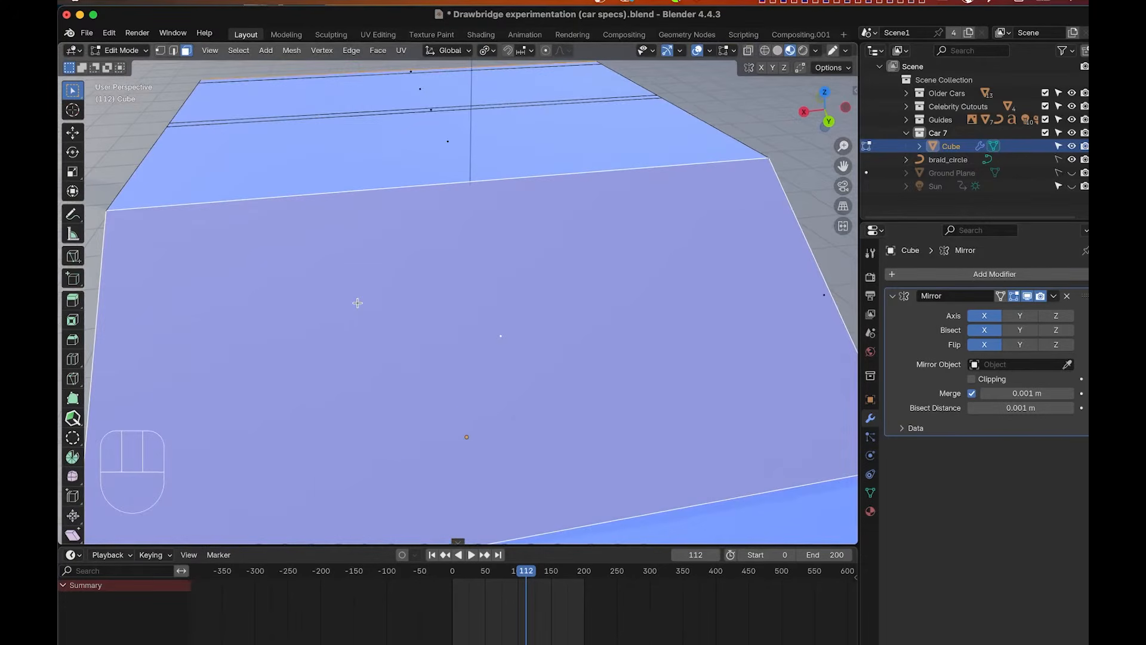
key(i)
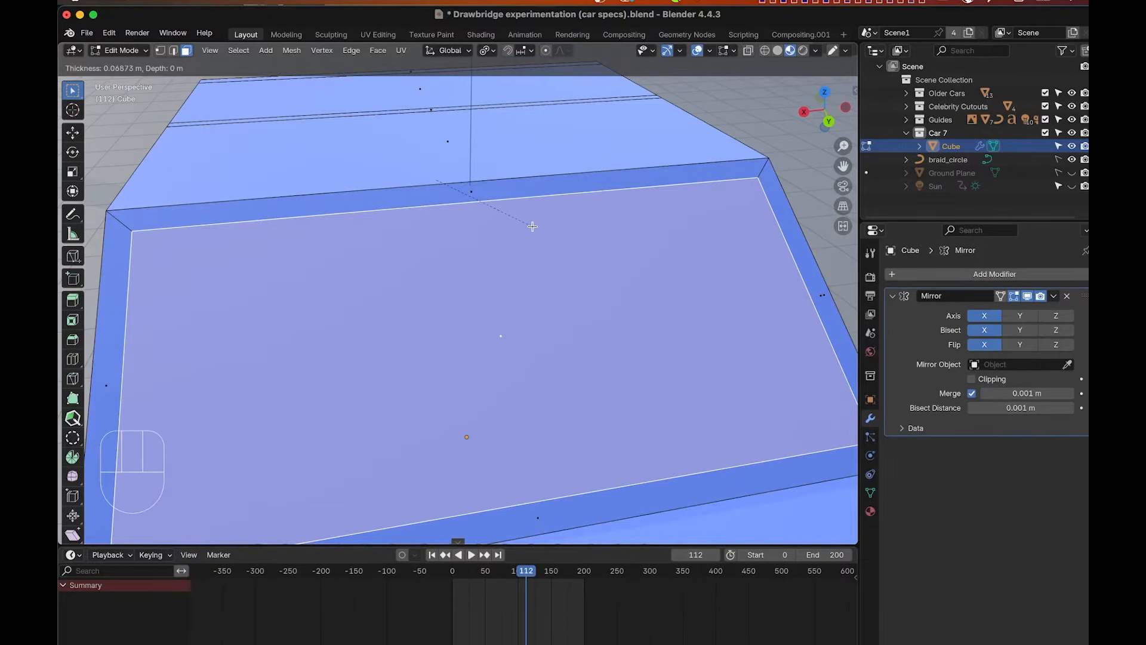
click(532, 226)
Extrude the inset windshield and rear window faces inward about 0.12 m to recess the glass.
scroll(532, 227, right, 4)
scroll(532, 226, left, 2)
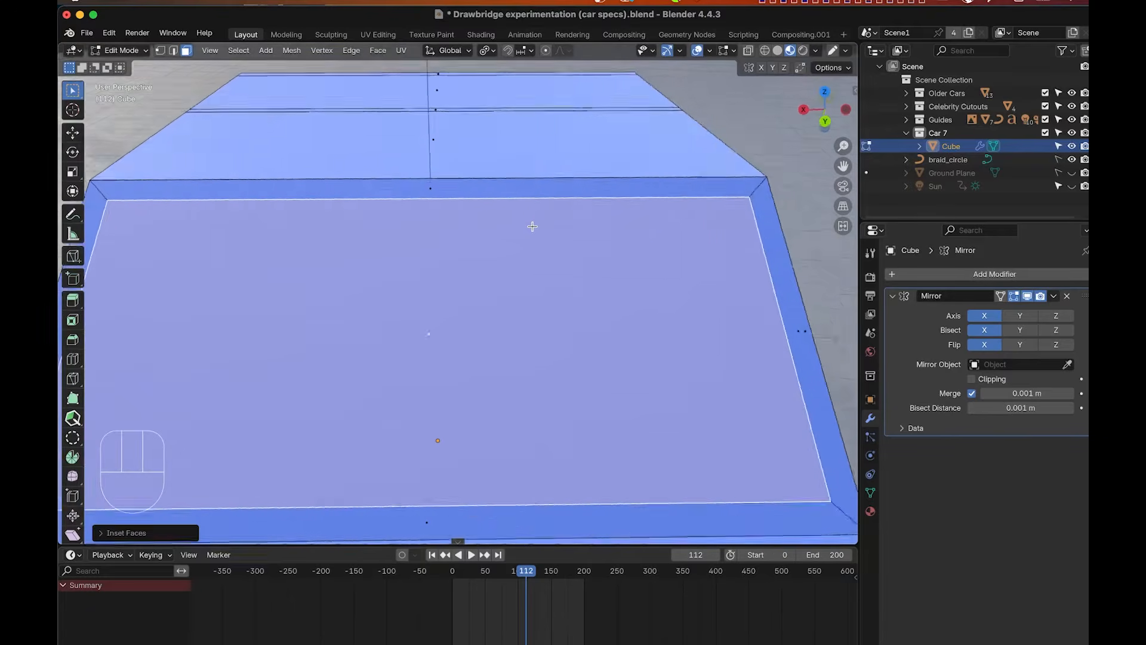
scroll(532, 227, left, 5)
scroll(532, 227, up, 4)
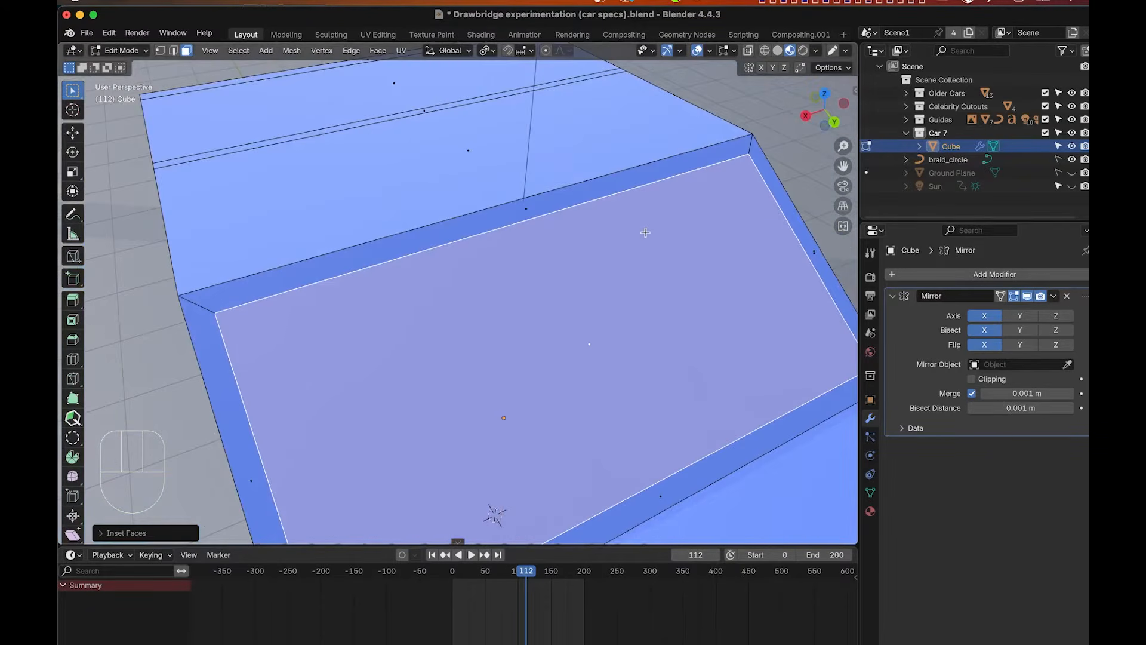
scroll(646, 232, down, 2)
key(e)
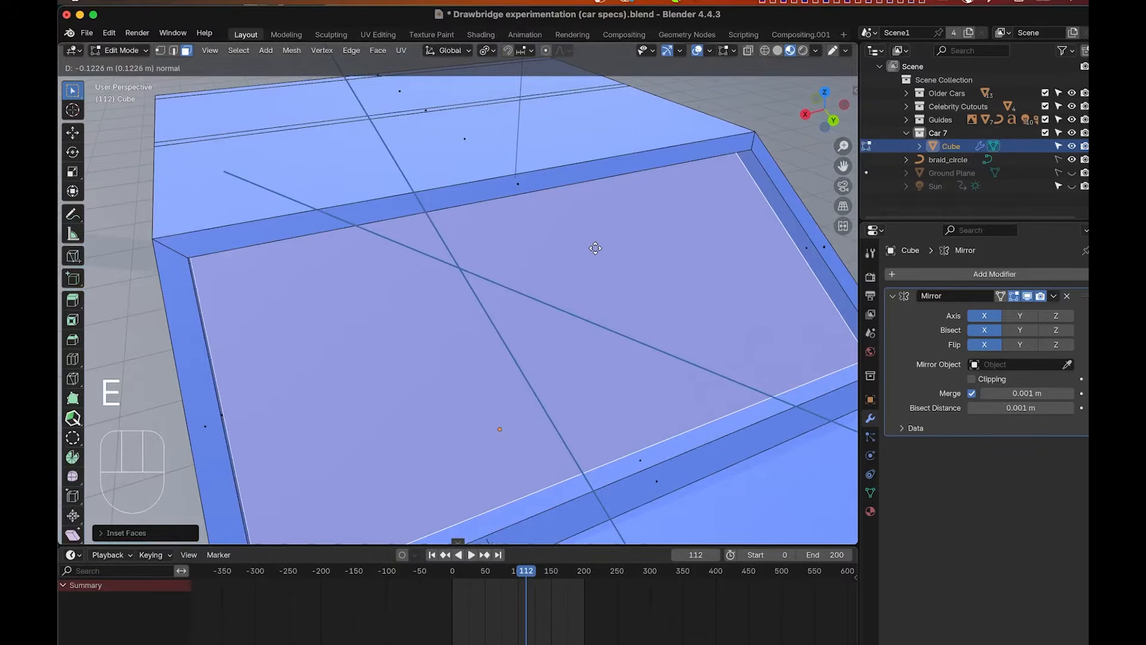
click(598, 248)
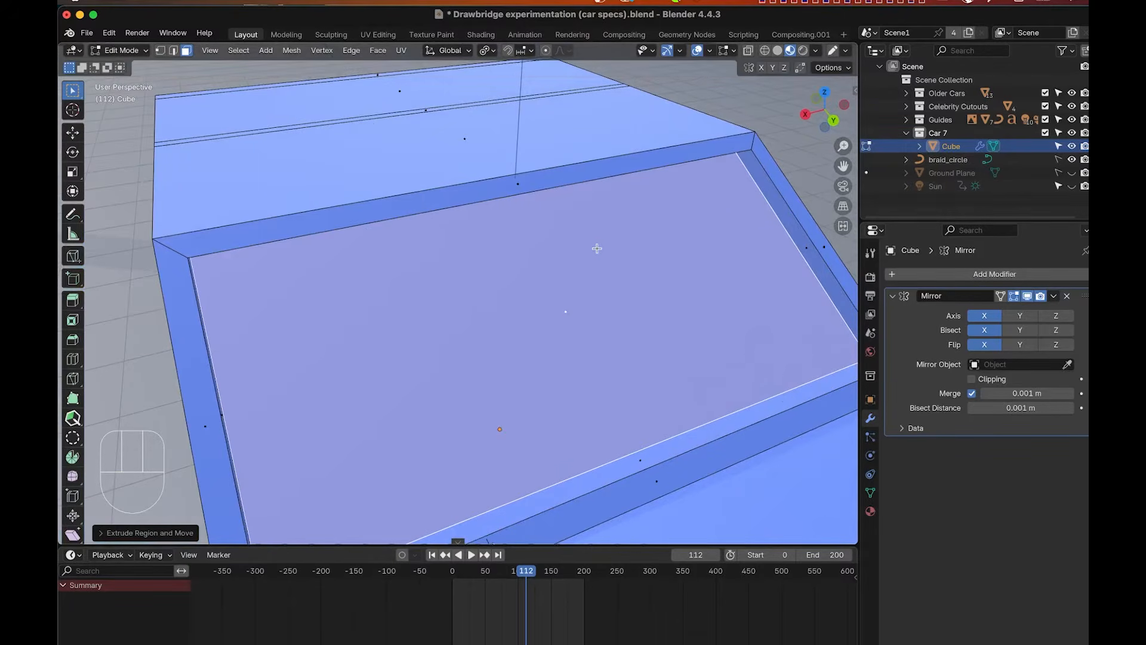
Examine the recessed windshield and side windows on both sides of the car from several angles.
scroll(597, 248, down, 10)
scroll(598, 248, down, 5)
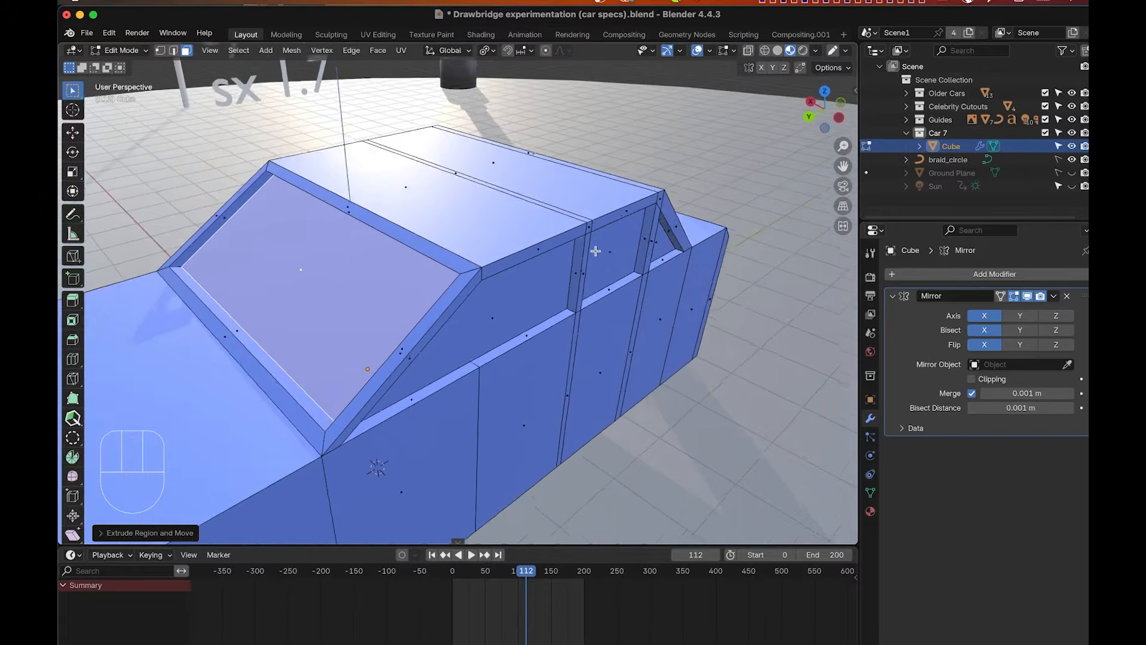
scroll(596, 250, right, 15)
scroll(596, 250, right, 5)
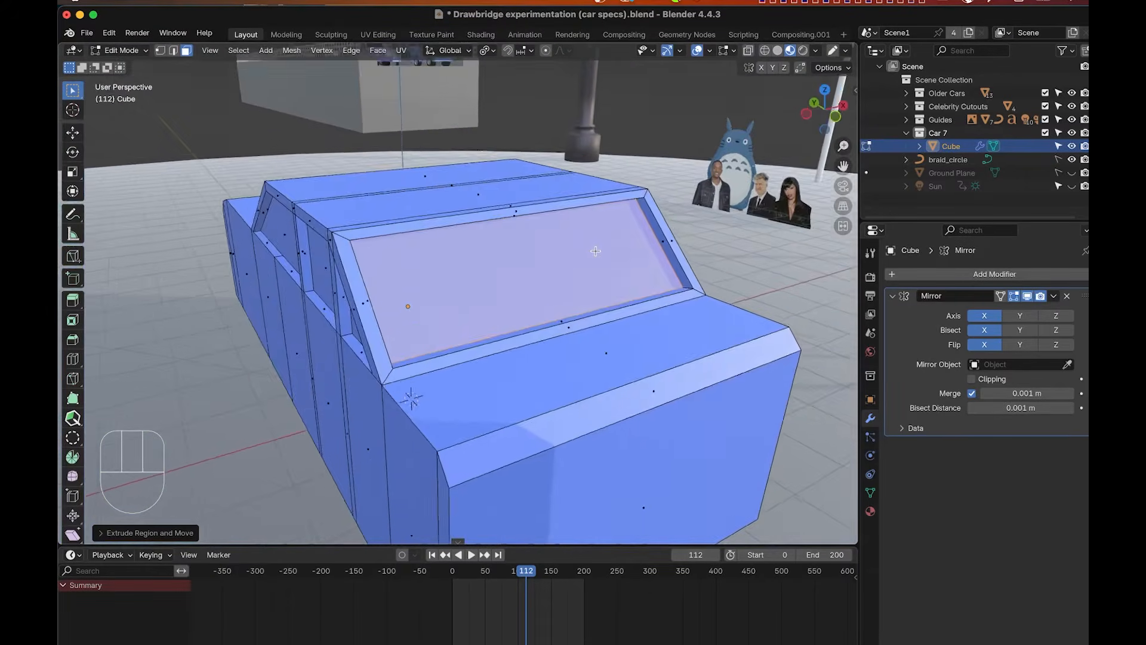
scroll(595, 251, up, 8)
scroll(595, 252, down, 8)
scroll(595, 252, right, 10)
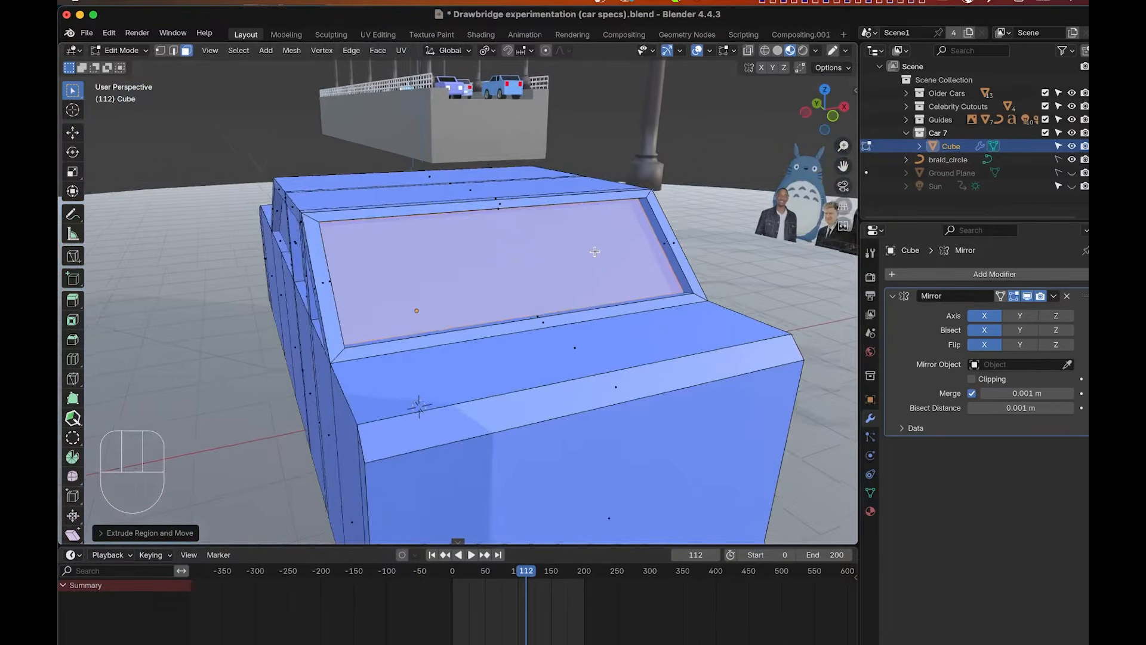
scroll(595, 251, right, 10)
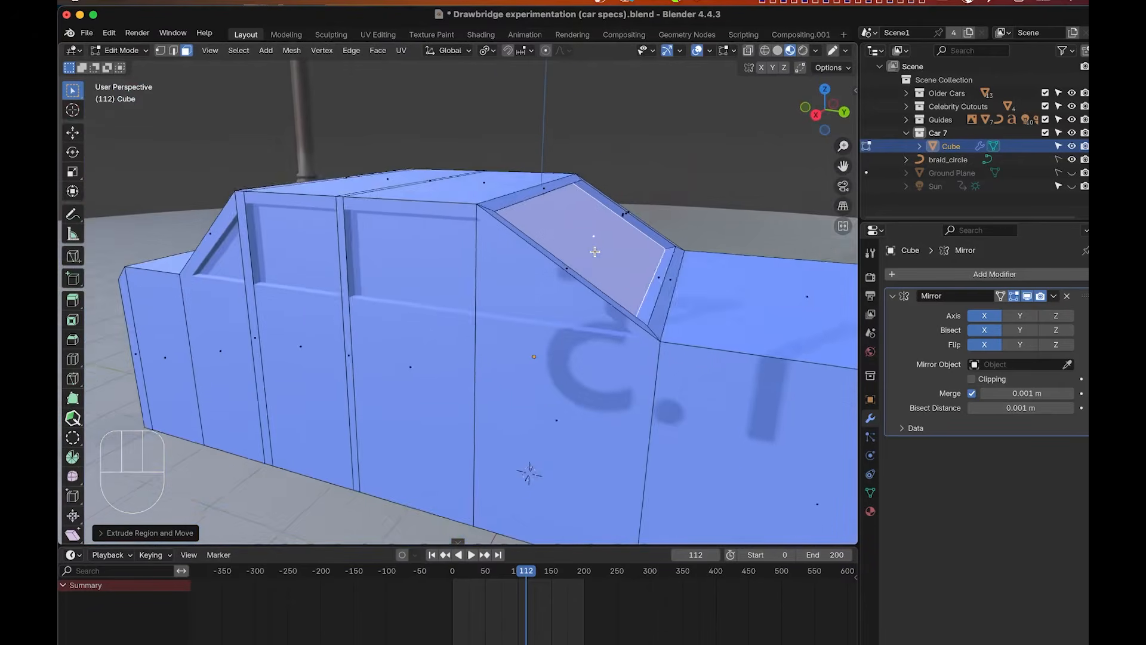
scroll(595, 251, up, 5)
scroll(595, 251, right, 15)
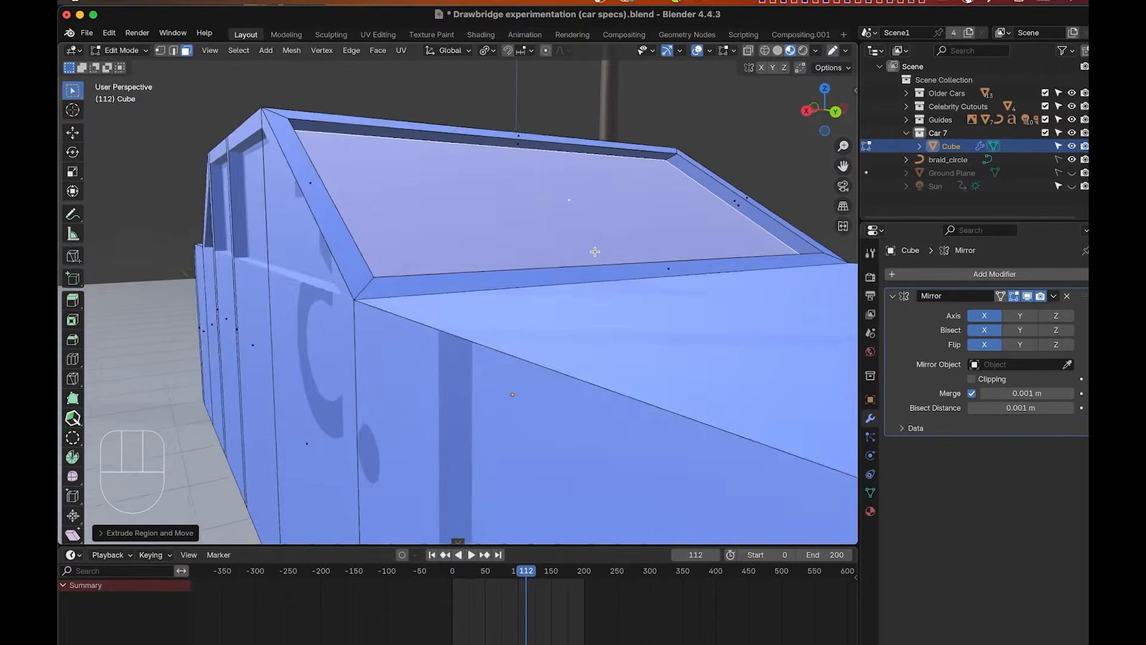
Add the three recessed side windows and the rear window to the windshield selection so all the car's glass faces are selected.
scroll(595, 251, left, 15)
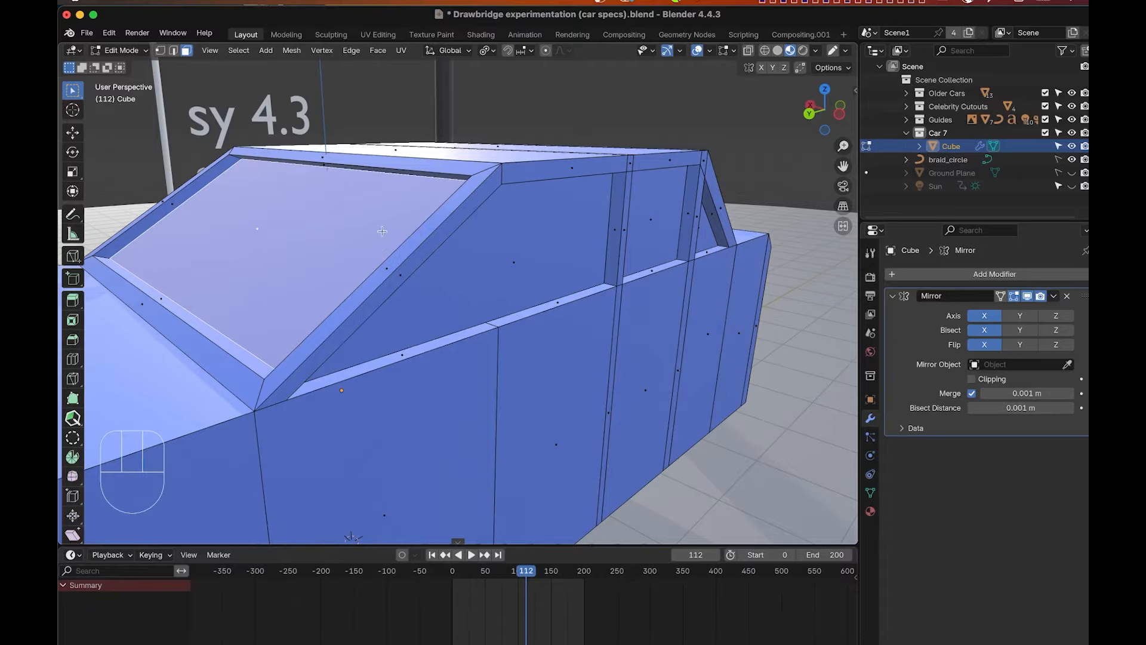
shift+click(536, 278)
scroll(716, 220, left, 5)
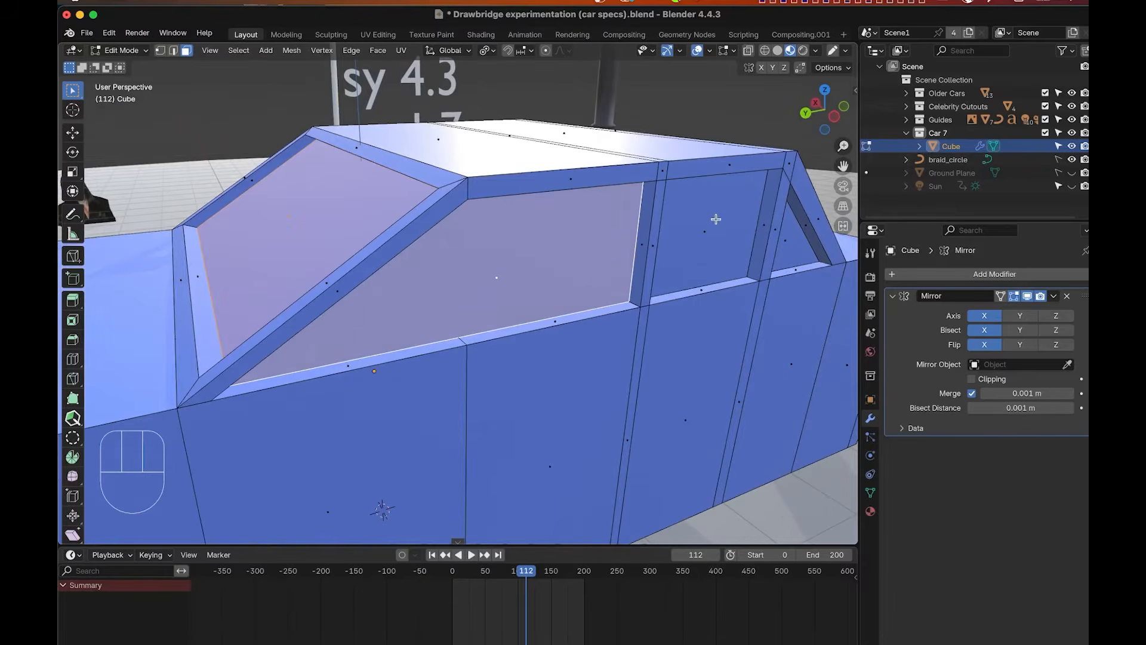
shift+click(714, 221)
shift+click(801, 254)
scroll(798, 254, up, 5)
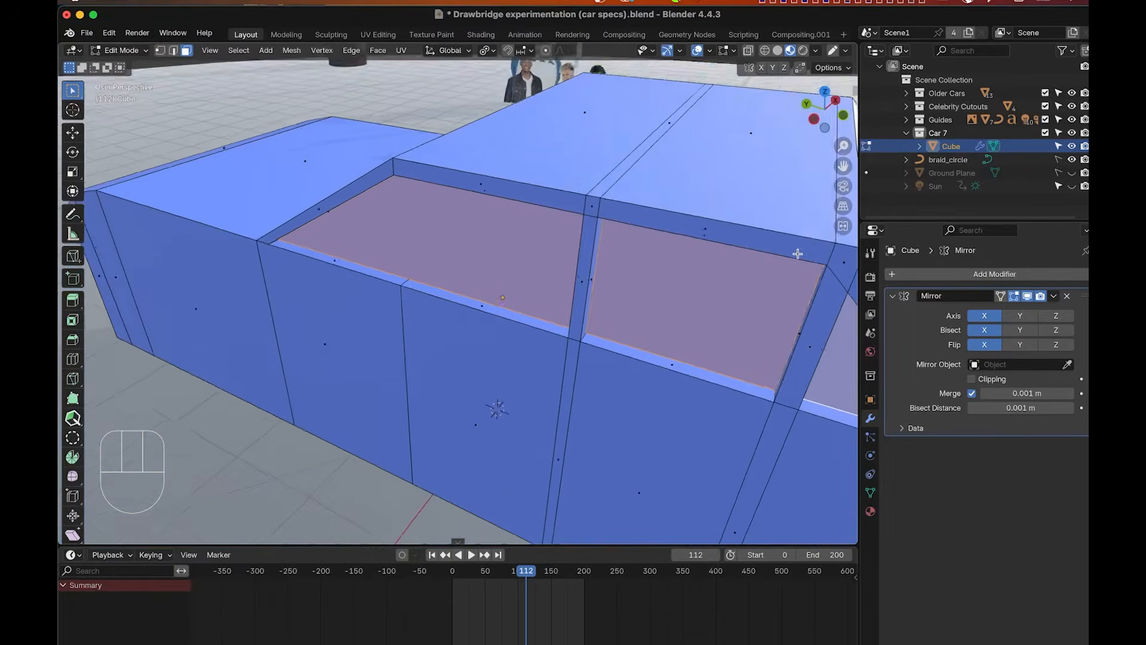
scroll(798, 254, right, 10)
shift+click(757, 252)
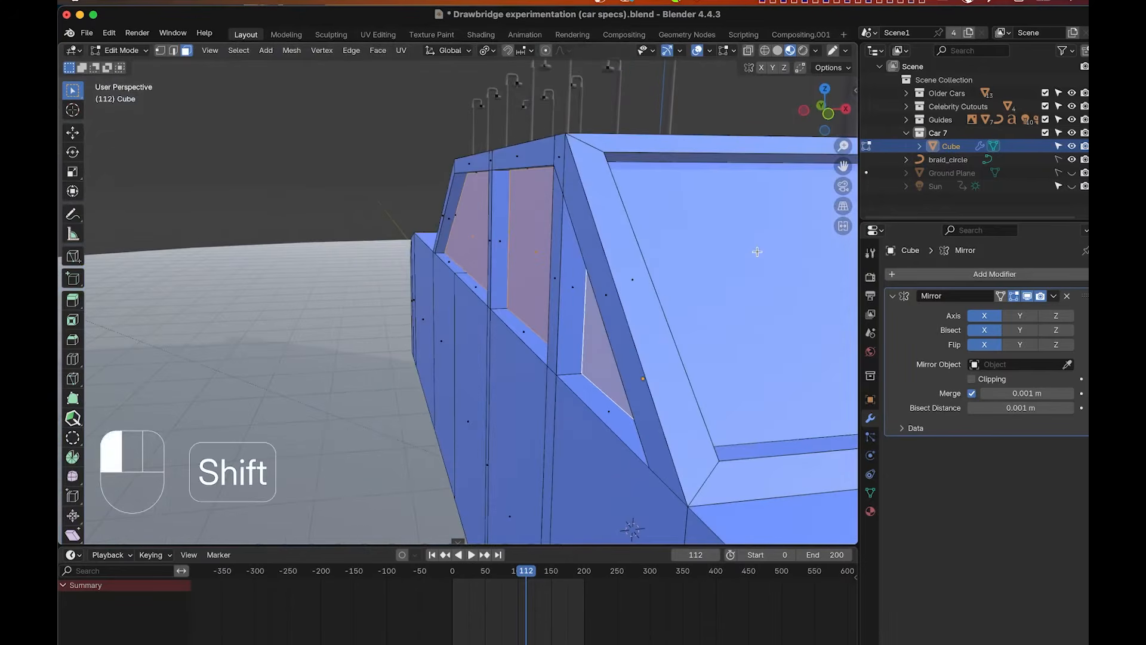
scroll(757, 251, right, 10)
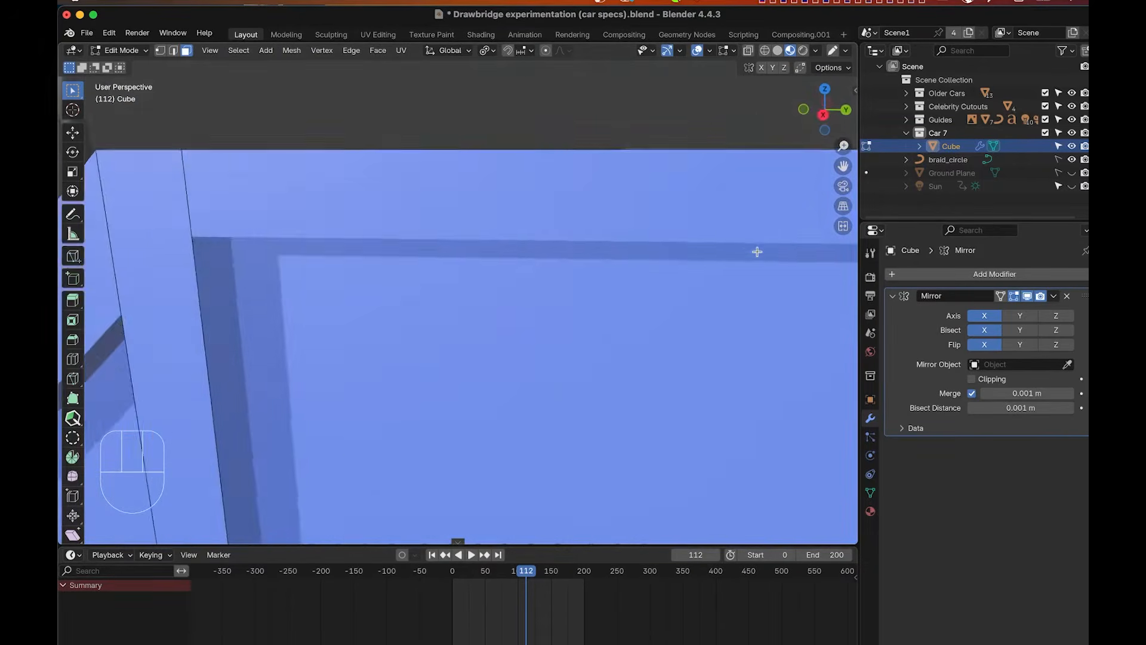
scroll(757, 251, right, 15)
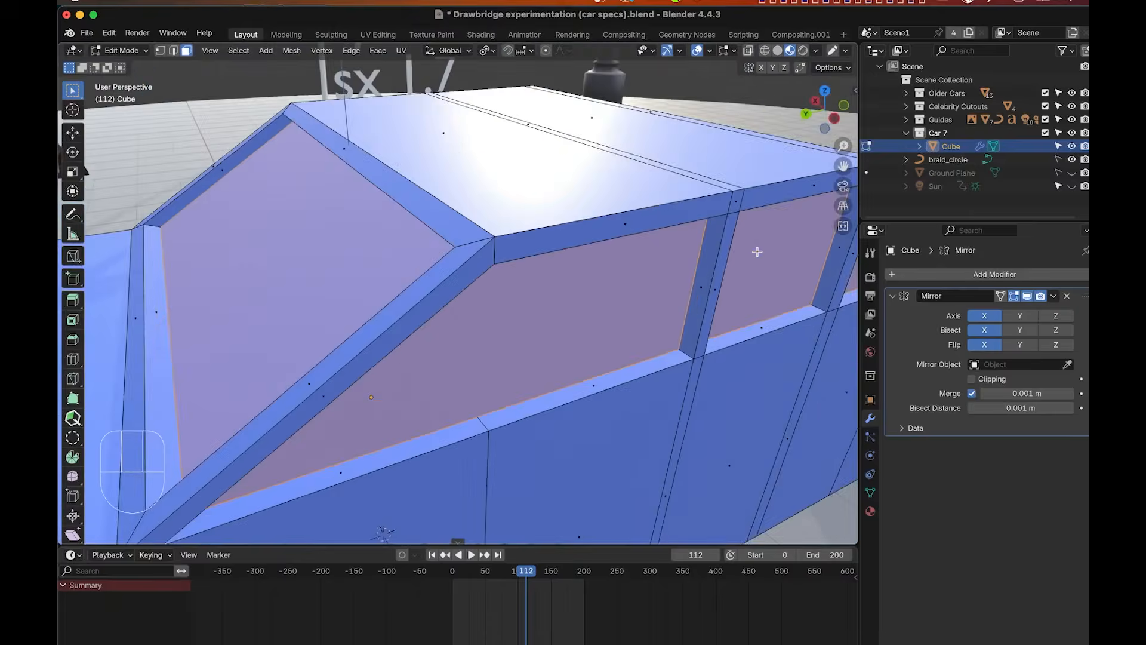
scroll(757, 251, right, 2)
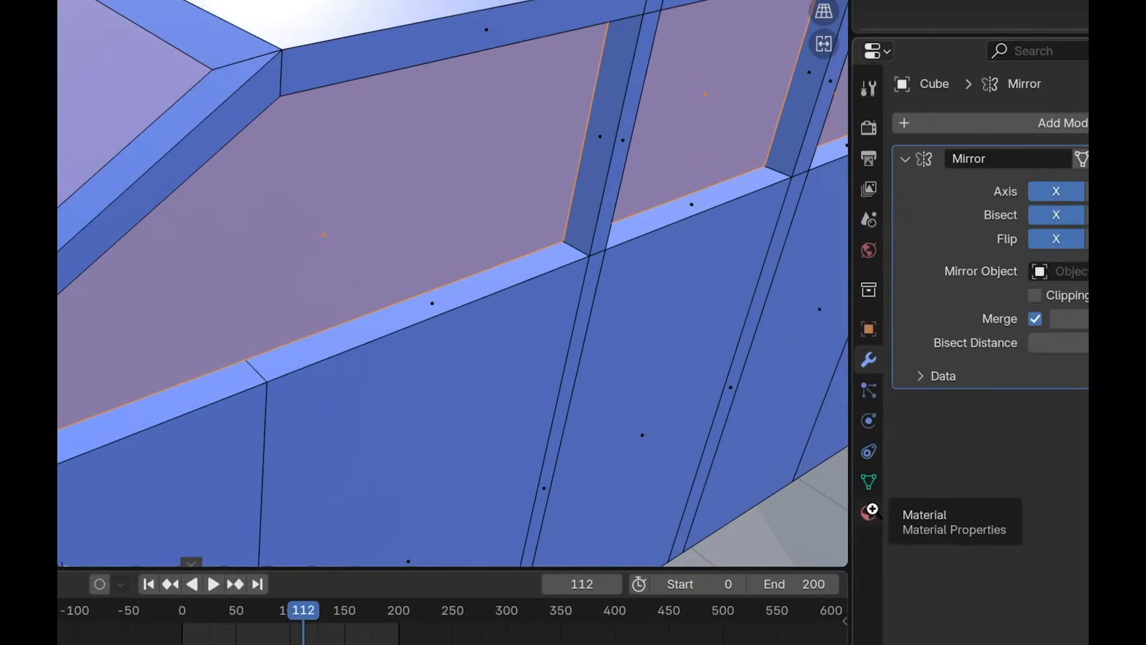
Add a second material to the car with a near-black base color, metallic of about 0.886 and roughness of about 0.175.
click(872, 511)
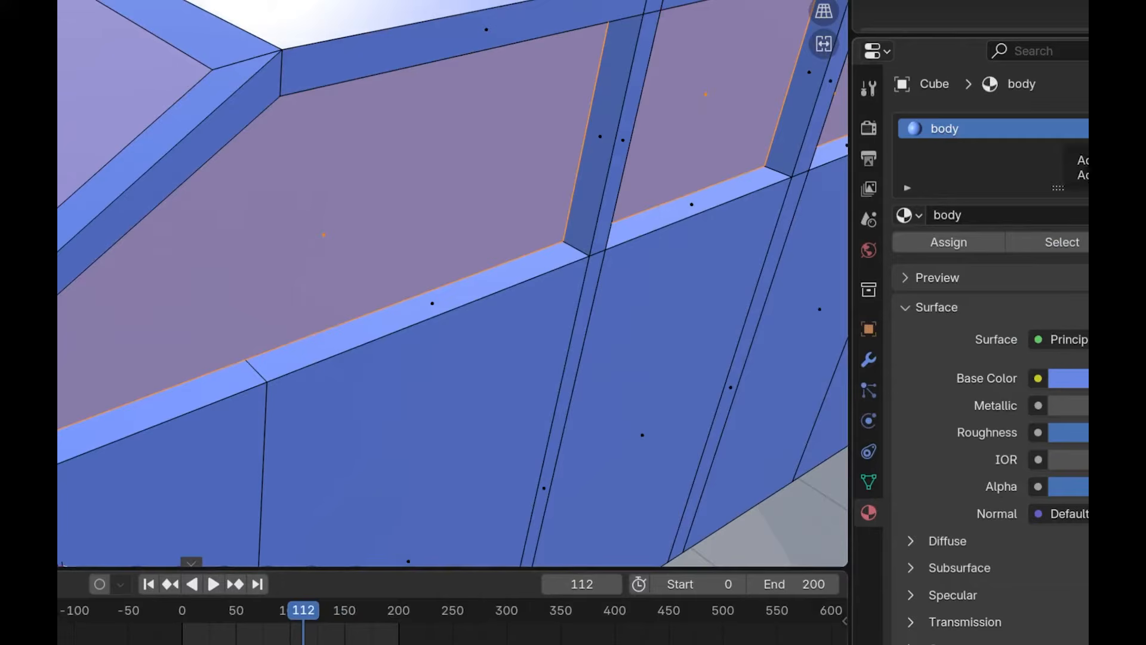
click(1141, 129)
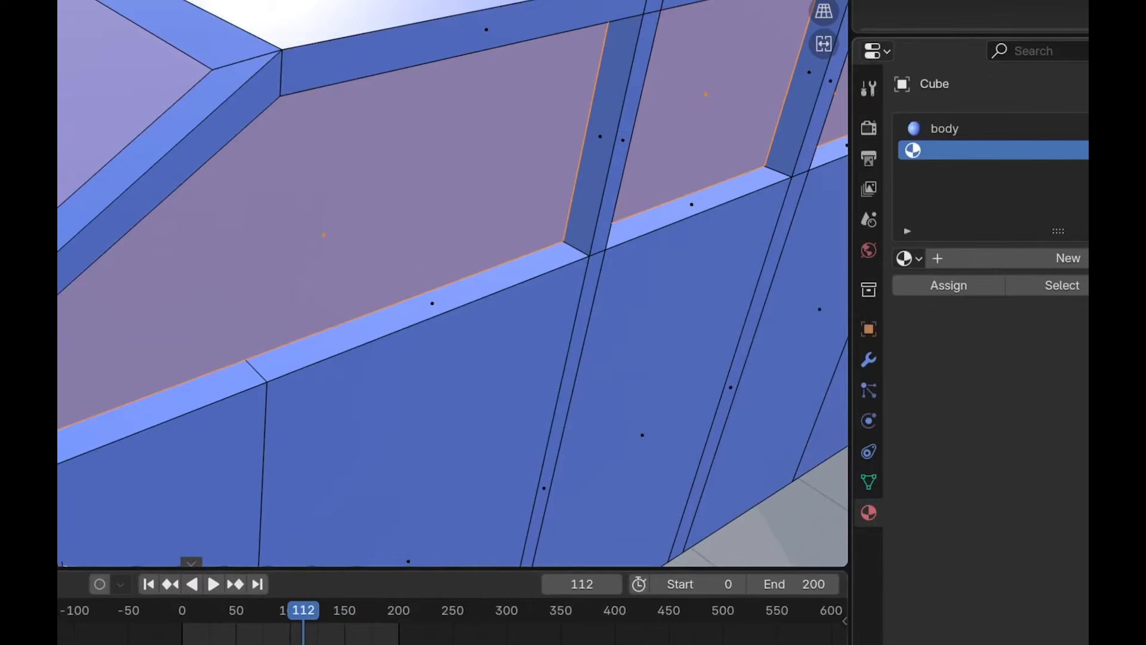
click(997, 257)
click(1078, 422)
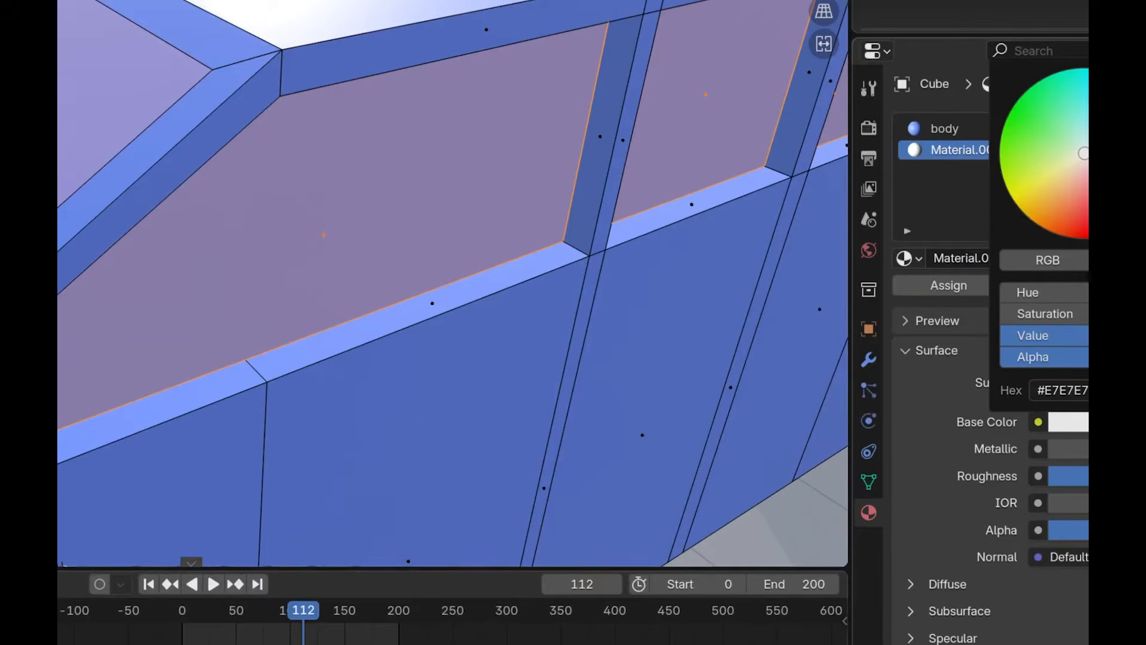
drag(1144, 85, 1144, 226)
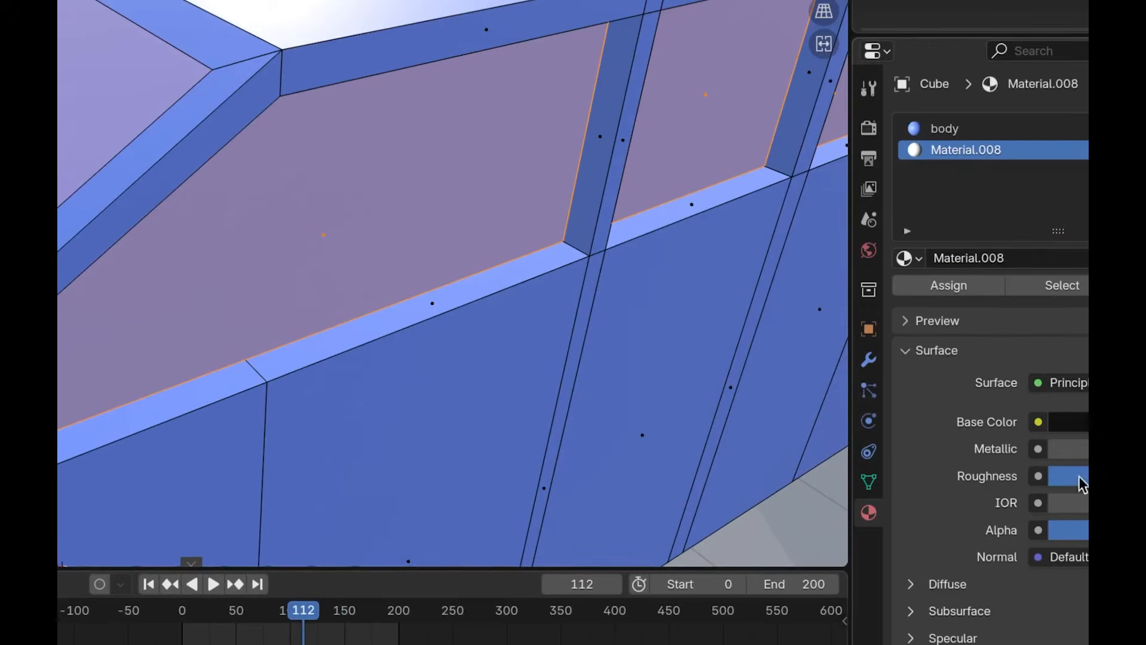
drag(1079, 453, 1135, 452)
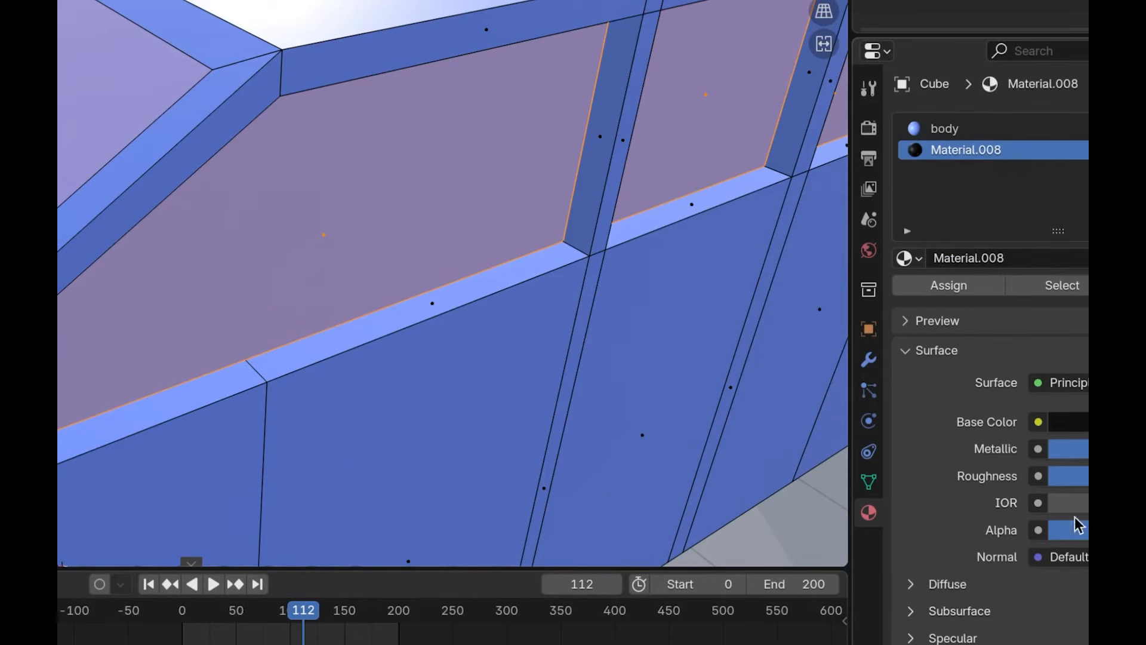
drag(1135, 475, 1068, 476)
Rename the new black material as Window and assign it to the selected glass faces.
double_click(951, 151)
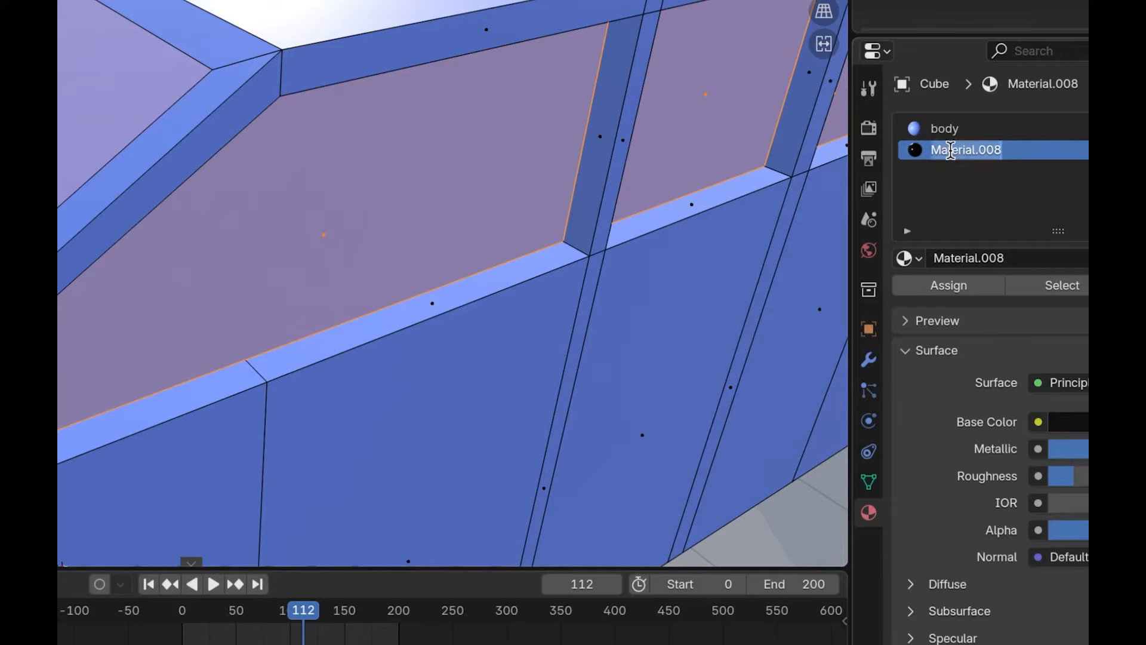
text(Windo)
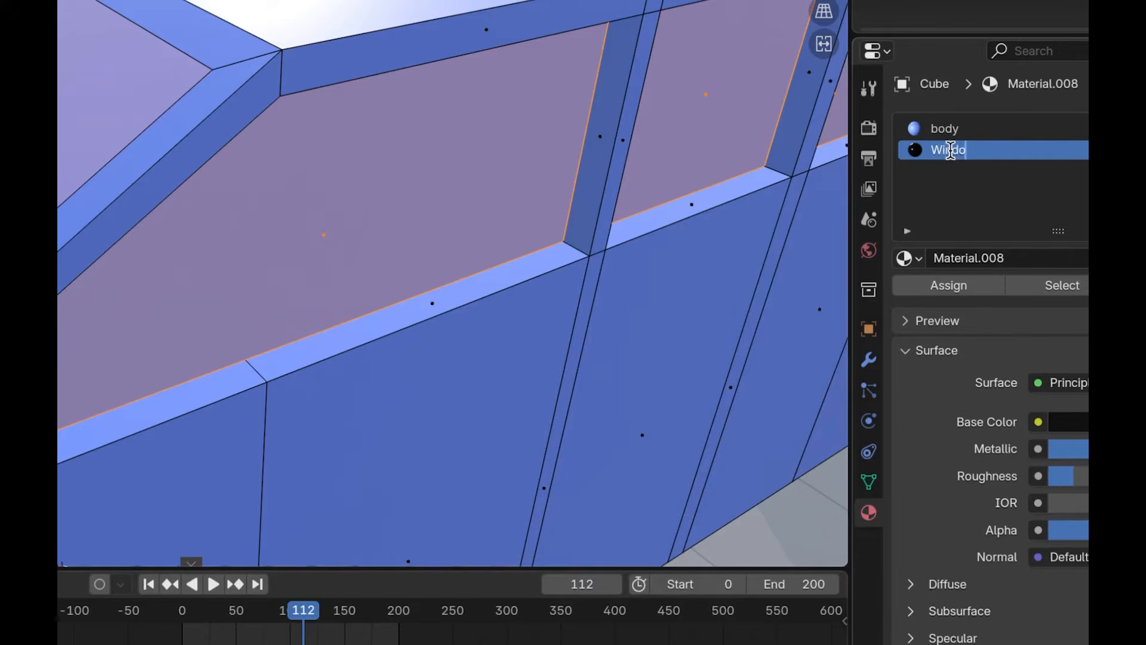
text(w)
key(Return)
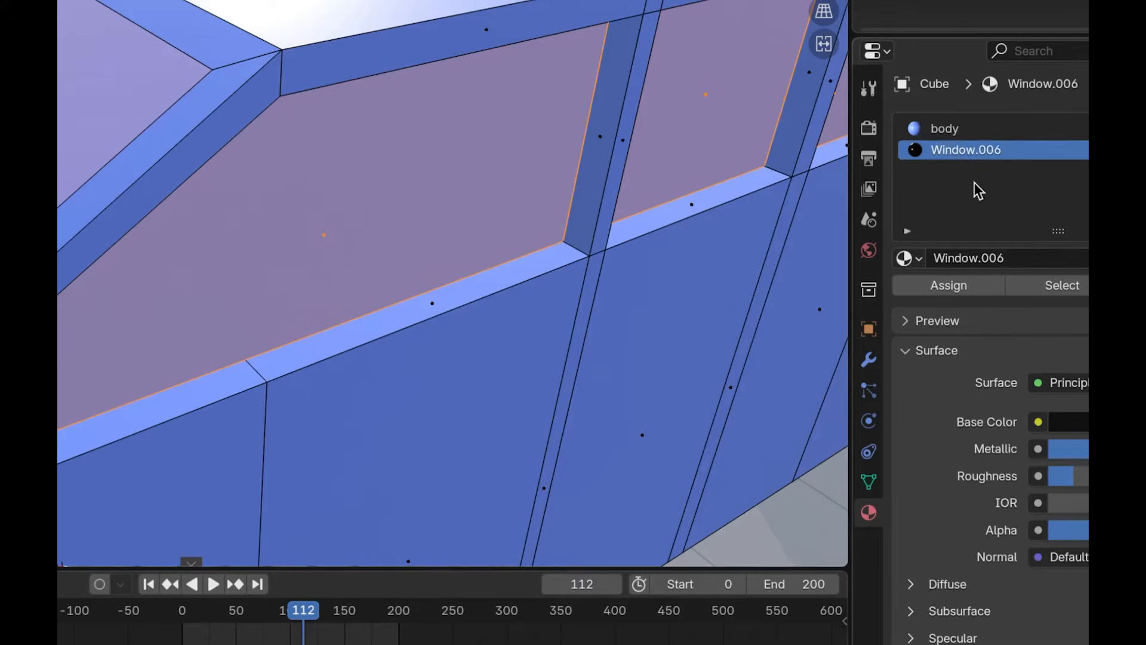
click(953, 284)
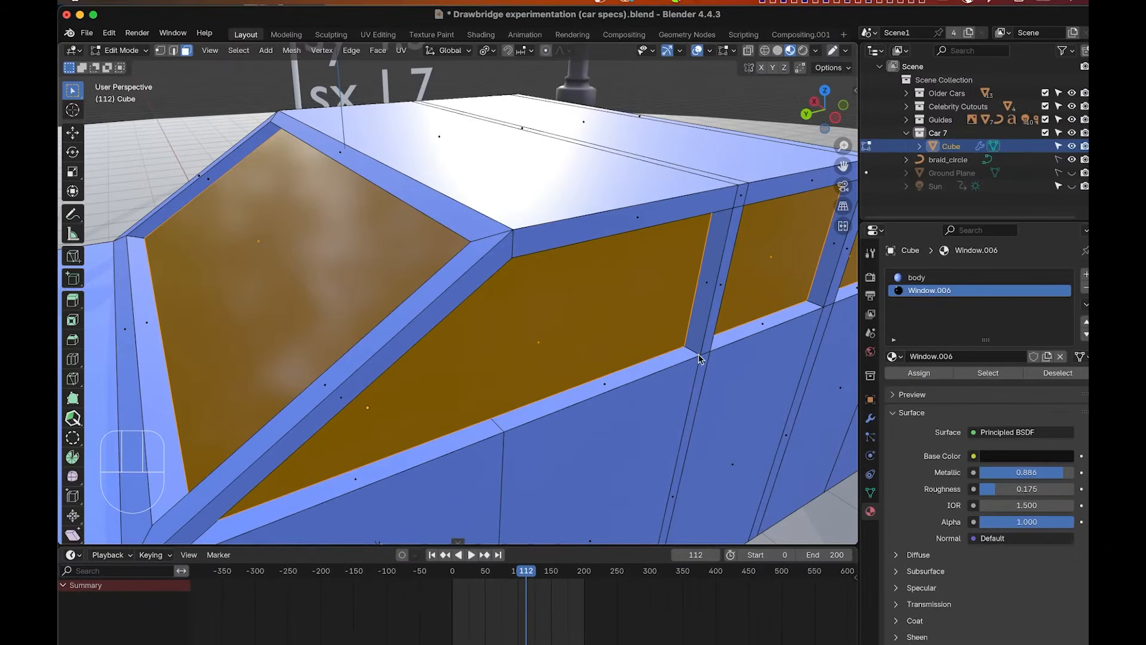
click(578, 347)
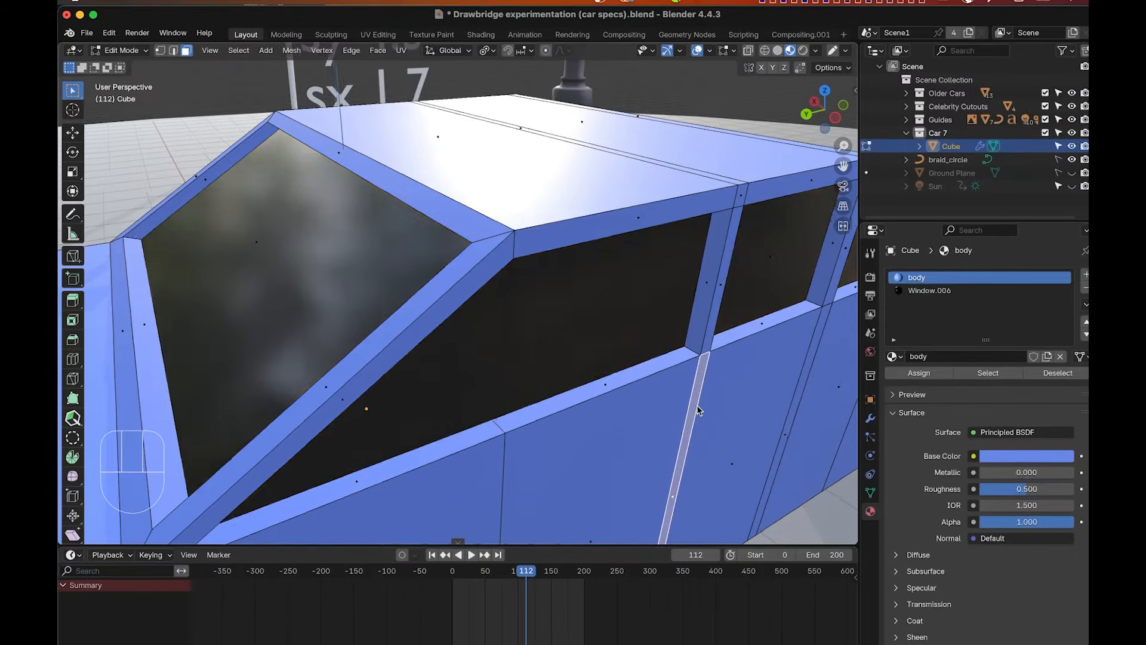
Examine the dark window material on the windshield, side windows and rear window from around the car.
scroll(697, 407, down, 5)
scroll(697, 407, right, 10)
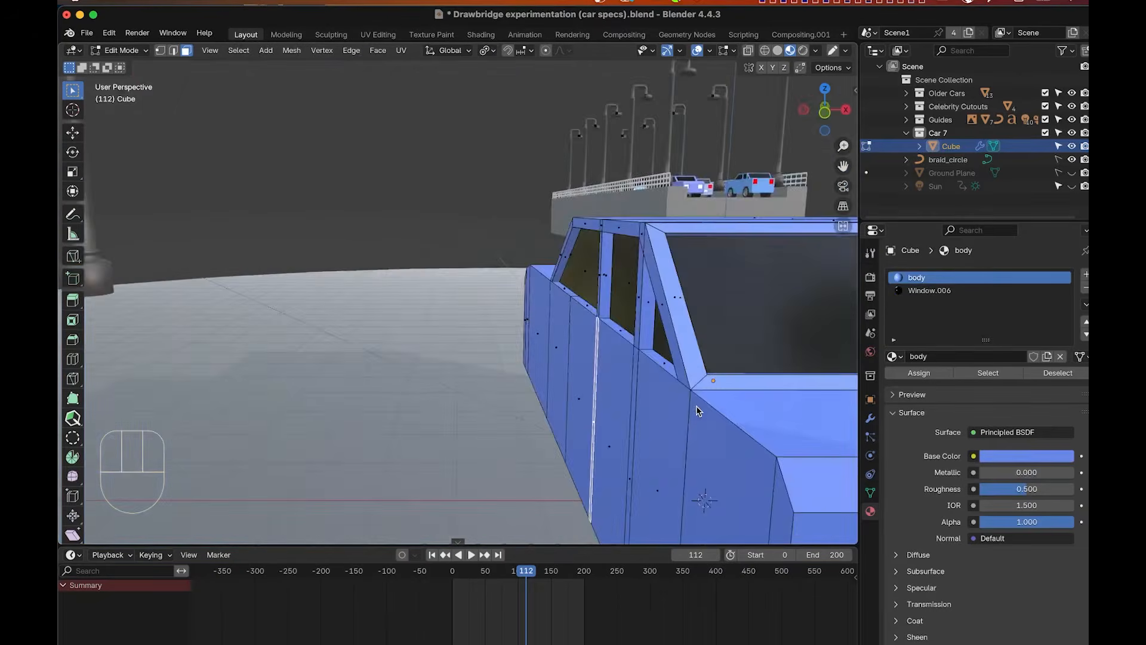
scroll(697, 407, right, 5)
shift+scroll(697, 407, right, 5)
scroll(697, 406, right, 10)
scroll(698, 406, left, 3)
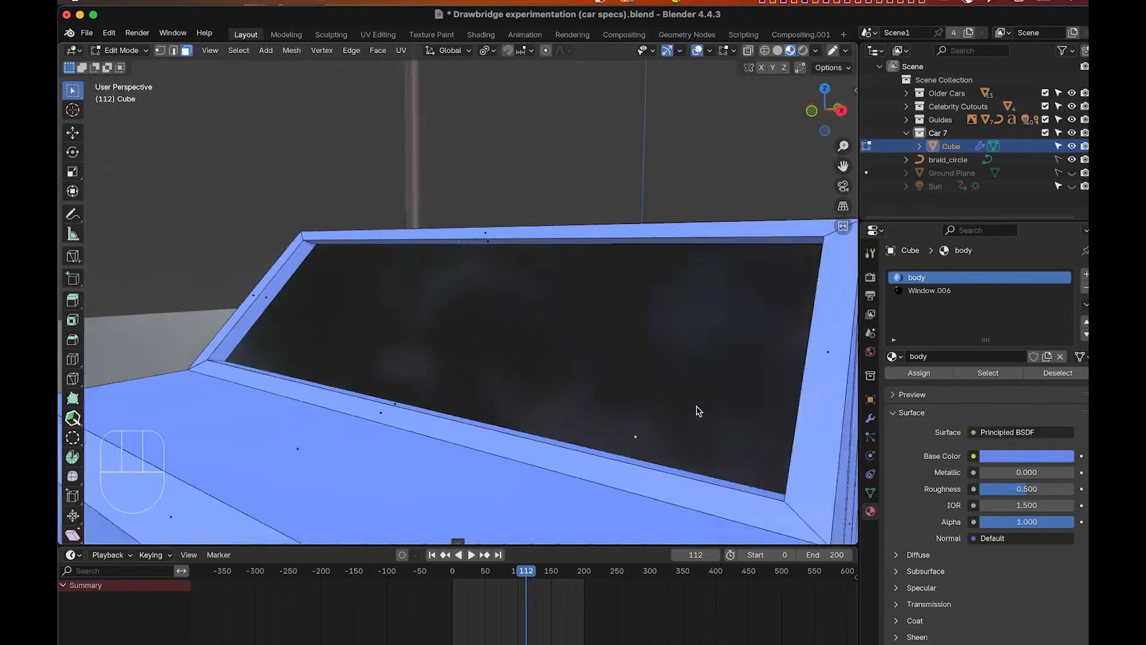
scroll(698, 407, left, 15)
shift+scroll(698, 407, right, 5)
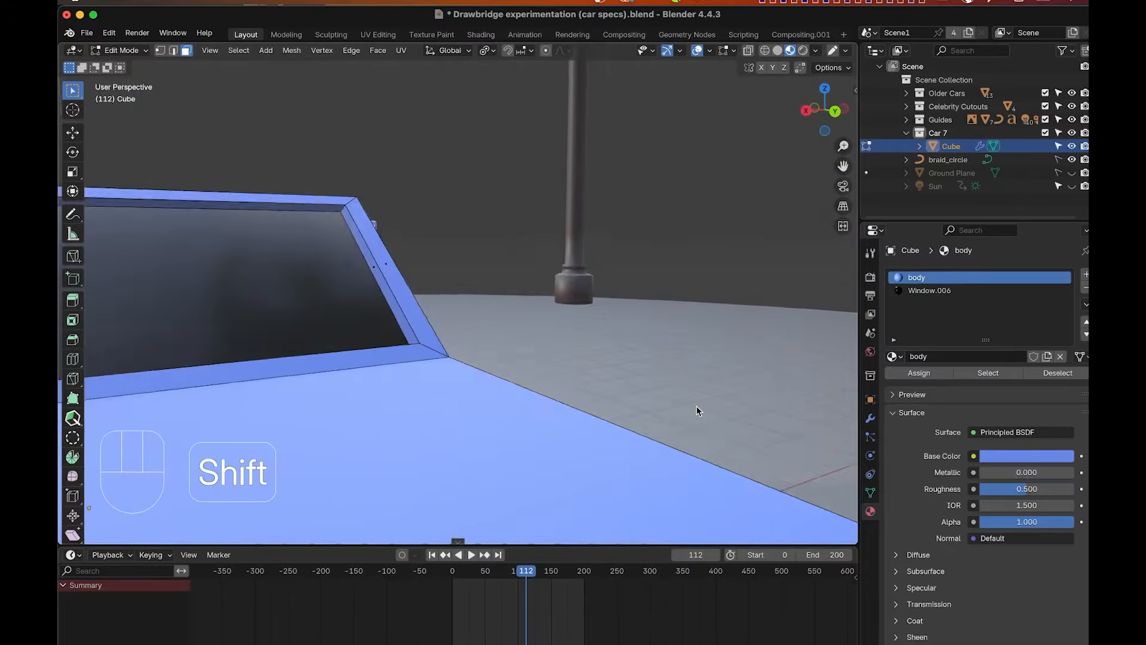
shift+scroll(697, 406, left, 8)
shift+scroll(698, 407, left, 12)
shift+scroll(697, 407, right, 5)
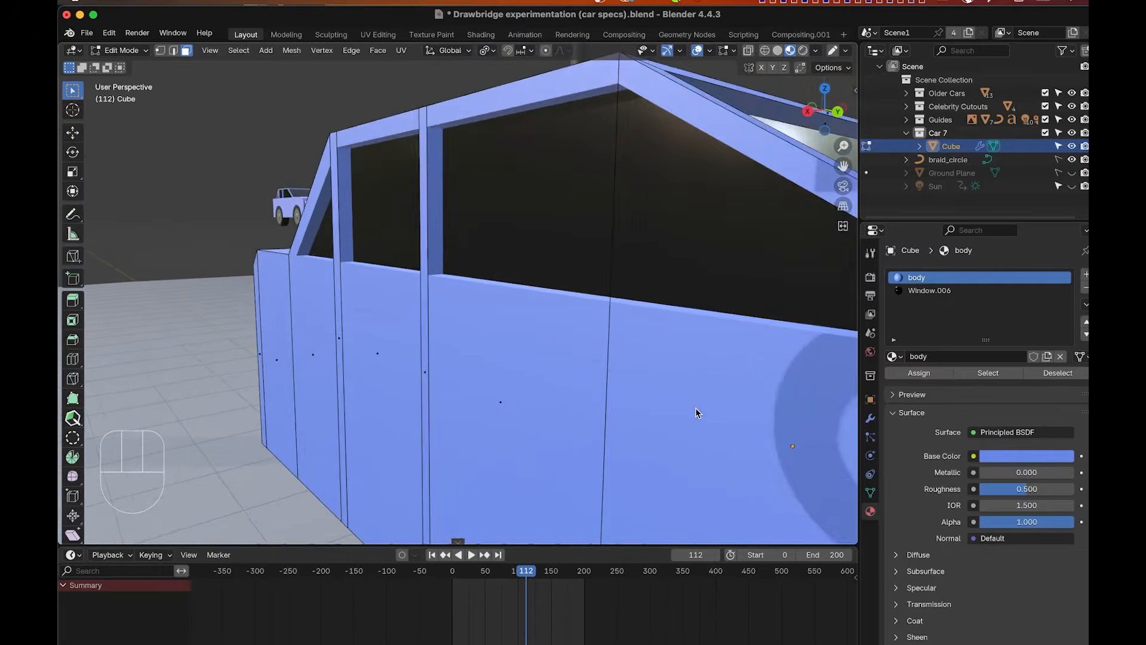
scroll(685, 428, right, 4)
scroll(685, 428, right, 15)
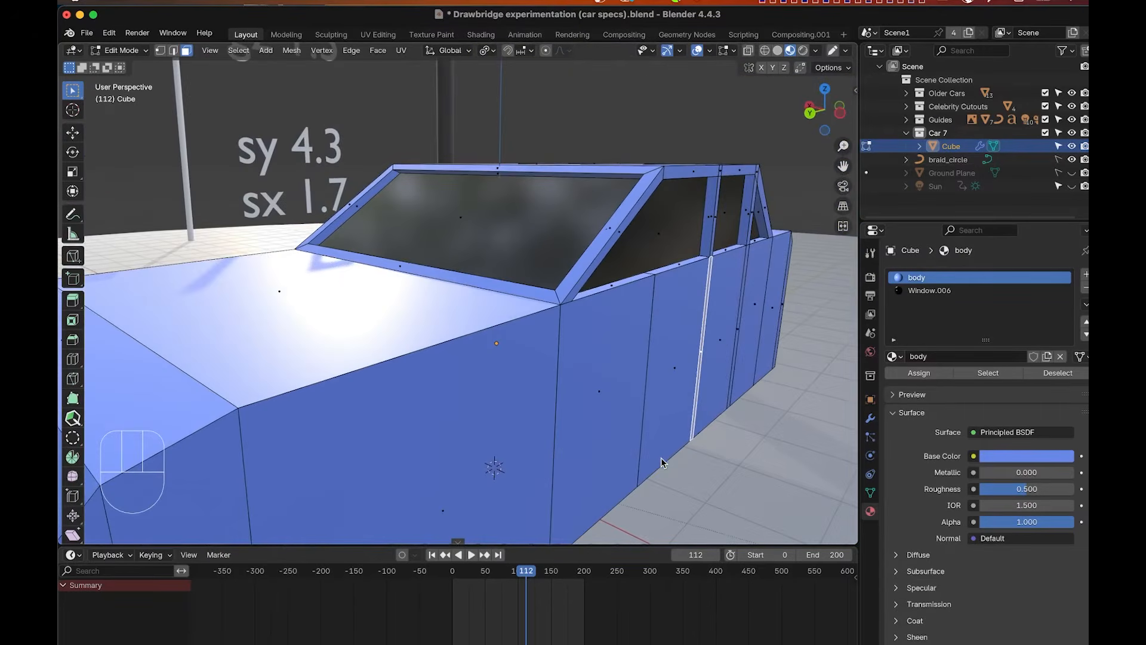
scroll(661, 459, right, 5)
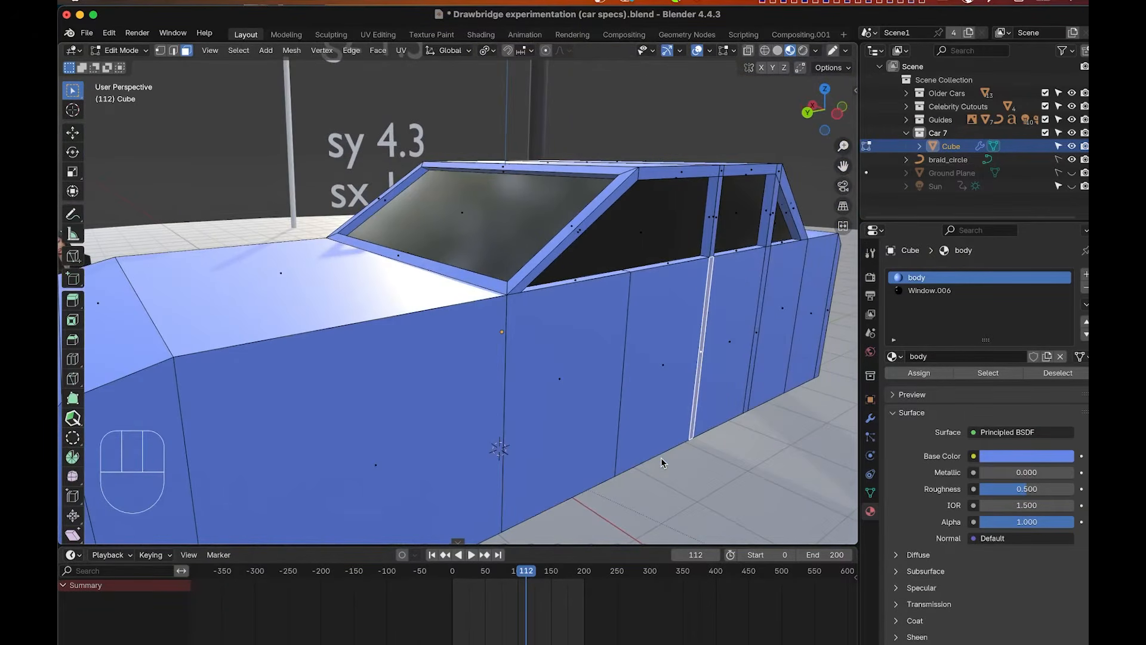
scroll(661, 459, left, 6)
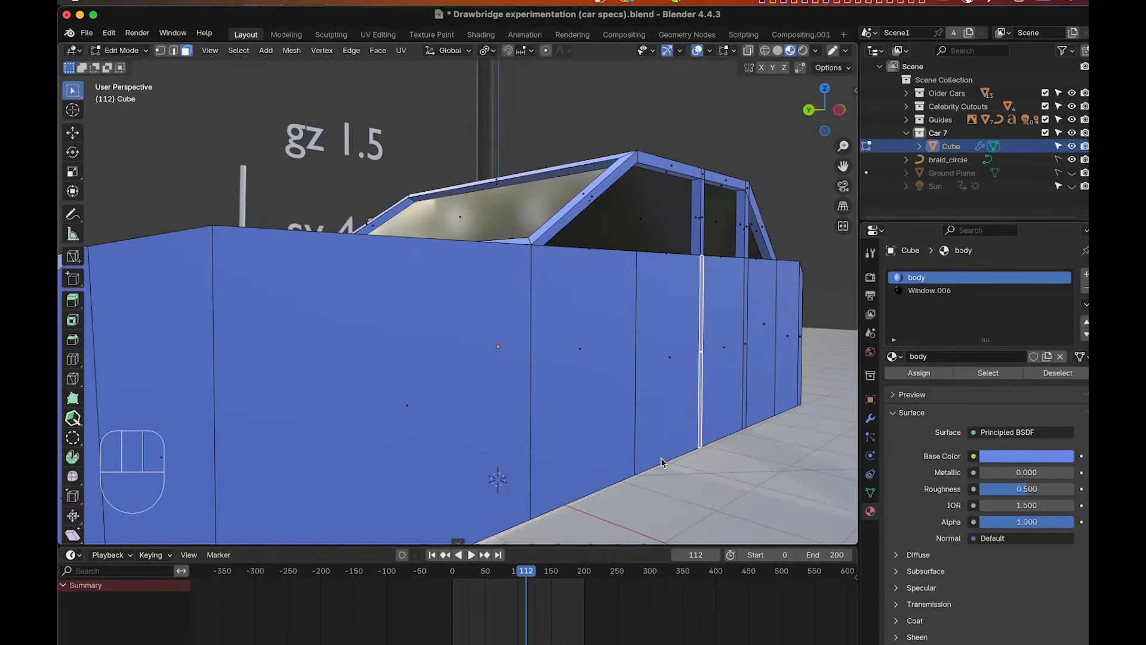
scroll(661, 287, up, 8)
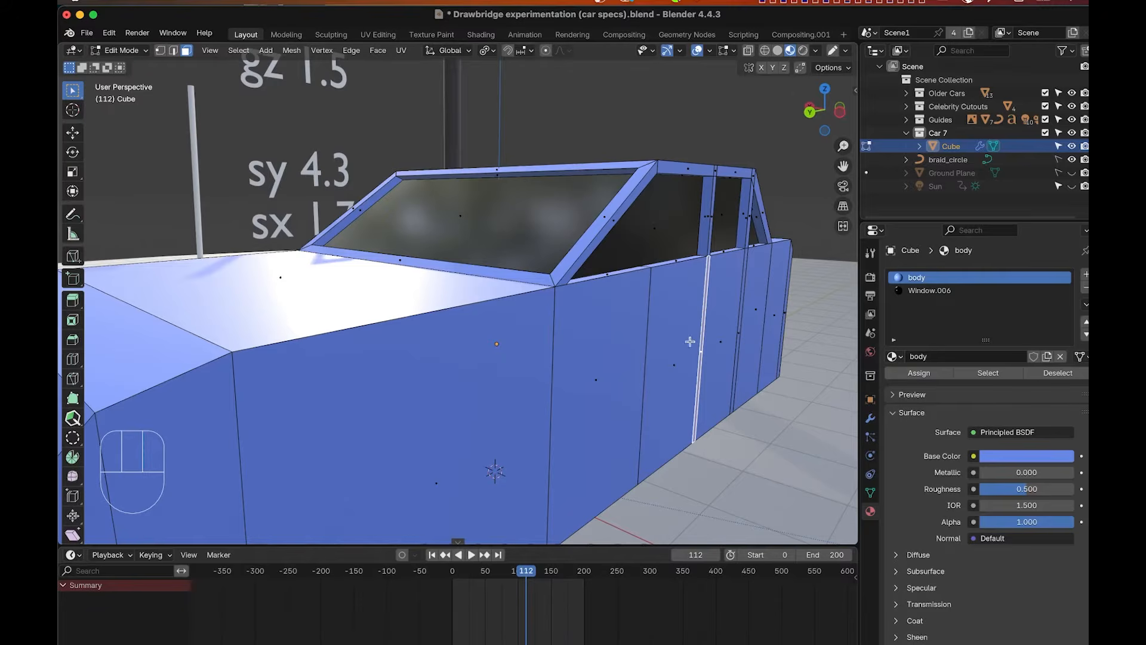
scroll(521, 365, down, 10)
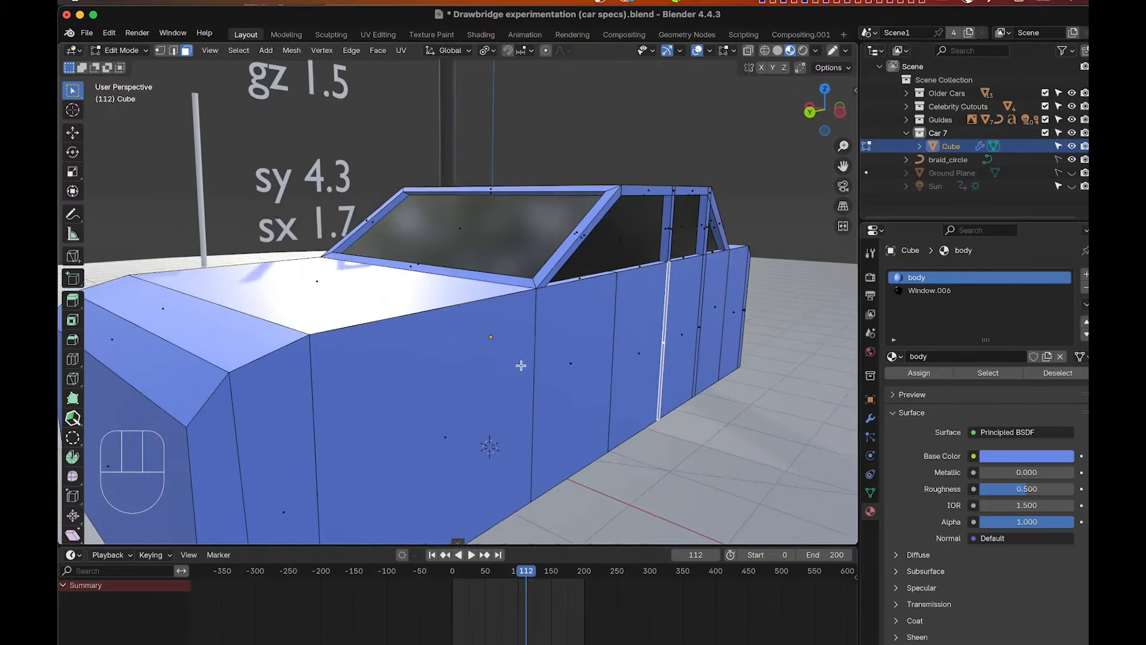
Add two vertical loop cuts across the car's front, one near the outer side edge and one closer to the centerline.
scroll(522, 366, left, 6)
scroll(521, 365, right, 3)
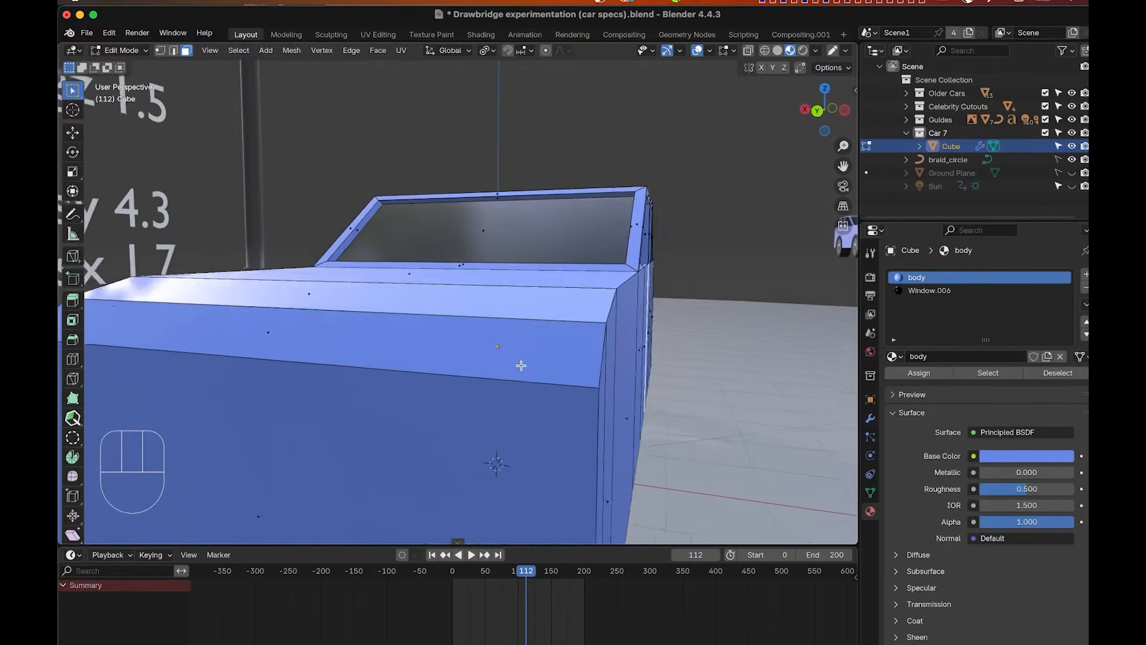
scroll(520, 366, left, 6)
scroll(519, 370, down, 6)
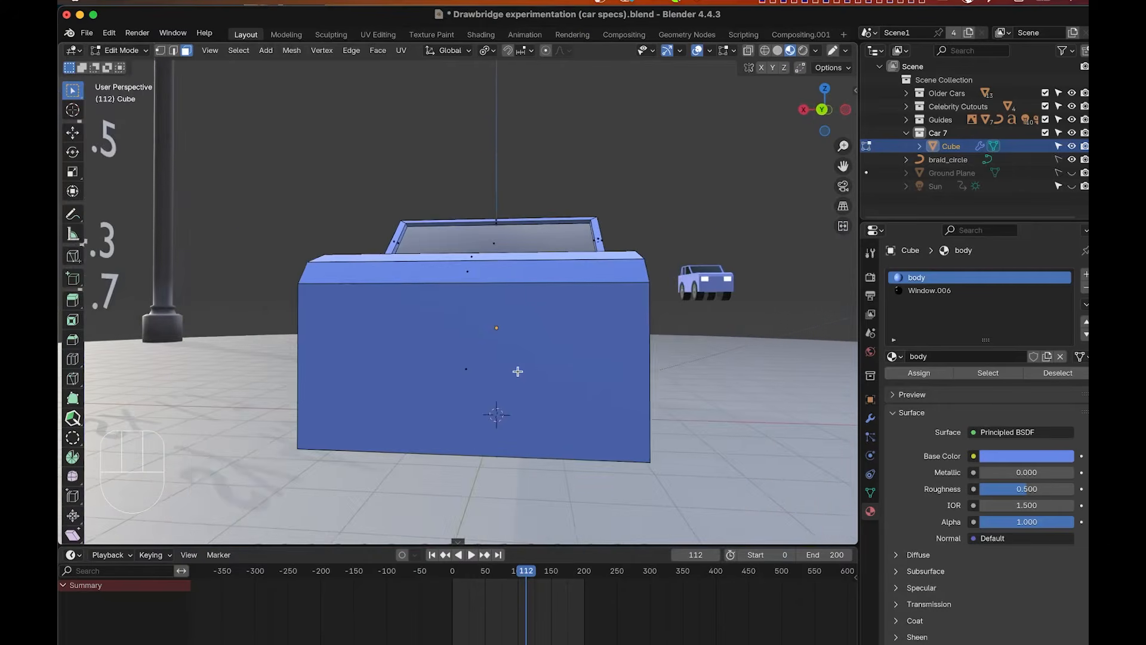
shift+scroll(516, 362, up, 4)
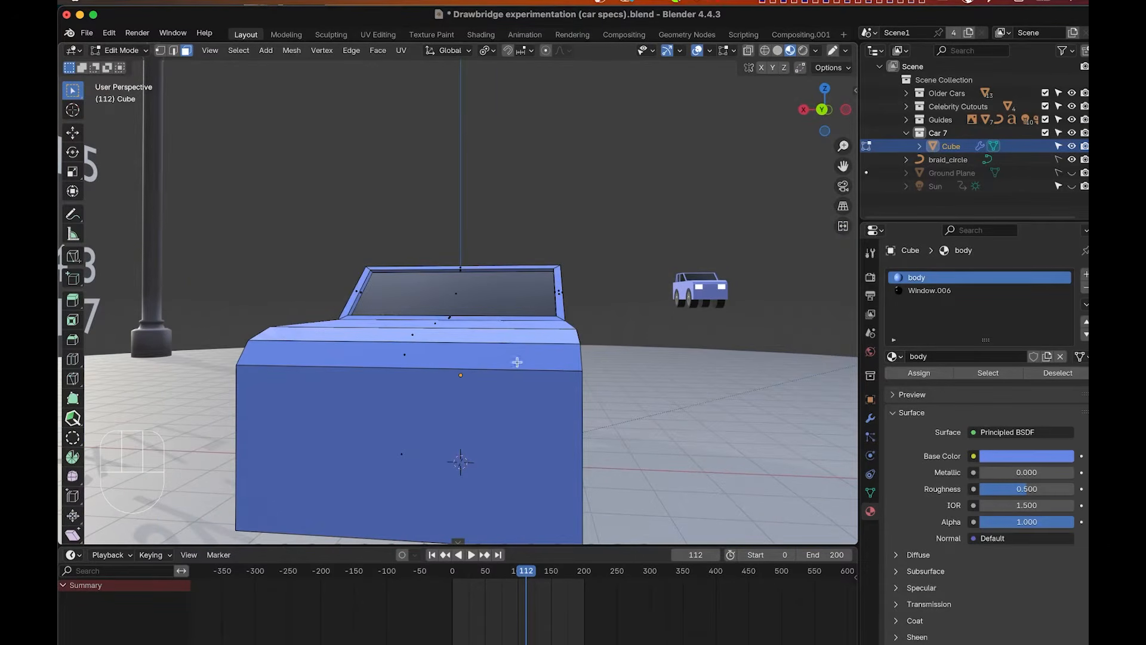
scroll(517, 361, up, 3)
key(ctrl+r)
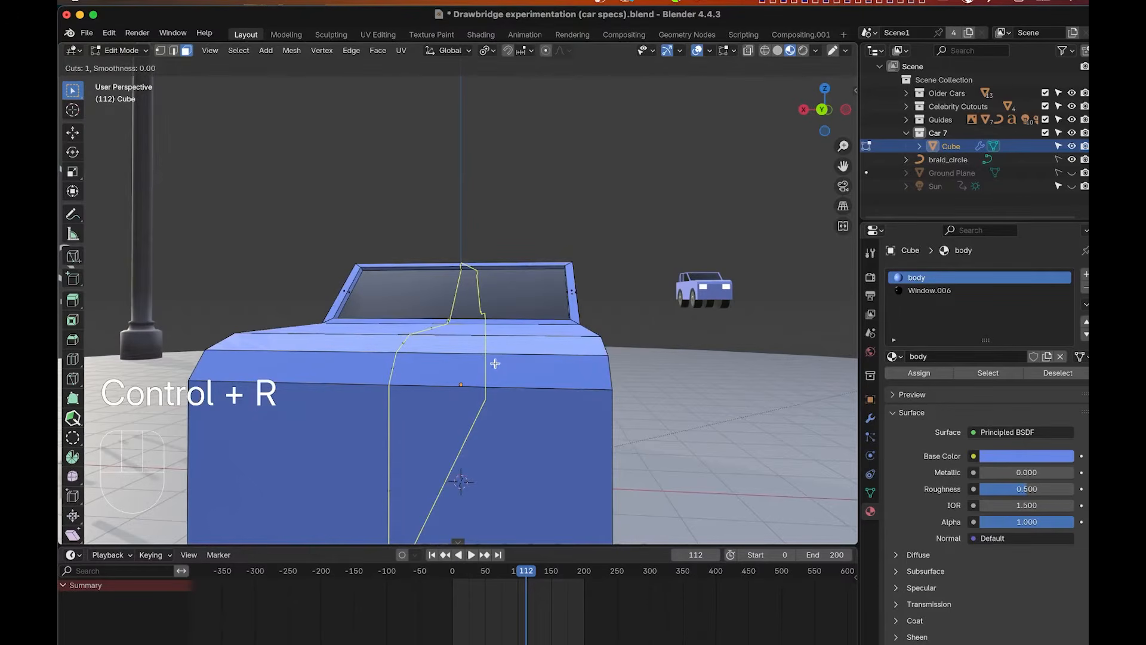
click(492, 365)
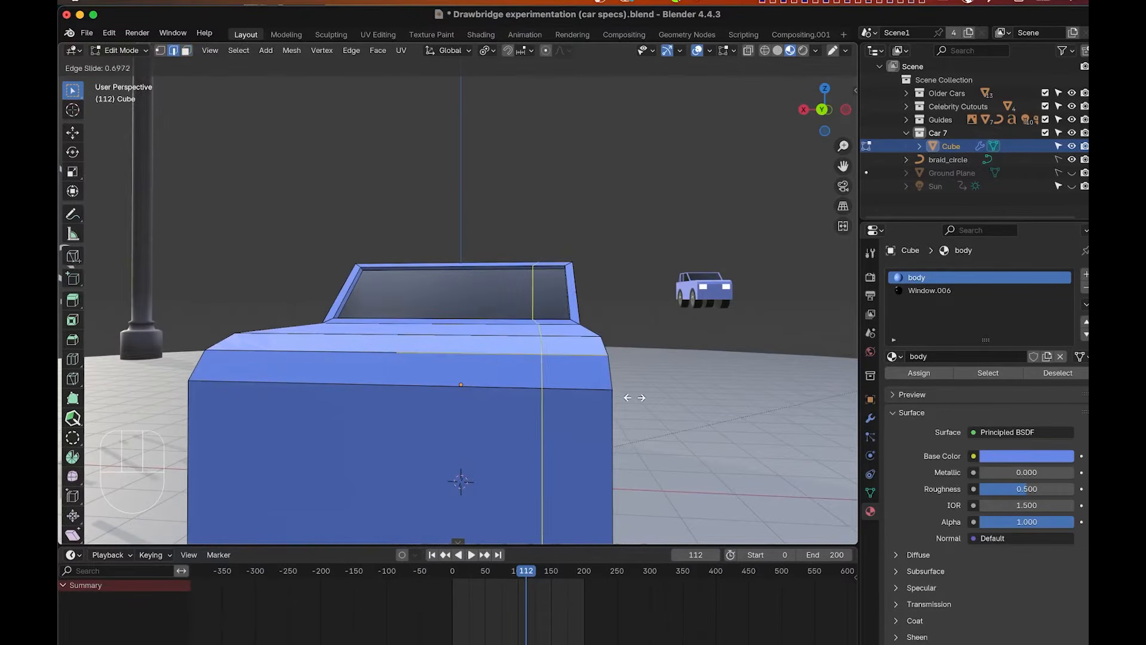
click(670, 398)
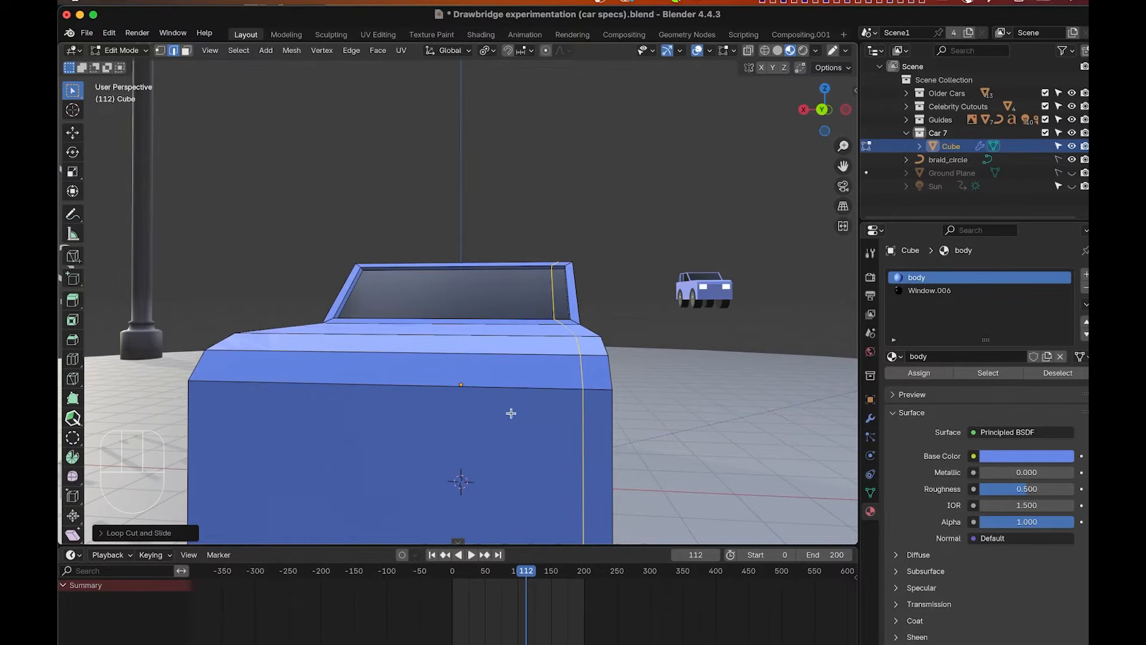
key(ctrl+r)
click(486, 404)
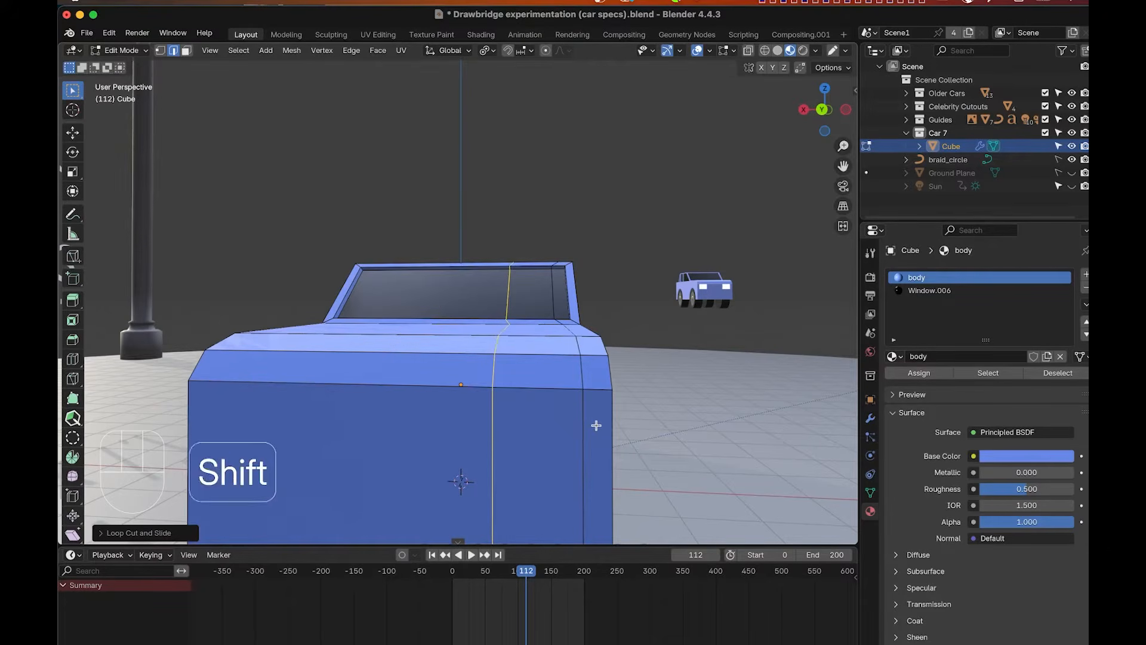
Add two horizontal loop cuts around the car body, one just below the front panel's upper edge and one slightly above its mid-height.
shift+scroll(596, 425, down, 5)
shift+scroll(596, 425, left, 2)
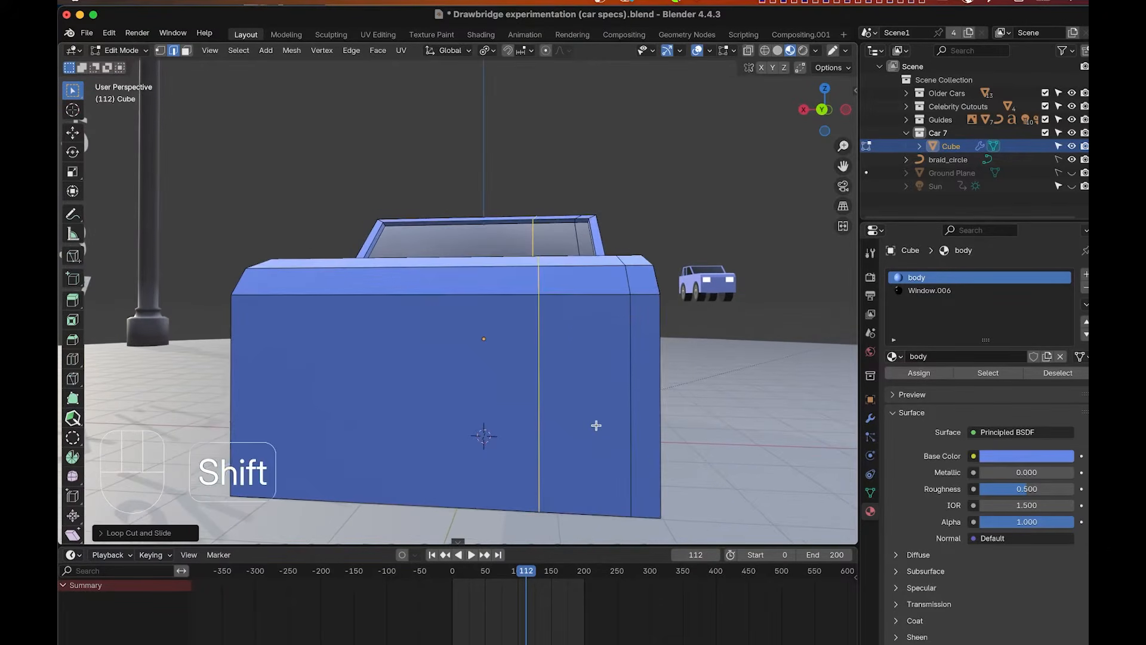
key(ctrl+r)
click(569, 334)
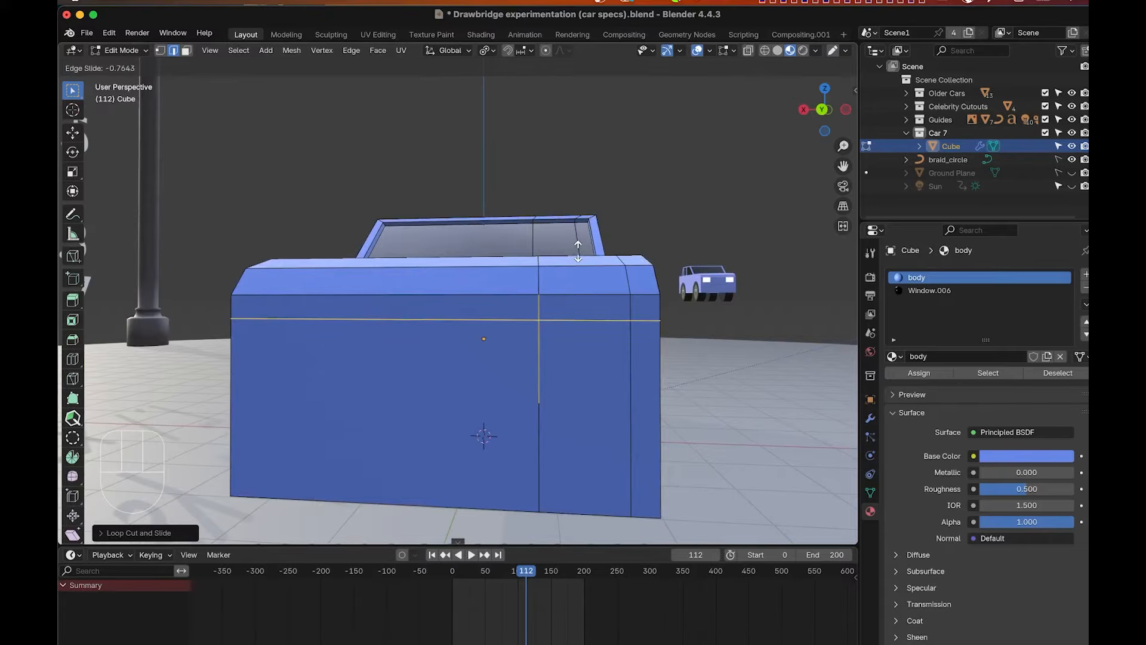
click(578, 252)
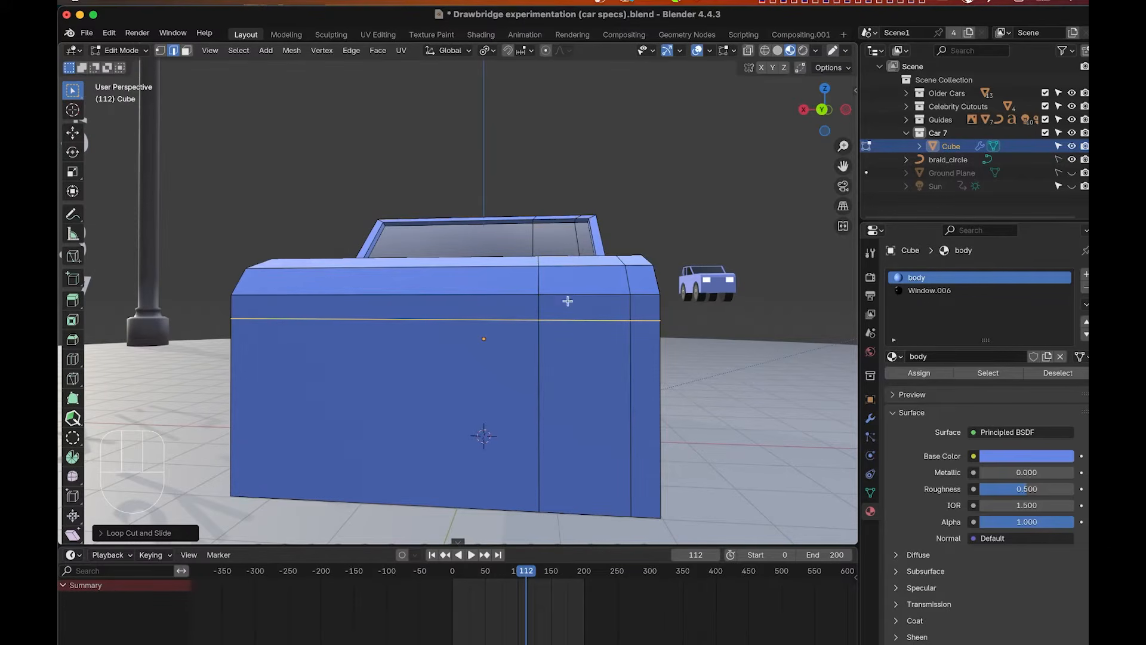
key(ctrl+r)
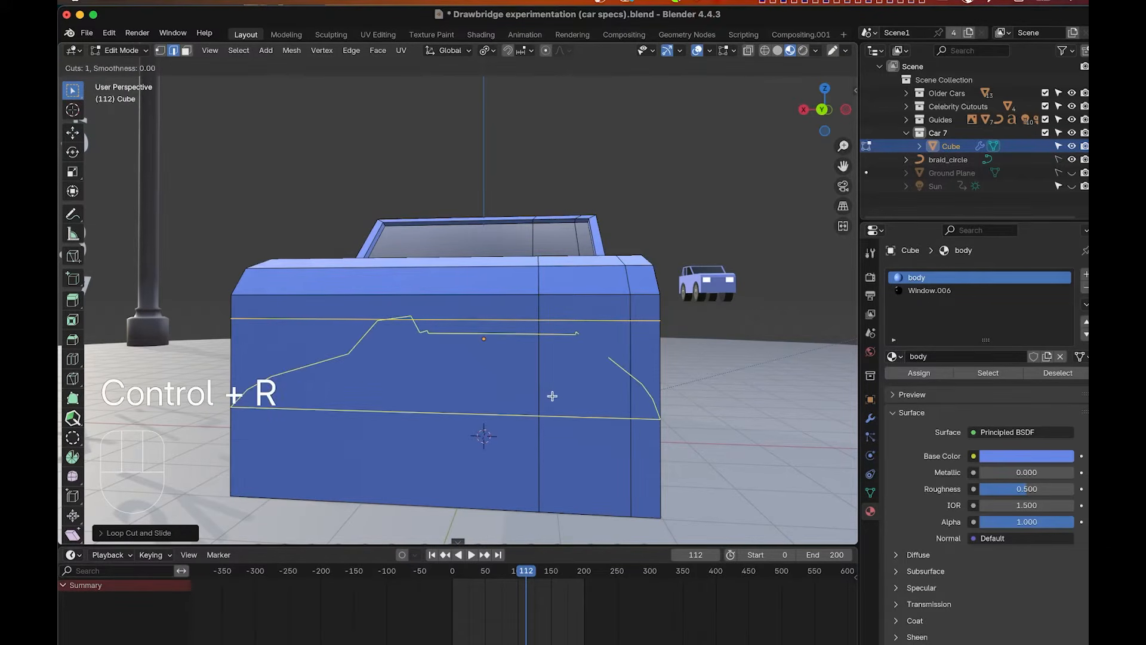
click(553, 396)
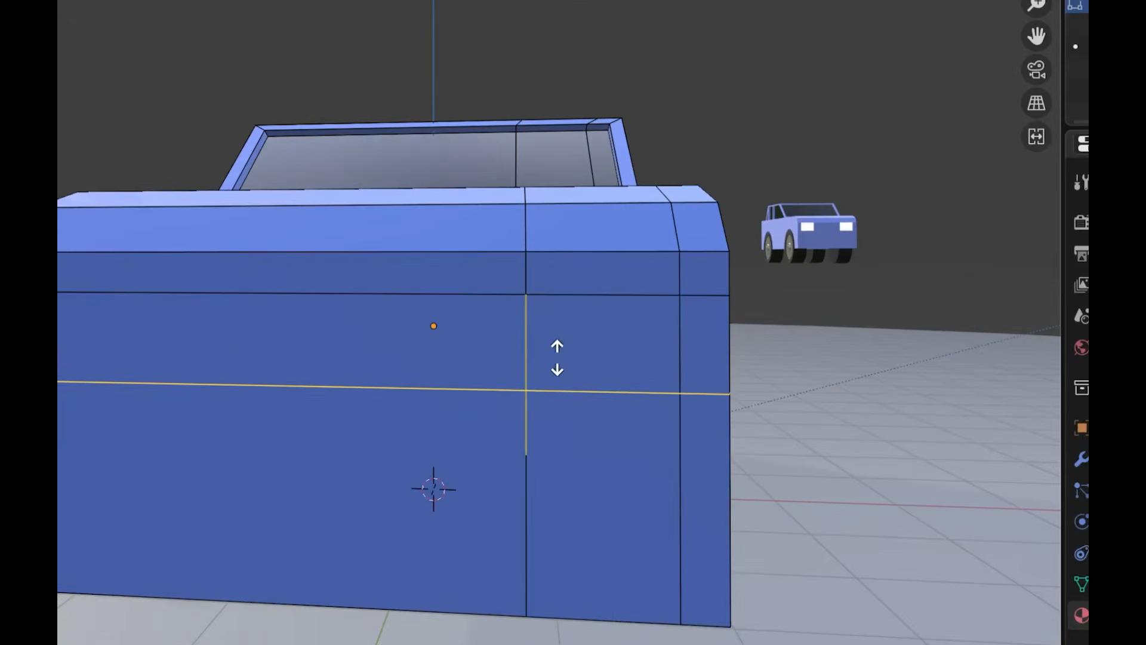
click(571, 359)
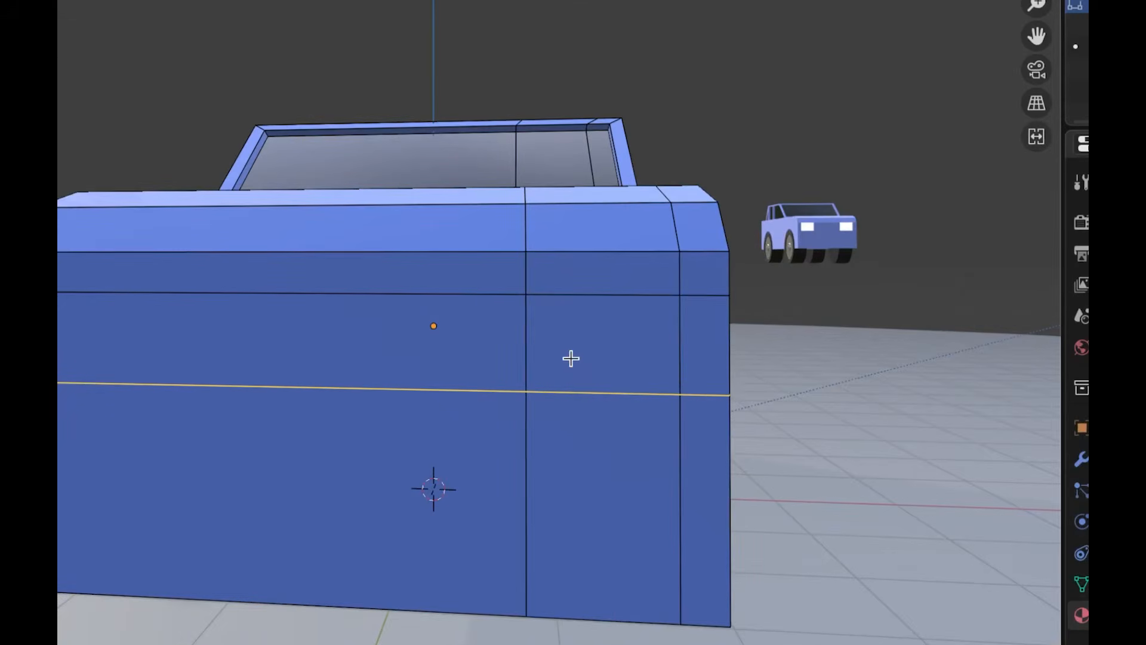
Select the headlight face framed by the loop cuts on the car's front and extrude it slightly inward.
key(3)
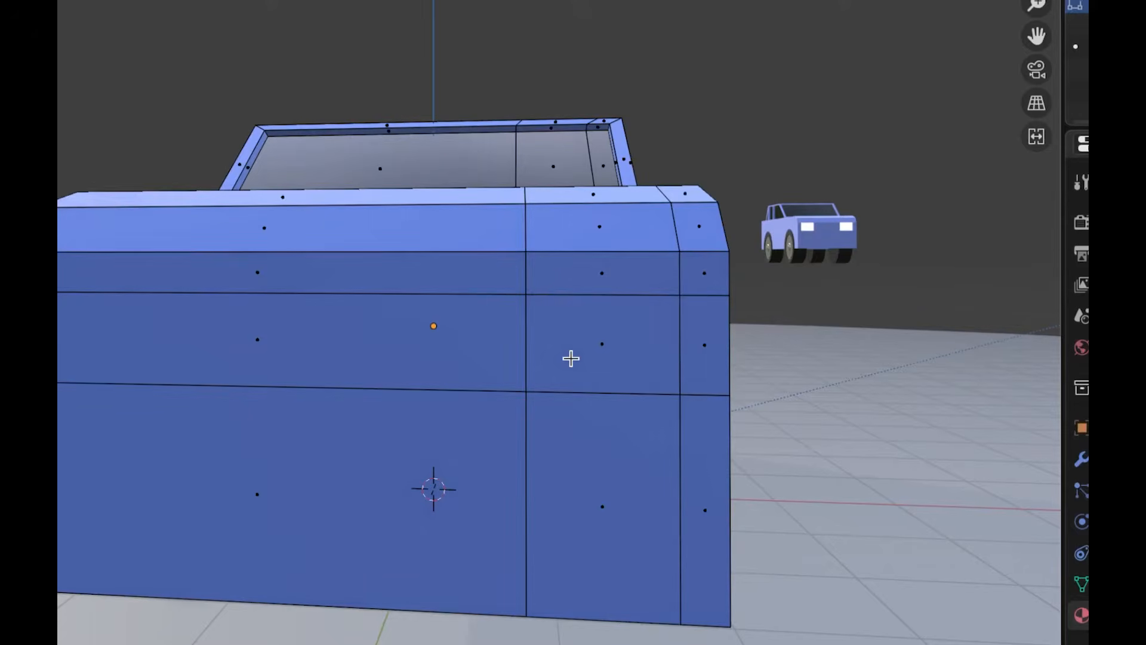
click(572, 347)
middle_drag(572, 346, 572, 347)
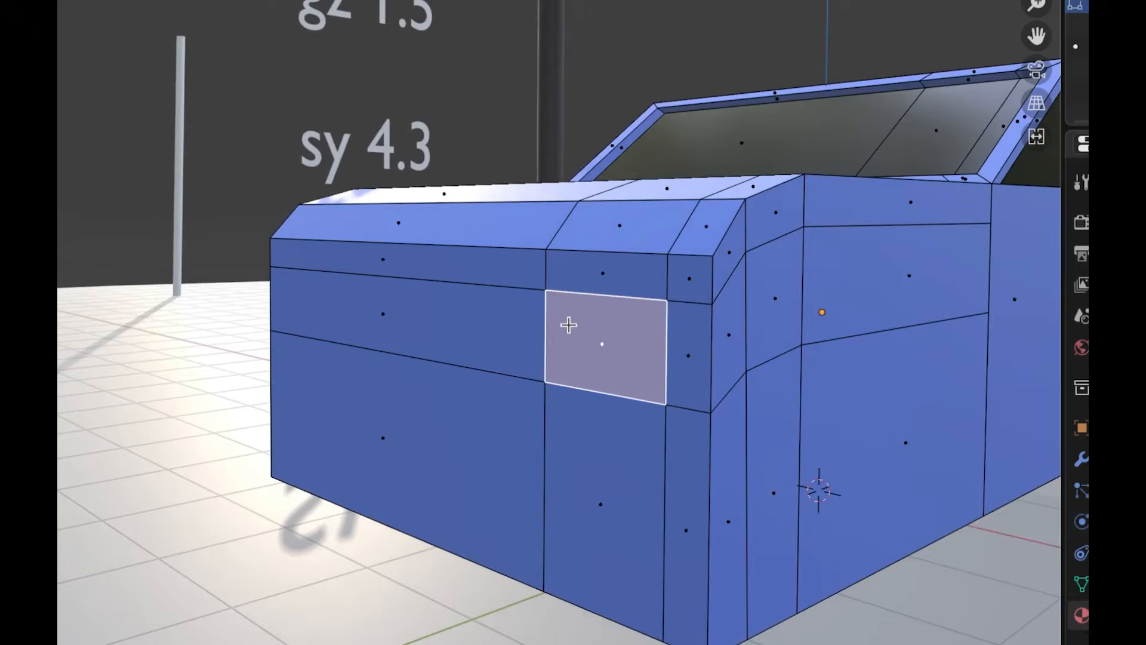
key(e)
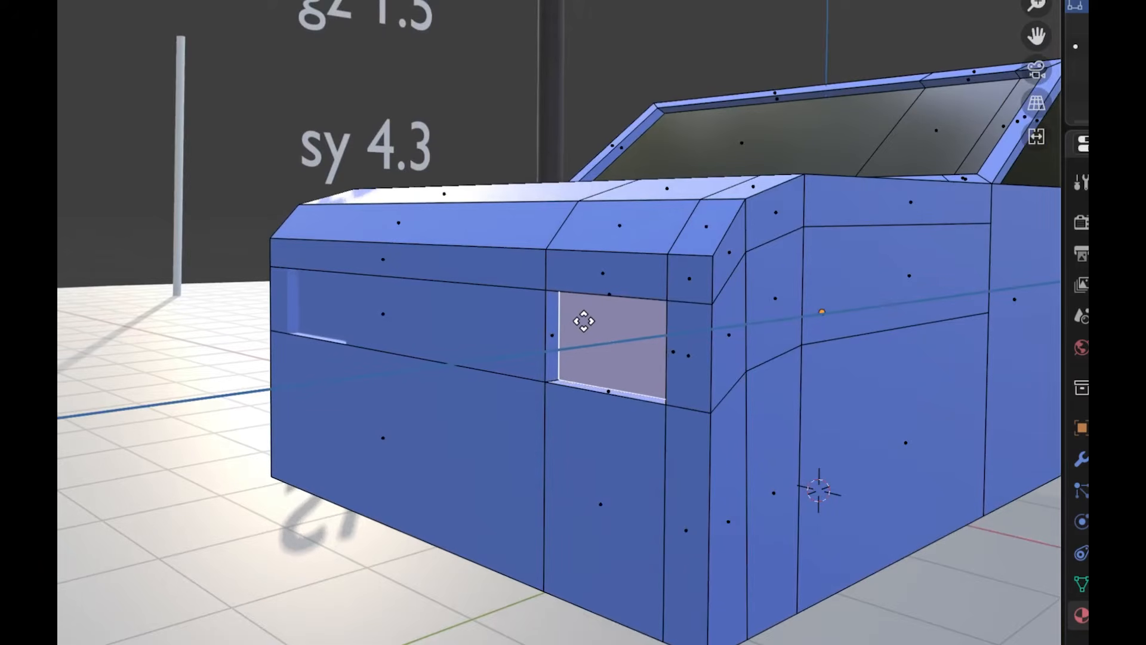
click(585, 322)
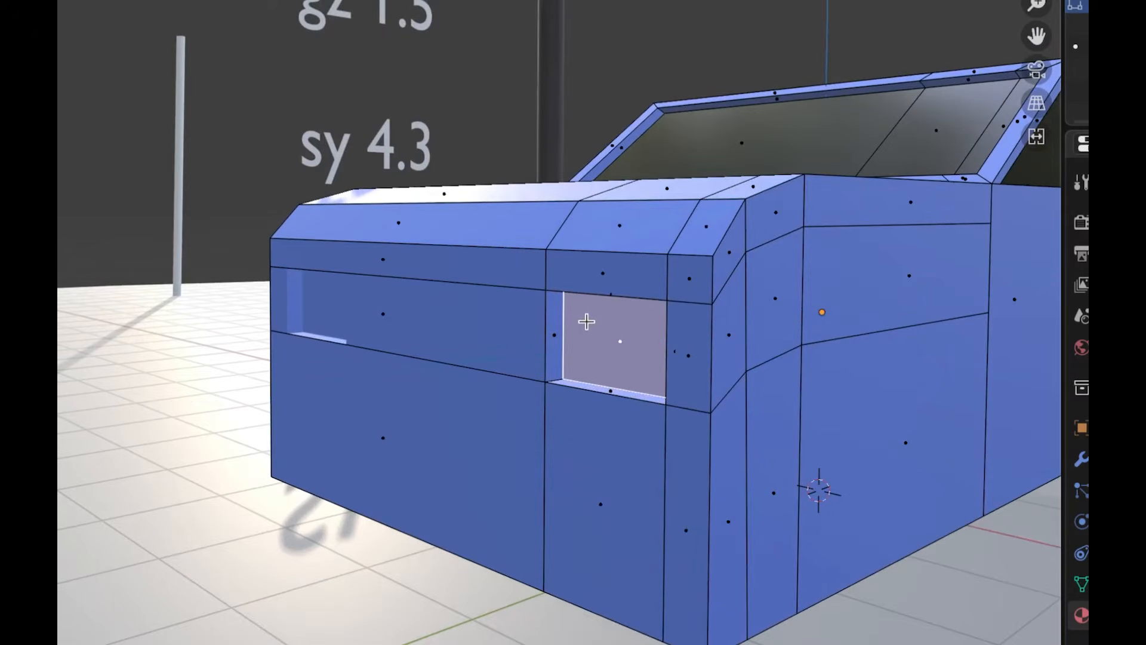
Add a third material to the car and name it fr light.
middle_drag(586, 321, 587, 321)
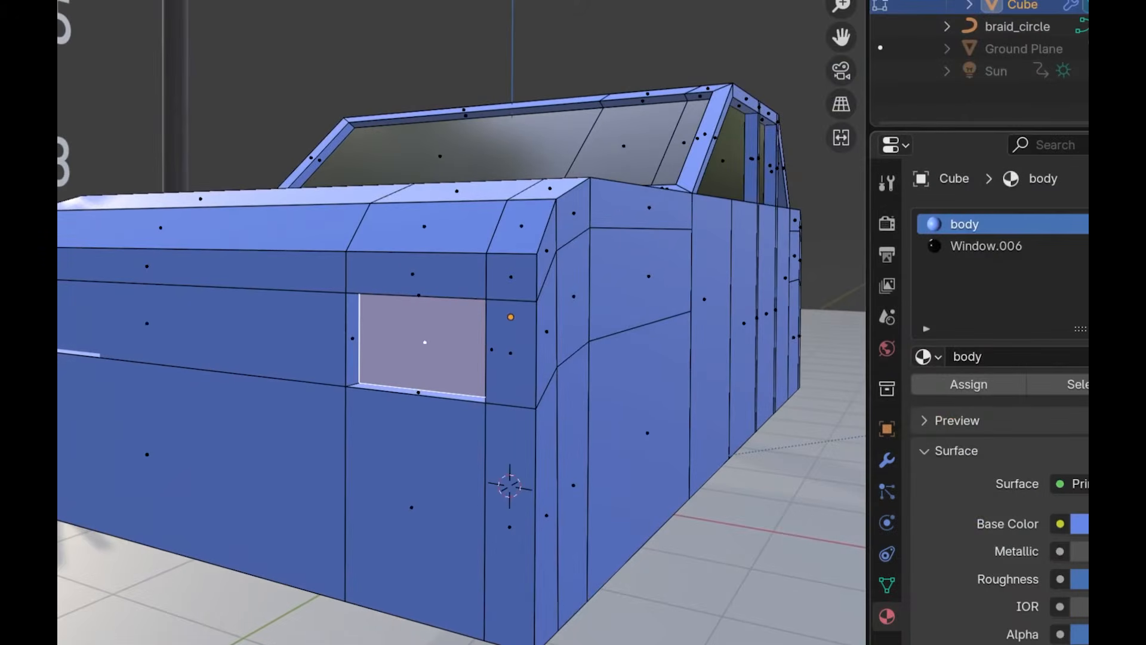
click(1143, 224)
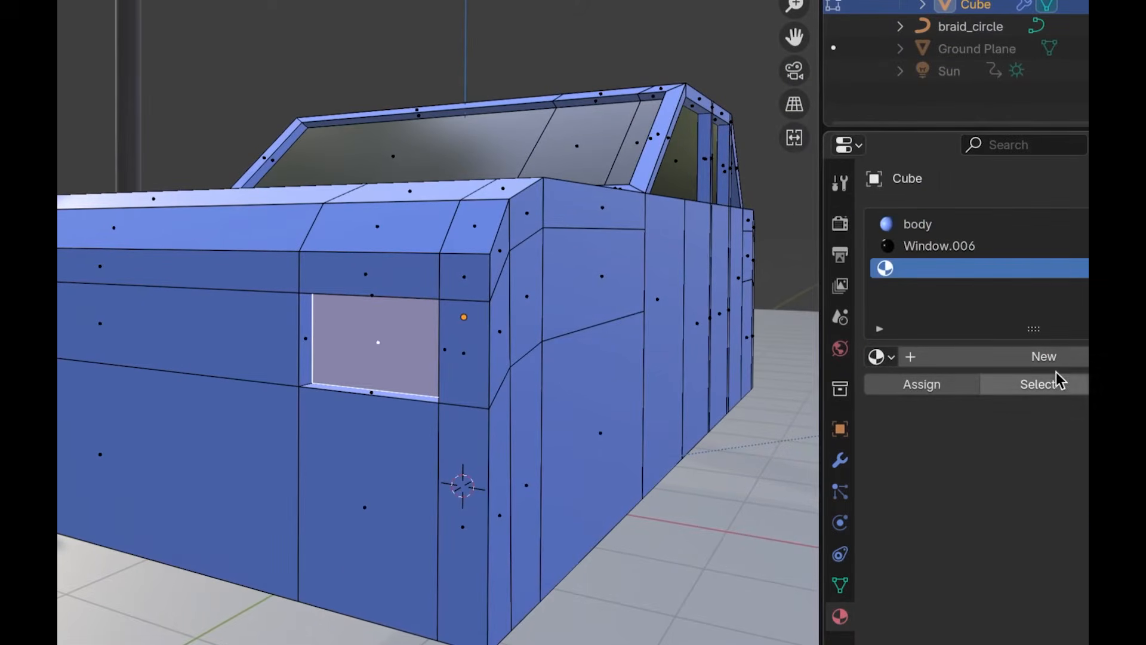
click(1061, 356)
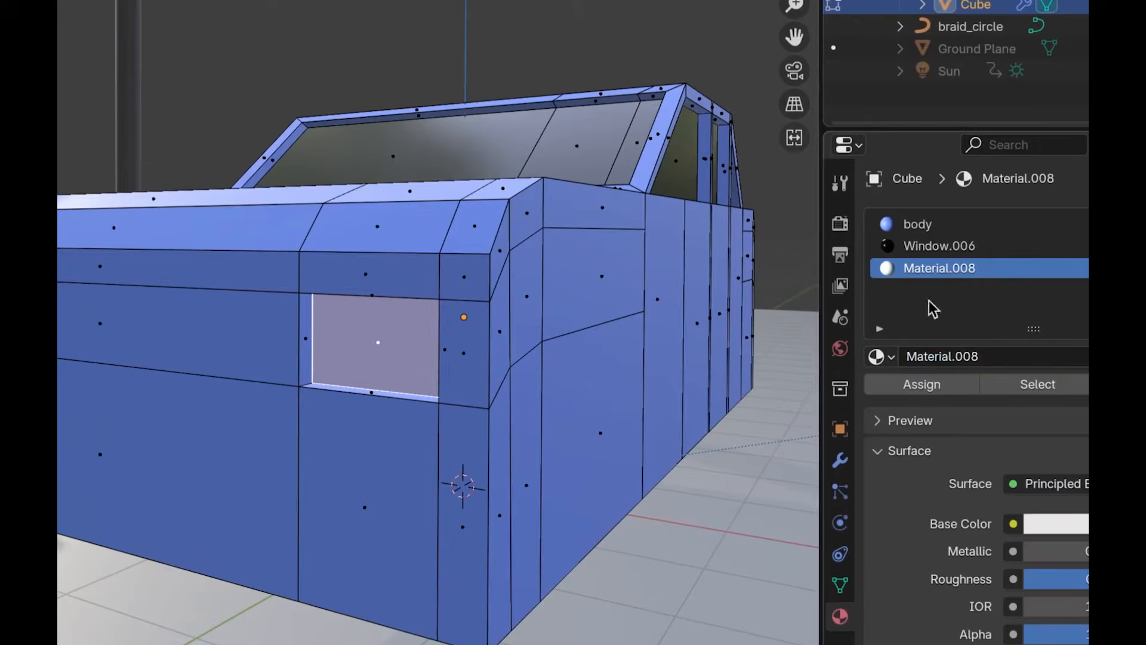
double_click(926, 267)
text(fr)
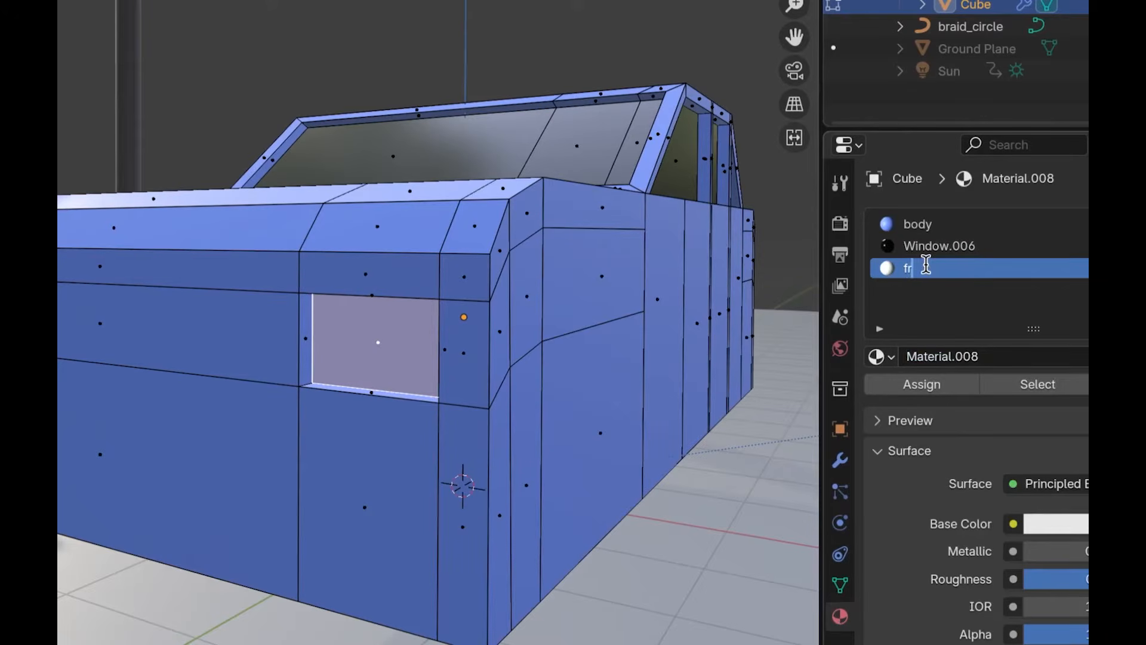
text( light)
key(Return)
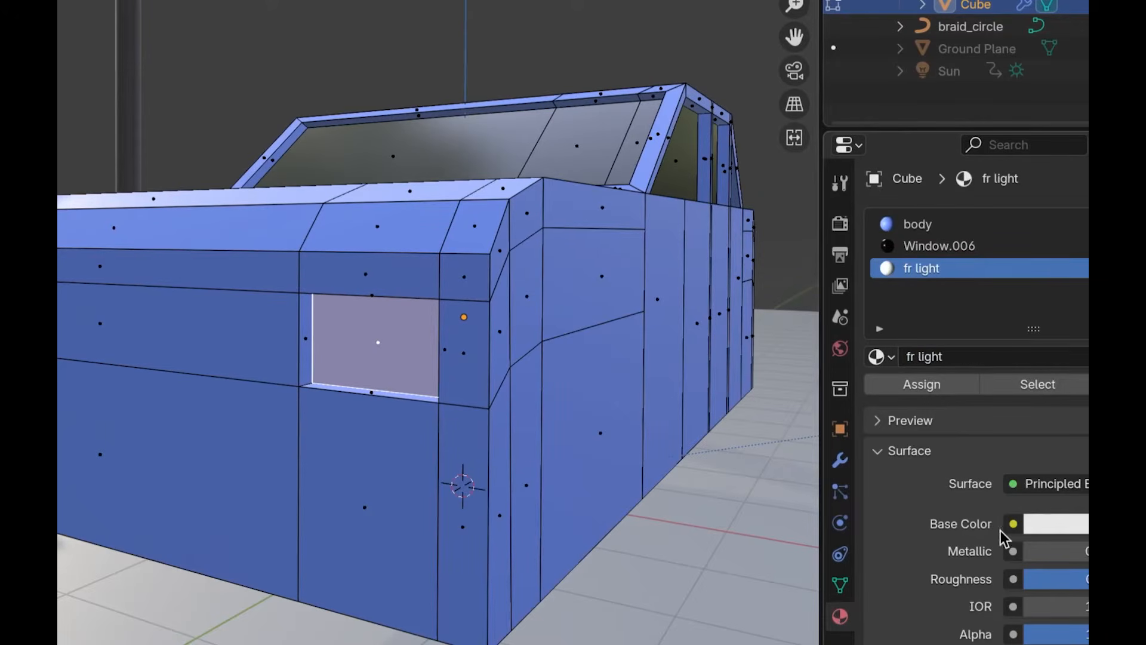
Change the fr light material's surface to Emission with a warm off-white color and assign it to the recessed headlight face.
click(1045, 525)
click(1056, 483)
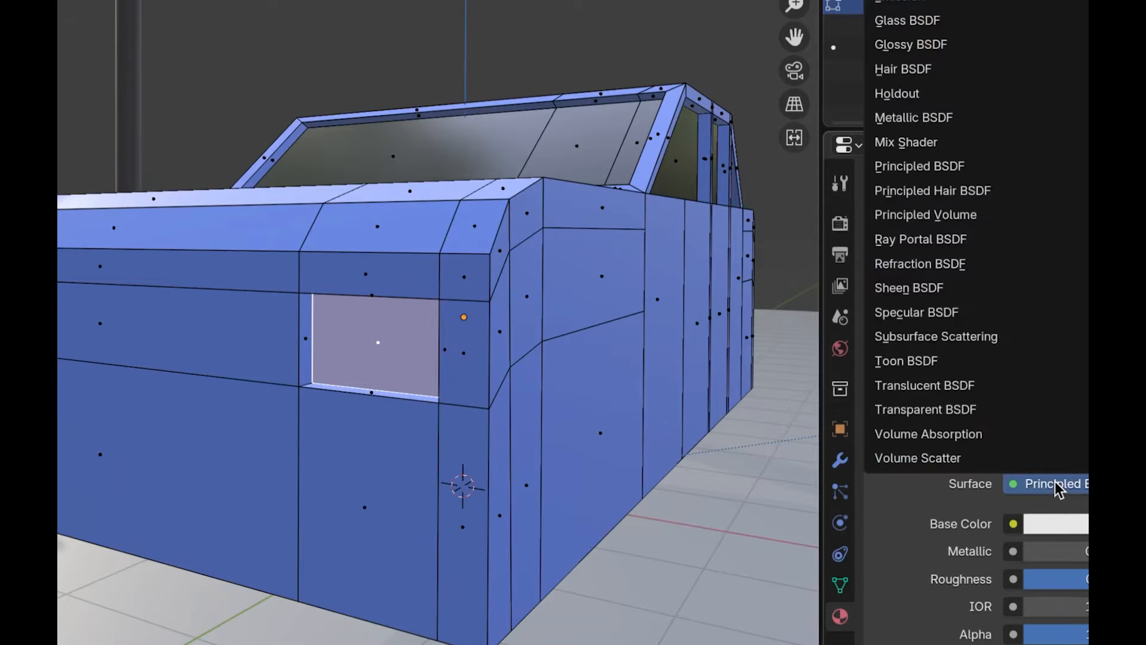
click(975, 5)
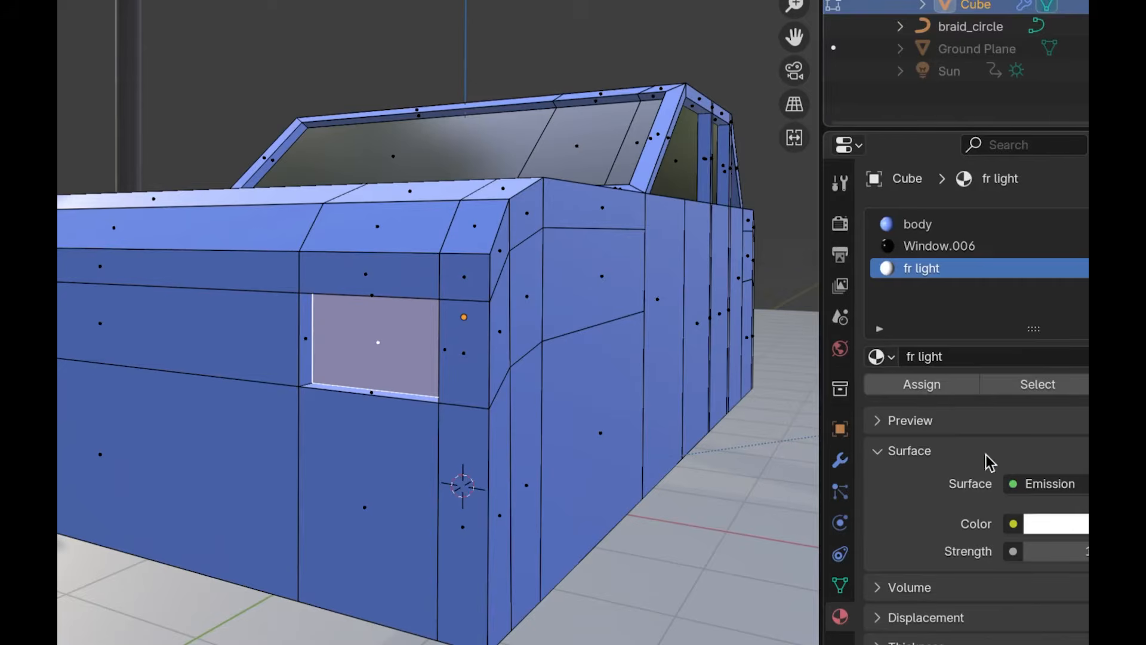
click(1050, 528)
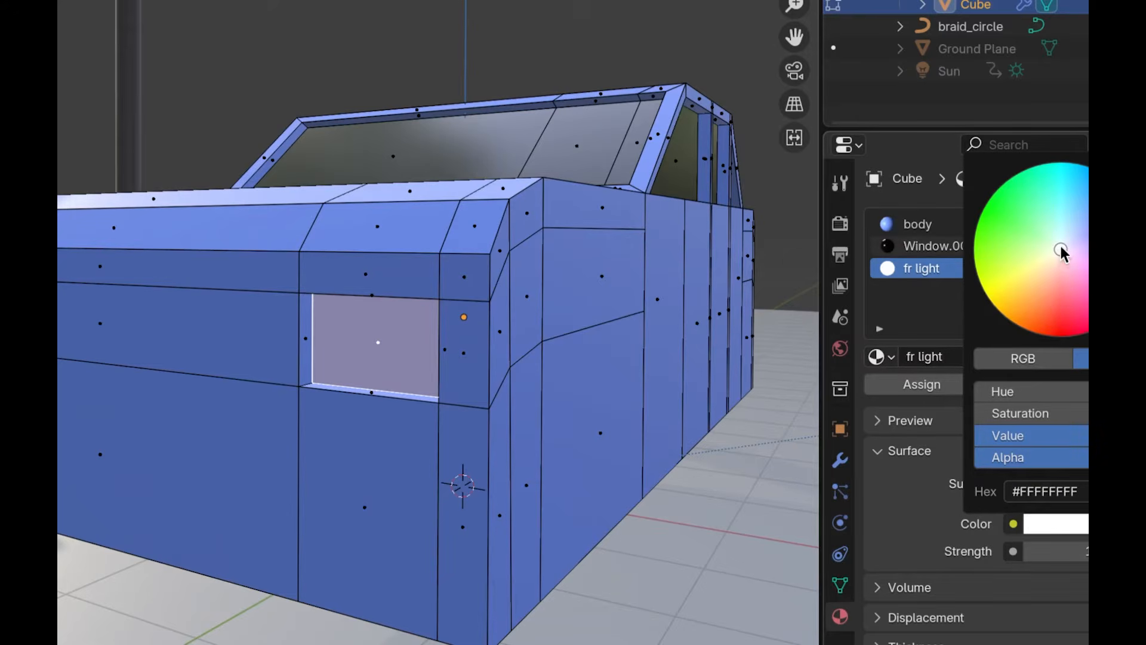
click(1036, 266)
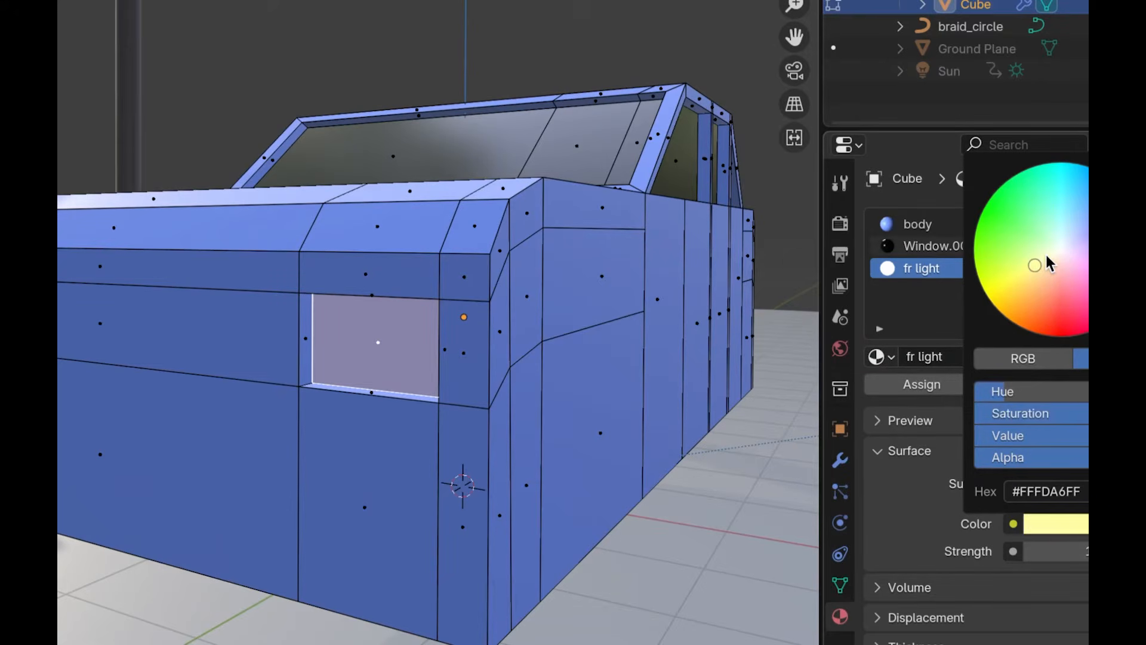
click(1056, 252)
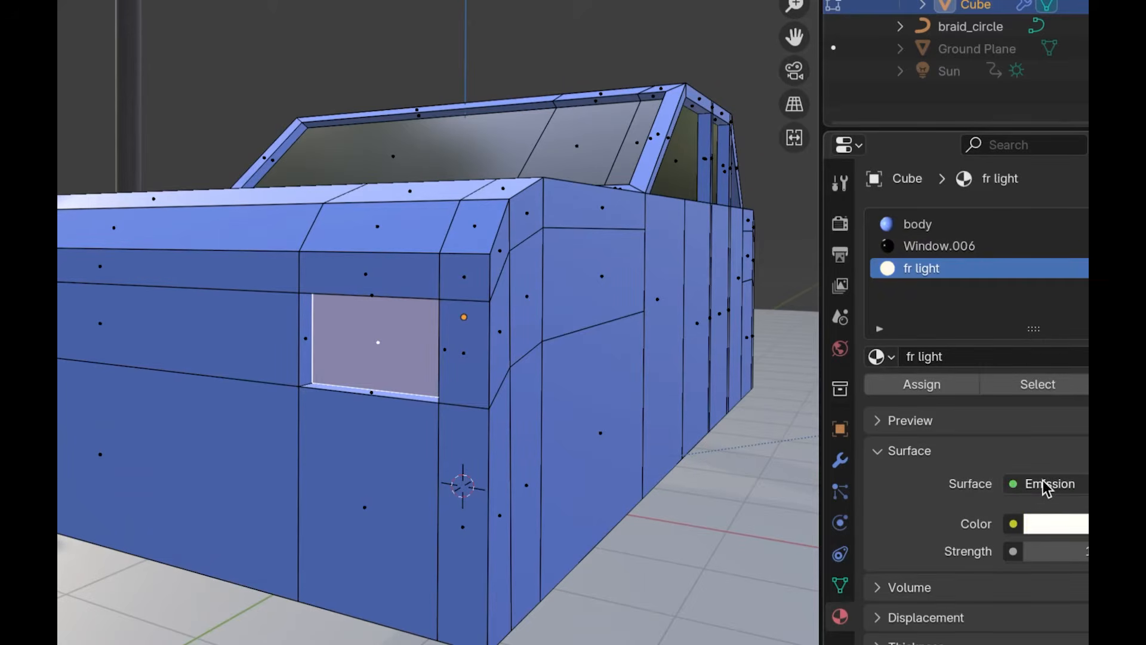
click(933, 385)
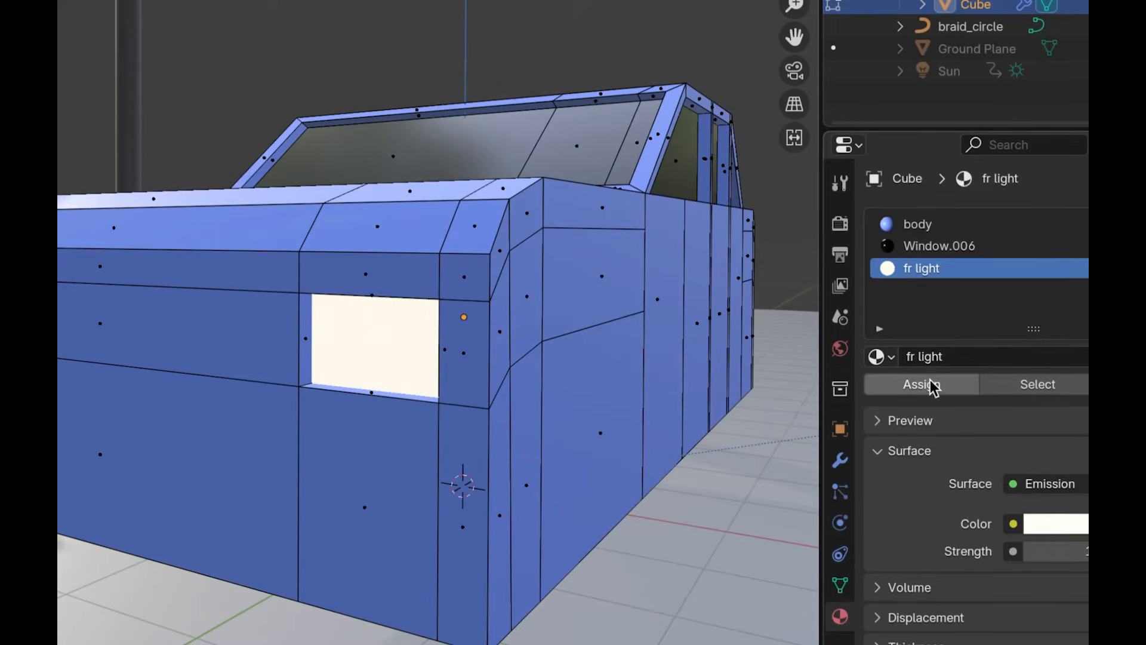
Select the matching taillight face near the outer edge of the car's rear and extrude it slightly inward.
click(543, 348)
scroll(544, 349, left, 10)
scroll(544, 349, right, 4)
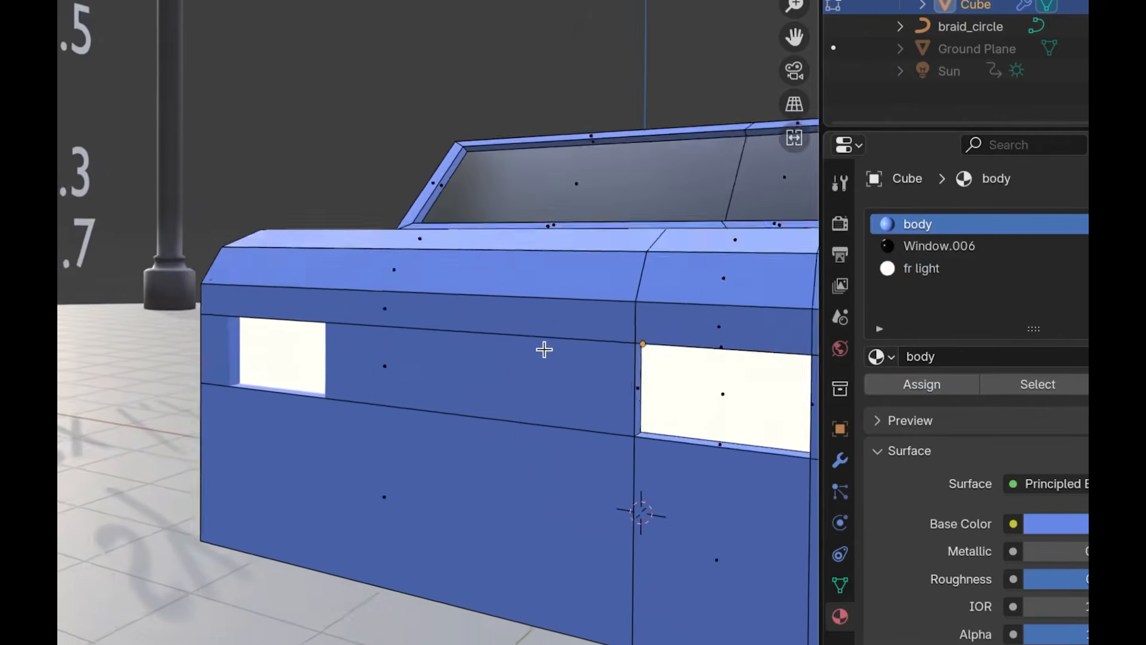
scroll(544, 349, right, 12)
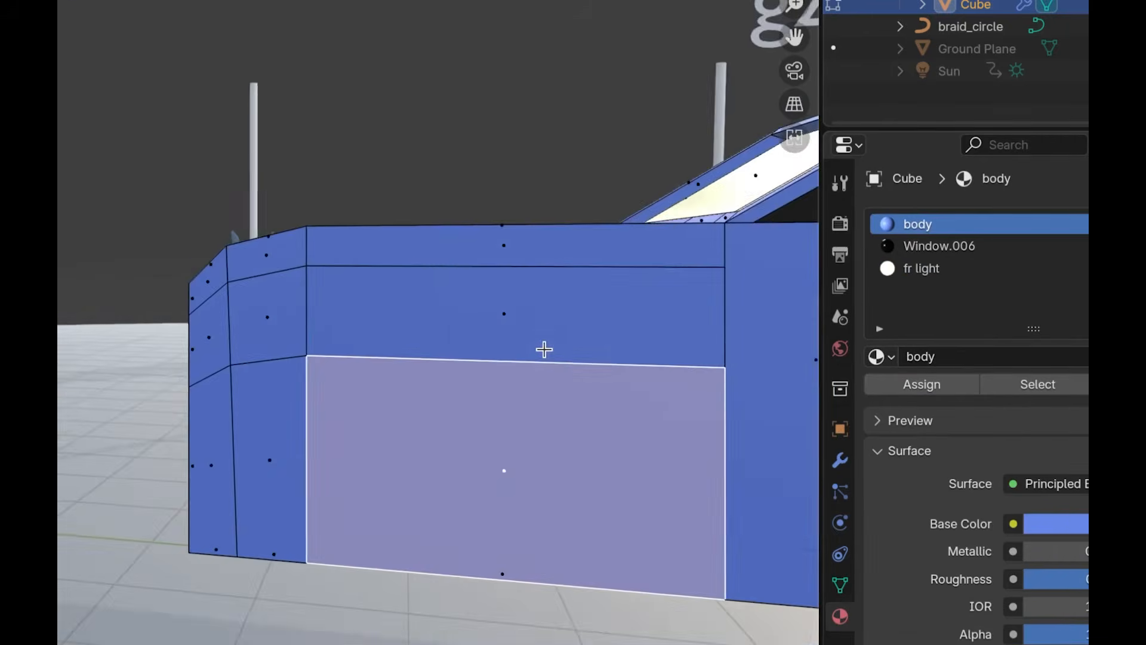
scroll(544, 349, right, 12)
scroll(544, 349, down, 6)
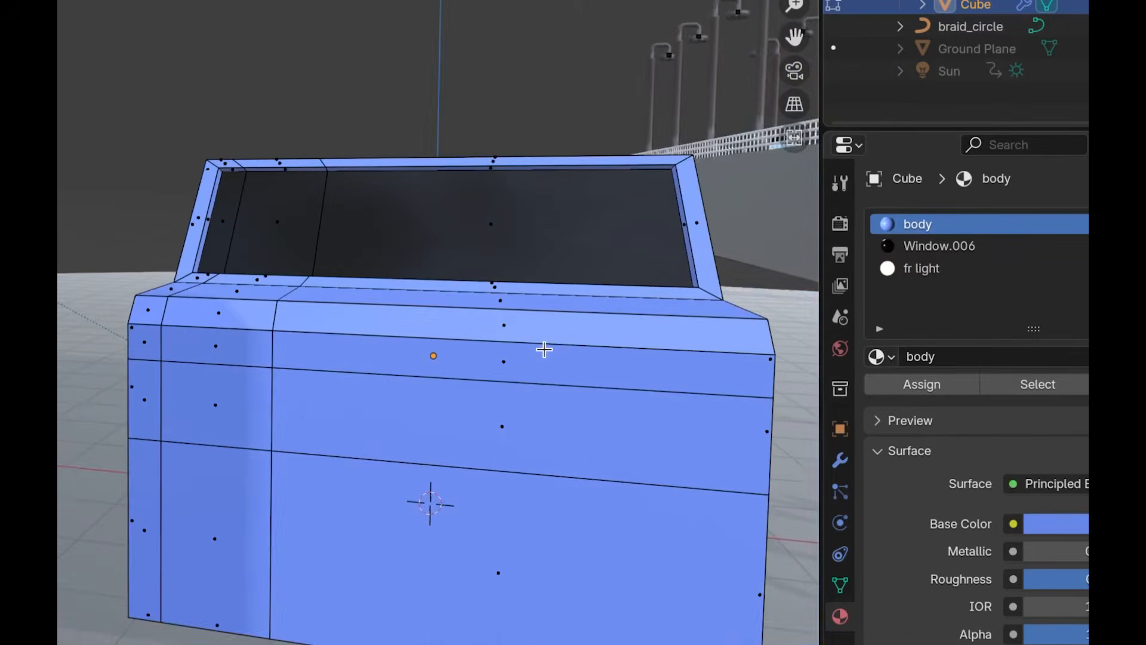
scroll(544, 349, left, 8)
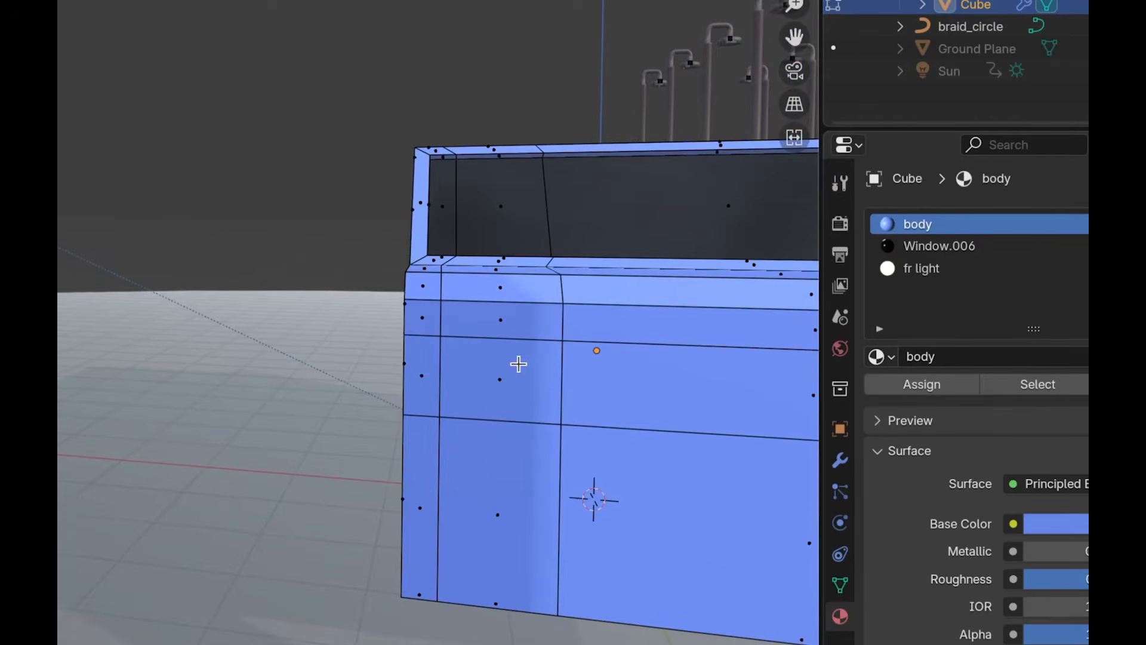
click(519, 364)
scroll(519, 364, left, 8)
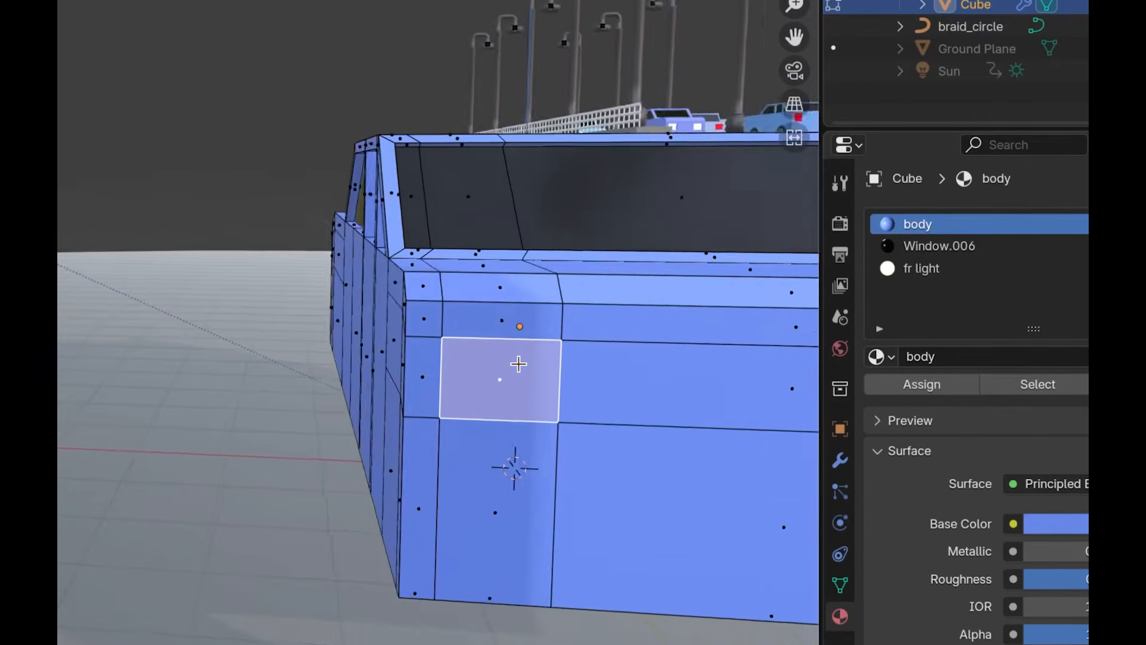
scroll(518, 364, left, 4)
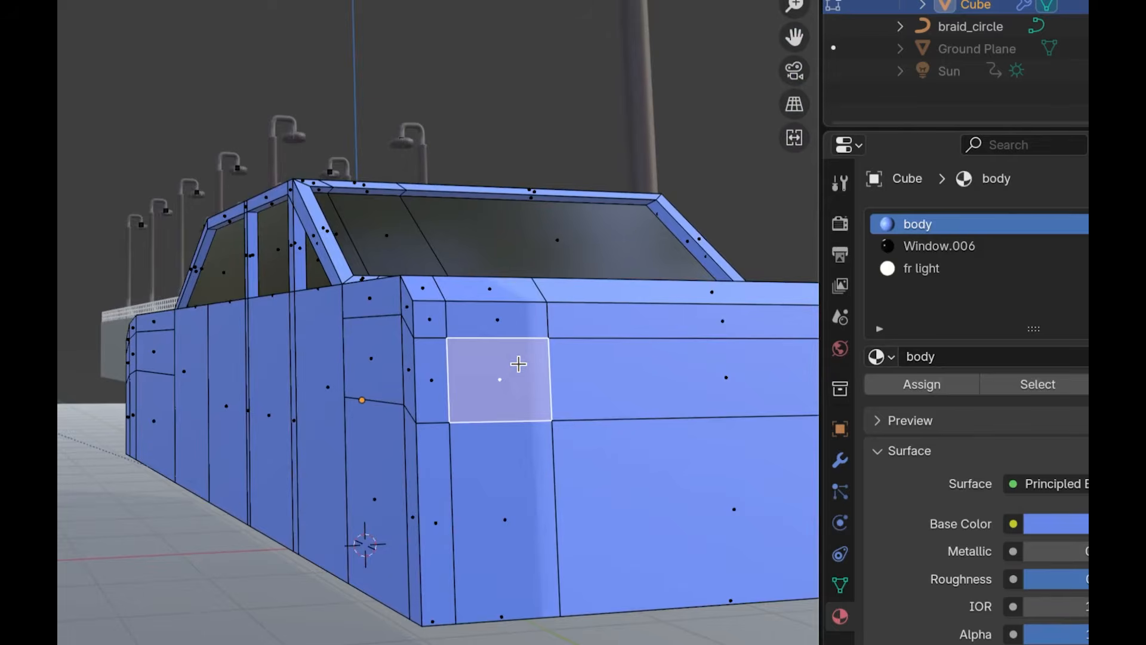
scroll(518, 364, left, 4)
scroll(518, 363, left, 6)
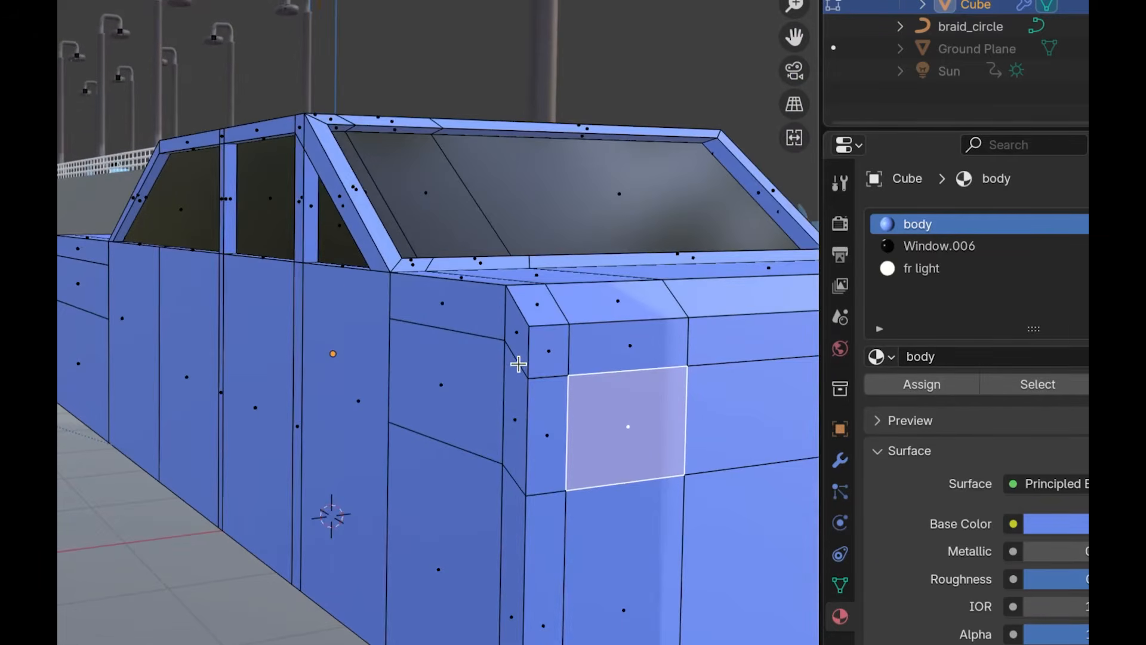
scroll(519, 364, right, 8)
scroll(518, 364, left, 5)
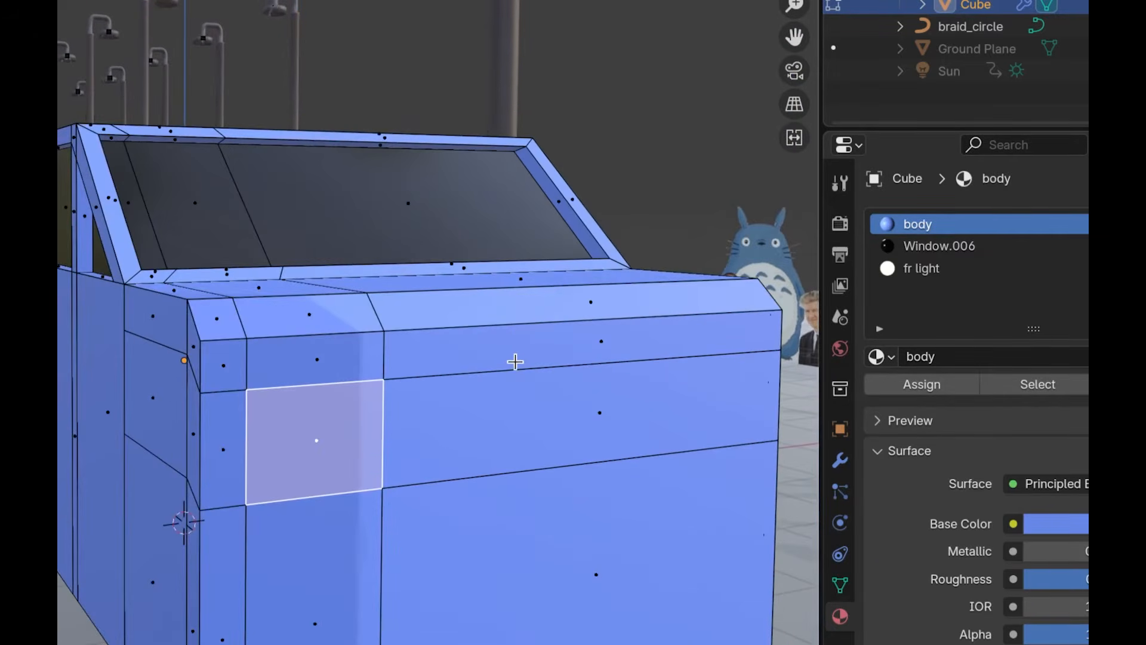
key(e)
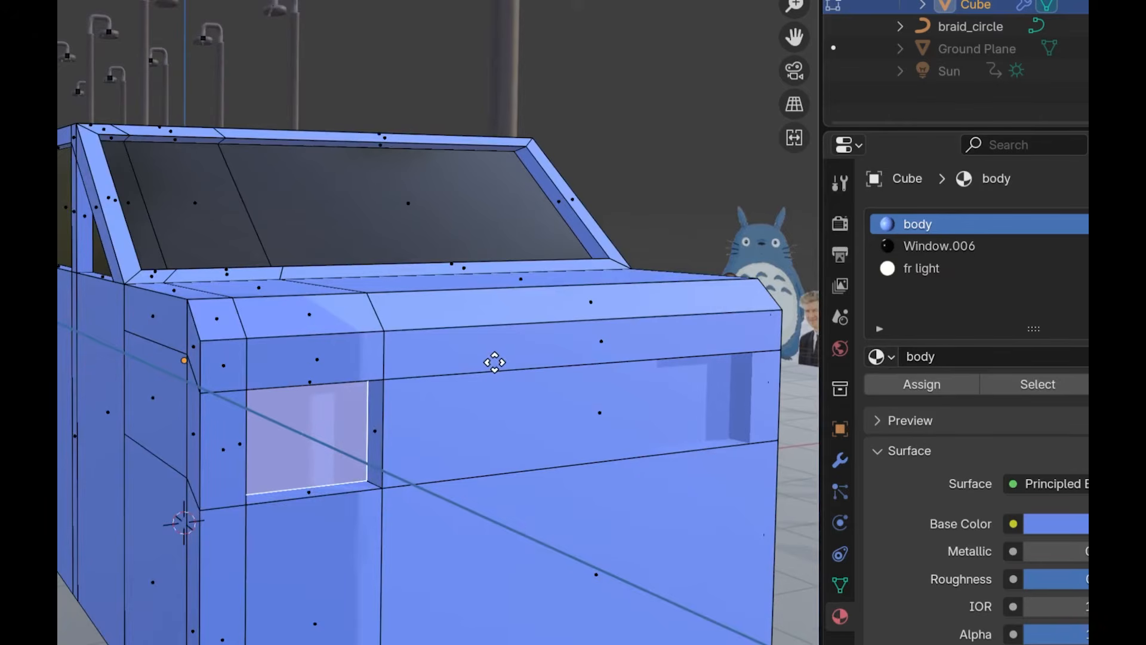
click(494, 362)
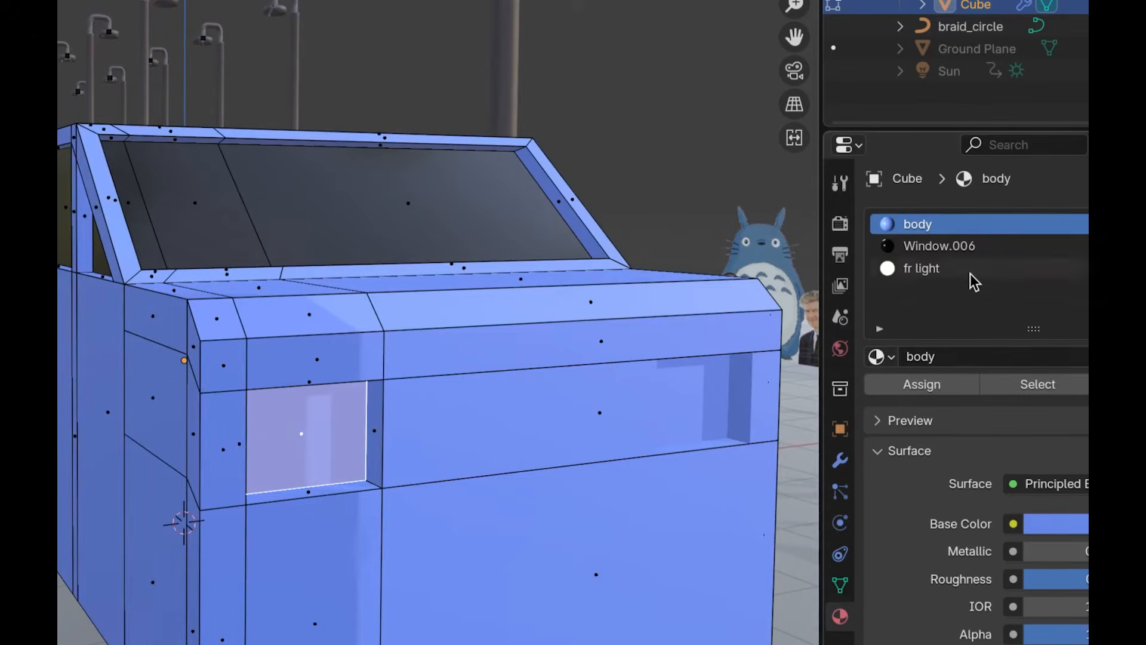
Add a fourth material to the car and name it back light.
click(1088, 224)
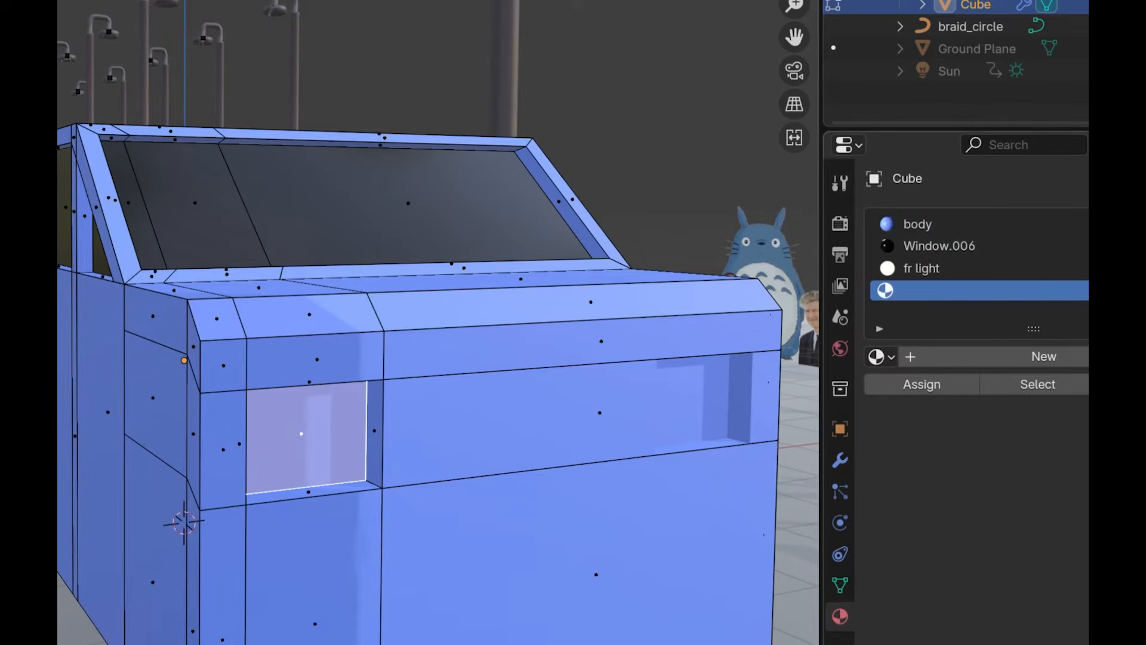
click(1017, 352)
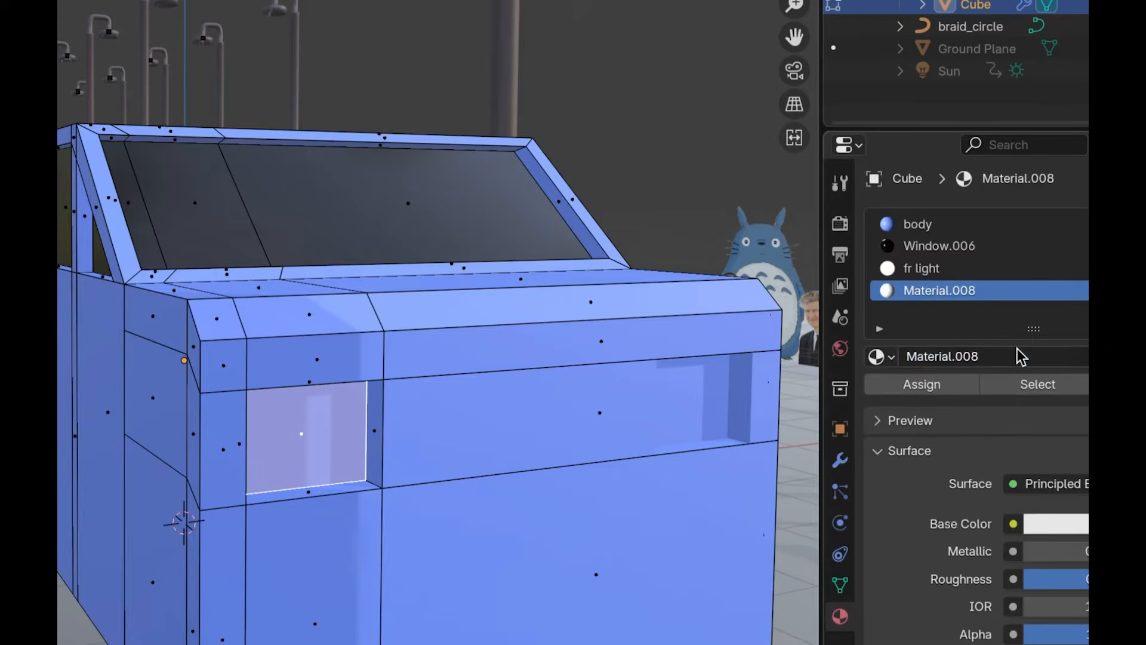
double_click(942, 292)
text(back)
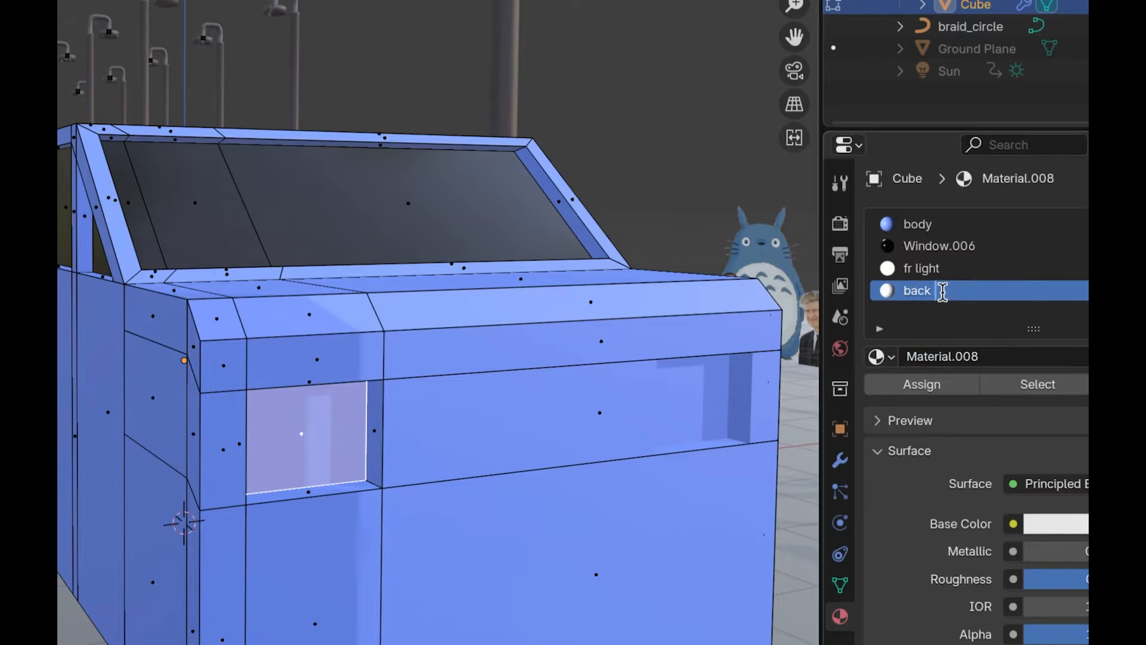
text( light)
key(Return)
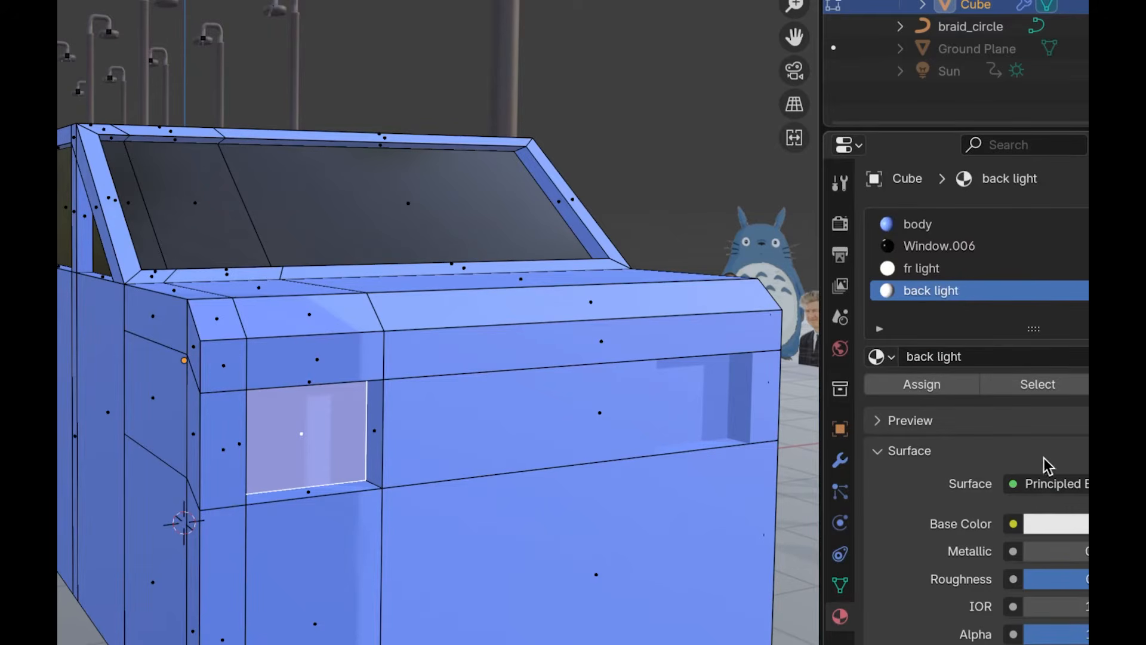
Change the back light material's surface to Emission, set its color to red #FF1414FF, and assign it to the recessed taillight face.
click(1049, 485)
click(934, 8)
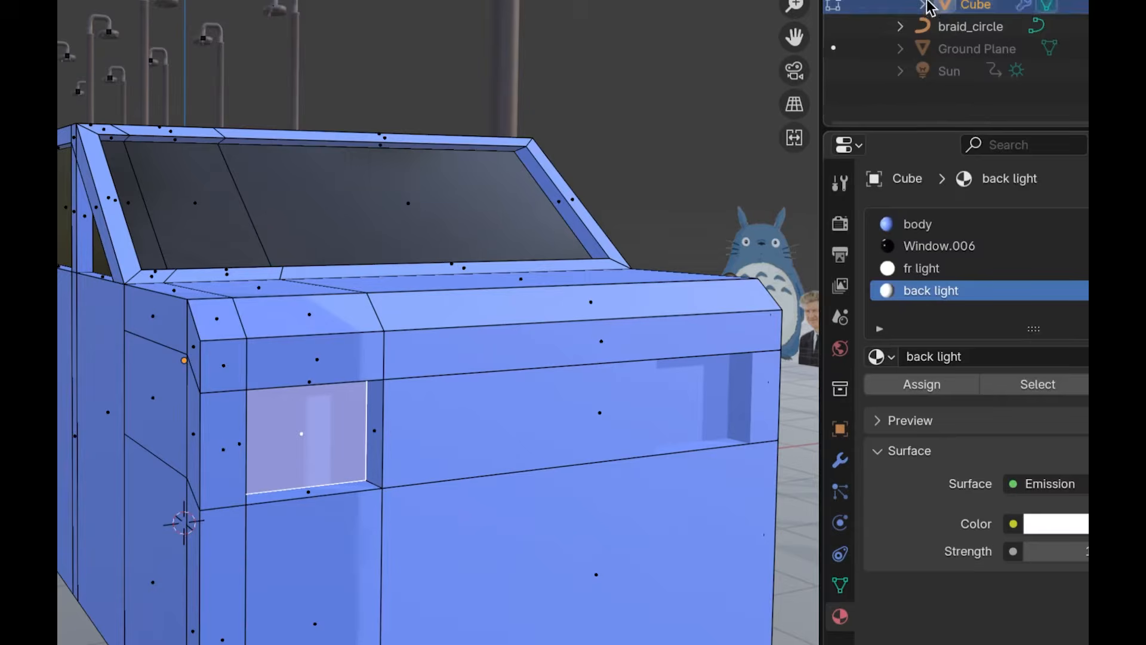
click(1055, 525)
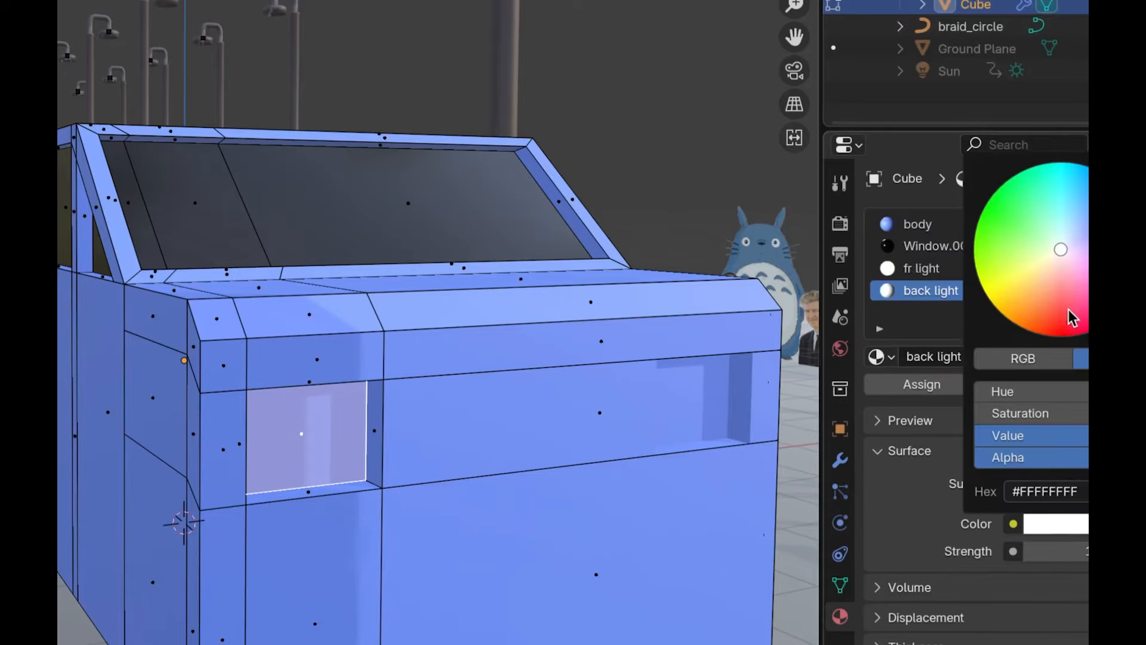
click(1061, 334)
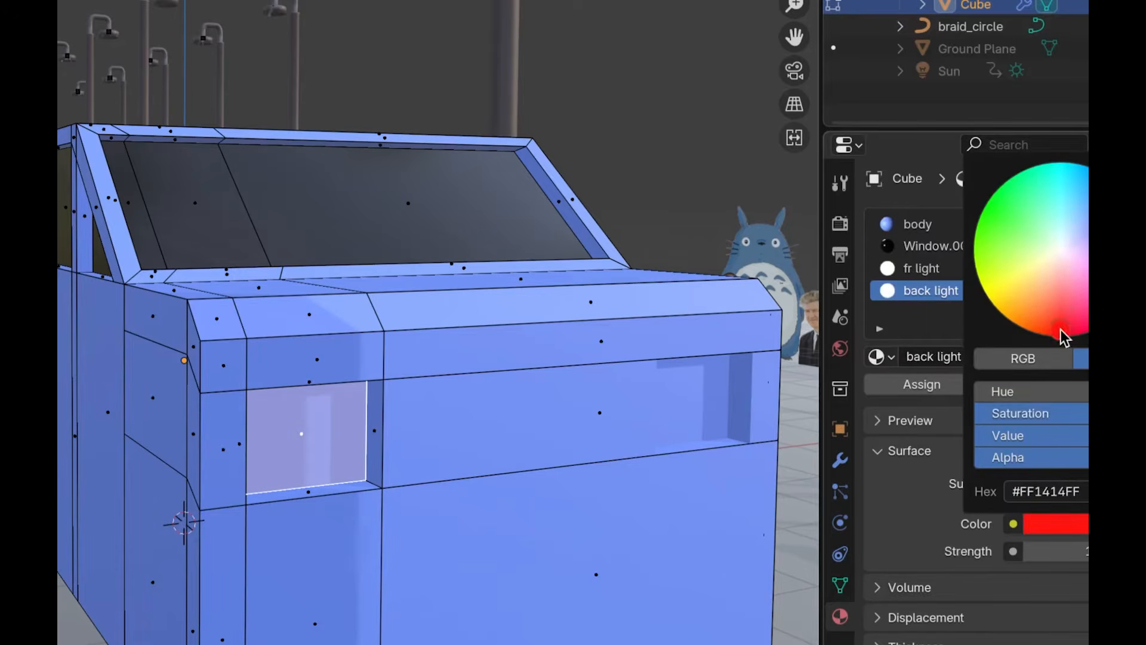
click(946, 386)
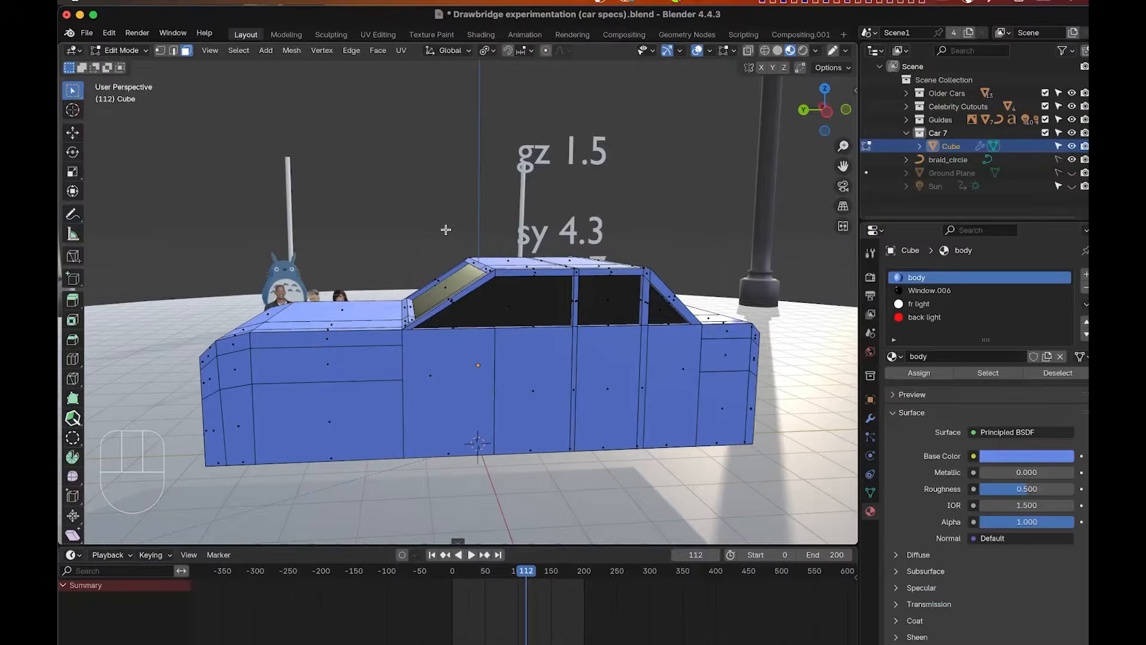
Apply the car's Mirror modifier in Object Mode.
scroll(719, 344, right, 10)
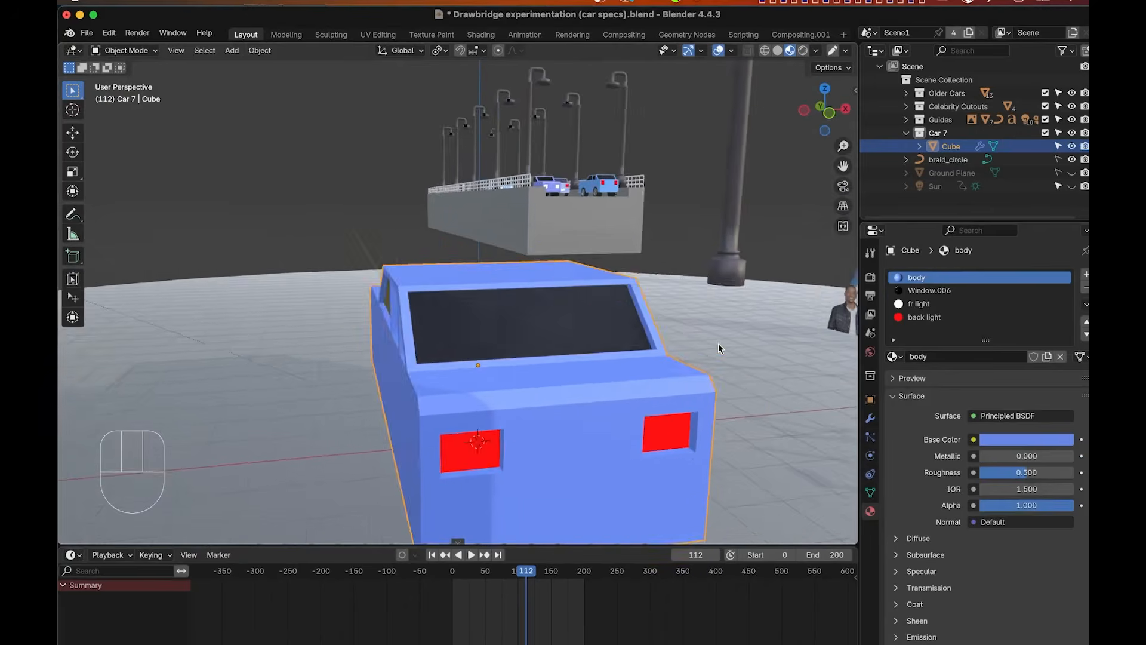
scroll(718, 345, left, 10)
scroll(719, 344, left, 15)
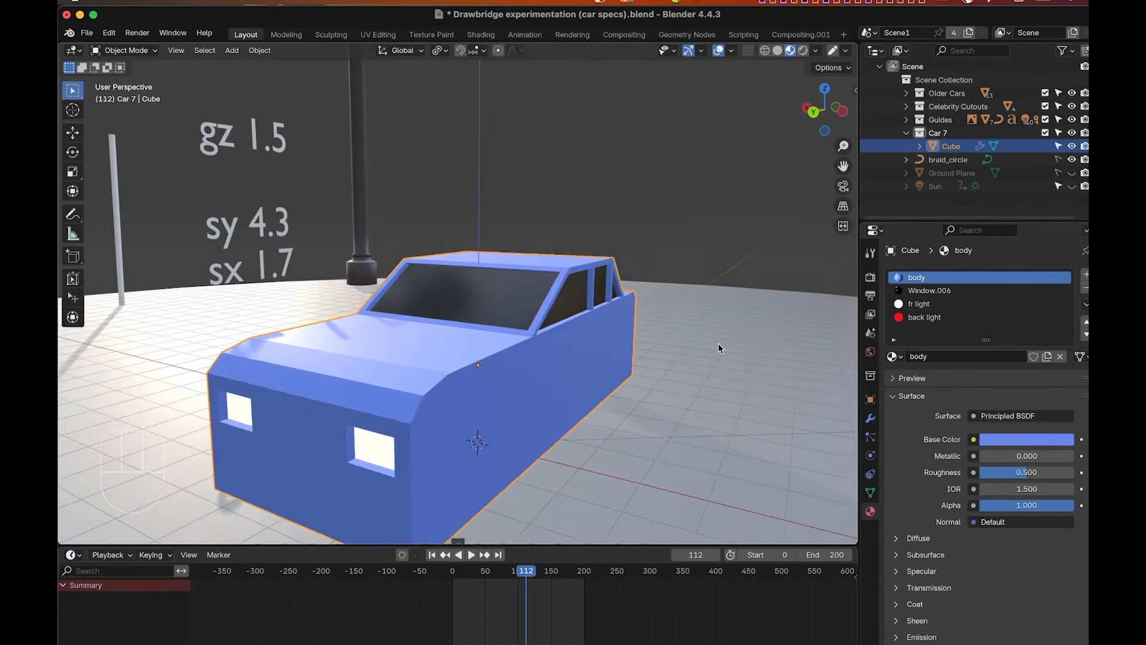
shift+scroll(621, 388, down, 5)
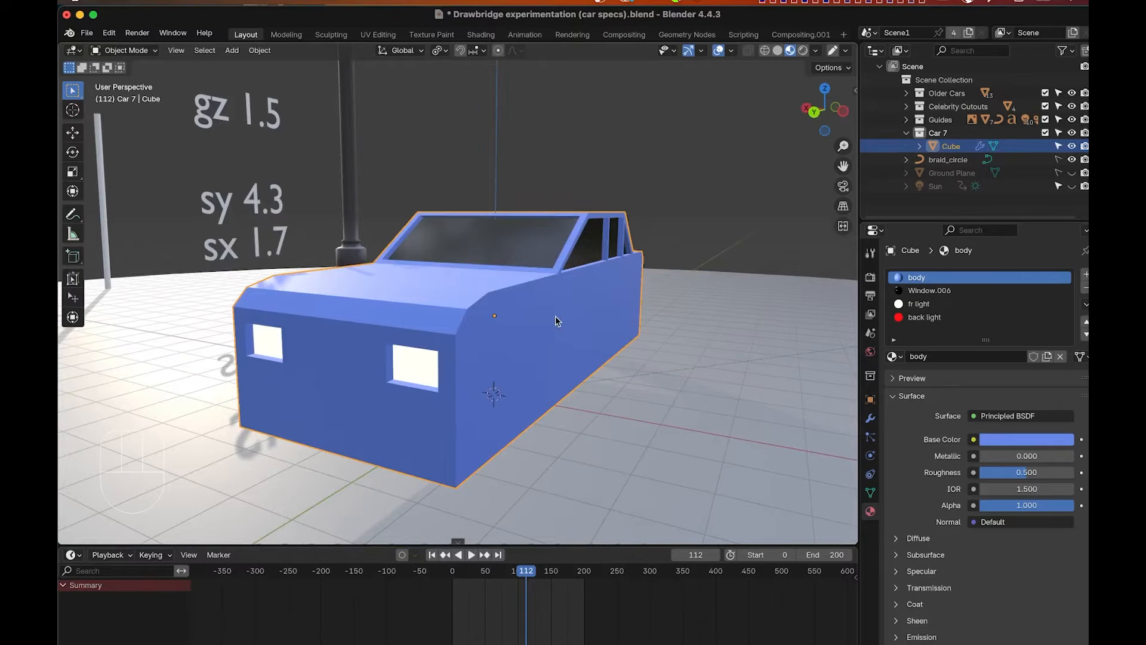
scroll(555, 317, right, 2)
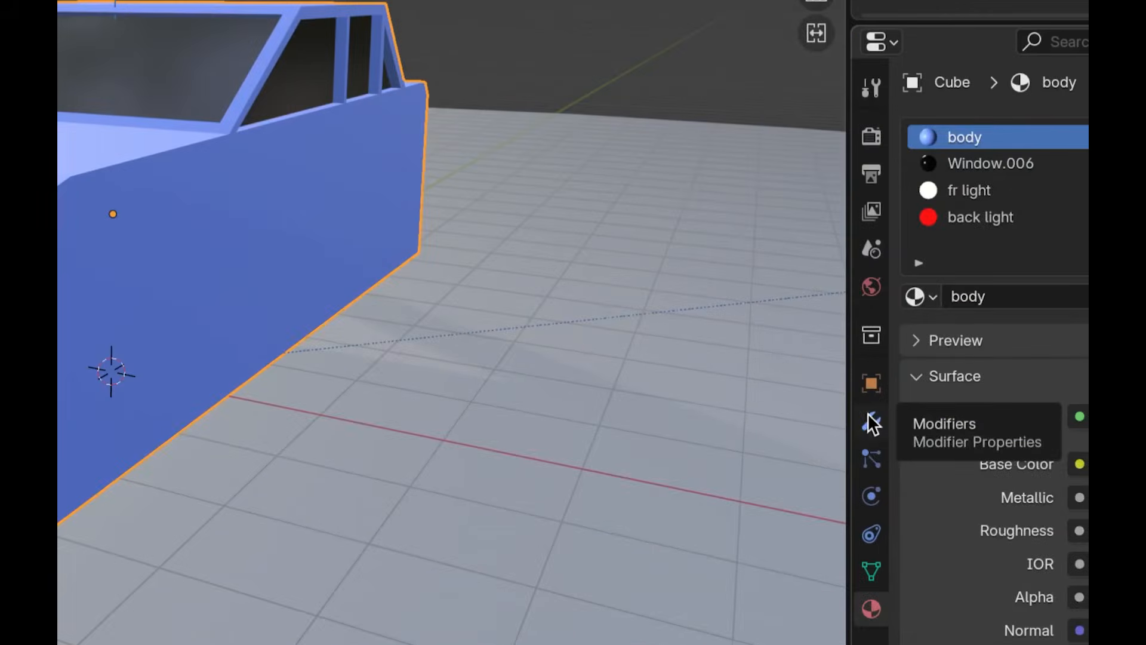
click(871, 420)
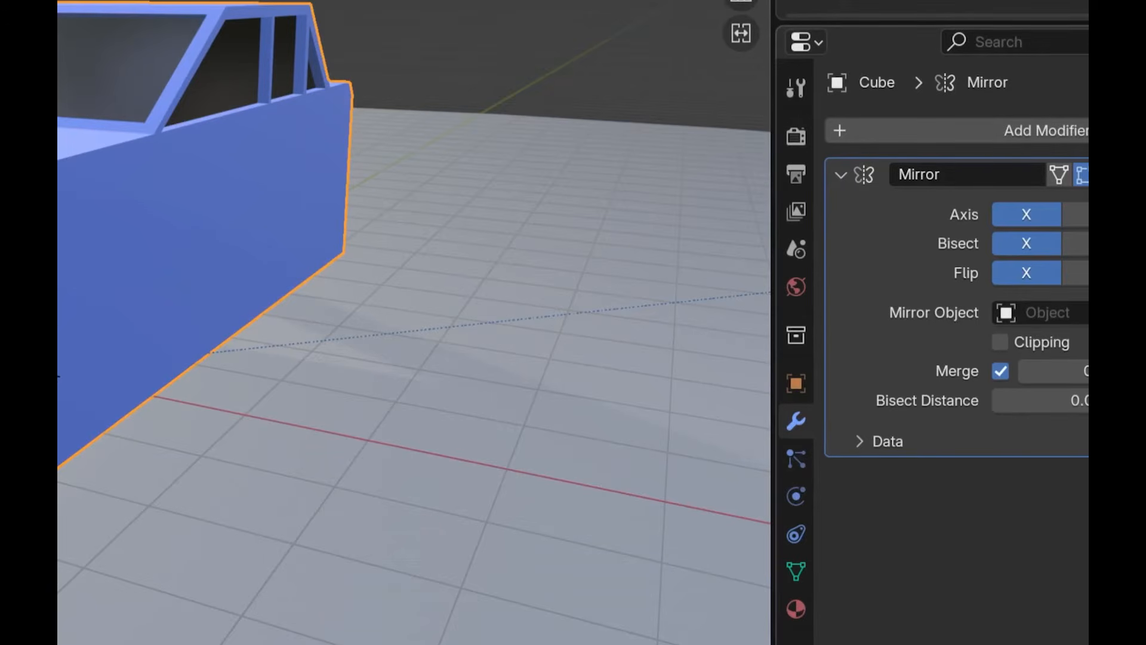
click(1145, 174)
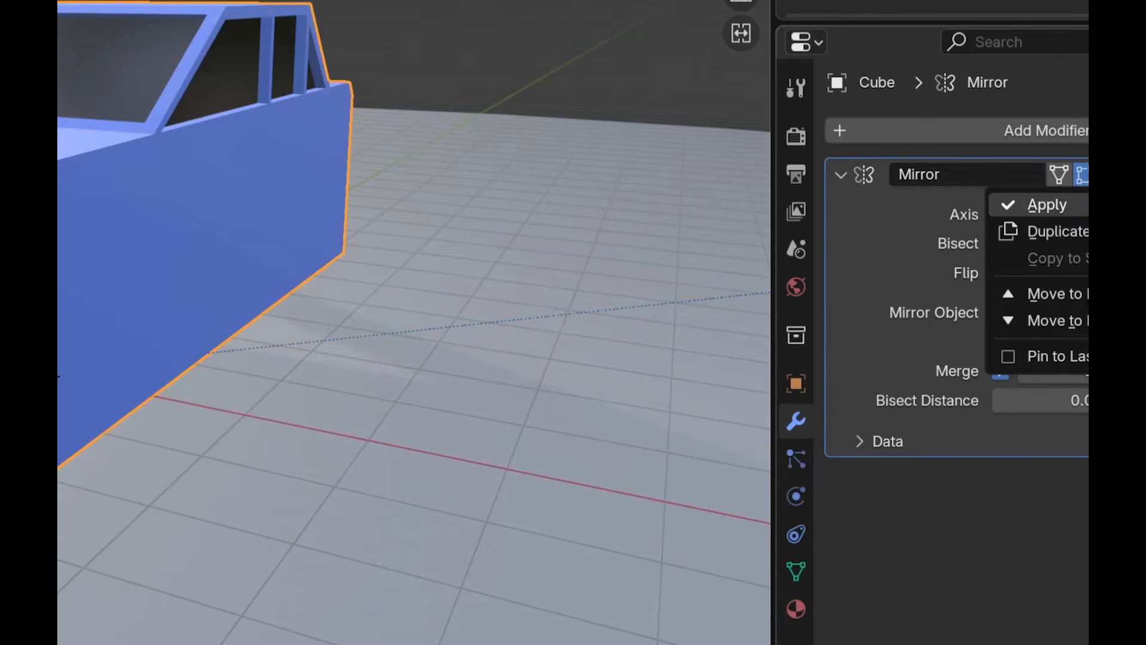
click(1047, 204)
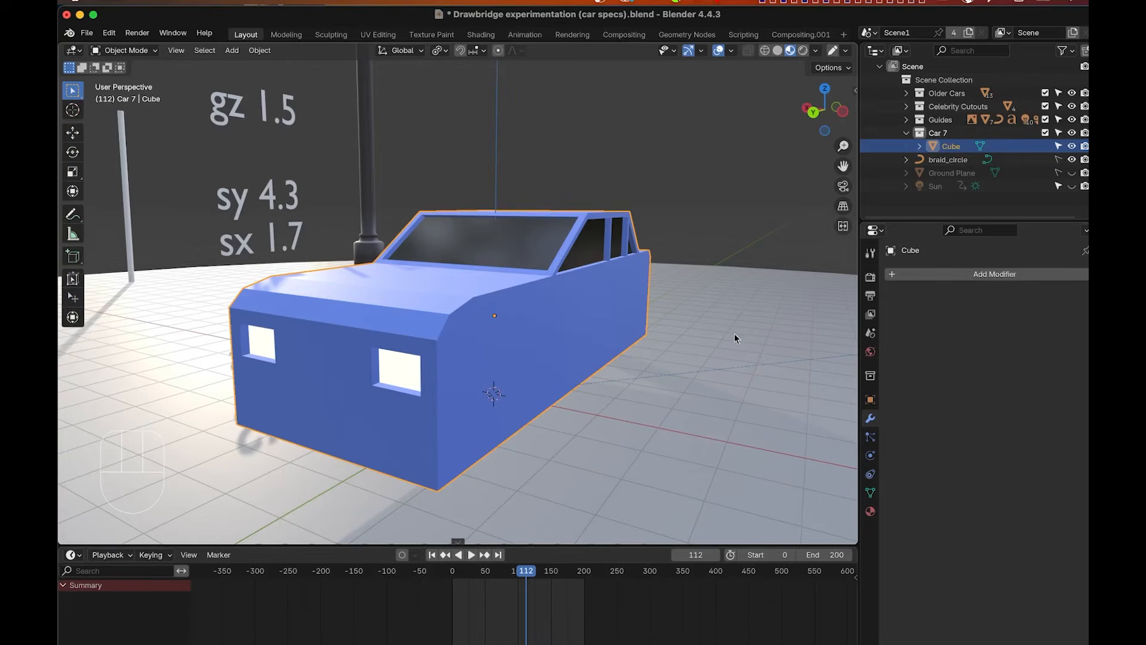
Inspect the whole car body from both sides, ending on a close side profile.
scroll(627, 348, left, 10)
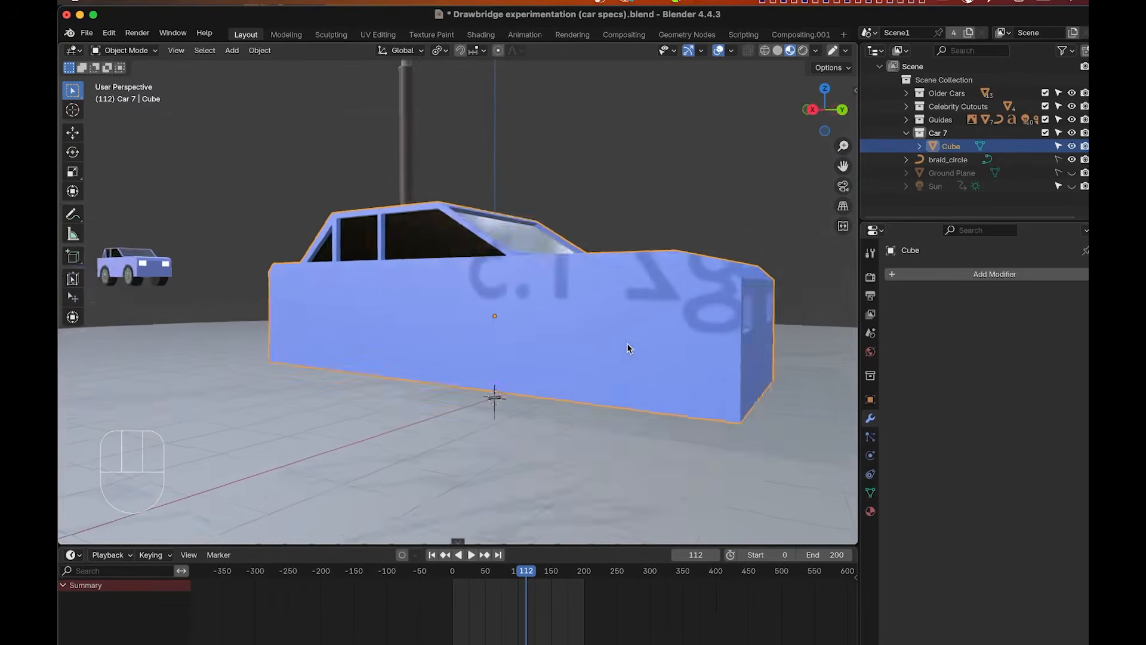
scroll(629, 348, left, 10)
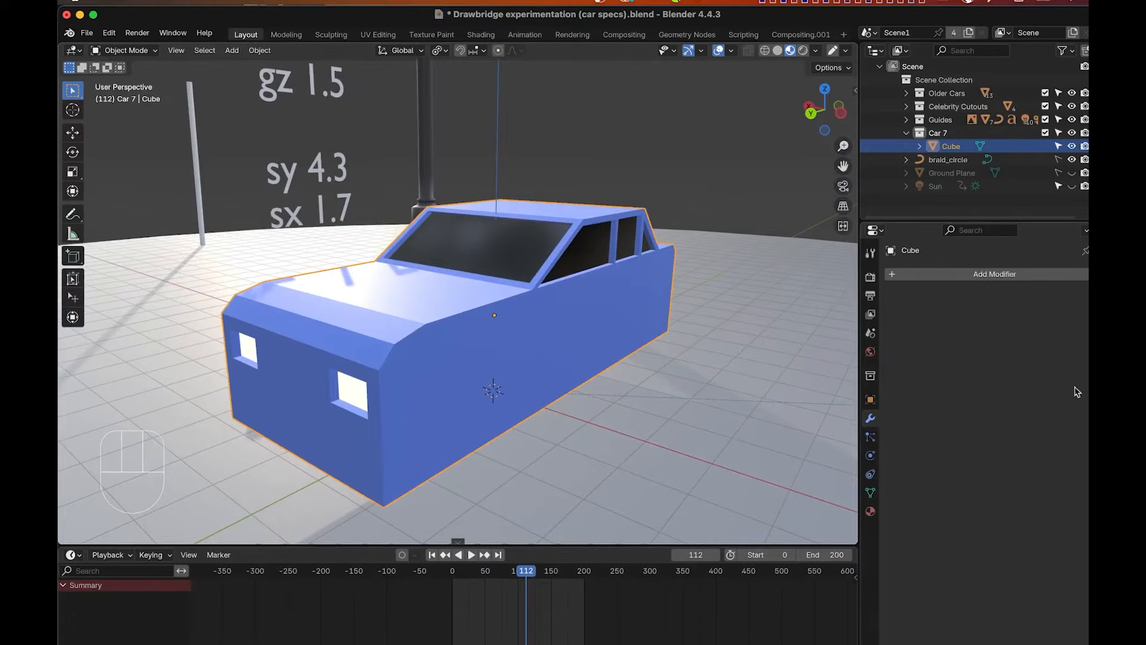
scroll(551, 342, right, 10)
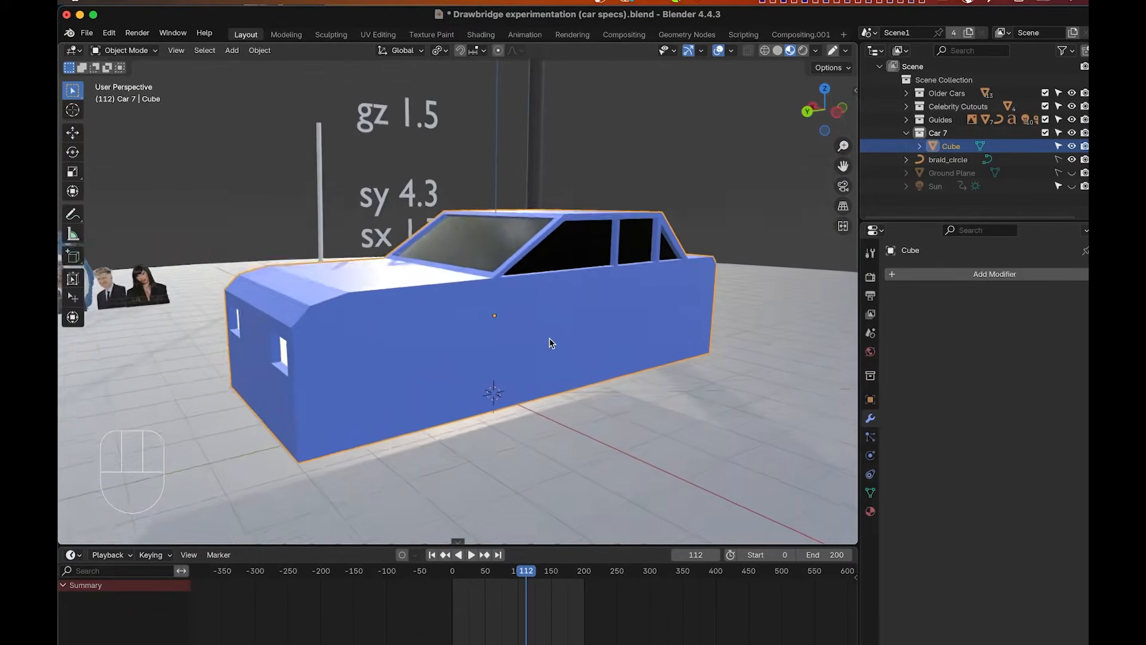
scroll(549, 339, right, 5)
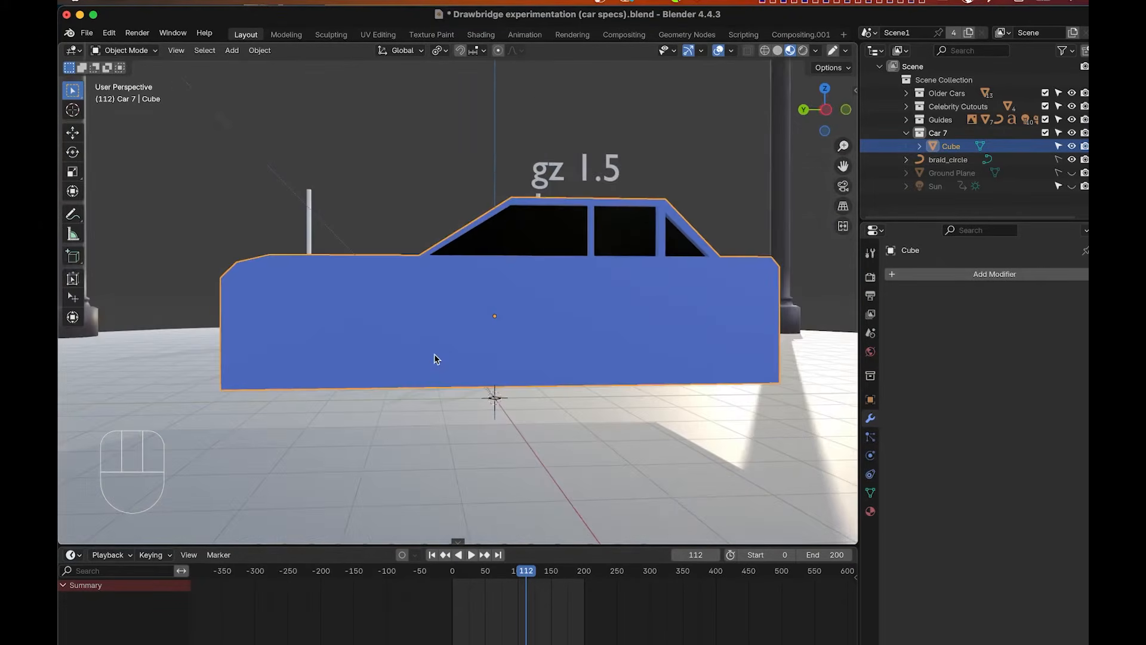
scroll(435, 355, up, 1)
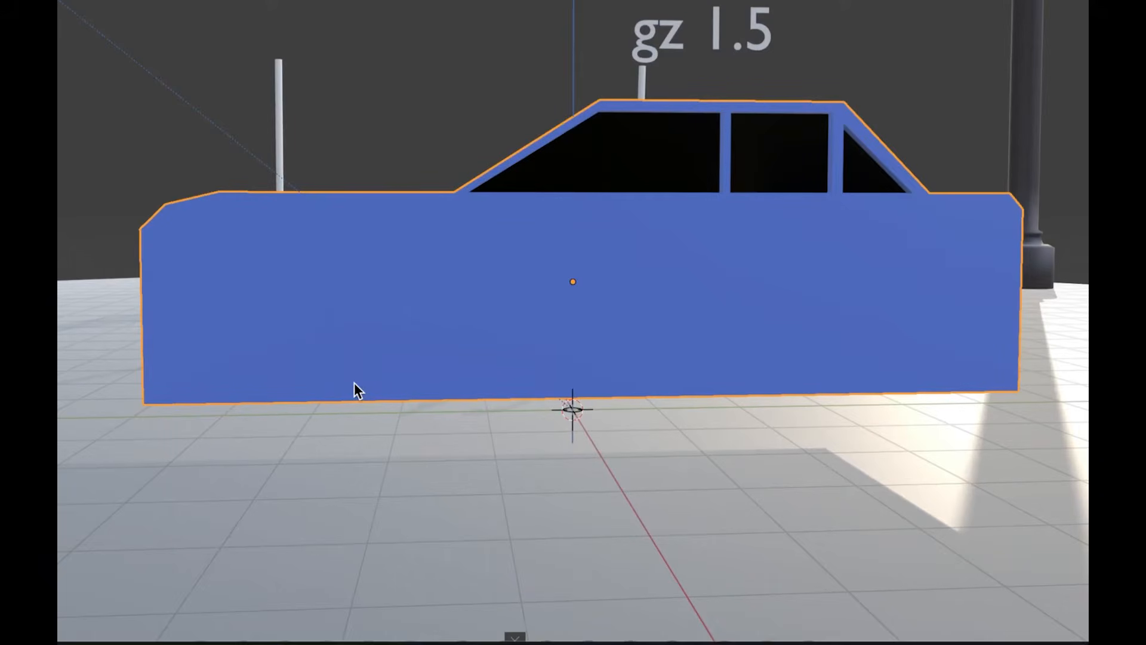
key(shift)
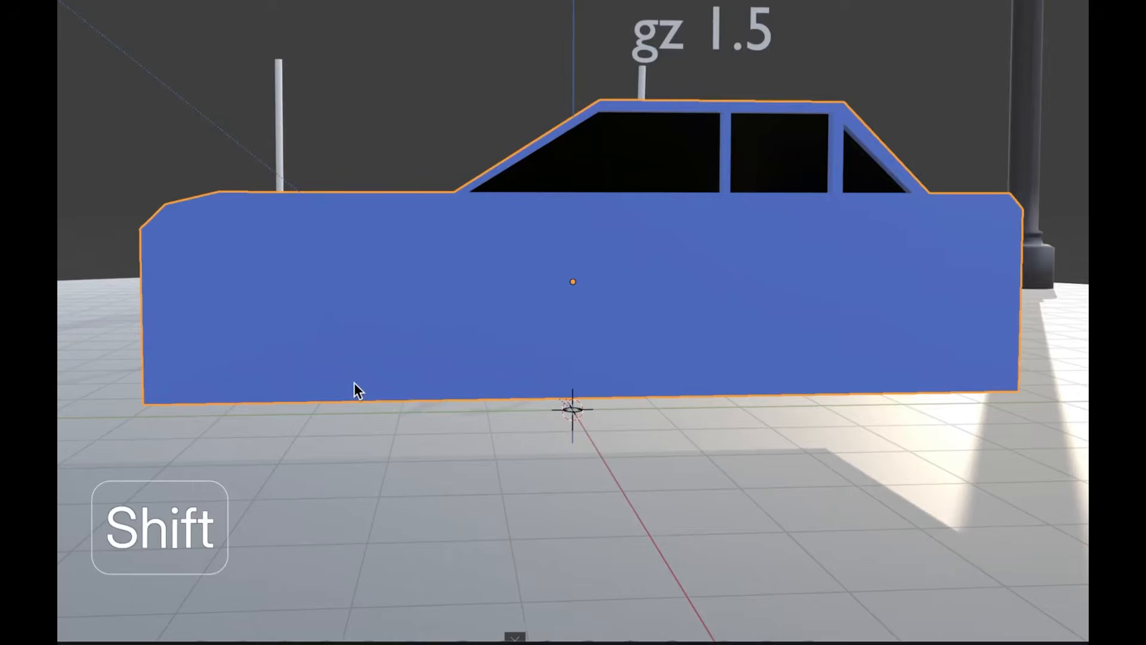
Place the 3D cursor on the car's lower side at the front wheel position and add a cylinder there.
shift+right_click(355, 384)
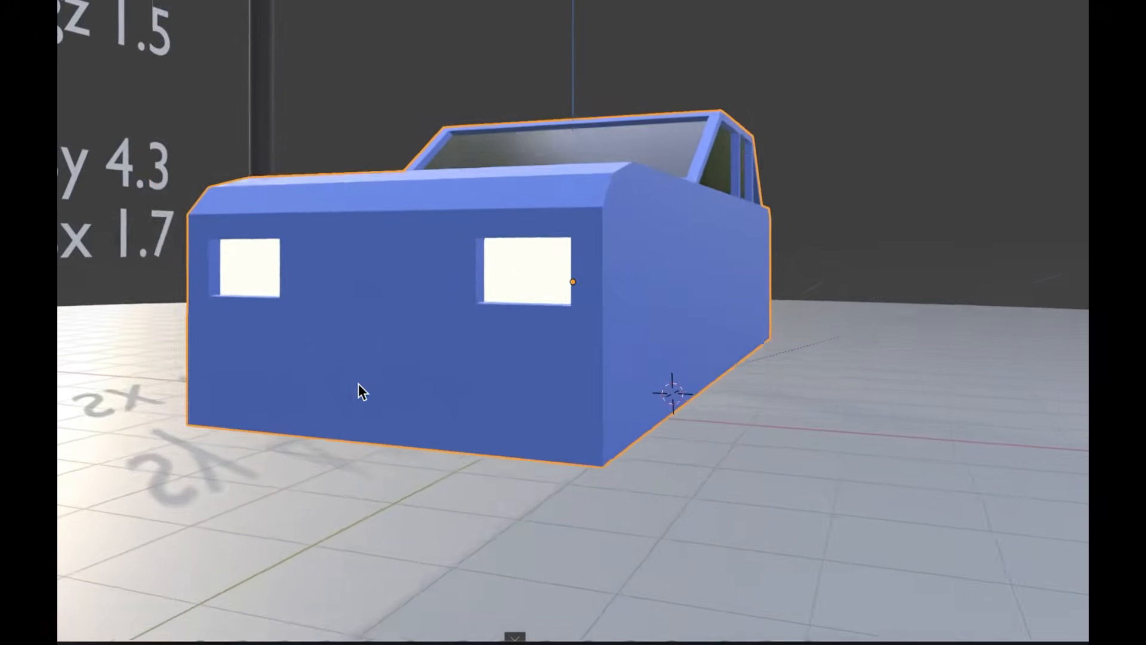
scroll(358, 383, up, 5)
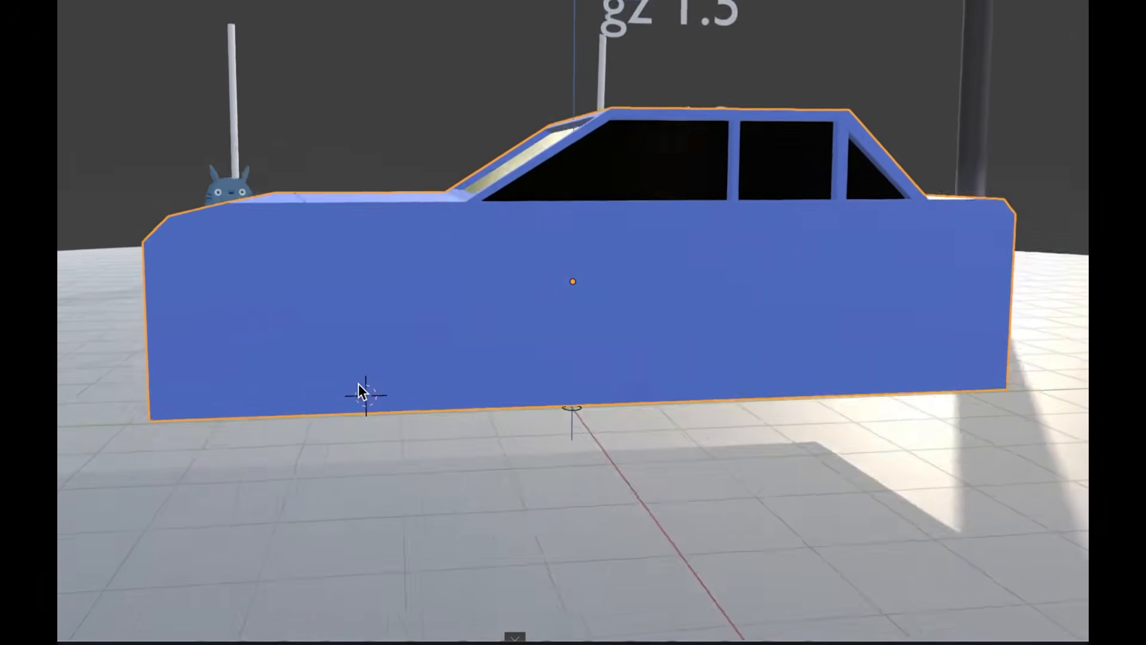
shift+scroll(358, 383, up, 3)
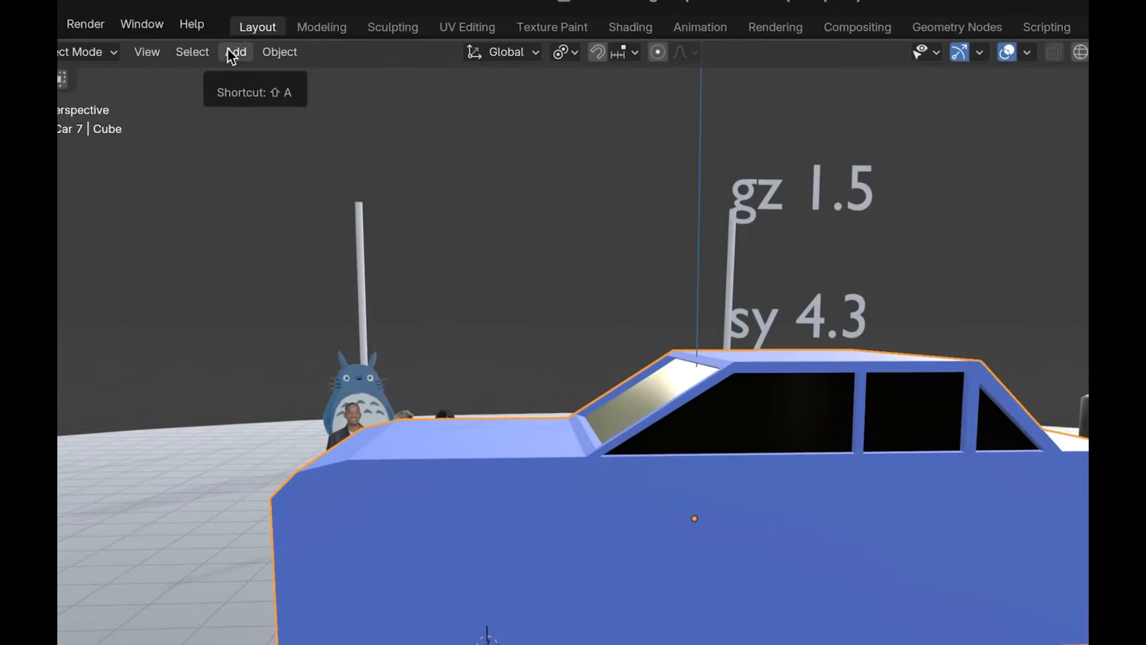
click(230, 51)
mouse_move(238, 70)
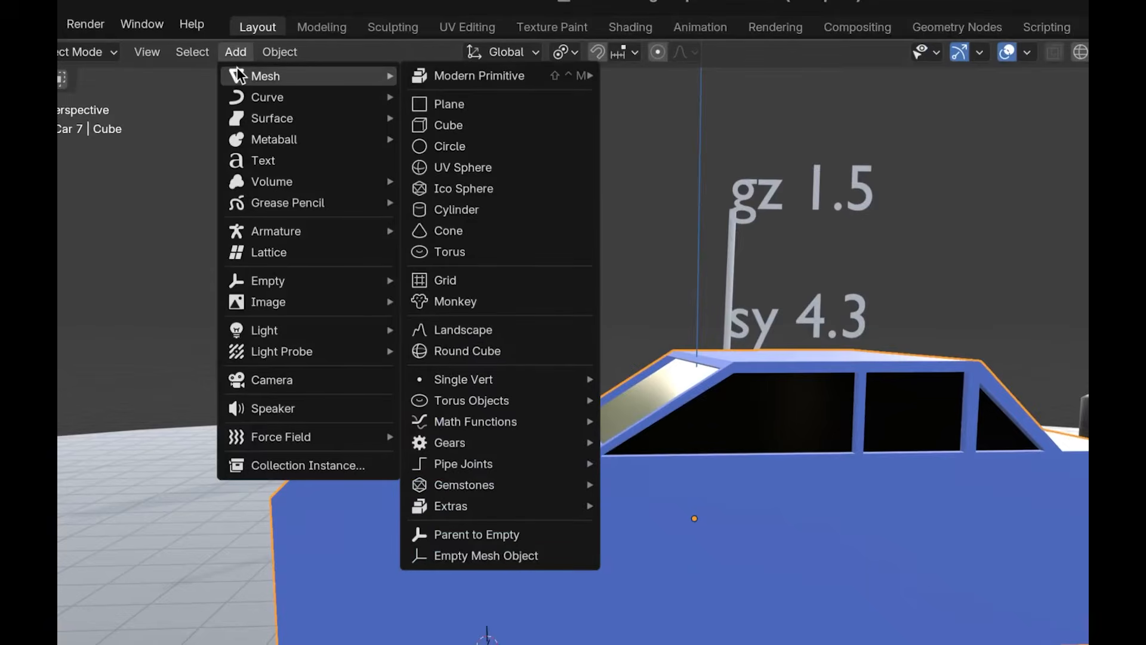
click(460, 209)
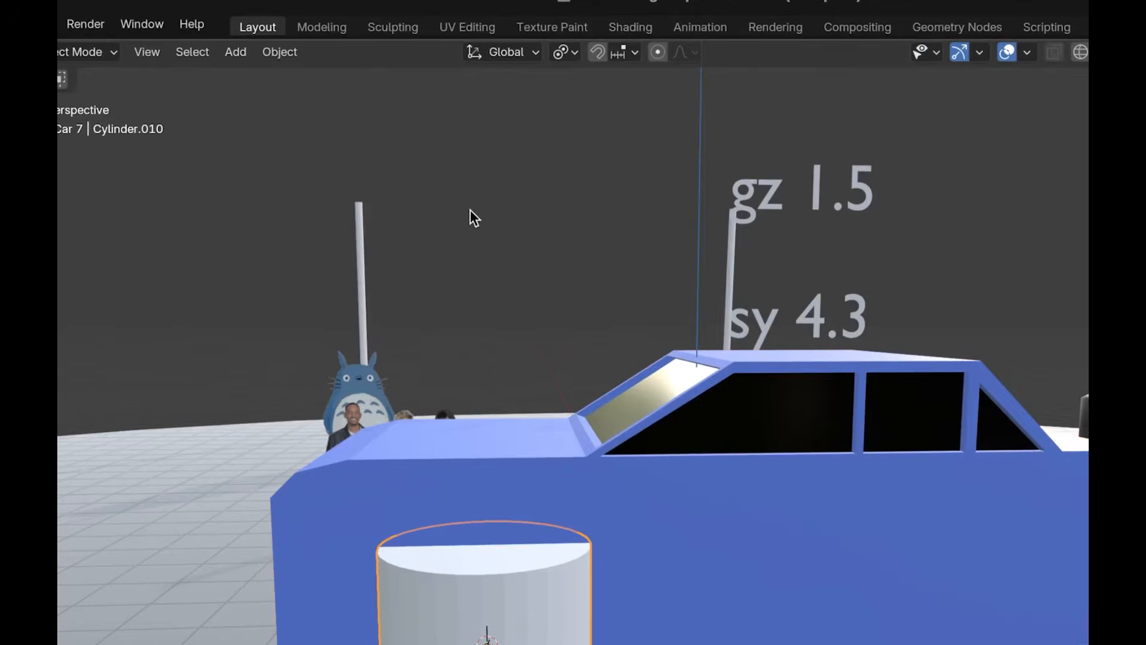
Rotate the new cylinder 90 degrees about the Y axis.
middle_drag(470, 210, 620, 356)
scroll(620, 356, left, 10)
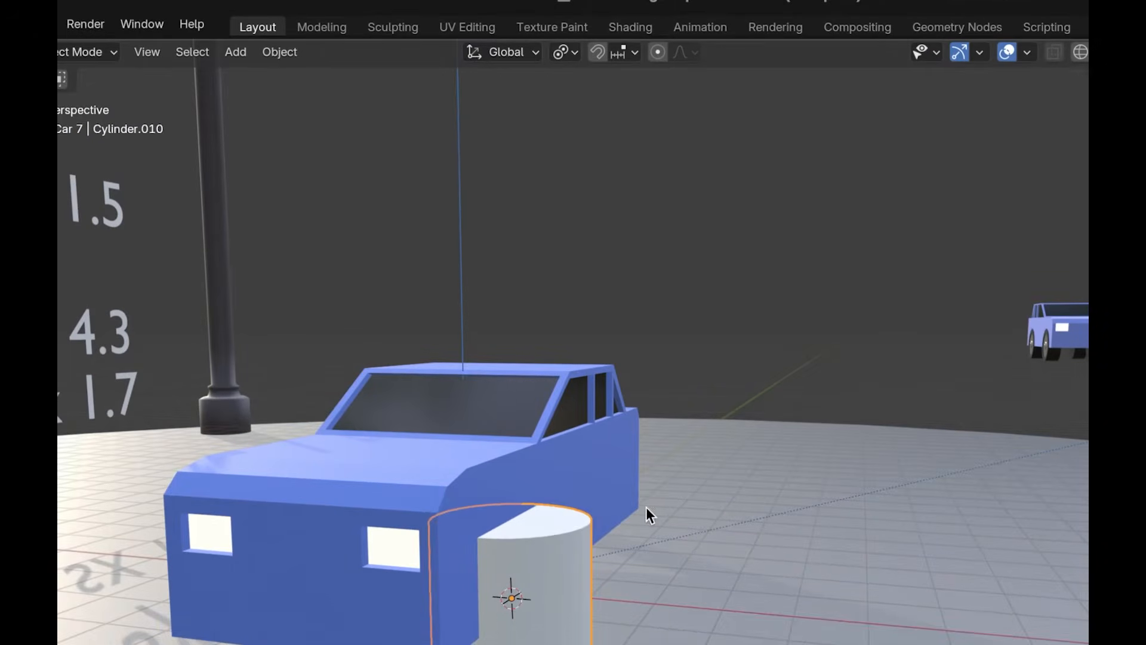
text(ry90)
key(Return)
Try to move the cylinder freely away beyond the car's front end, and undo the move.
scroll(647, 507, right, 10)
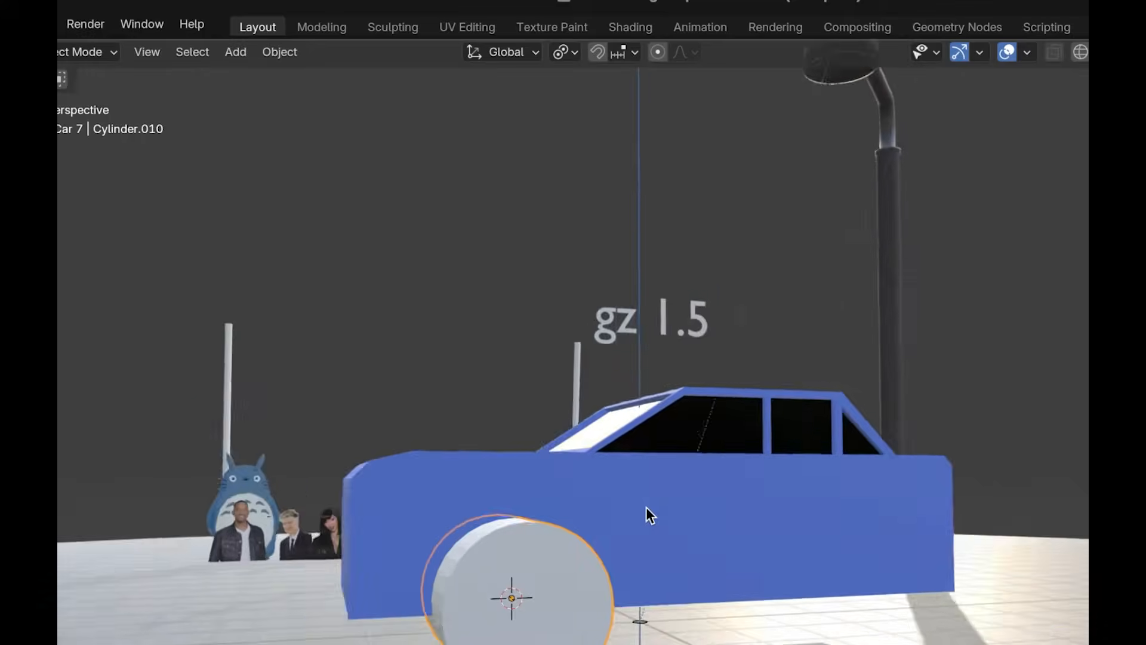
scroll(649, 514, right, 10)
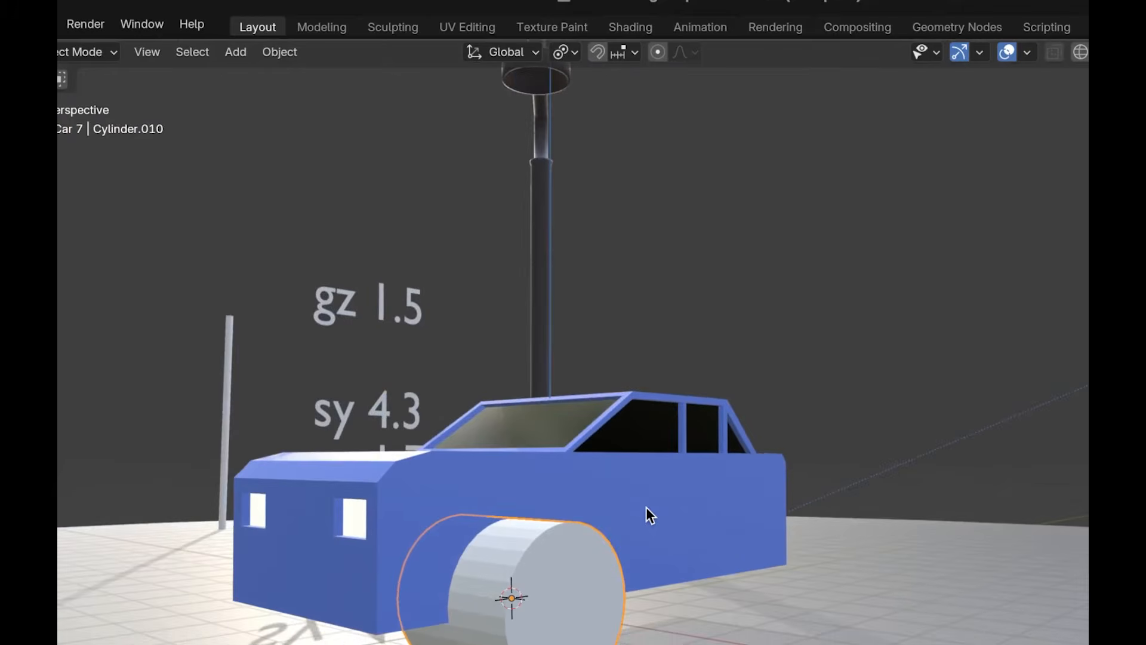
scroll(650, 514, right, 10)
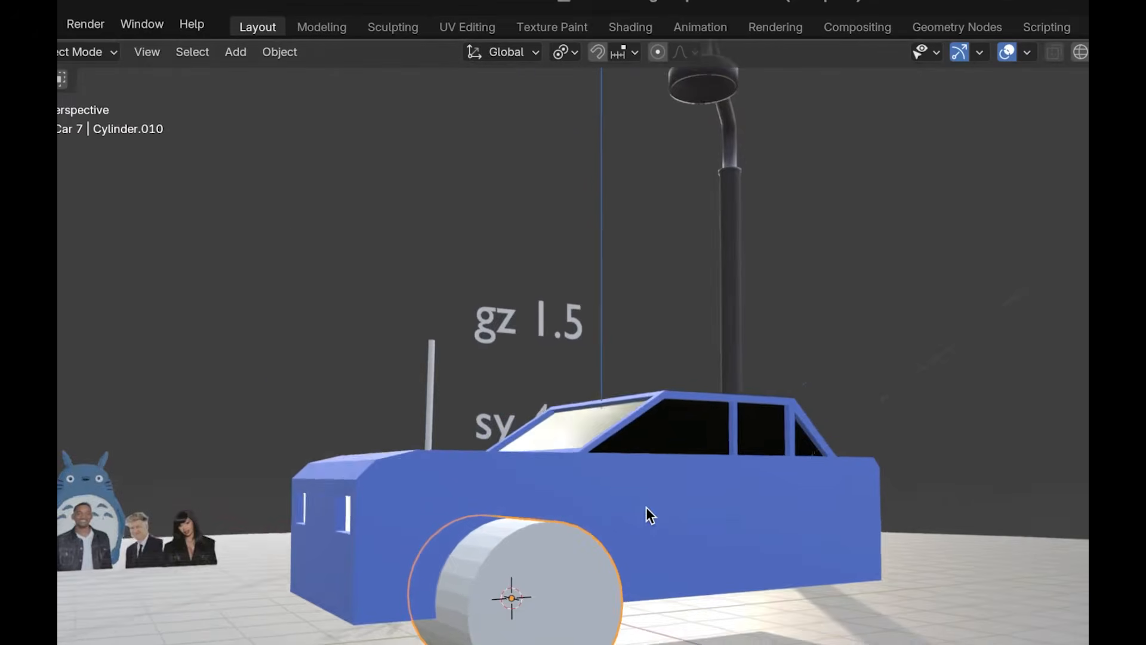
scroll(648, 509, right, 3)
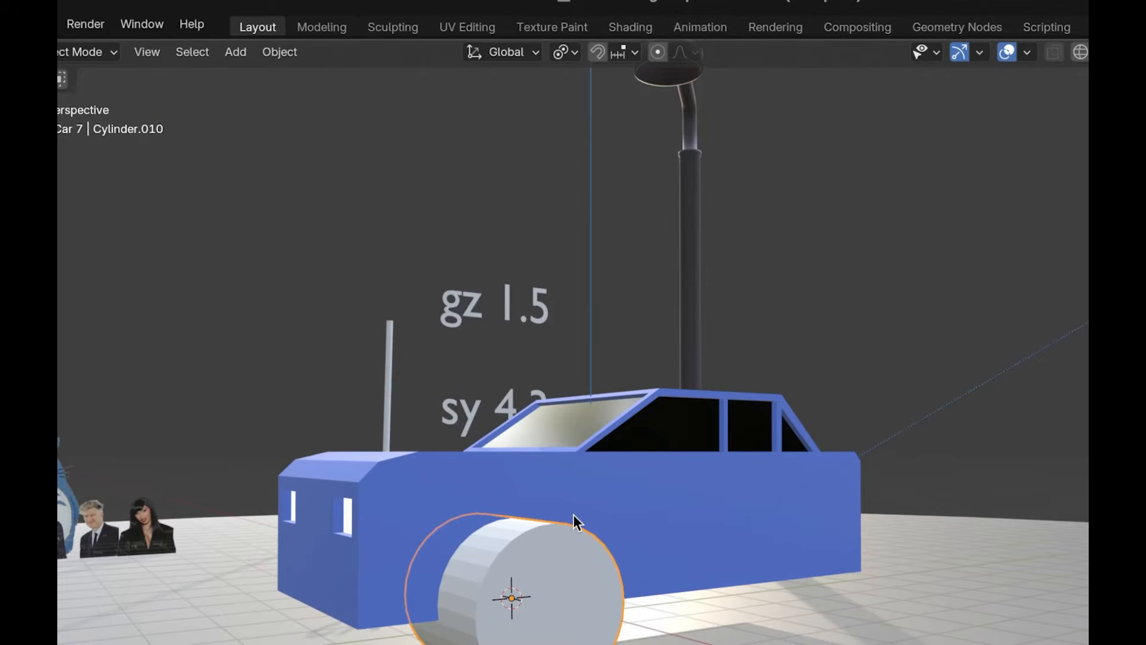
scroll(573, 514, right, 10)
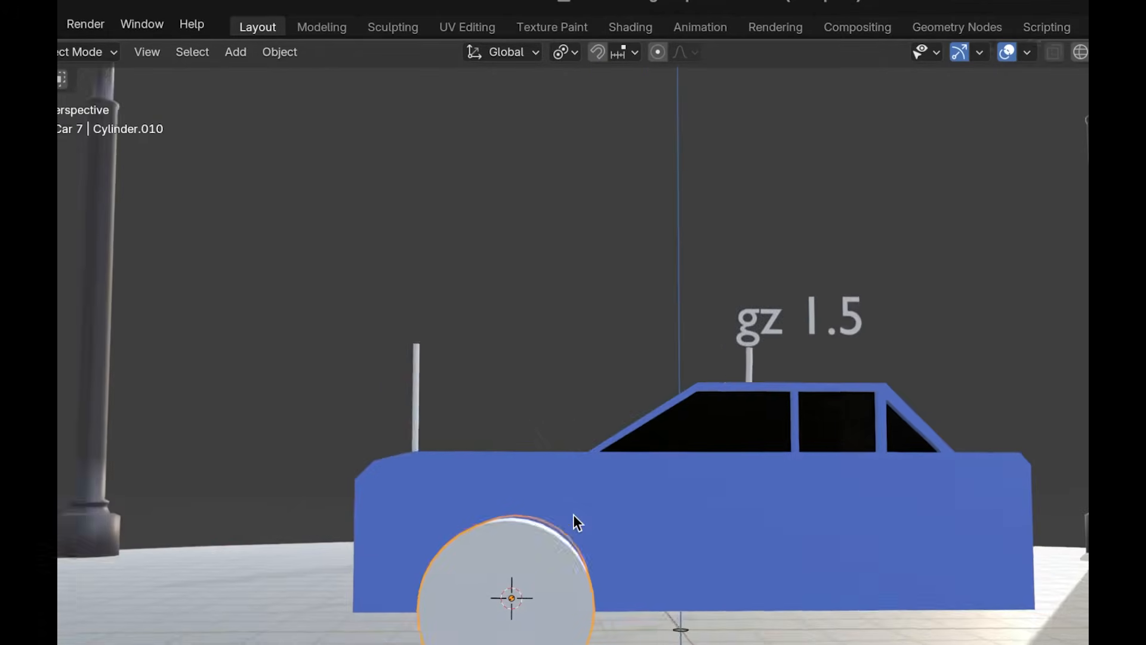
key(g)
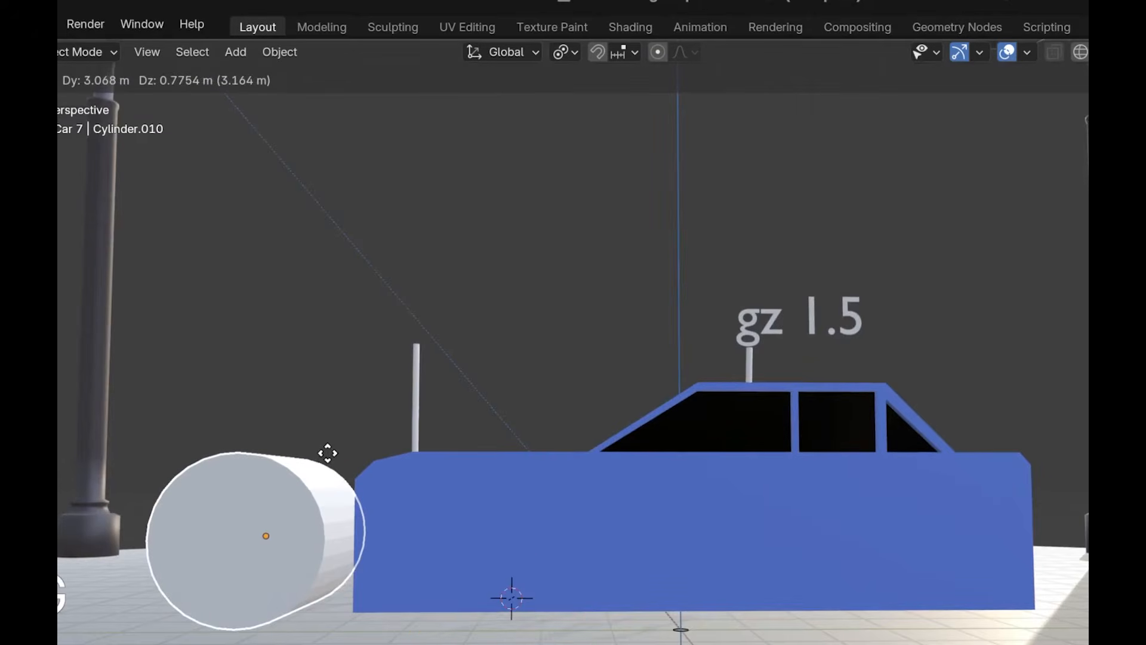
click(328, 453)
key(super+z)
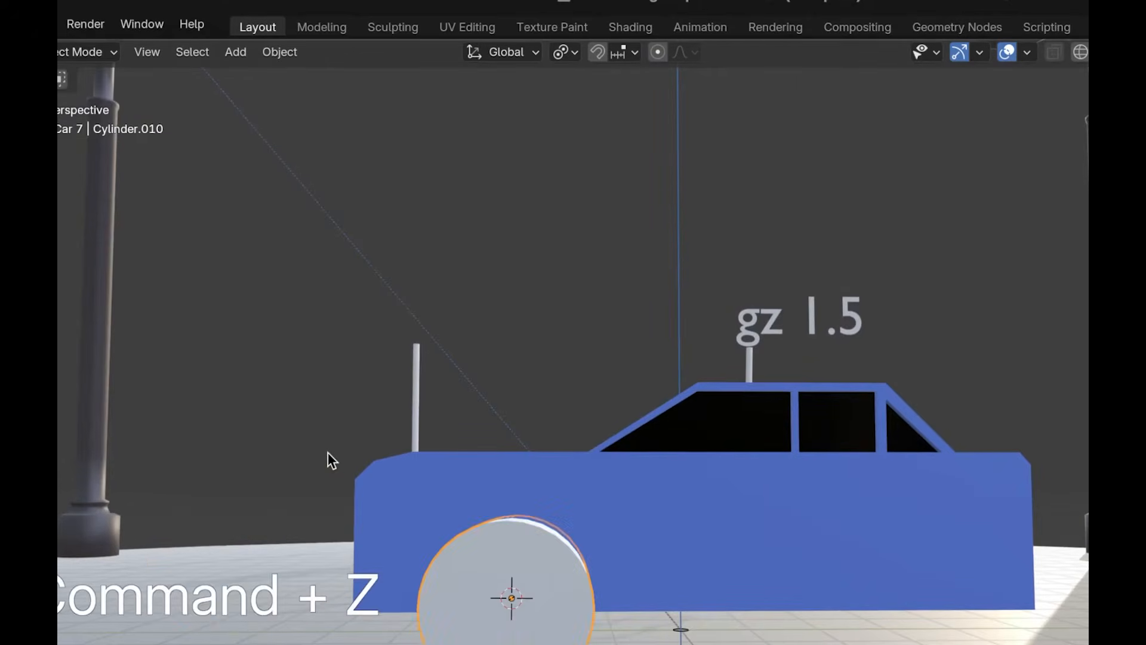
Scale the cylinder up uniformly by a factor of about 1.07 to size it for the front wheel arch.
scroll(327, 453, left, 10)
scroll(327, 452, left, 10)
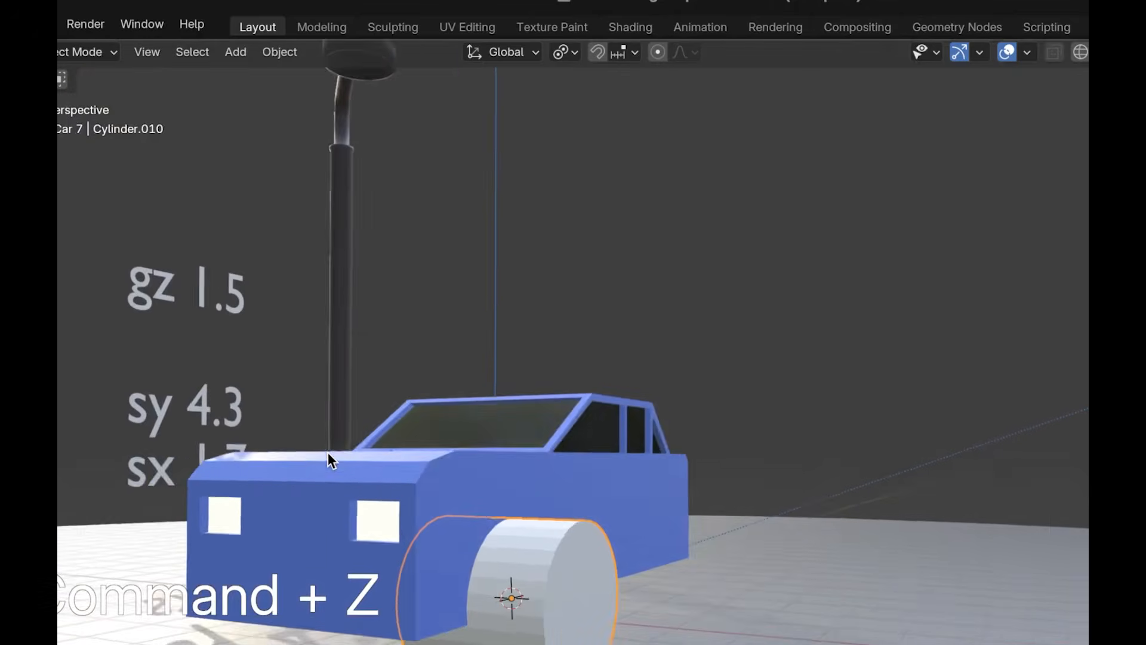
key(s)
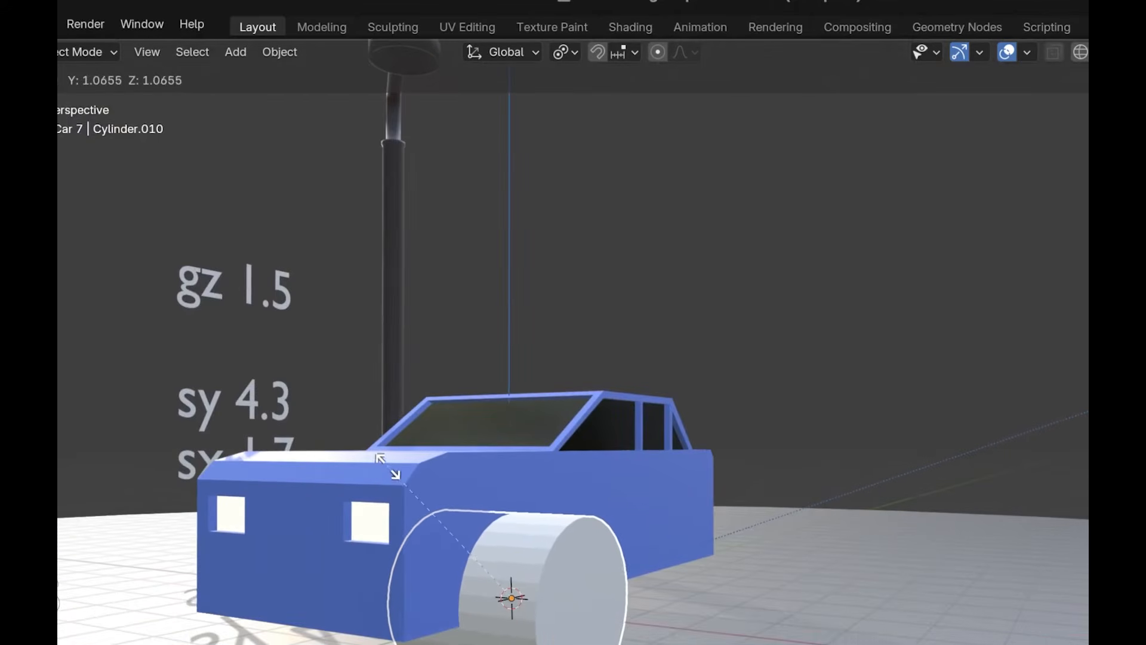
click(386, 468)
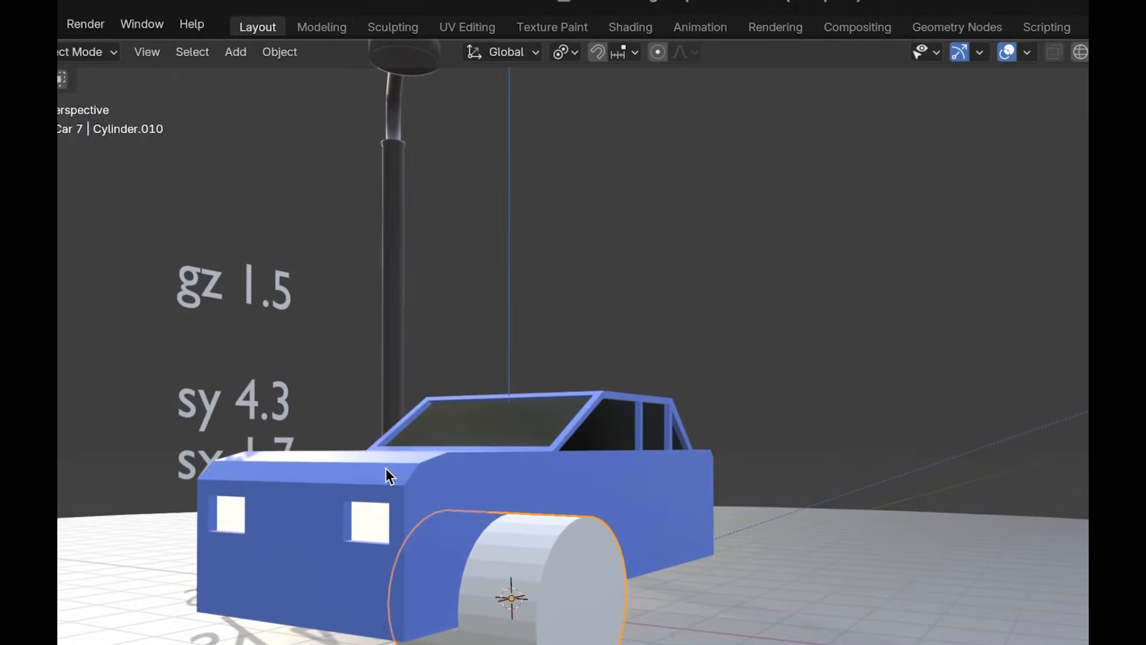
Stretch the cylinder along the X axis until it extends well past both sides of the car body.
scroll(385, 468, left, 5)
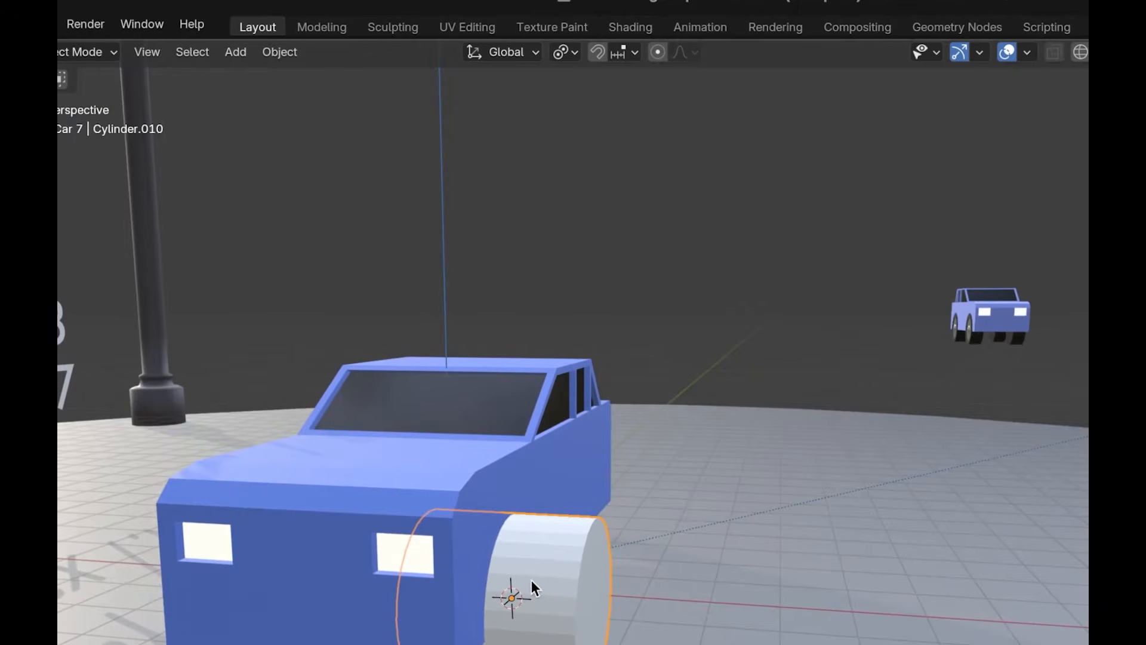
key(s)
key(x)
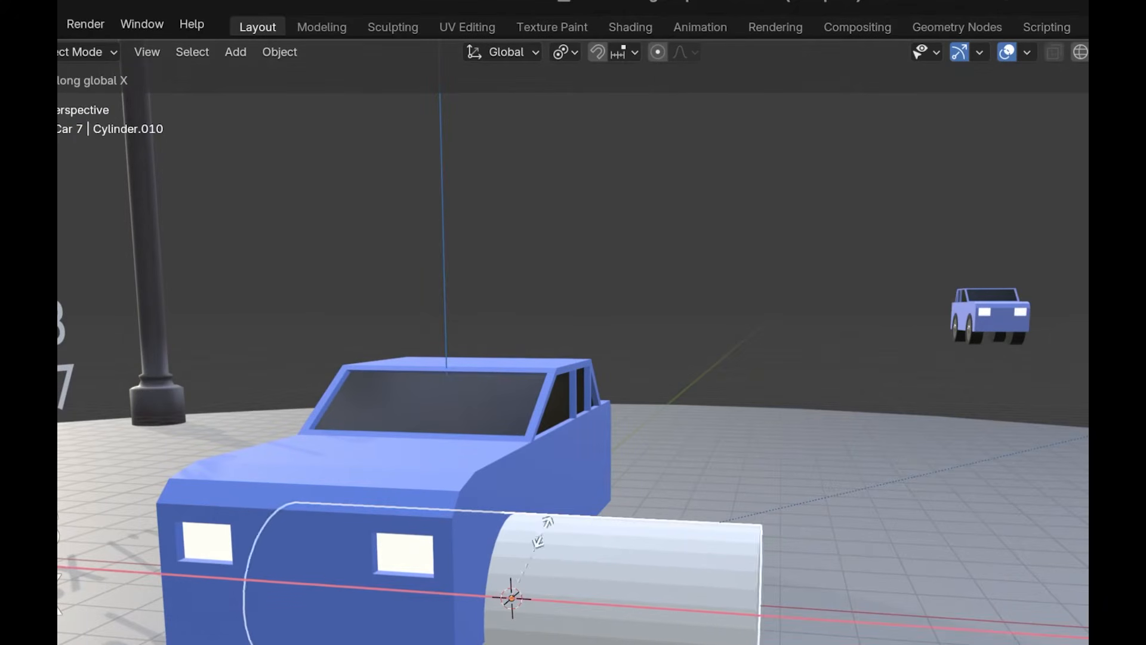
click(650, 528)
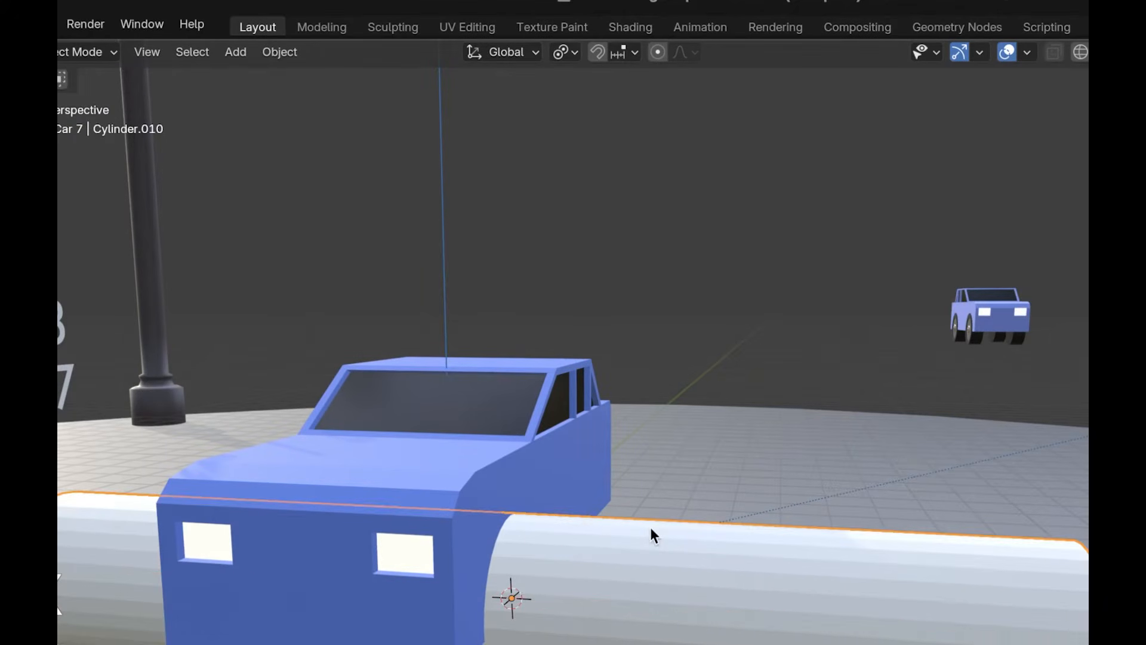
Duplicate the cylinder along the Y axis and place the copy at the car's rear wheel position.
scroll(650, 528, left, 10)
scroll(651, 528, right, 10)
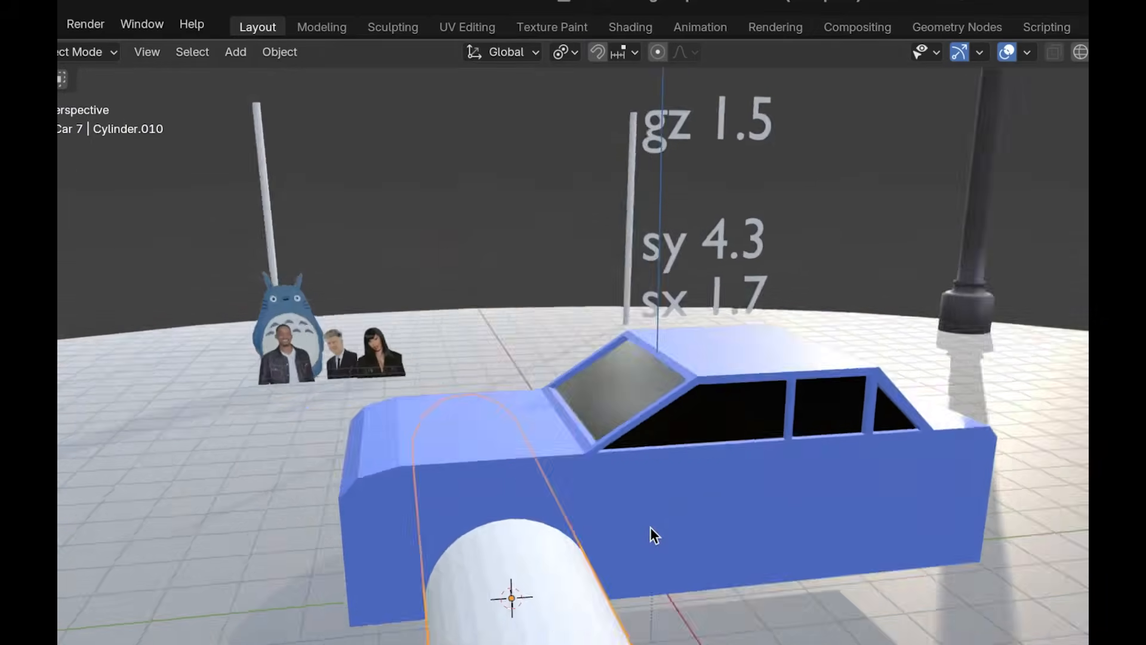
scroll(650, 528, down, 4)
shift+scroll(651, 527, down, 5)
shift+scroll(650, 528, up, 3)
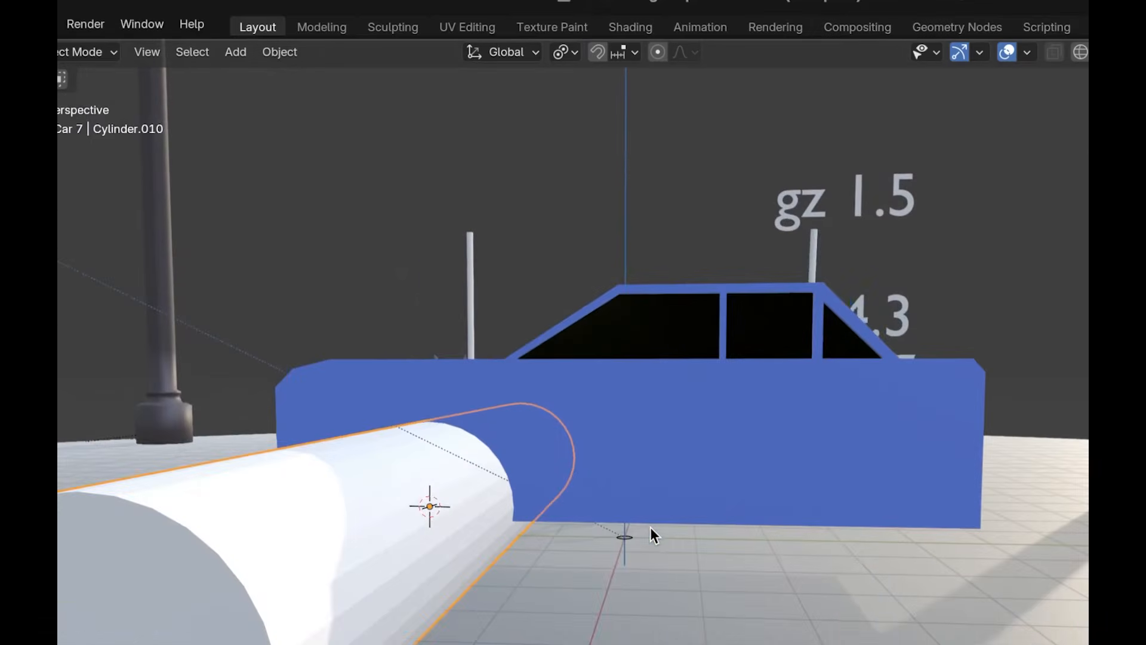
scroll(650, 528, left, 4)
scroll(651, 527, up, 4)
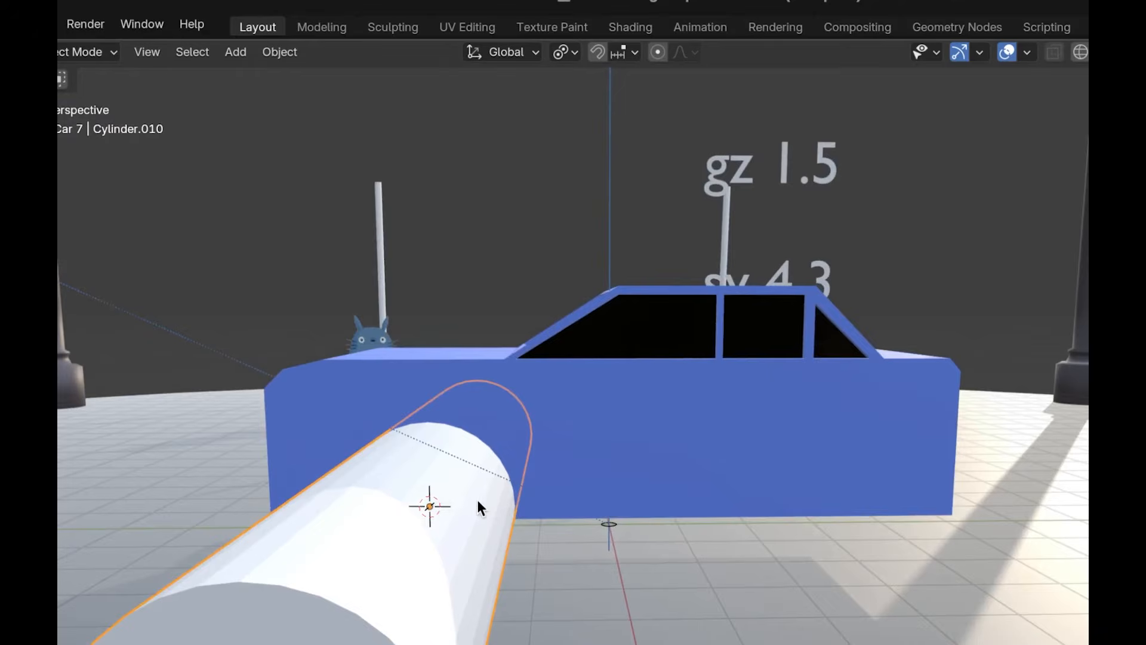
key(shift+d)
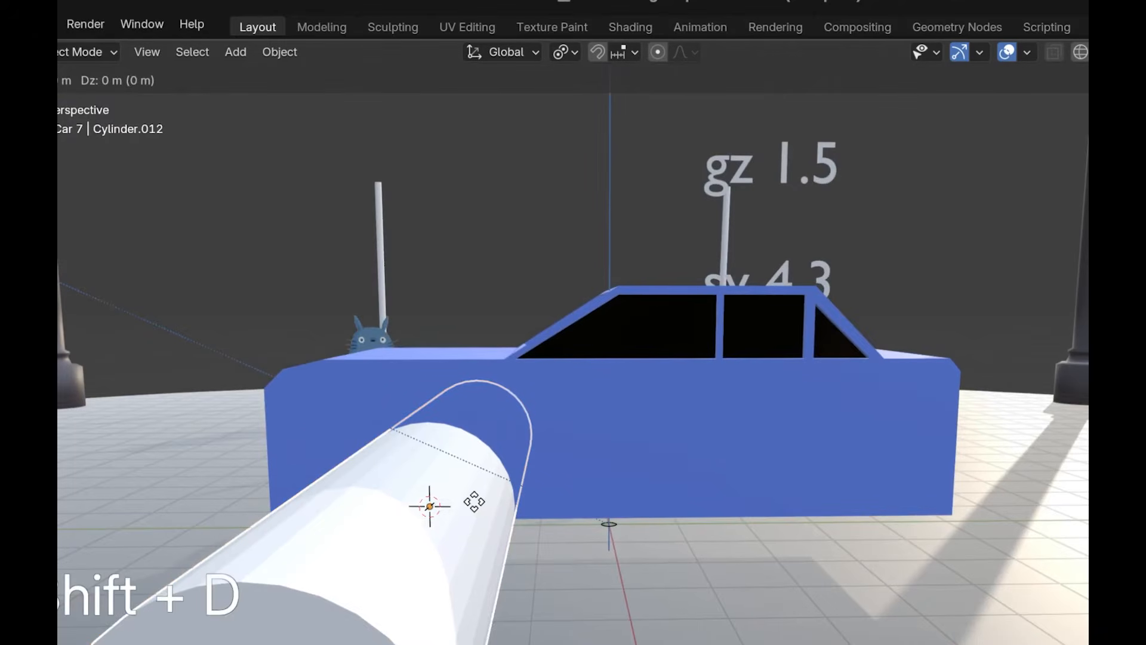
key(y)
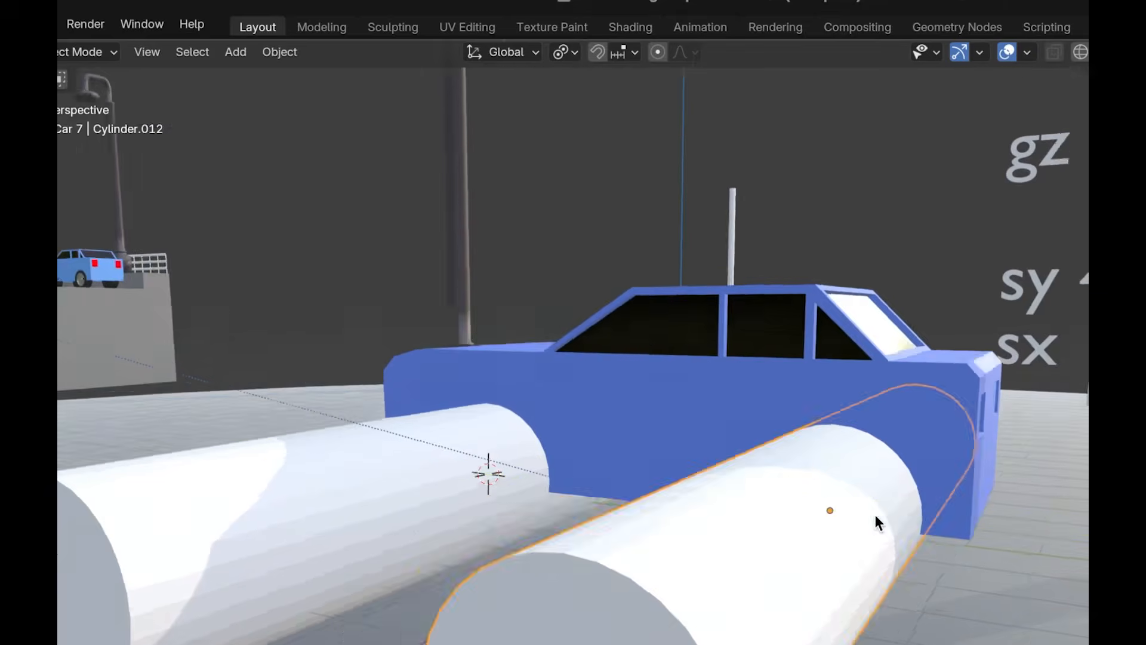
click(874, 512)
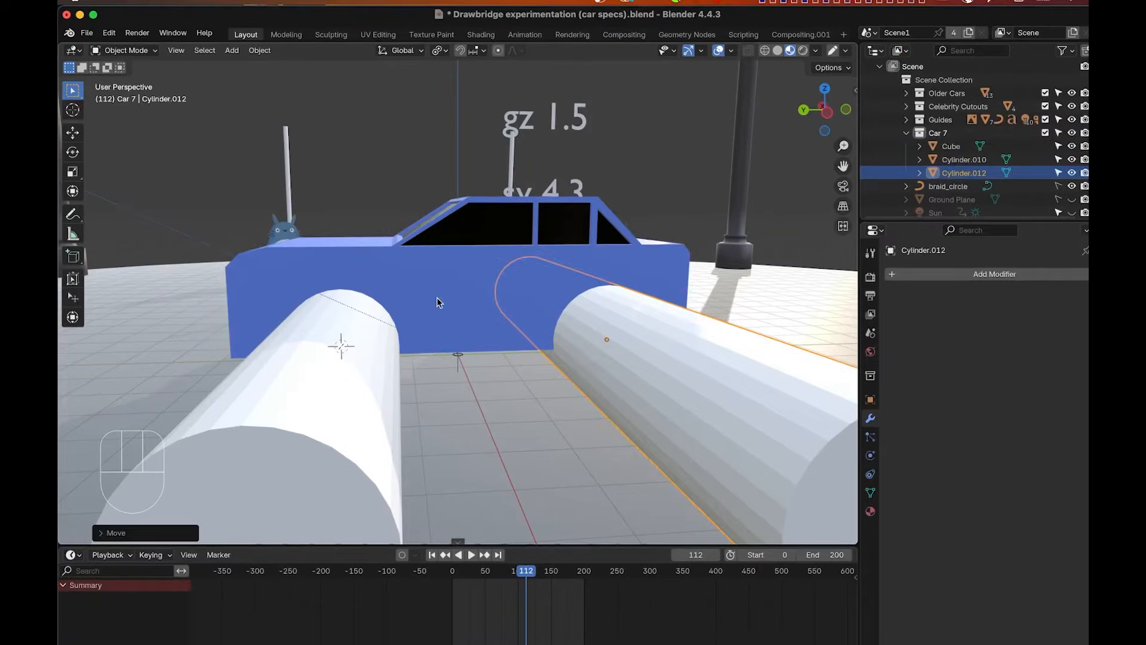
Add a Boolean Difference modifier to the car body with the rear cylinder, Cylinder.012, as its object.
click(438, 302)
click(994, 274)
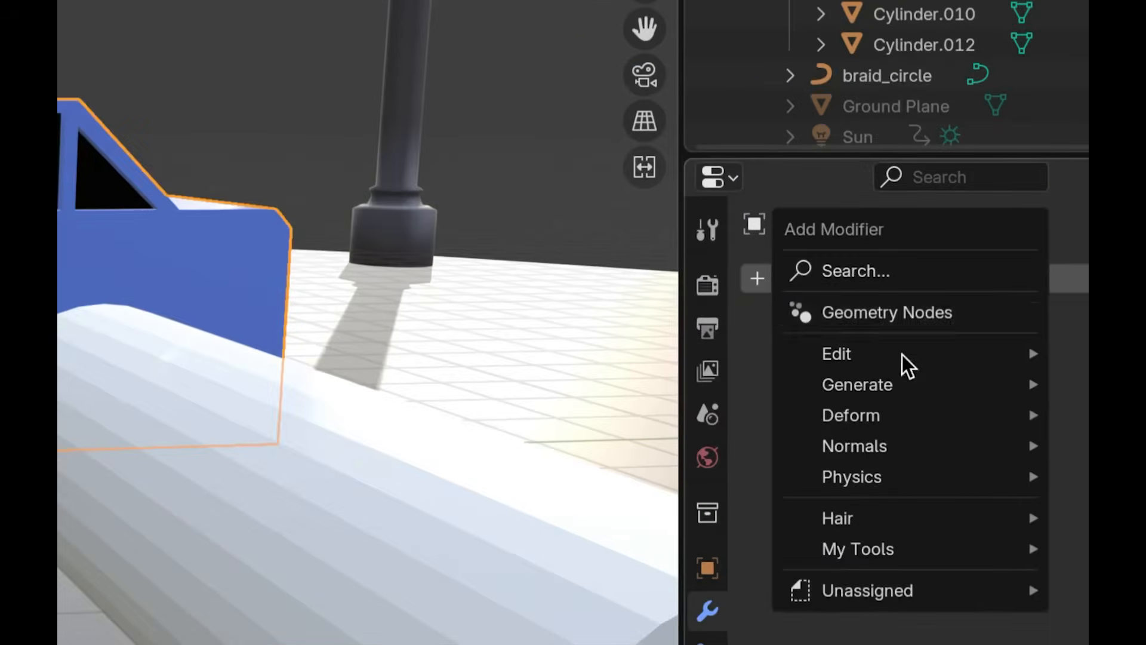
mouse_move(952, 322)
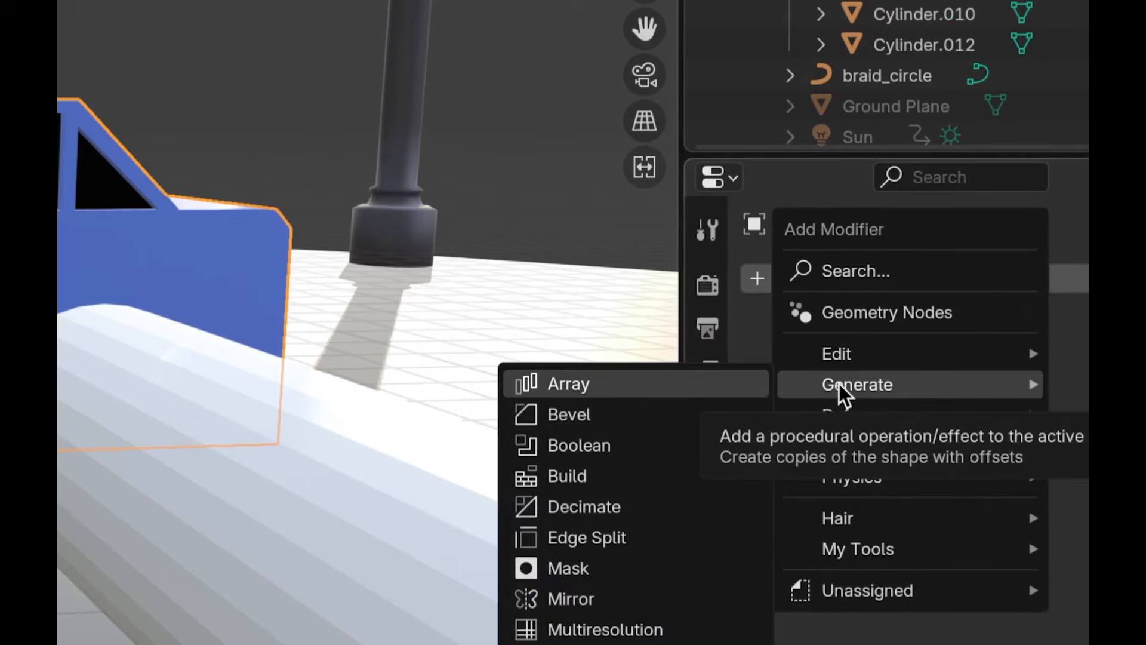
text(bool)
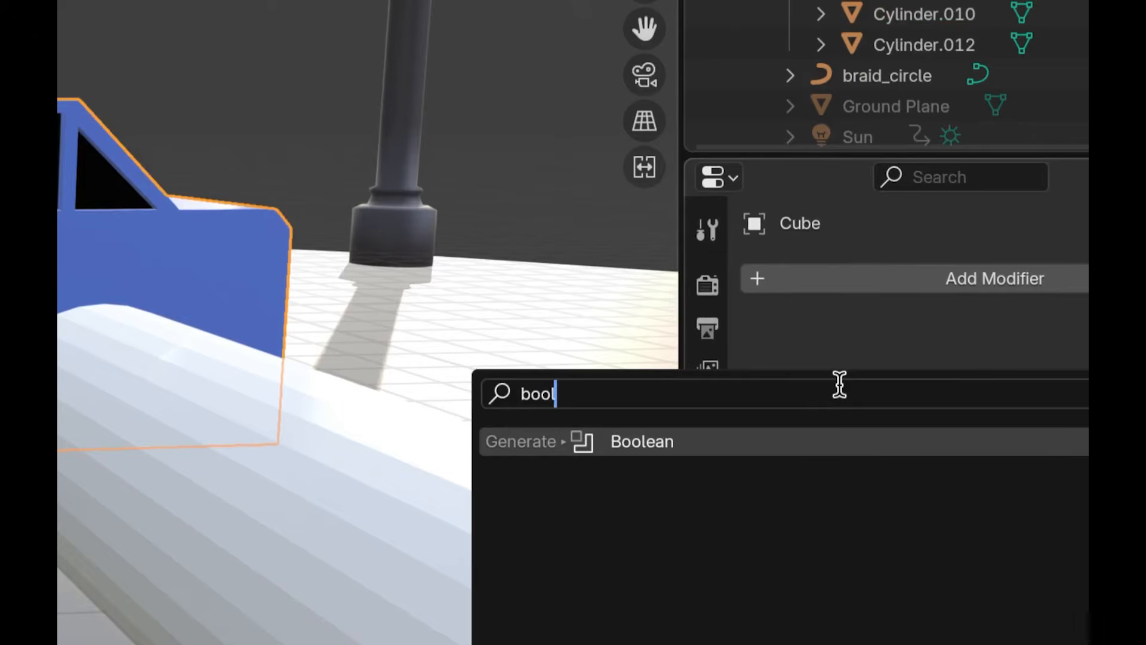
click(618, 444)
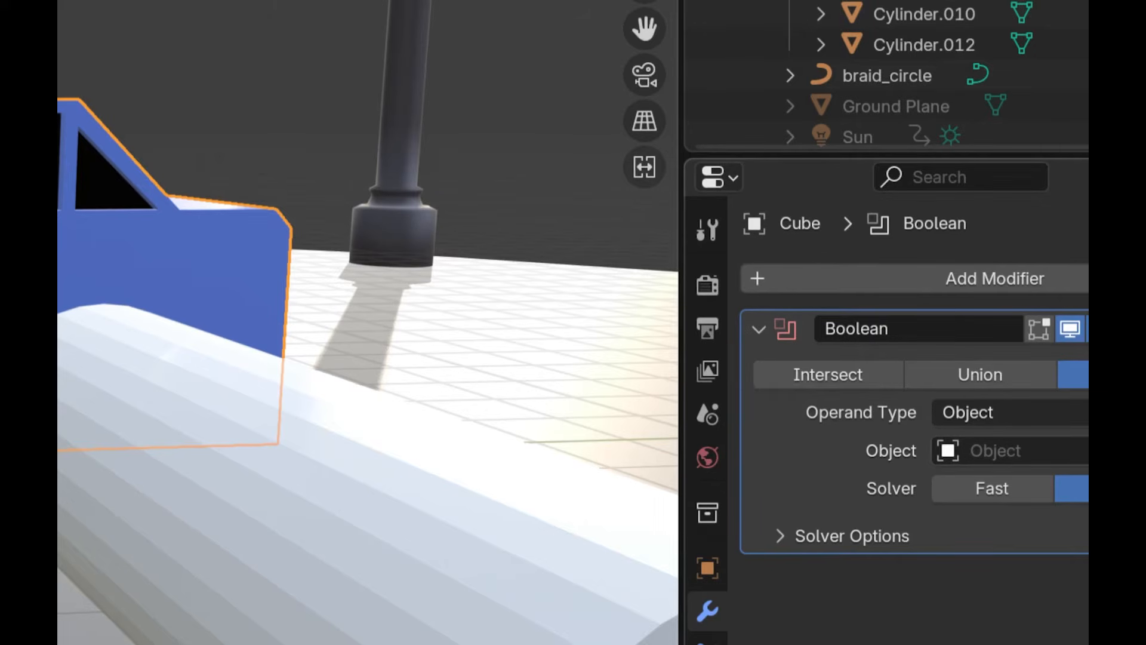
click(1086, 451)
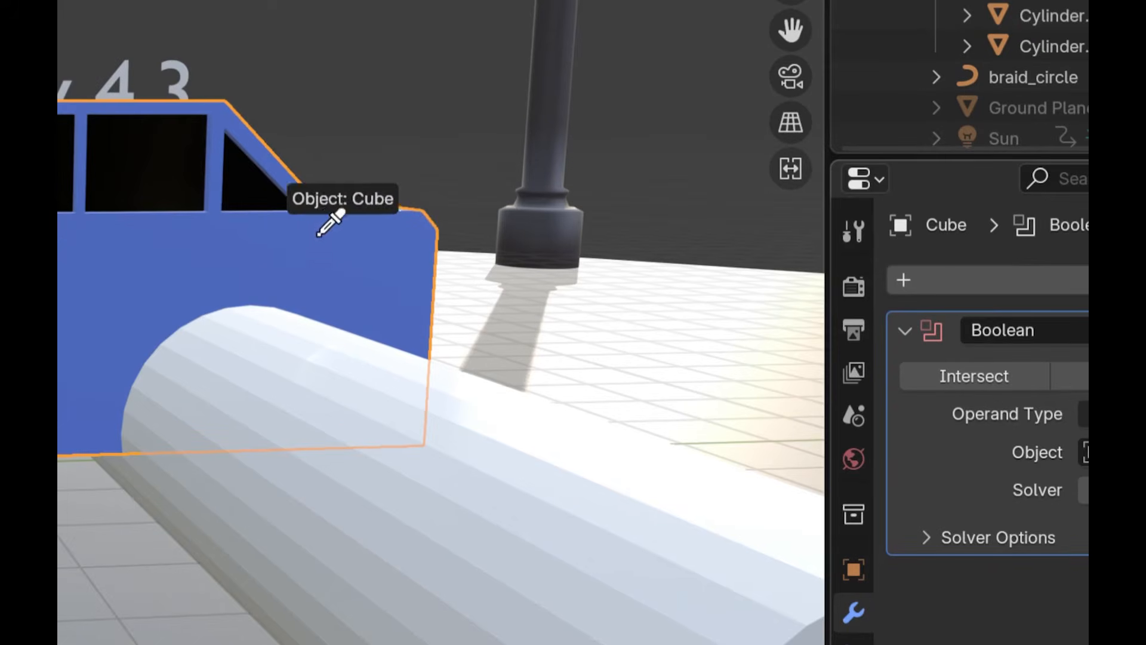
click(486, 463)
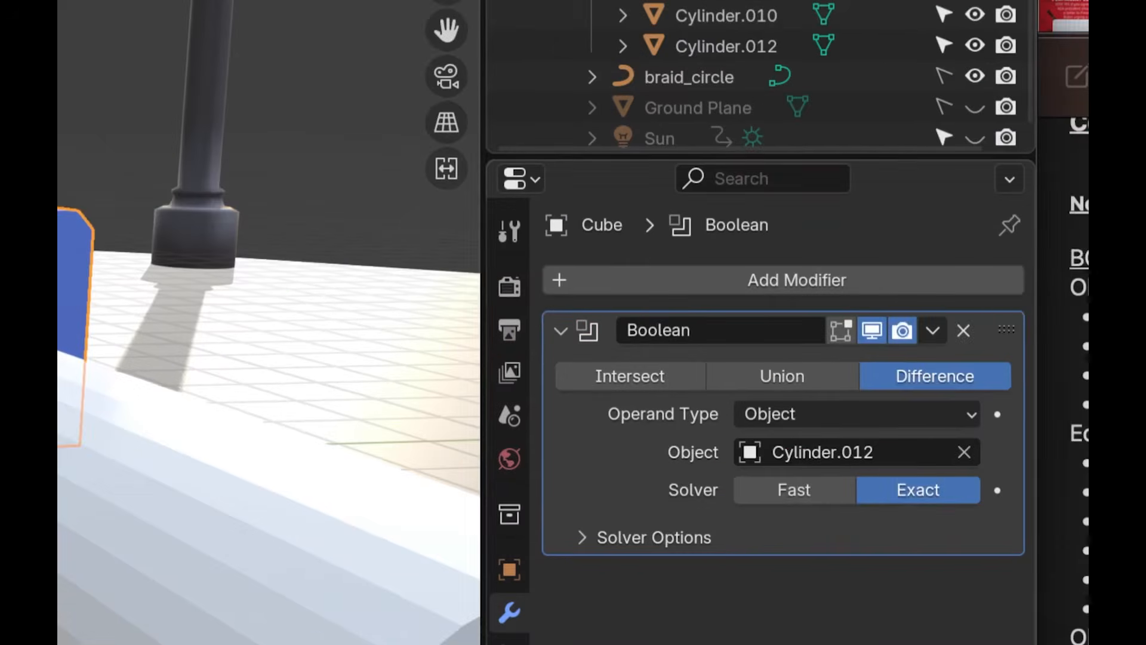
Add a second Boolean Difference modifier to the car body with the front cylinder, Cylinder.010, as its object.
click(940, 281)
mouse_move(940, 284)
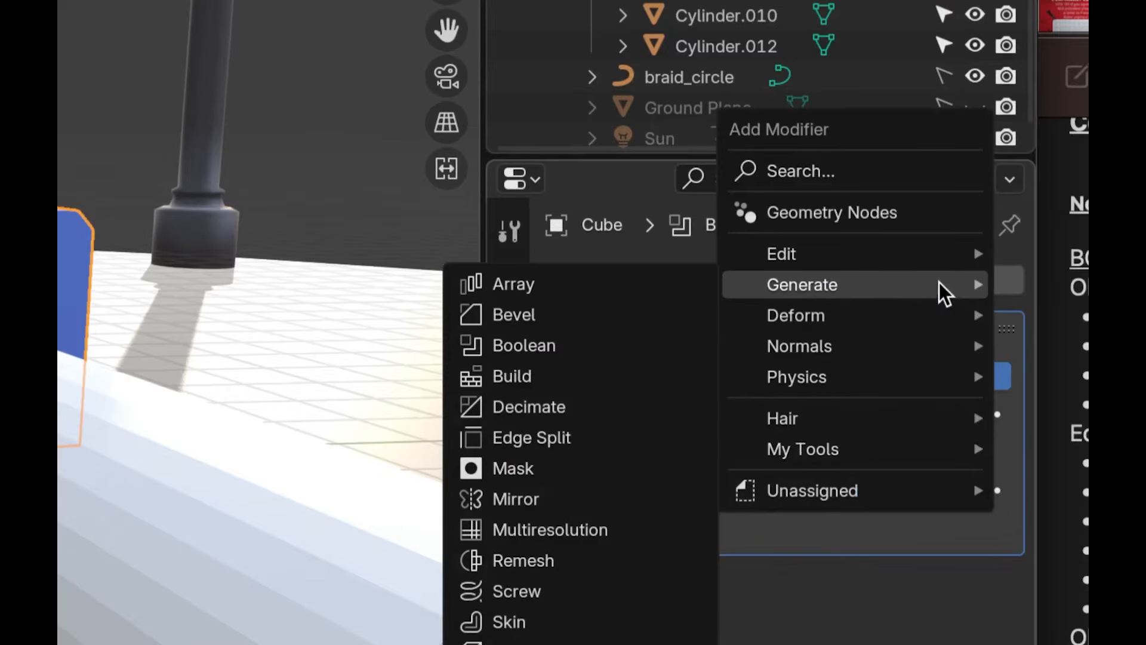
click(684, 342)
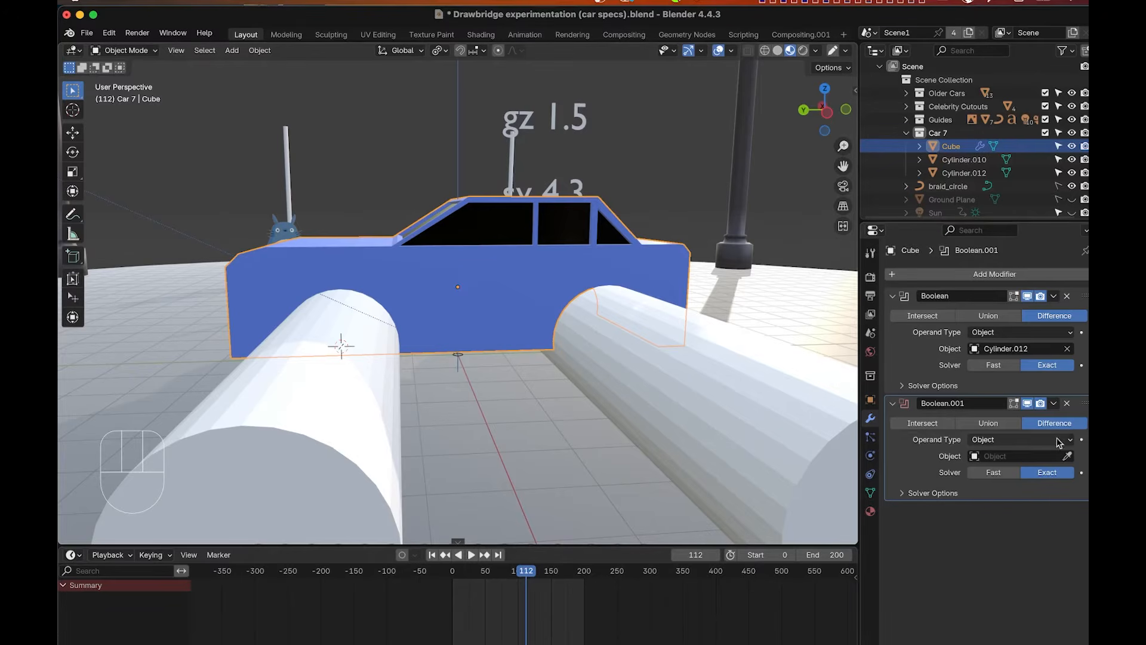
click(1067, 456)
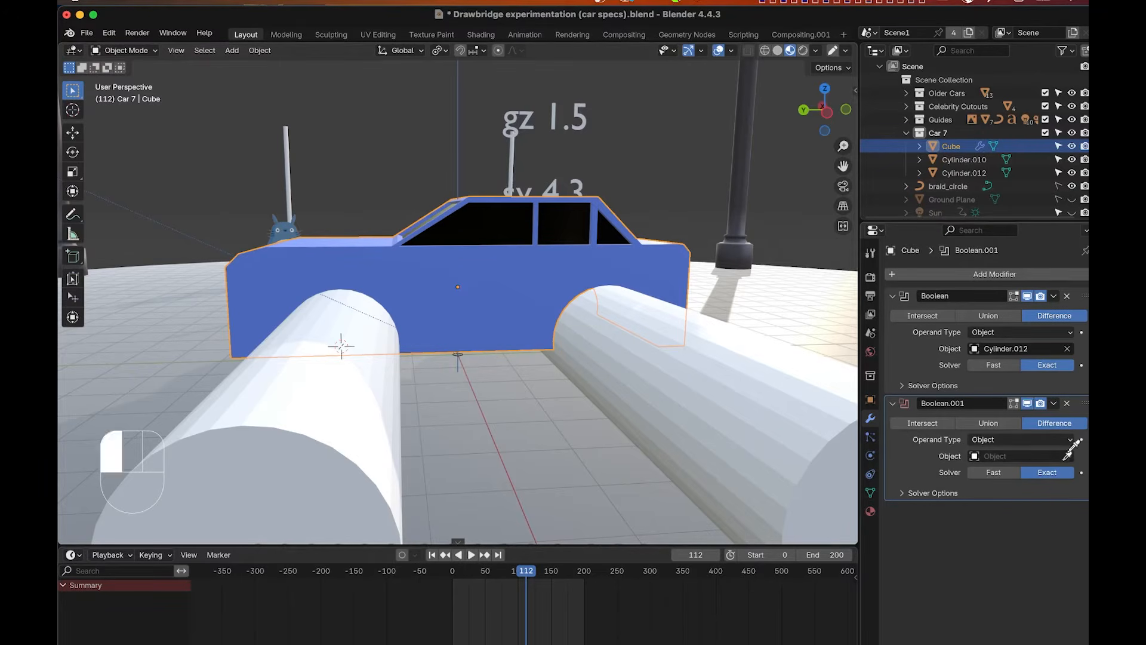
click(334, 377)
middle_drag(329, 387, 650, 369)
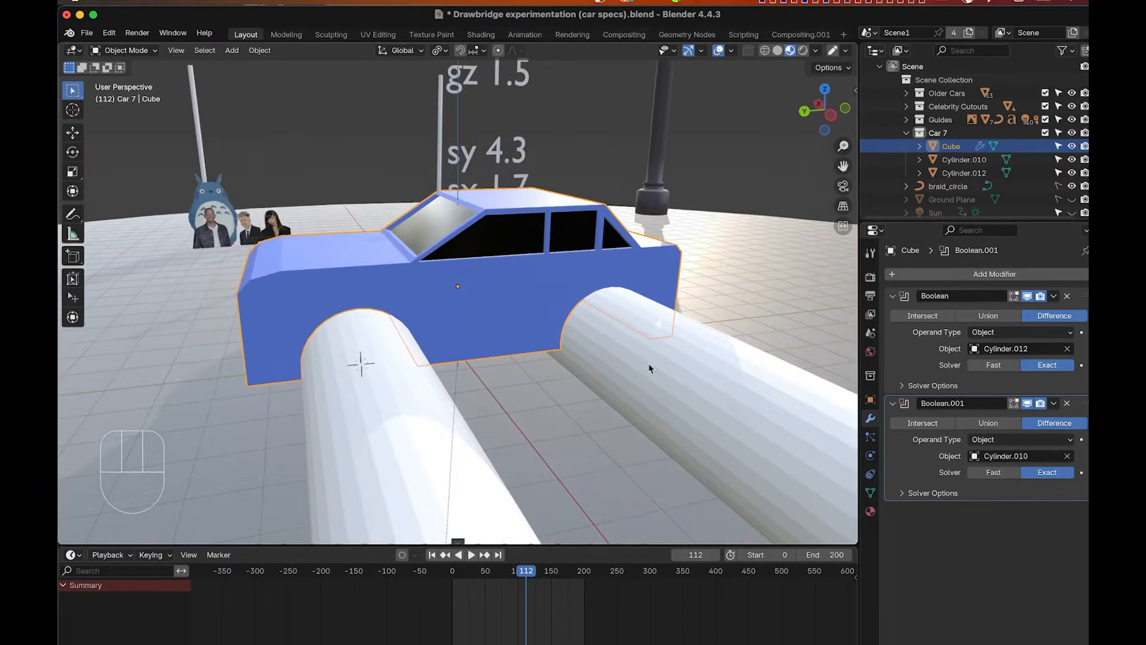
Apply both Boolean modifiers on the car body to make the wheel arch cuts permanent.
click(1054, 296)
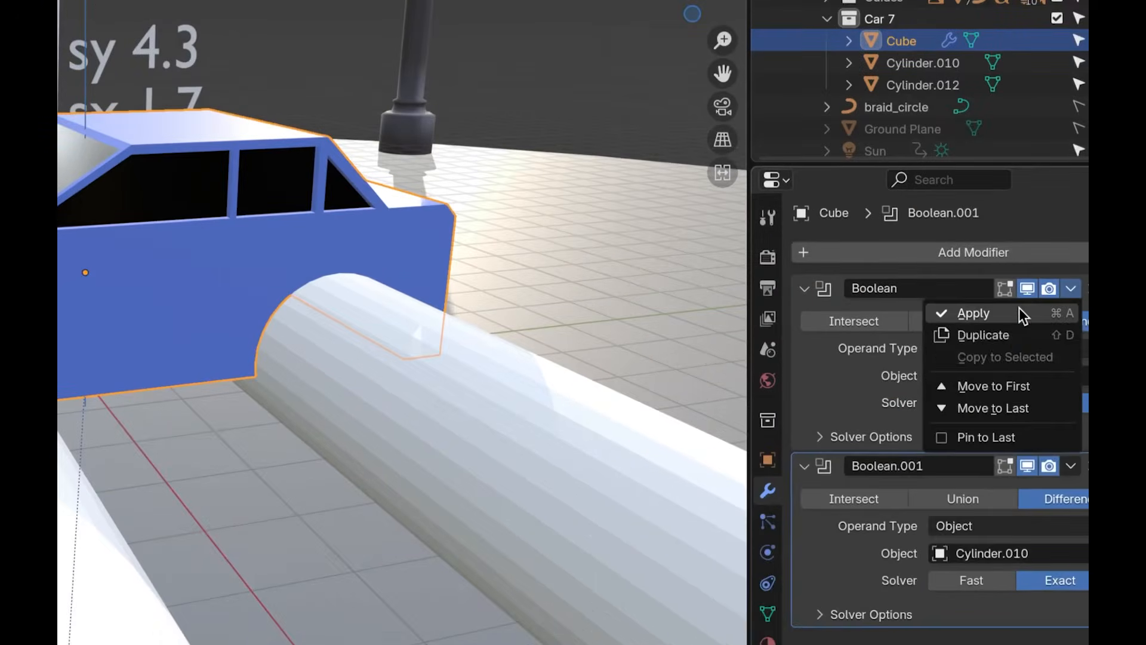
click(1019, 310)
click(1071, 289)
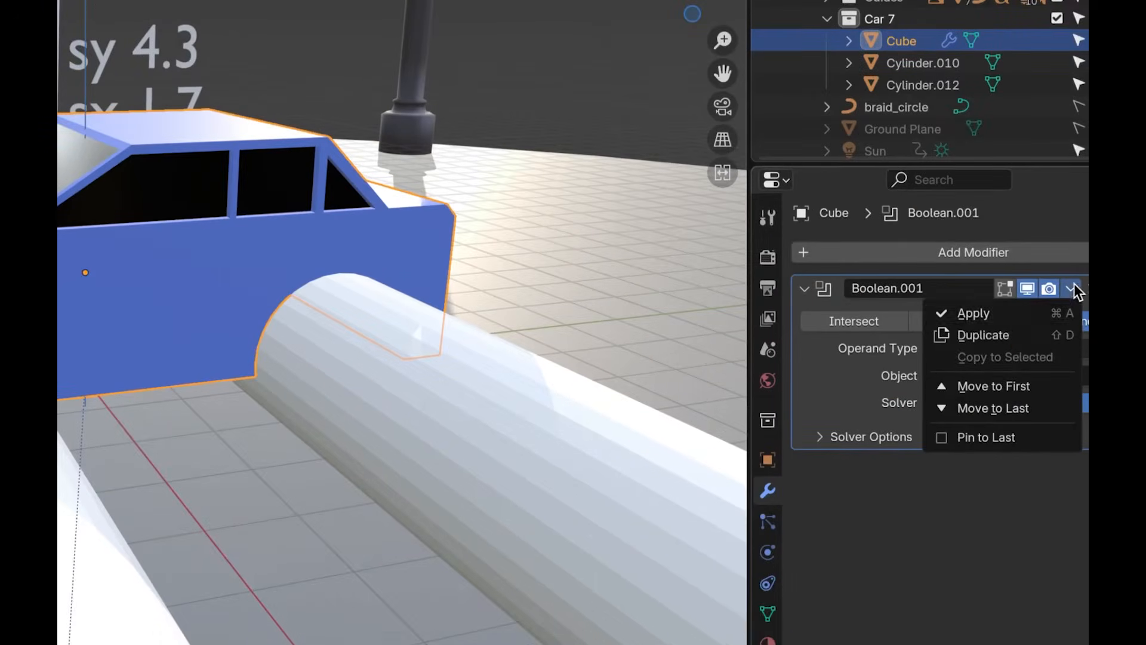
click(1010, 314)
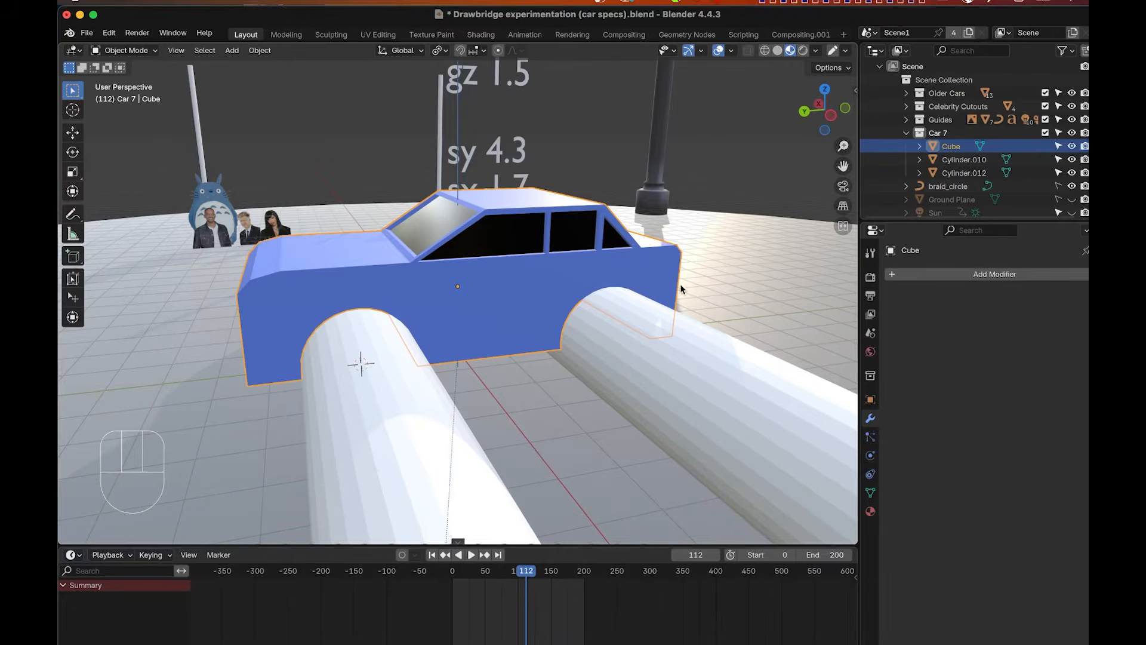
Delete the rear cutter cylinder, Cylinder.012.
middle_drag(680, 289, 543, 332)
click(626, 375)
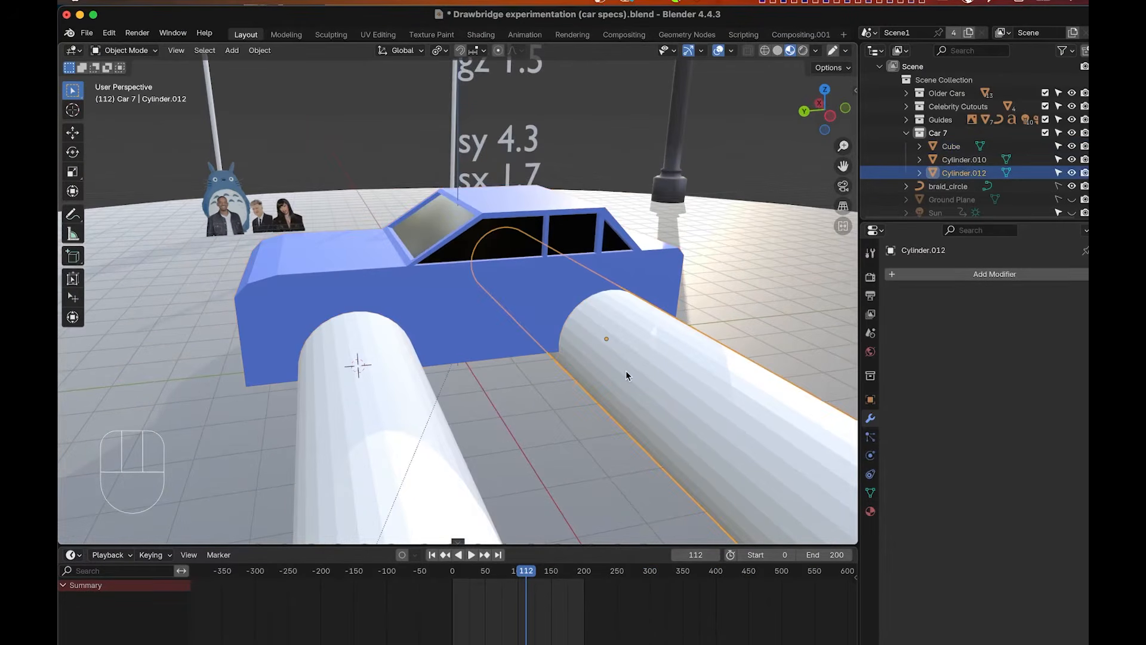
scroll(626, 375, left, 3)
key(x)
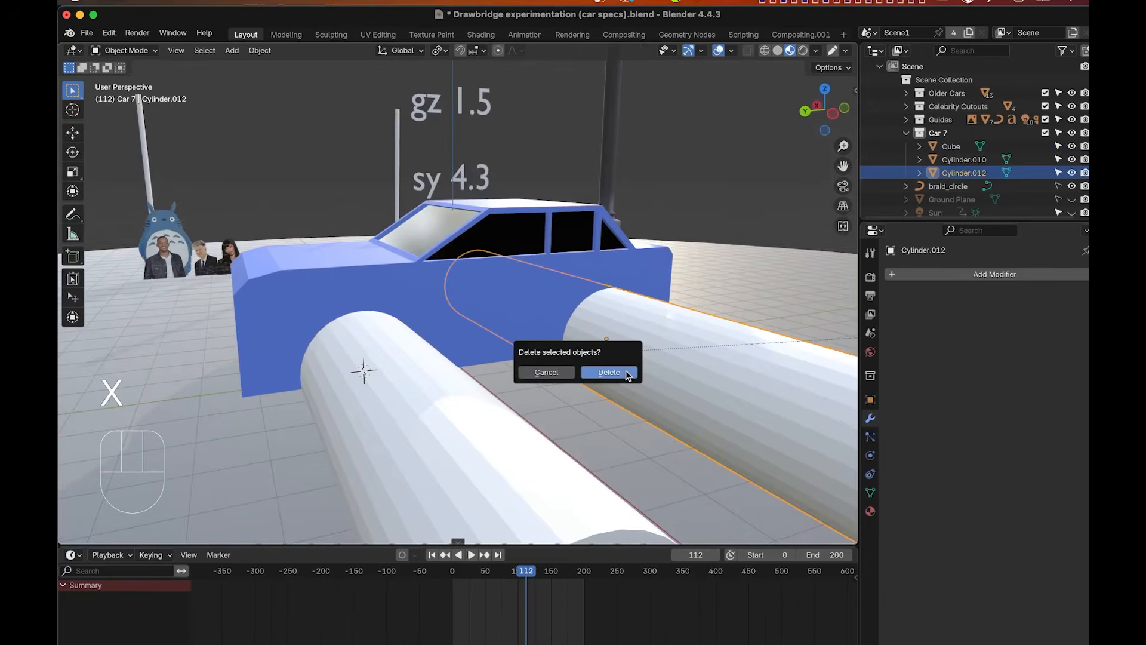
click(609, 372)
Create a new material named "tire" on the front cylinder, Cylinder.010.
scroll(627, 374, left, 10)
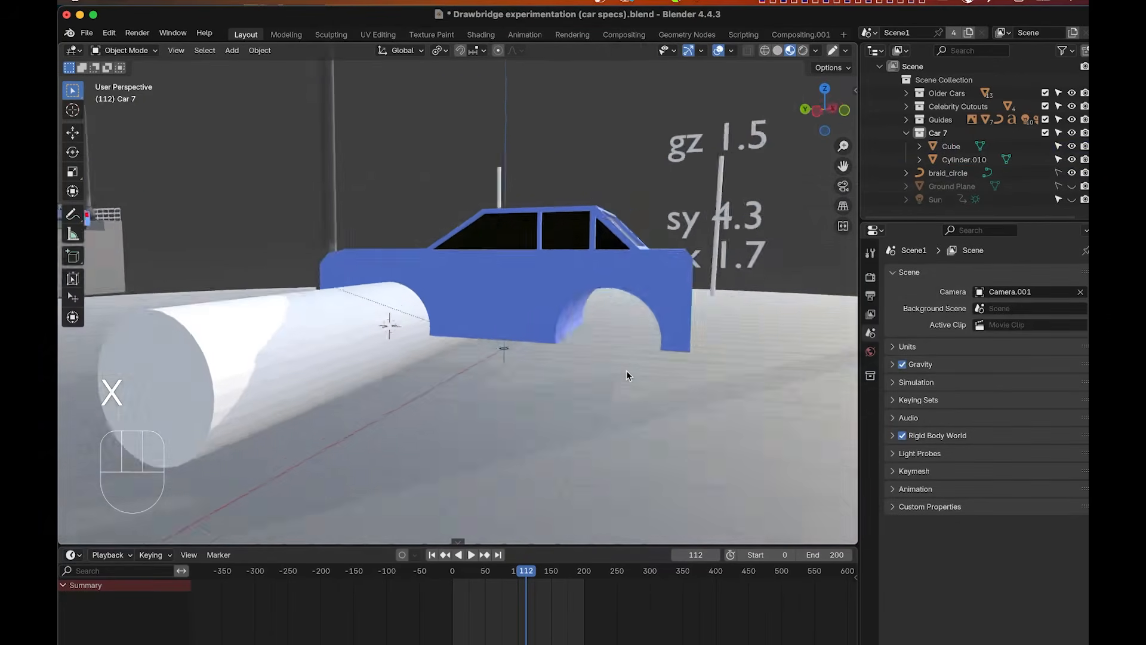
scroll(625, 371, left, 10)
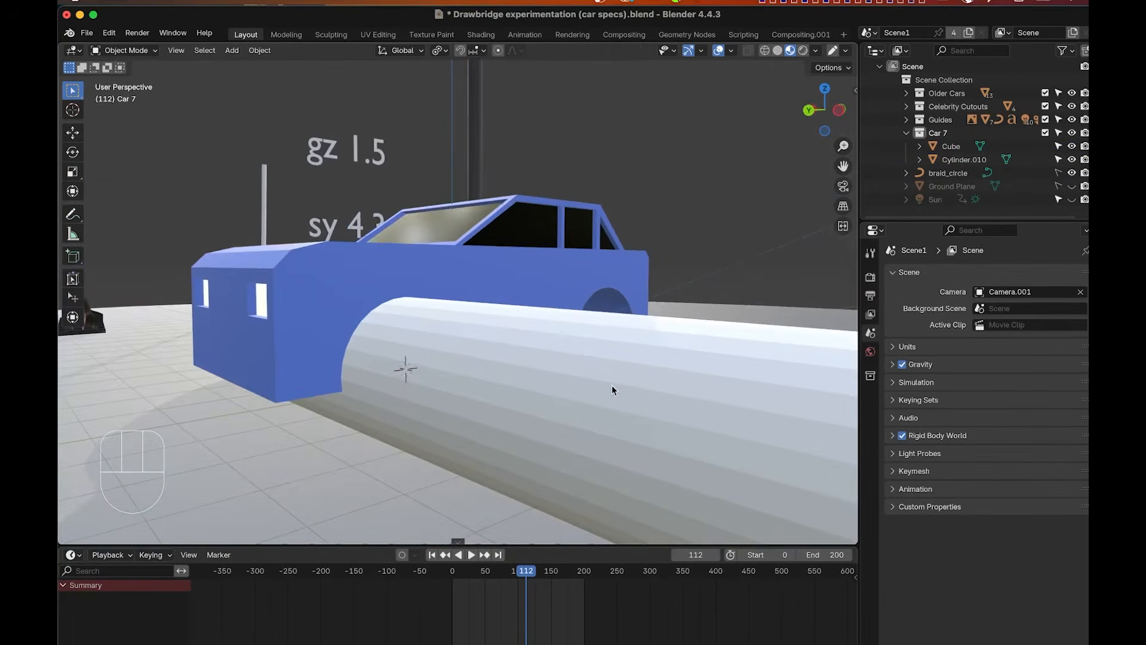
shift+scroll(612, 385, right, 5)
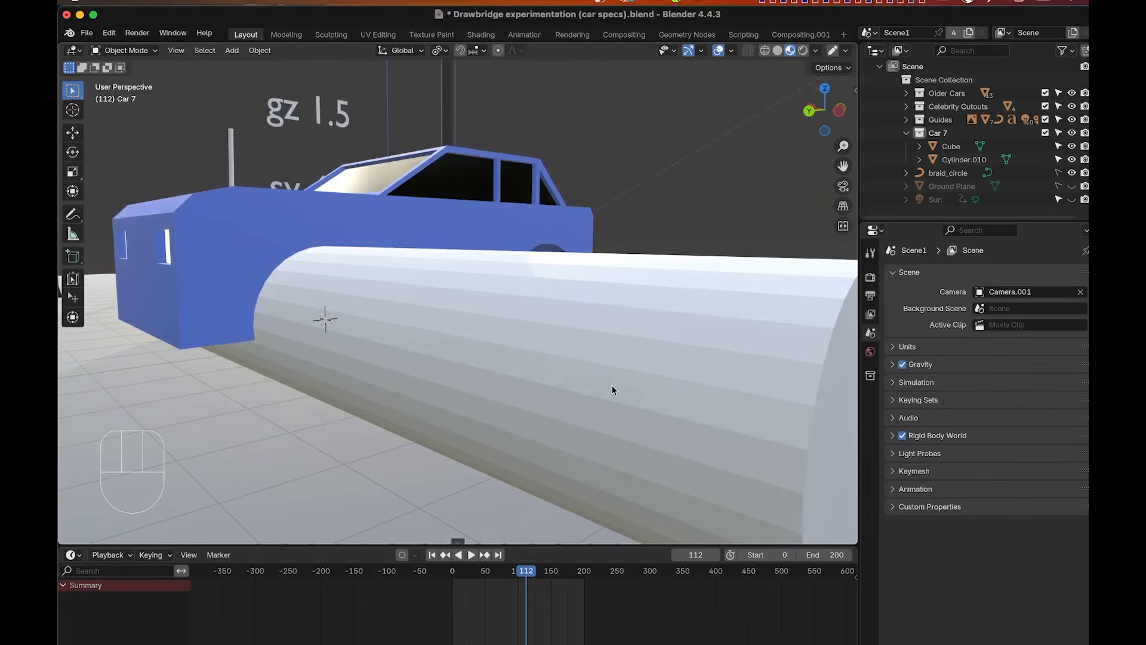
click(651, 343)
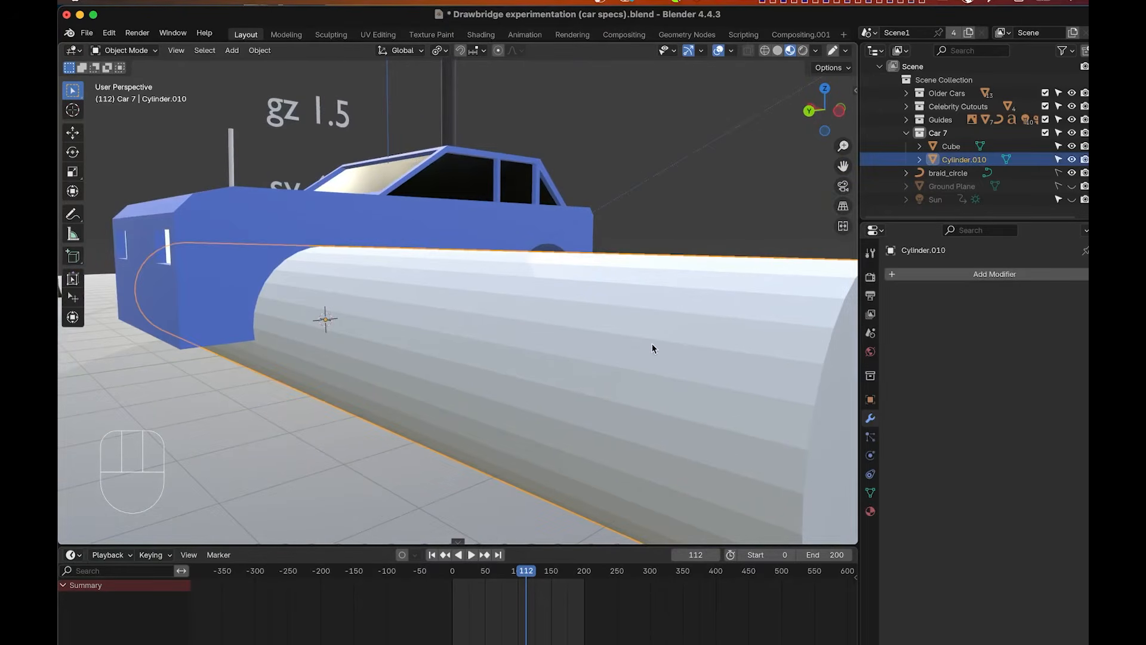
scroll(652, 347, left, 5)
scroll(652, 348, left, 5)
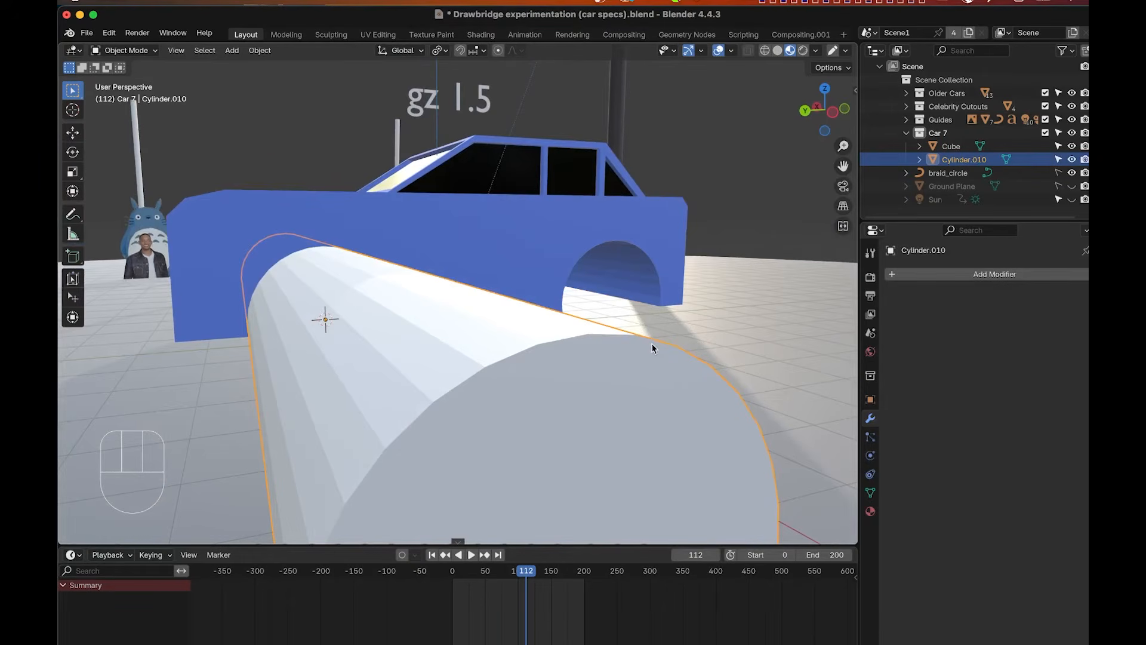
scroll(652, 348, left, 5)
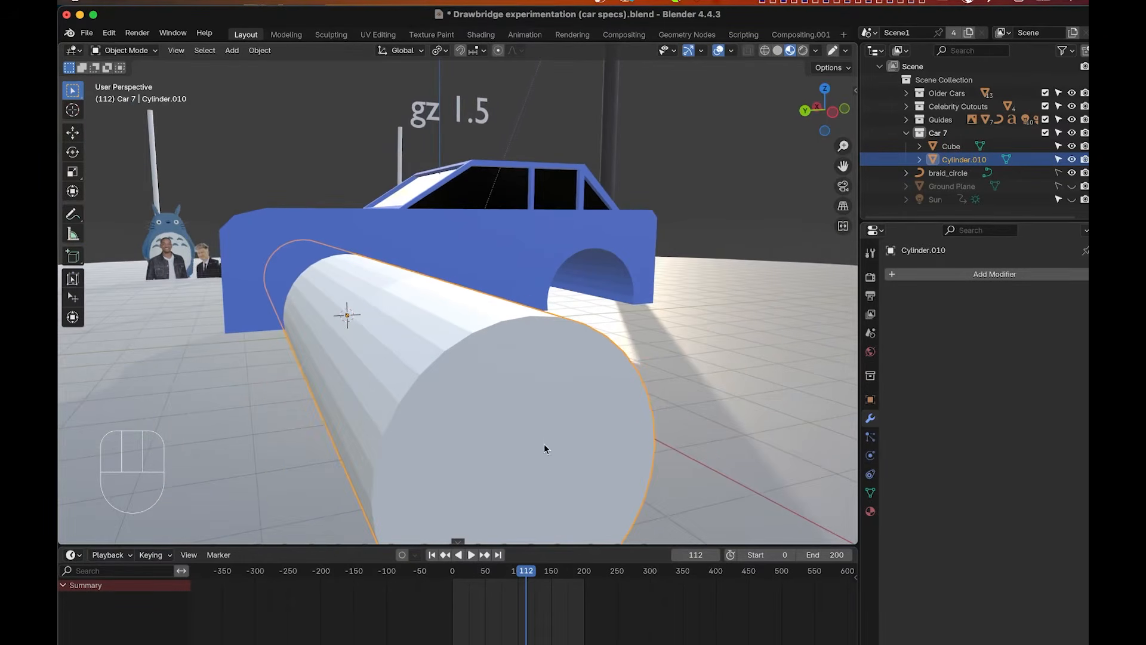
click(870, 512)
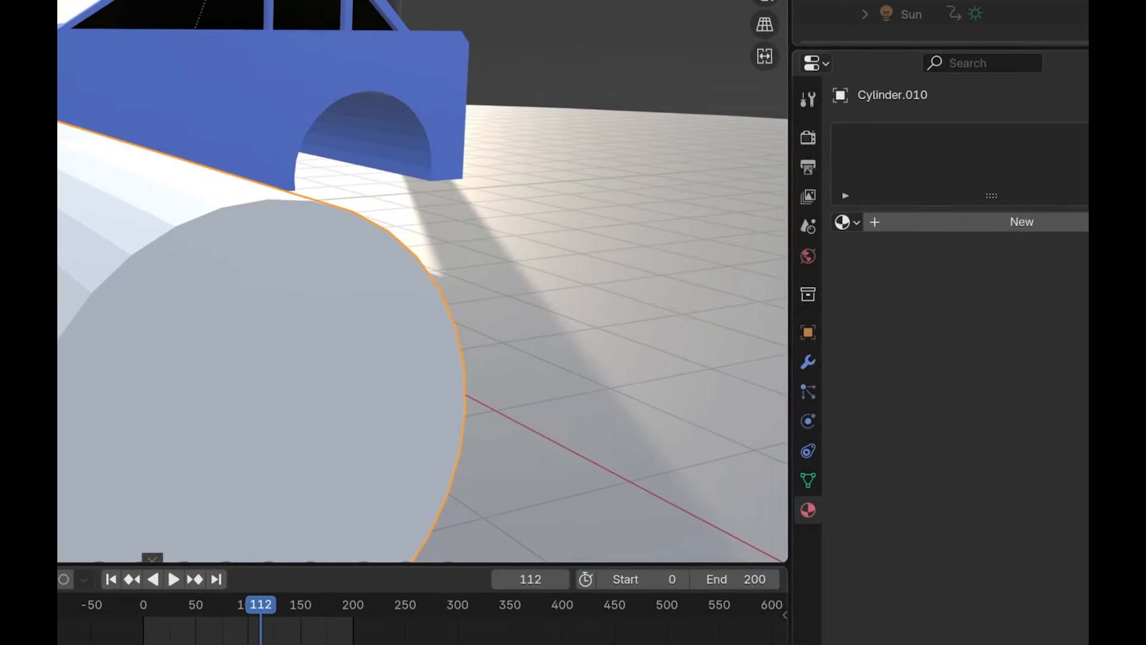
click(1066, 226)
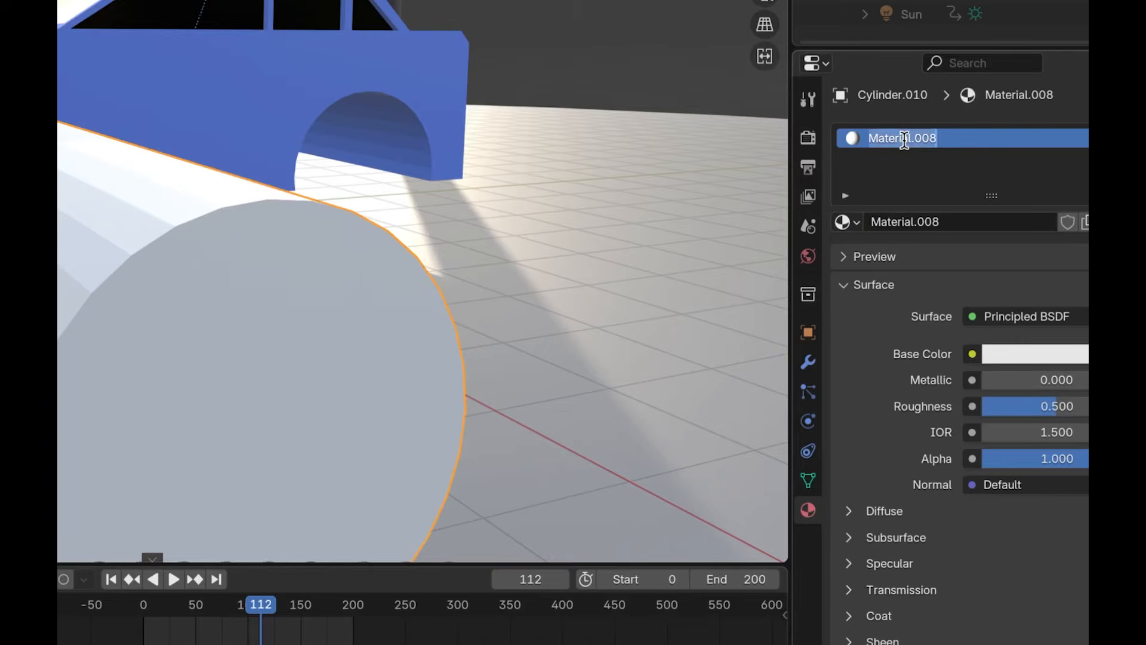
text(tire)
key(Return)
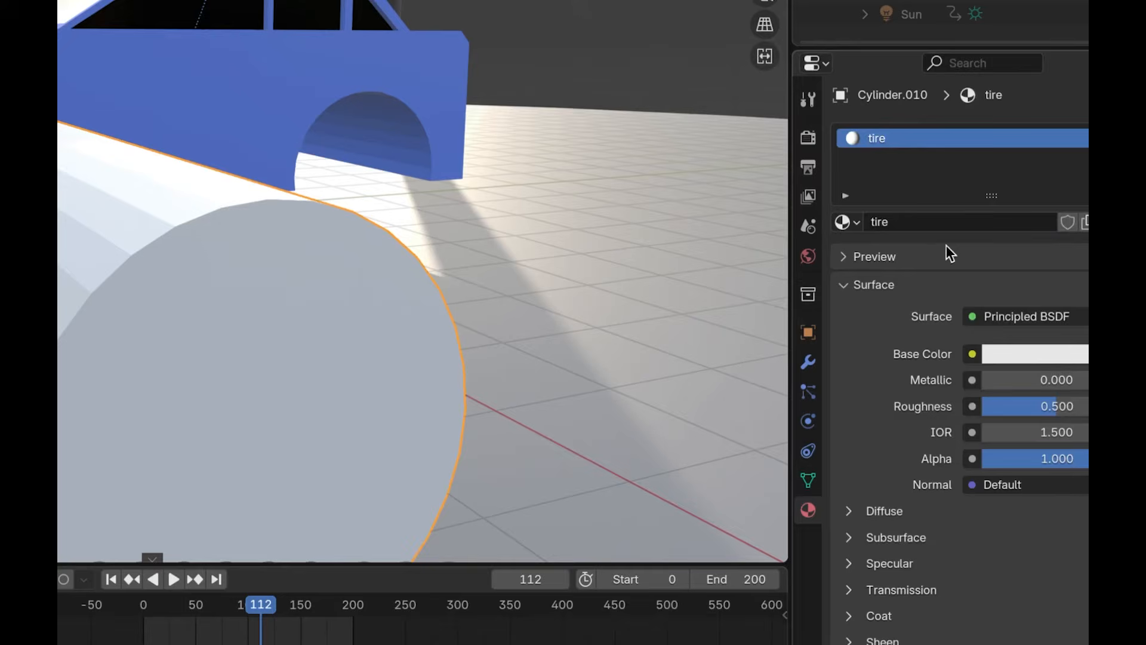
Set the tire material's base color to near black, its metallic to 0.170 and its roughness to 0.870.
click(1023, 355)
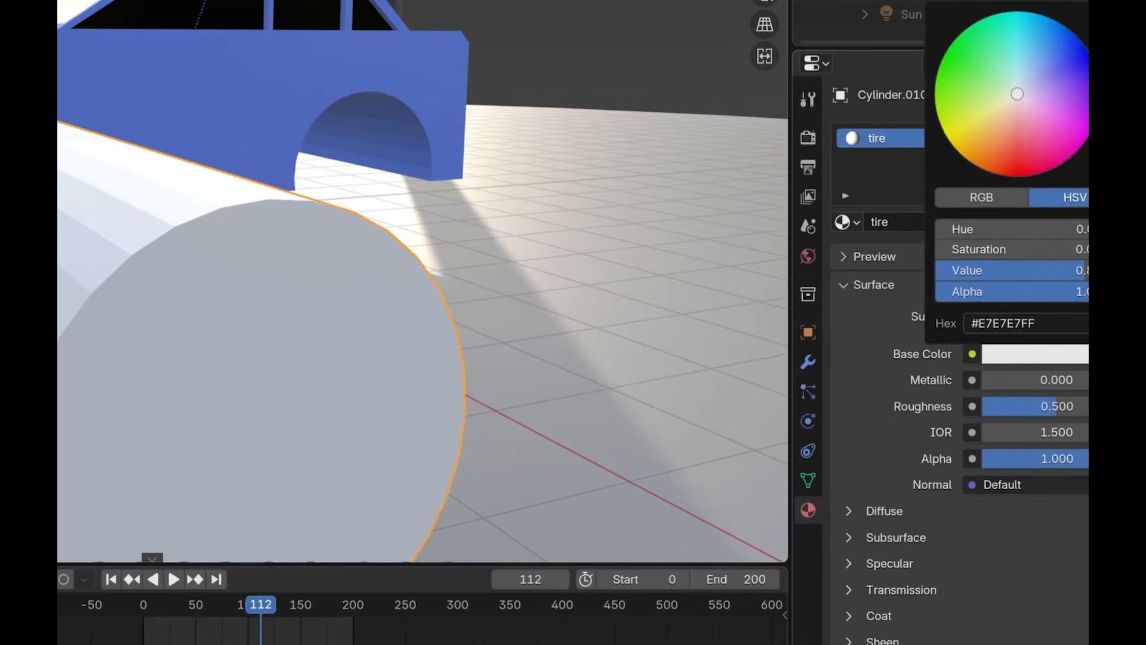
drag(1115, 43, 1114, 164)
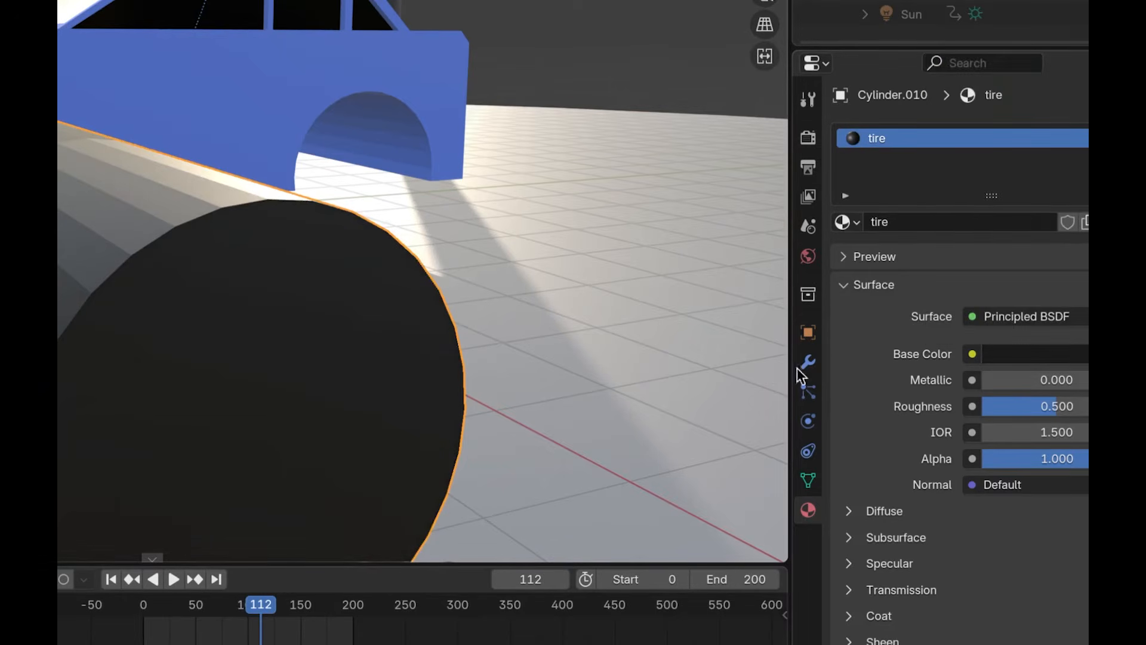
drag(1006, 380, 1097, 411)
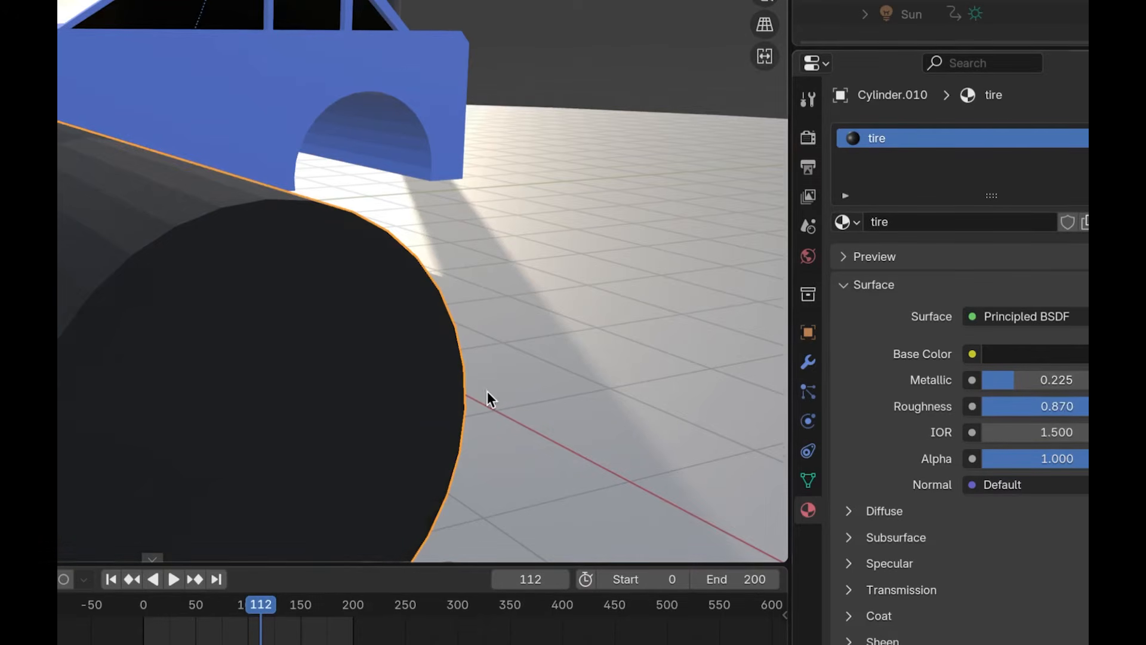
scroll(487, 392, left, 10)
scroll(487, 392, right, 6)
scroll(487, 392, right, 8)
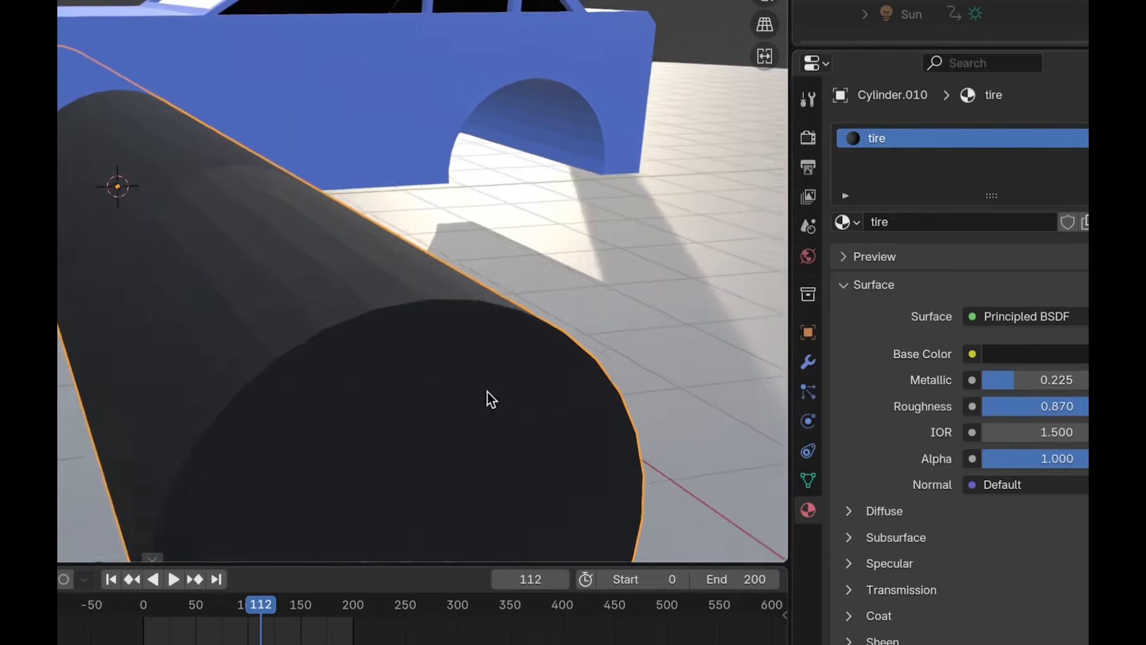
scroll(487, 391, left, 8)
scroll(487, 391, right, 3)
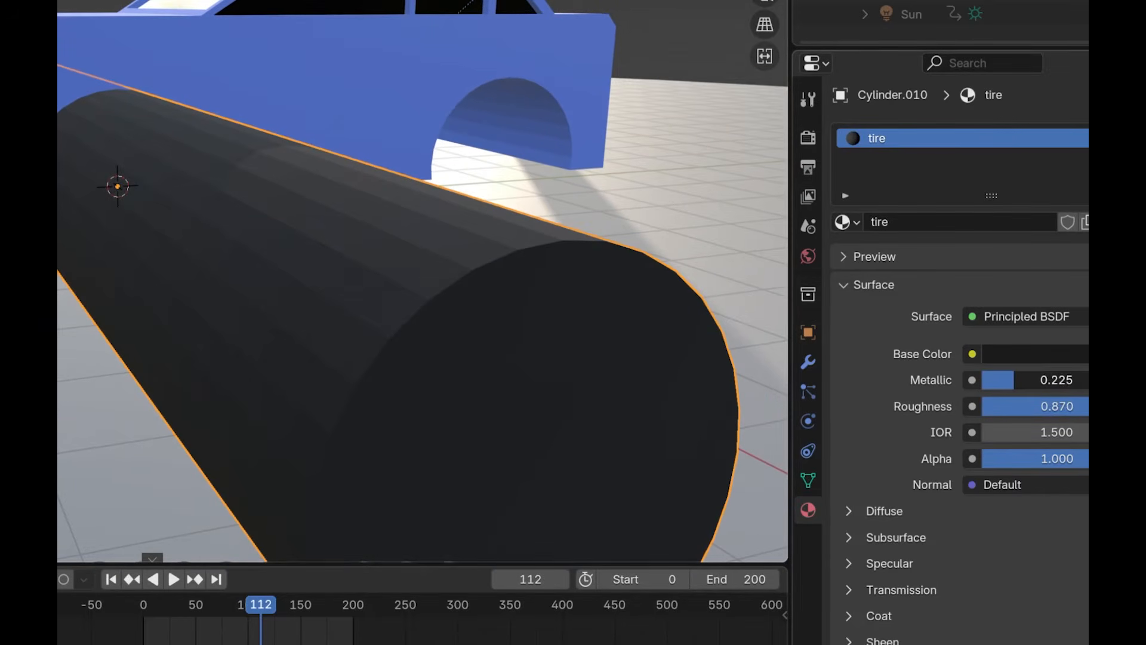
drag(1022, 379, 1008, 379)
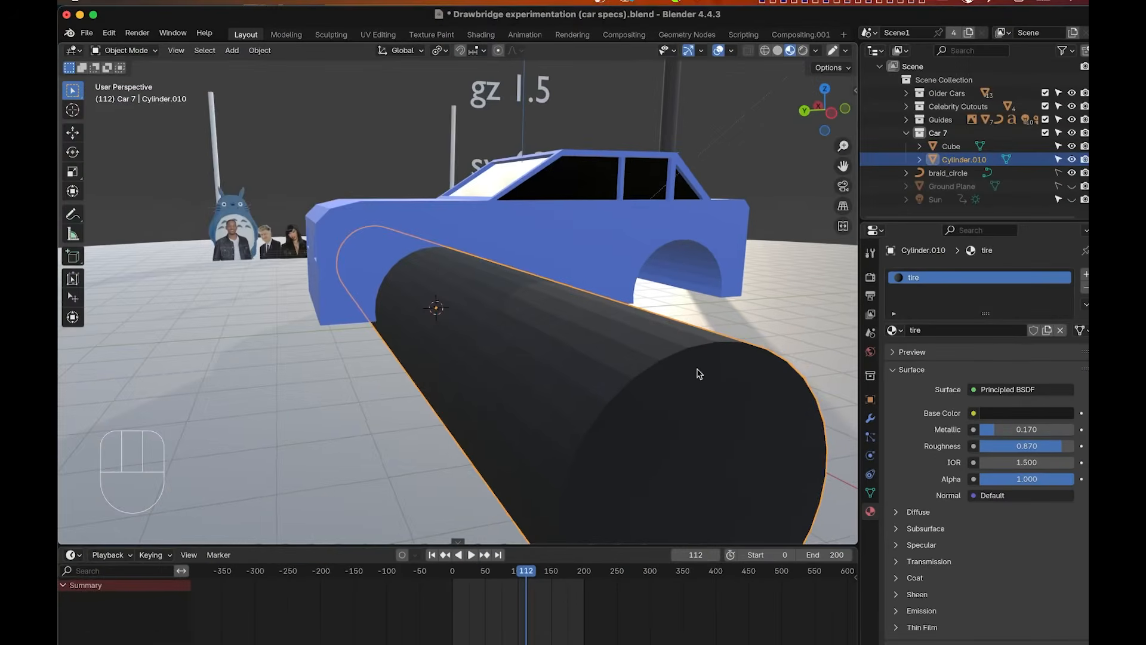
Scale the front cylinder along the X axis to about 0.07 so it shrinks to a wheel's width.
scroll(532, 283, left, 5)
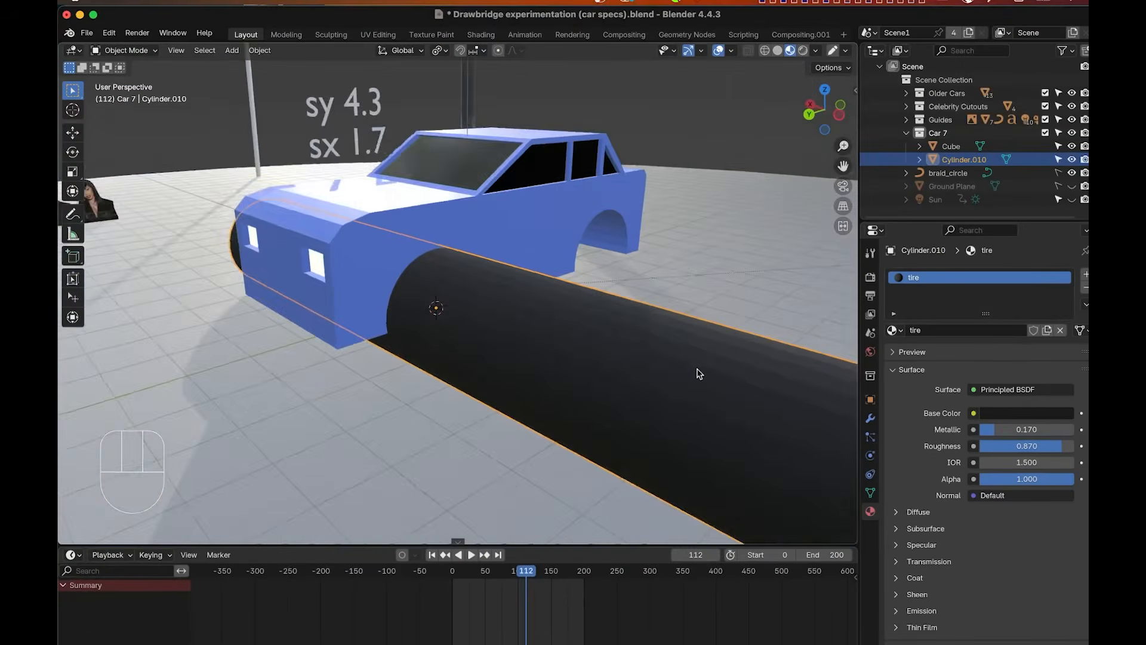
scroll(697, 369, left, 10)
shift+scroll(698, 368, right, 5)
scroll(697, 368, right, 5)
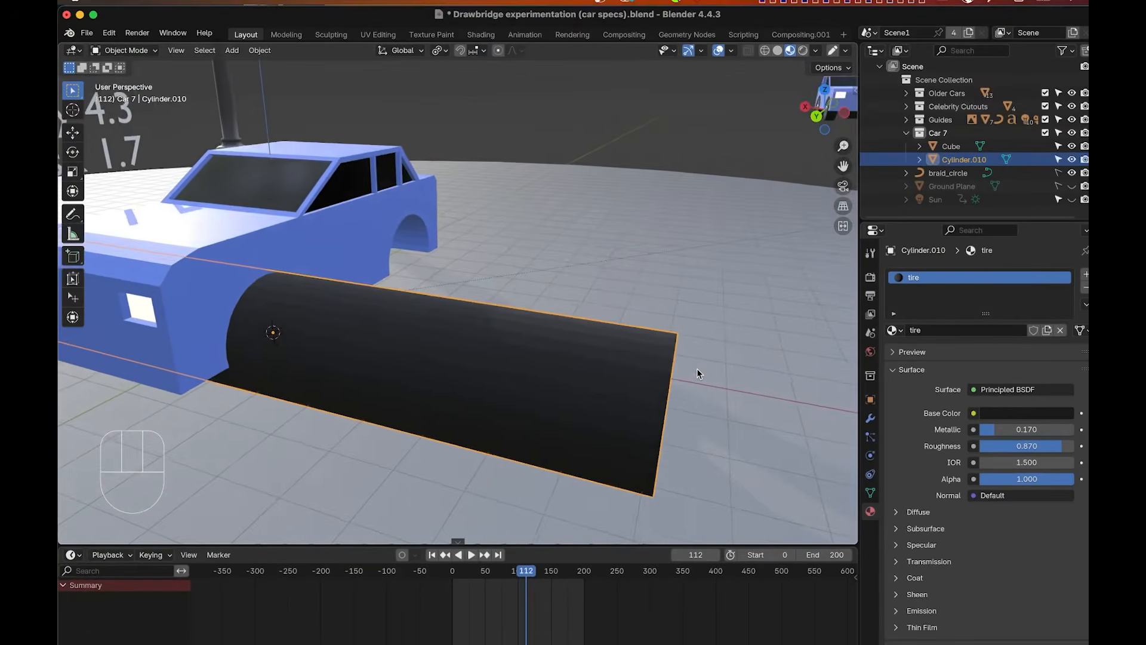
shift+scroll(696, 374, left, 5)
key(s)
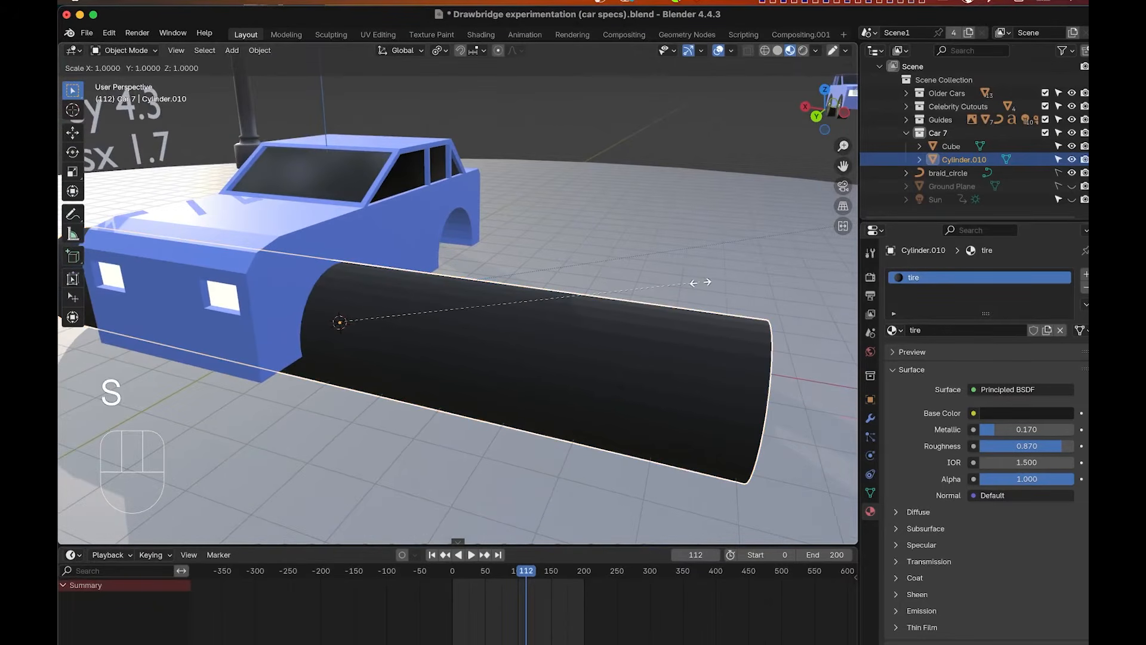
key(x)
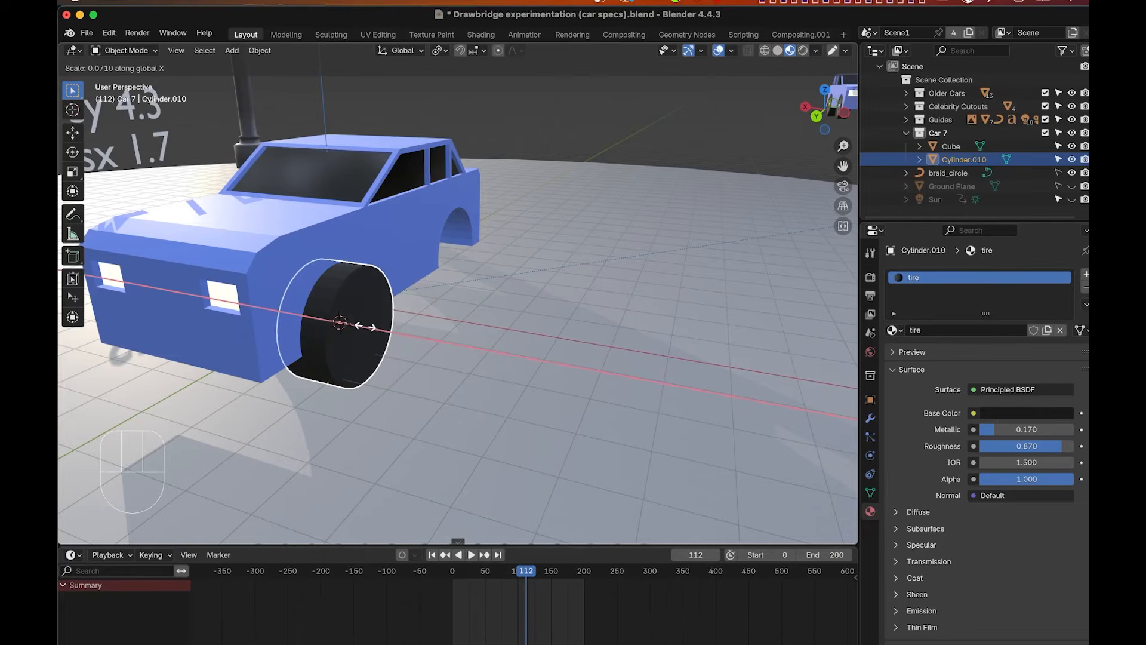
click(360, 332)
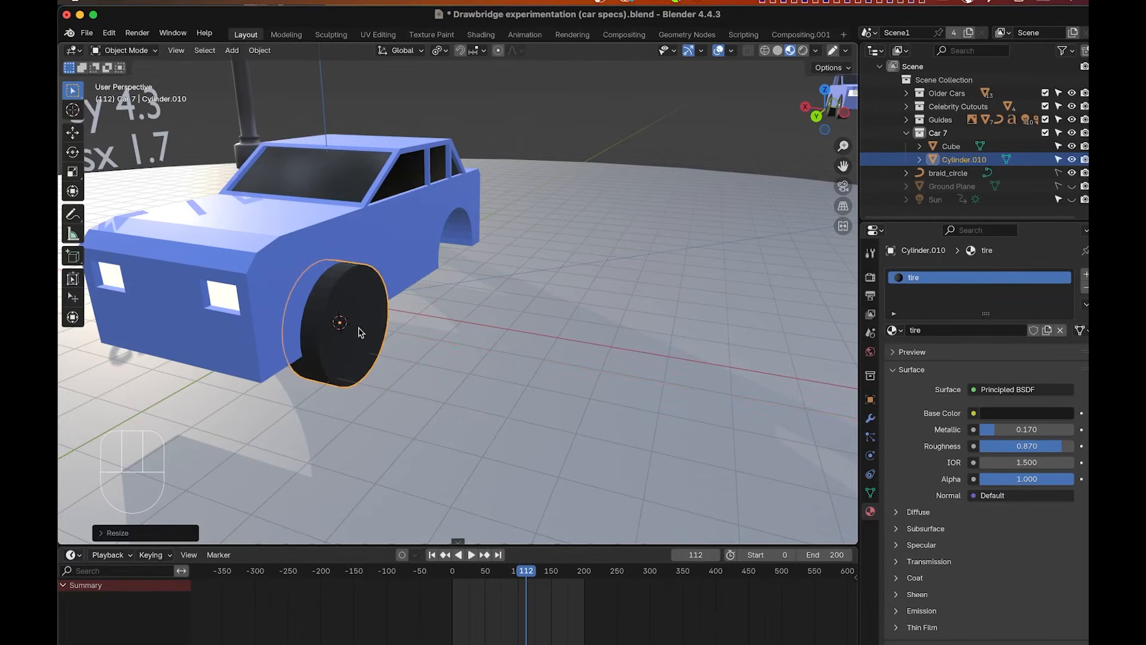
Scale the tire down uniformly to about 0.89 to leave a gap inside the front wheel arch.
scroll(360, 332, up, 8)
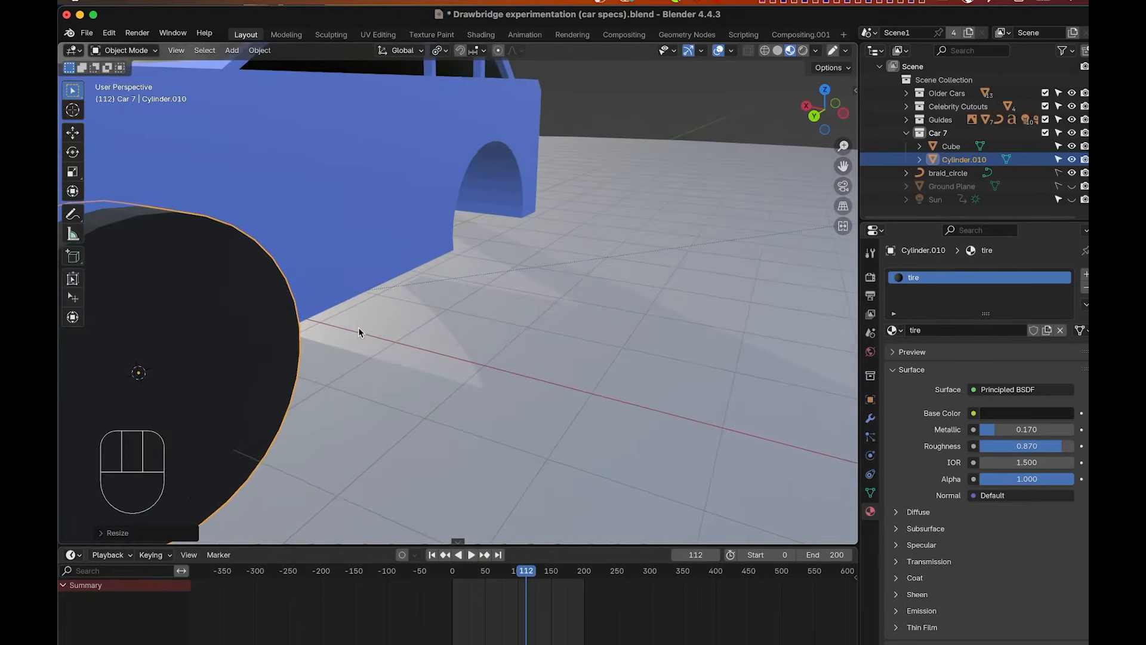
shift+scroll(360, 332, up, 5)
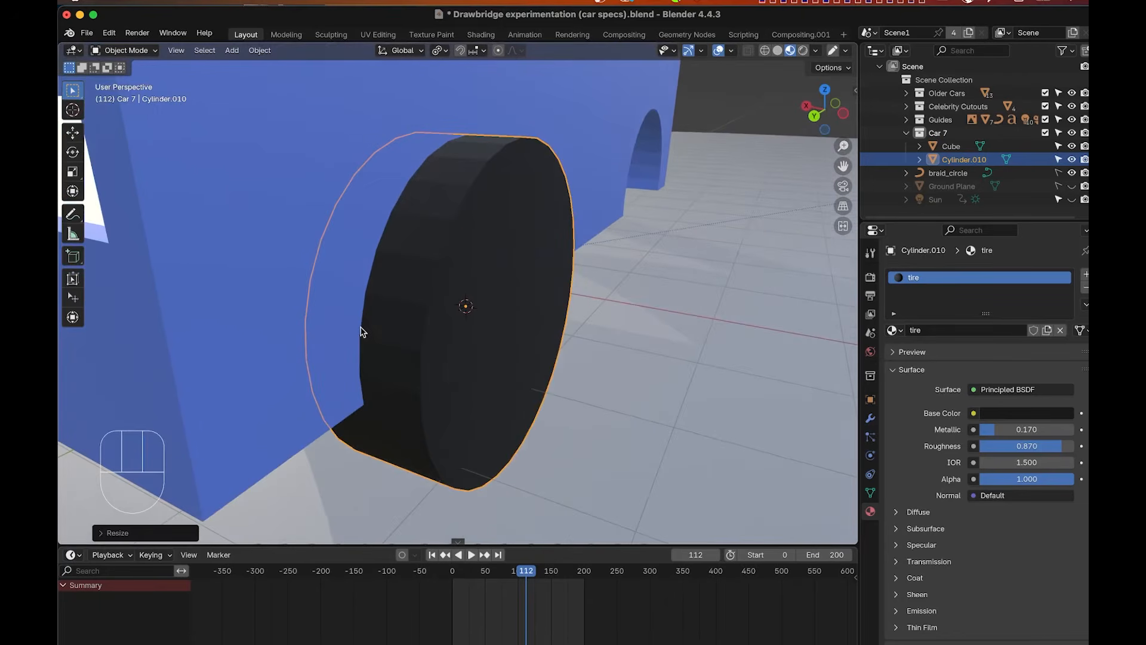
scroll(360, 332, right, 10)
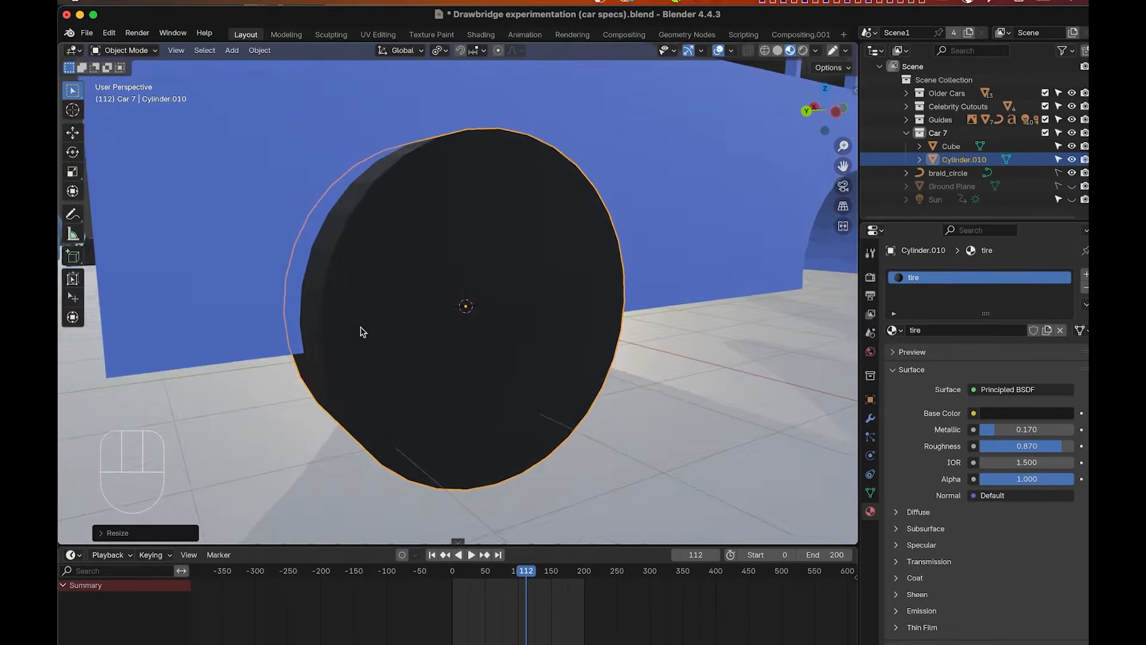
scroll(360, 332, right, 5)
scroll(361, 327, left, 3)
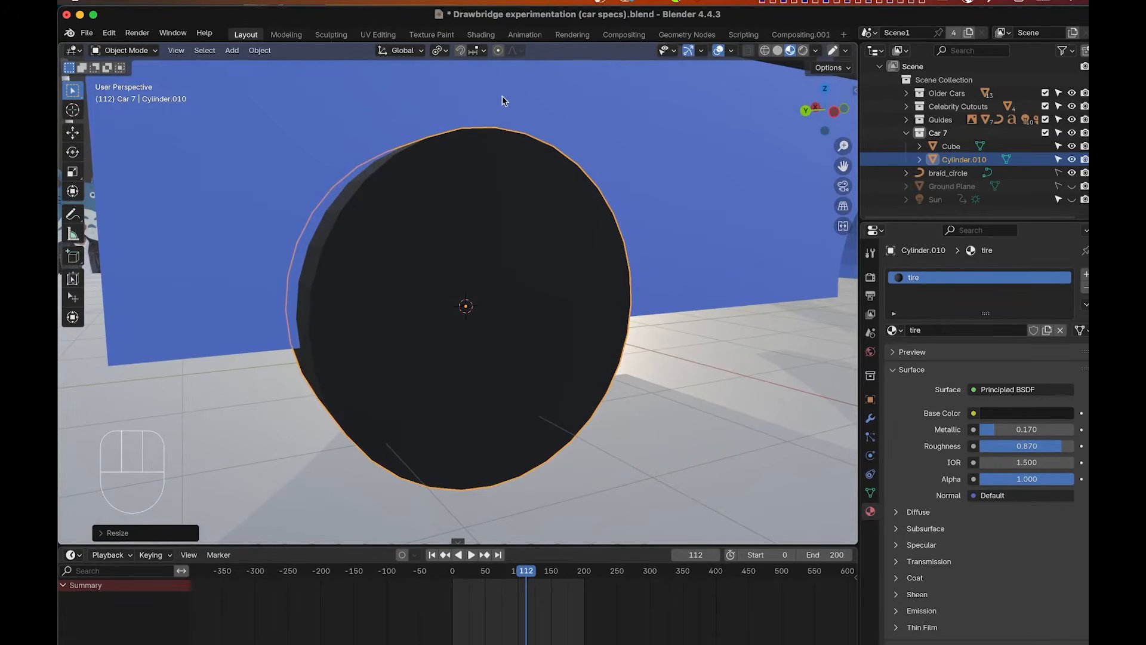
key(s)
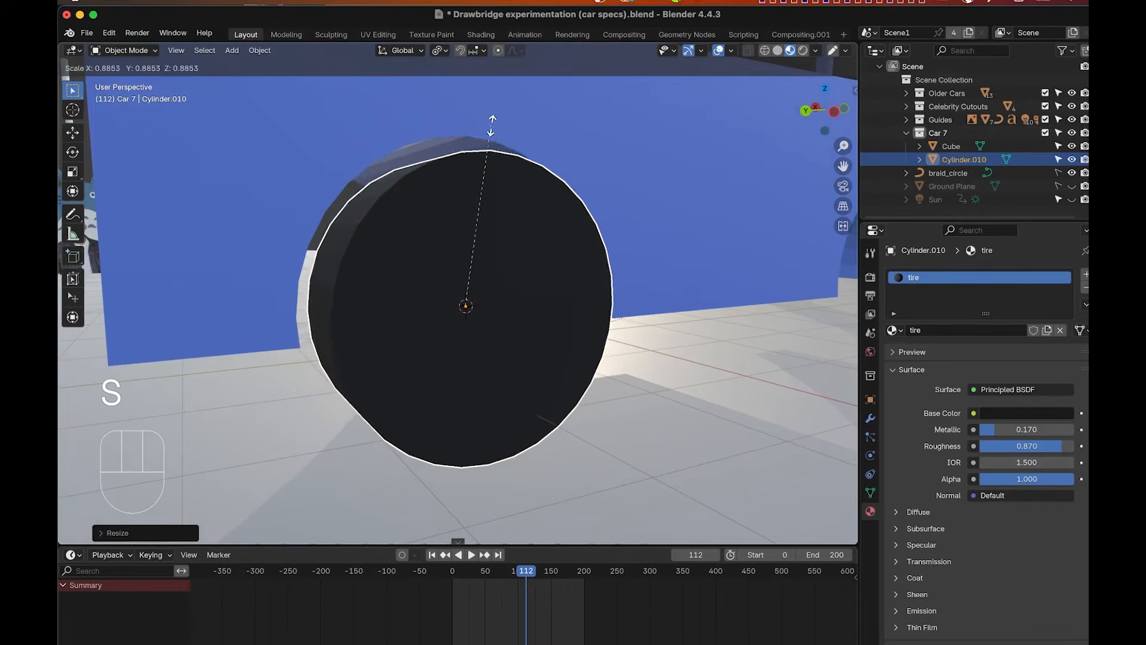
click(492, 125)
Try scaling the tire along the X axis, and undo the change.
scroll(493, 126, right, 2)
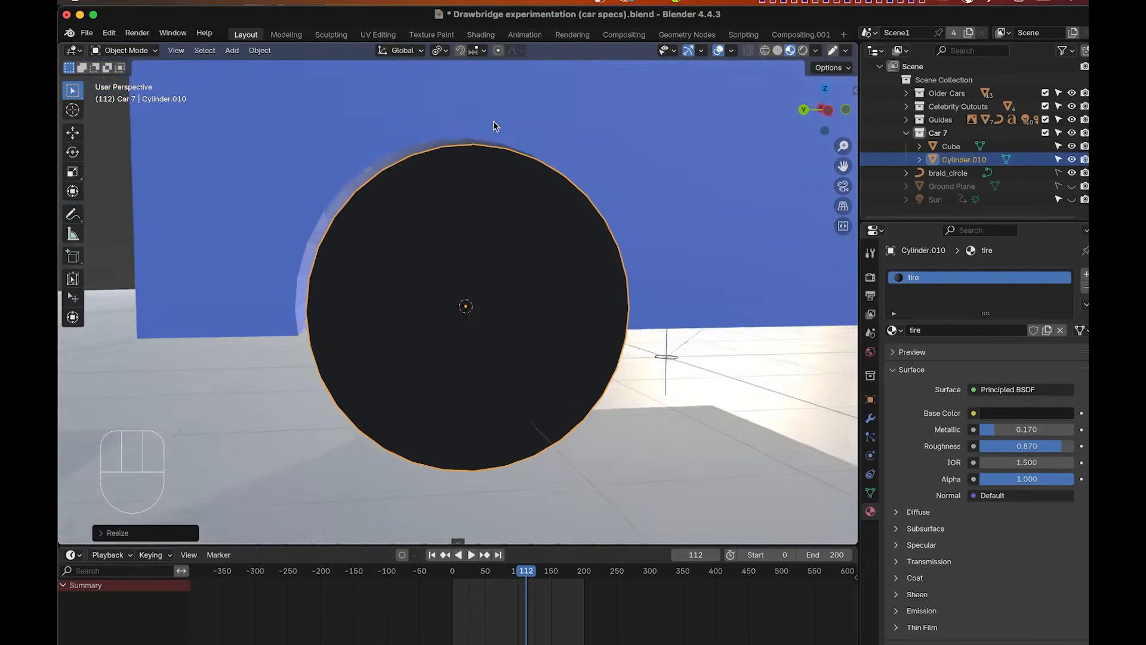
scroll(494, 125, left, 5)
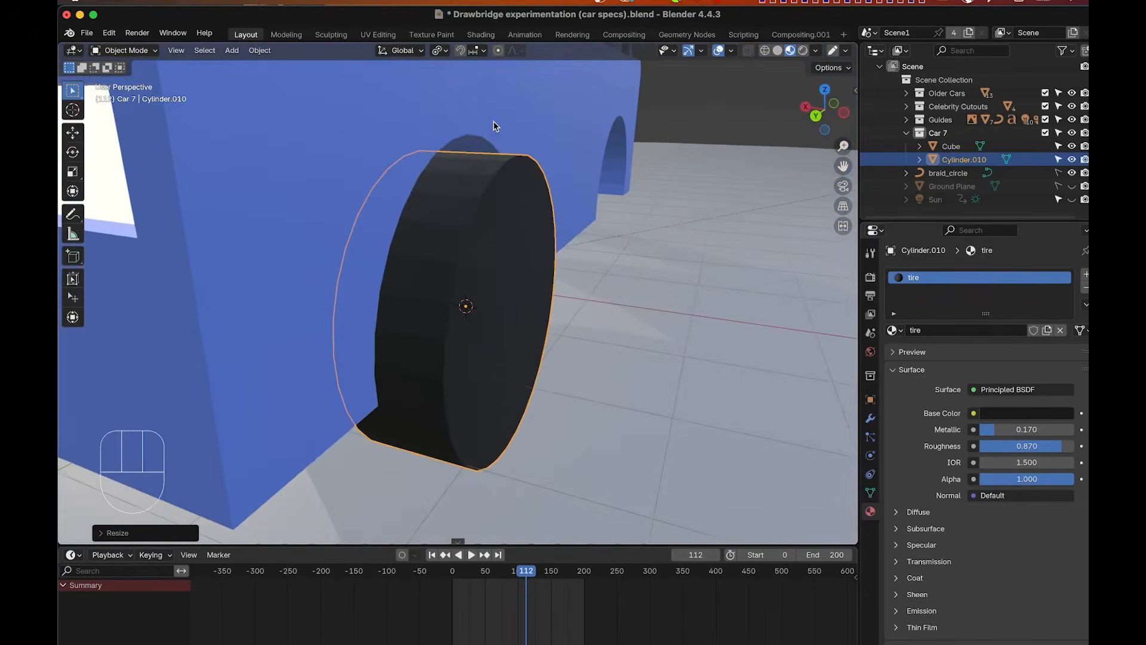
scroll(493, 125, left, 5)
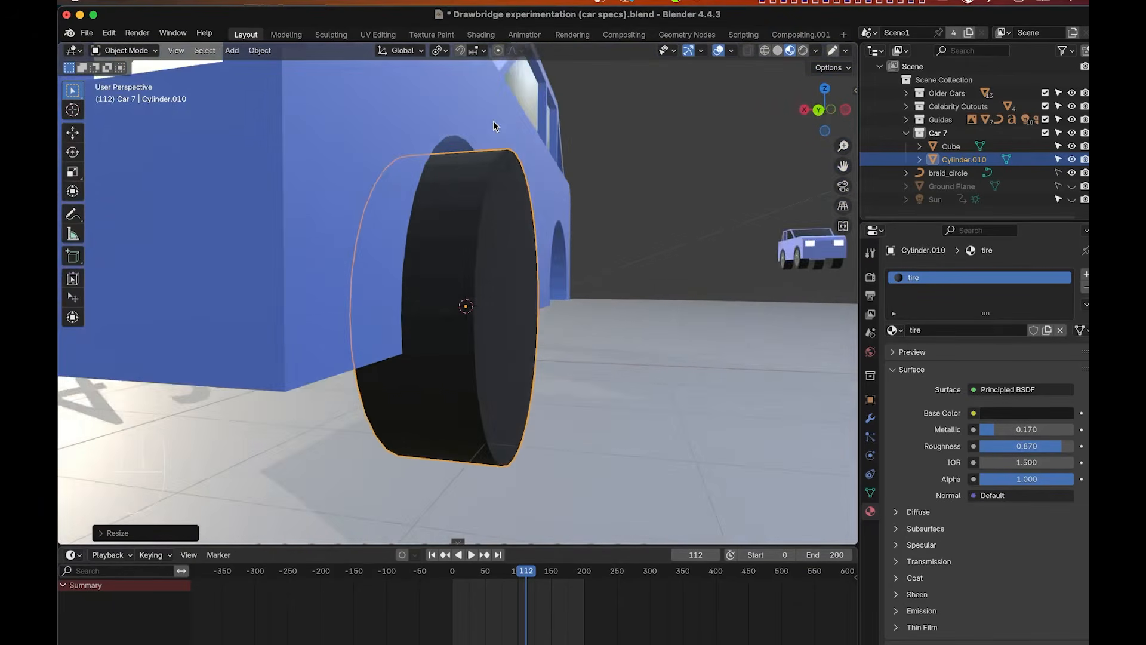
scroll(494, 121, left, 4)
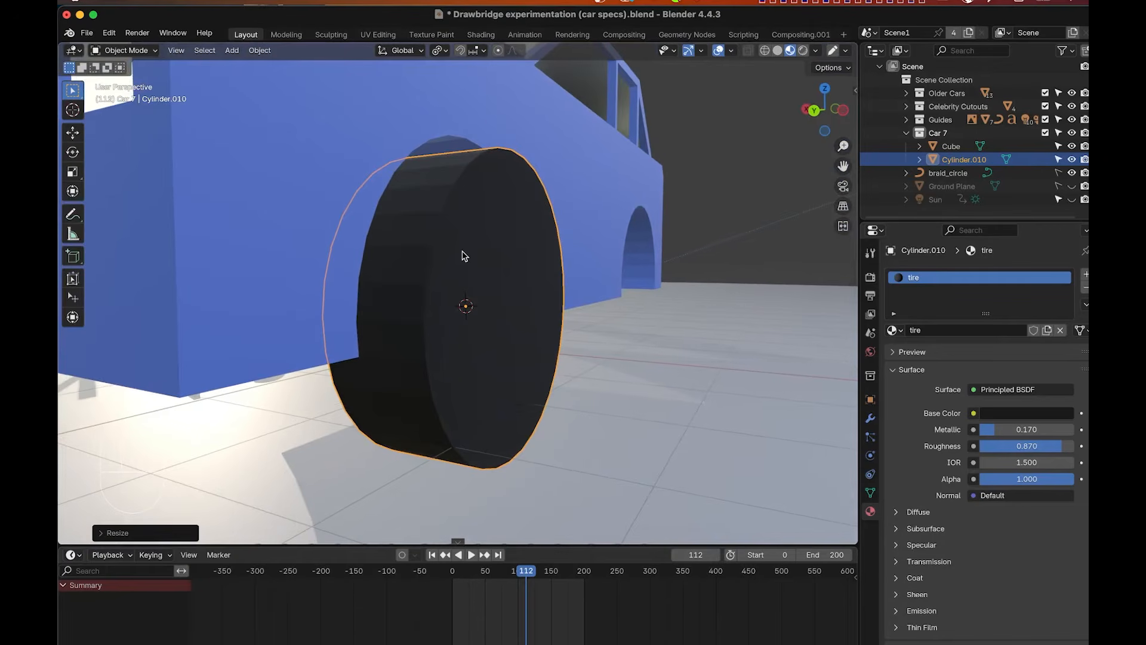
scroll(487, 261, left, 2)
key(s)
key(x)
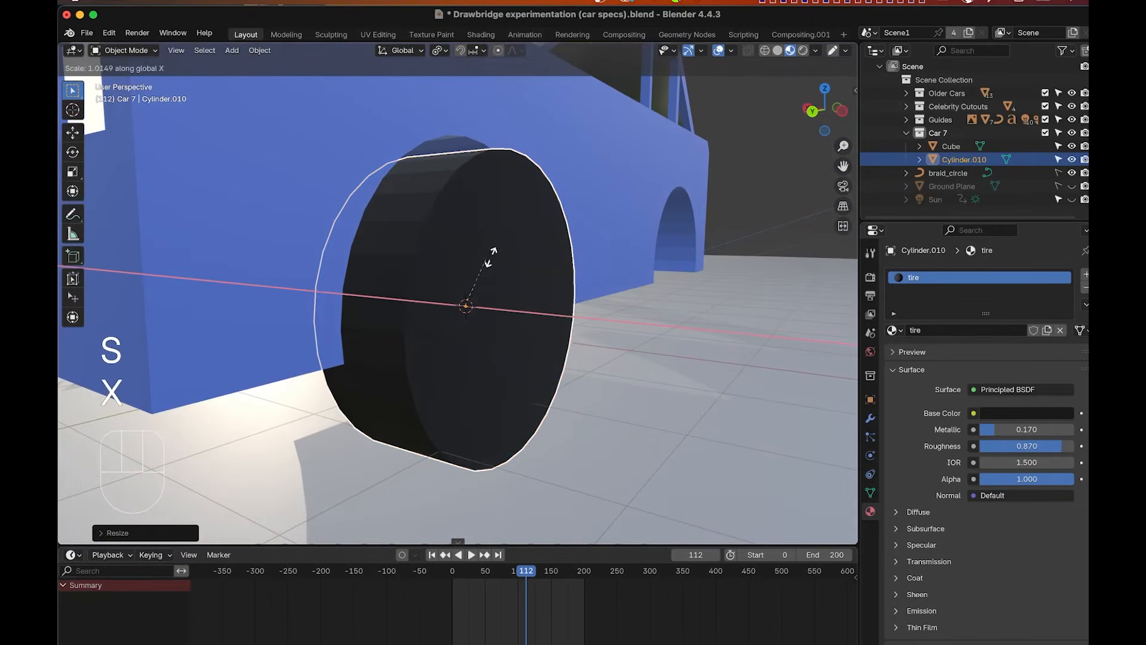
click(559, 266)
key(super+z)
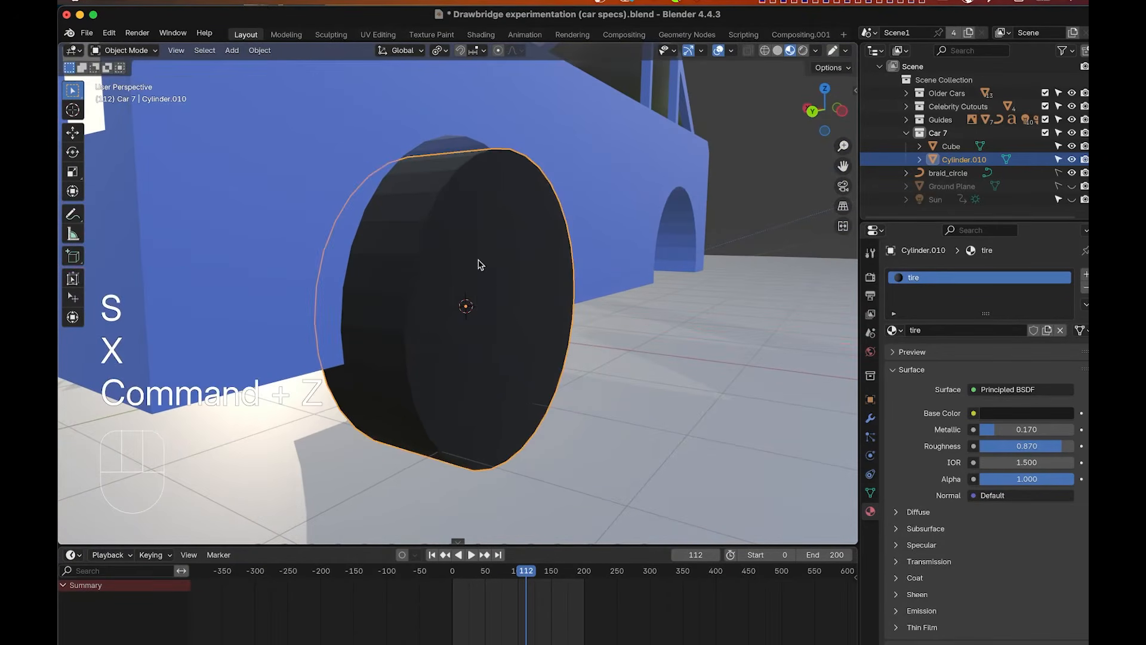
In Edit Mode, select only the tire's outer side face and inset it by about 0.19 m.
scroll(478, 257, left, 3)
click(126, 50)
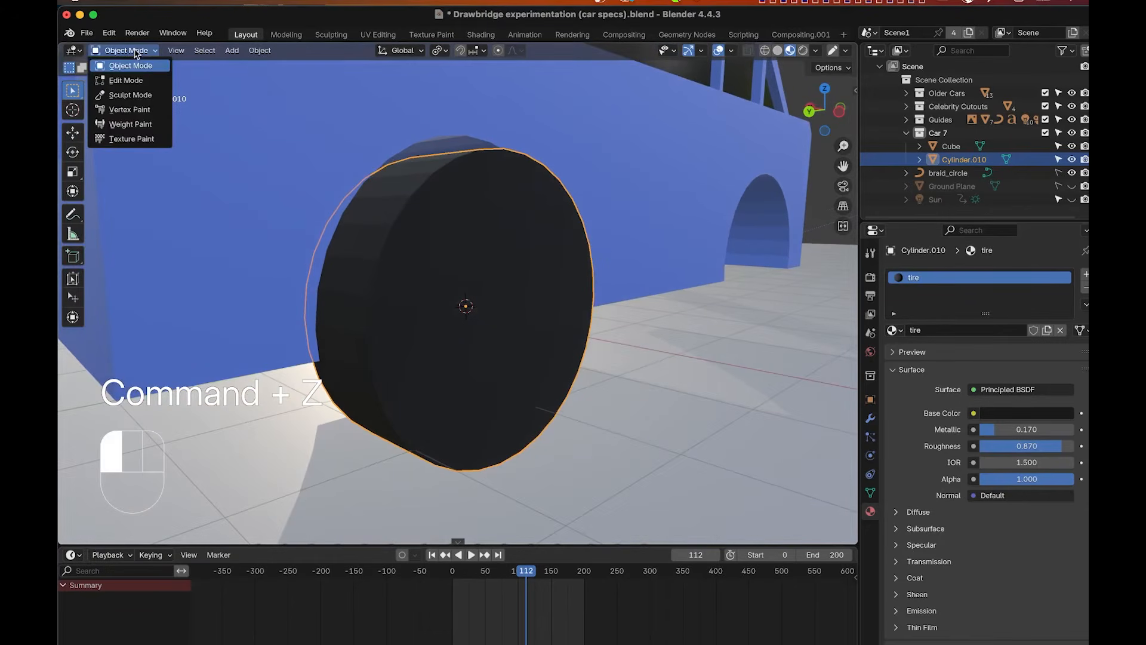
click(119, 77)
scroll(481, 283, left, 2)
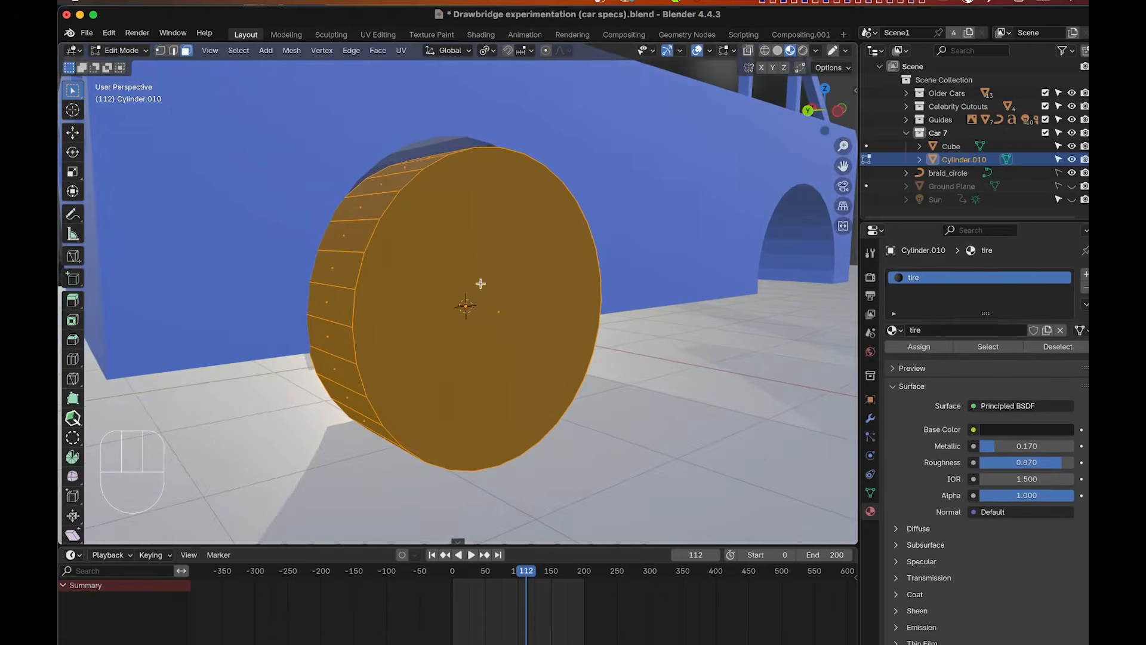
click(479, 222)
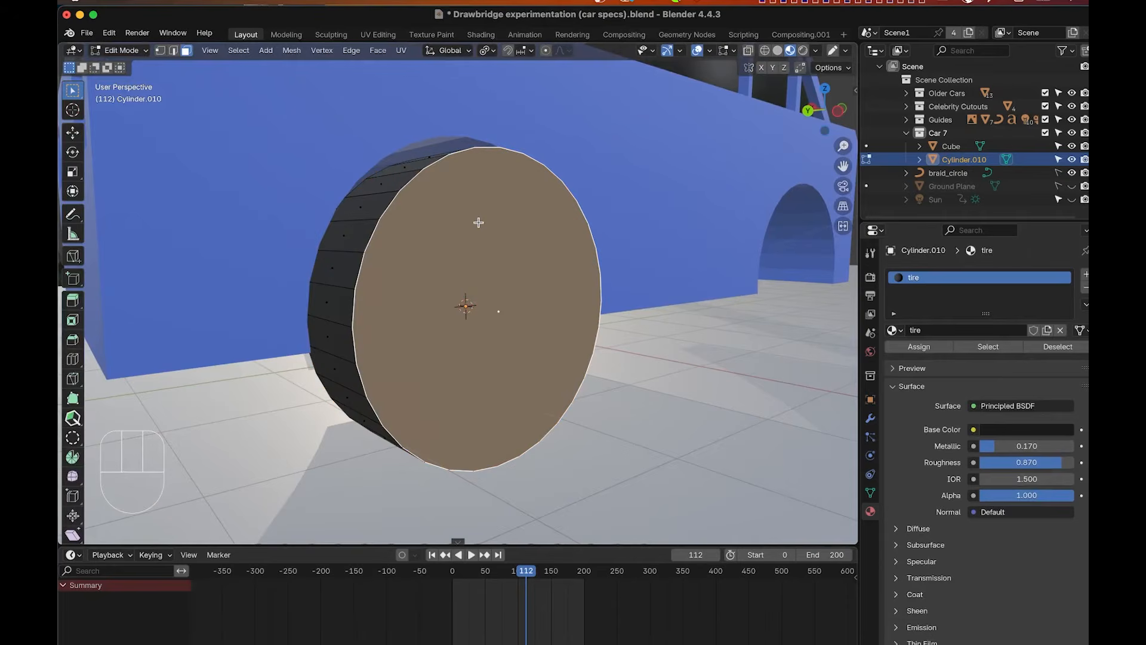
scroll(508, 206, up, 2)
key(i)
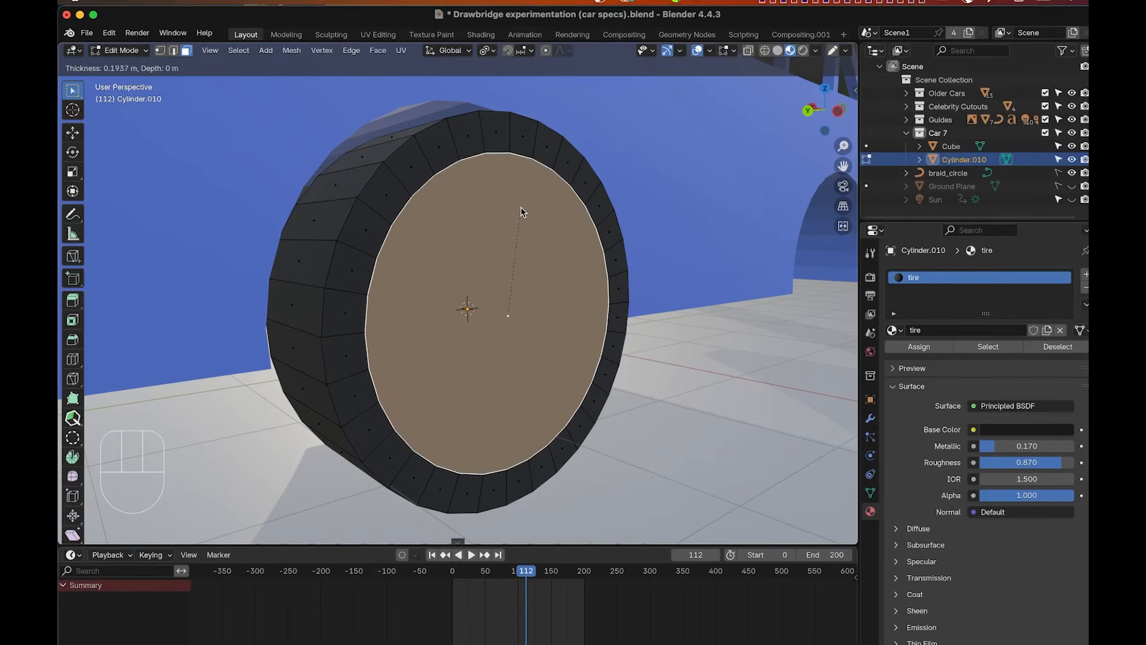
click(520, 207)
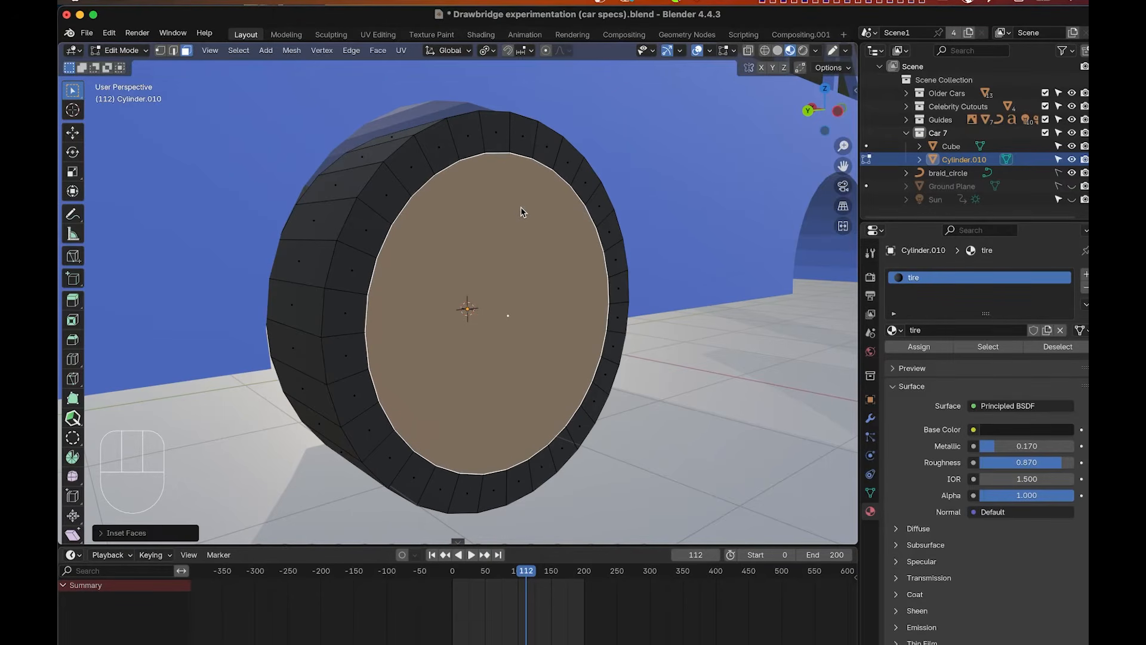
Add a second material slot to the tire with a new material and darken its base color to light gray.
scroll(514, 213, right, 3)
scroll(514, 212, left, 3)
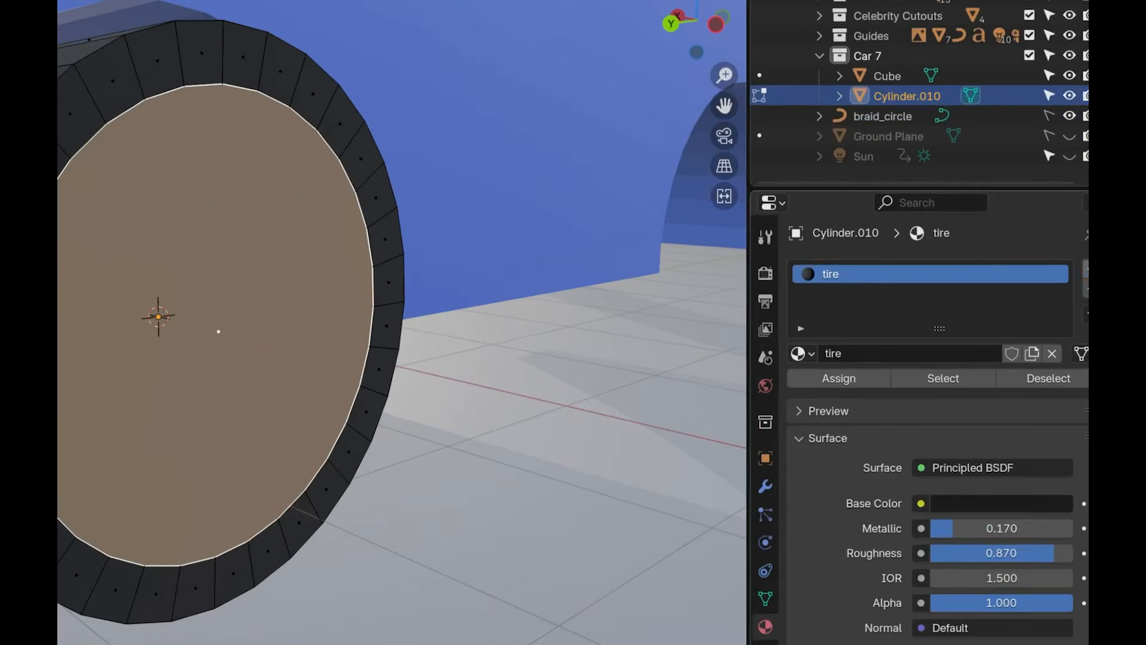
click(1085, 269)
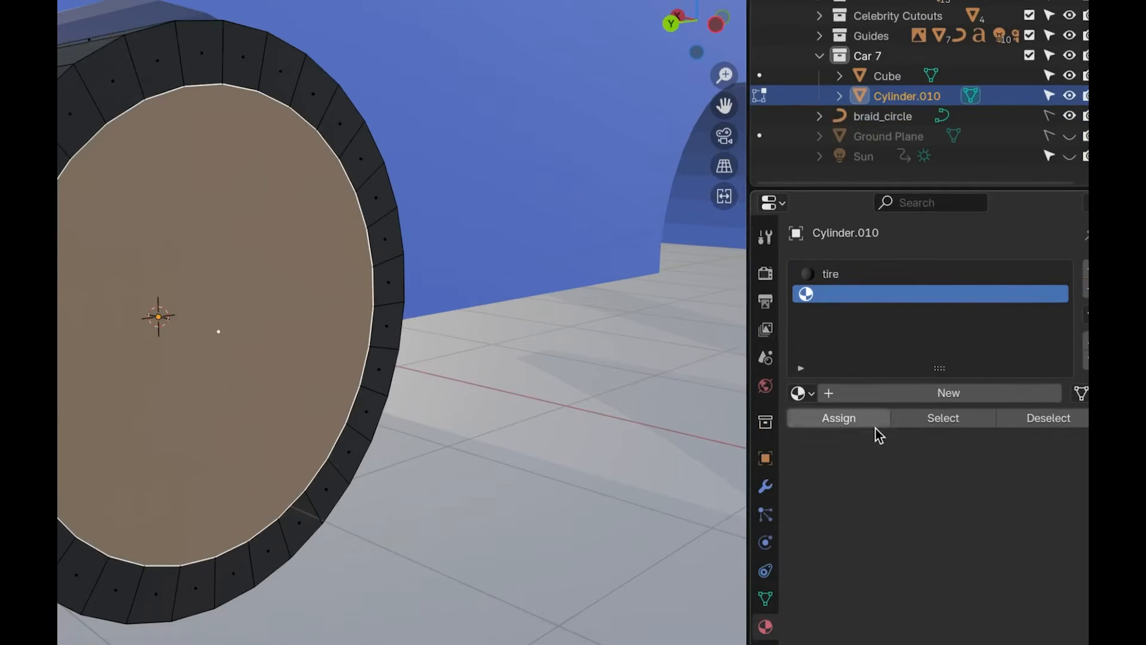
click(894, 395)
click(966, 545)
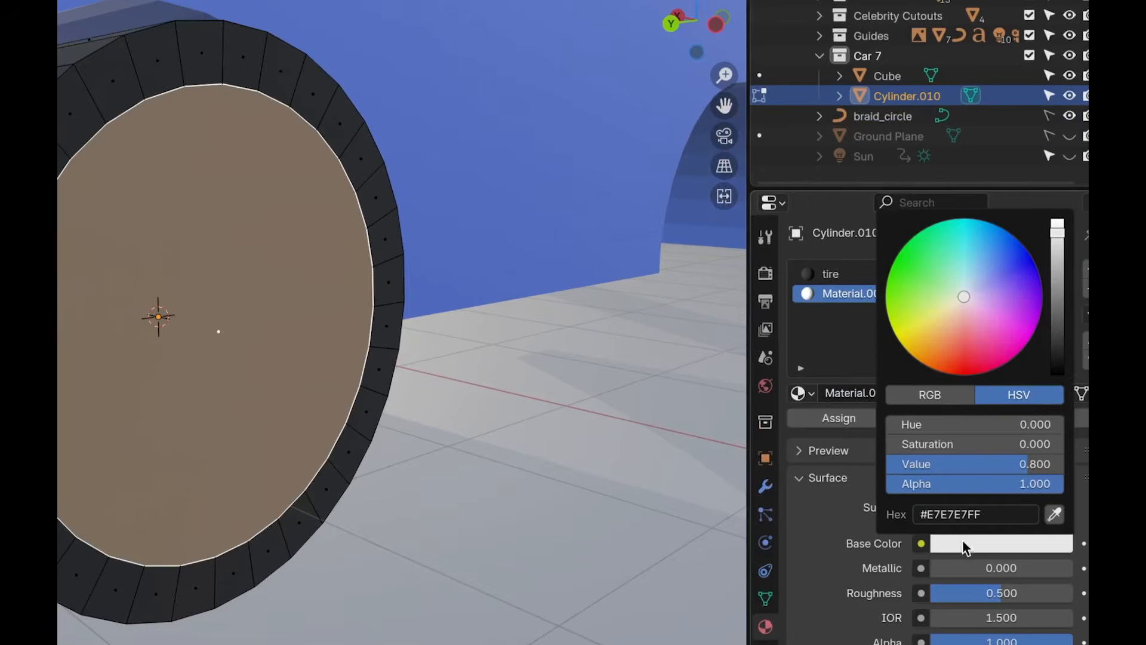
drag(1052, 246, 1058, 272)
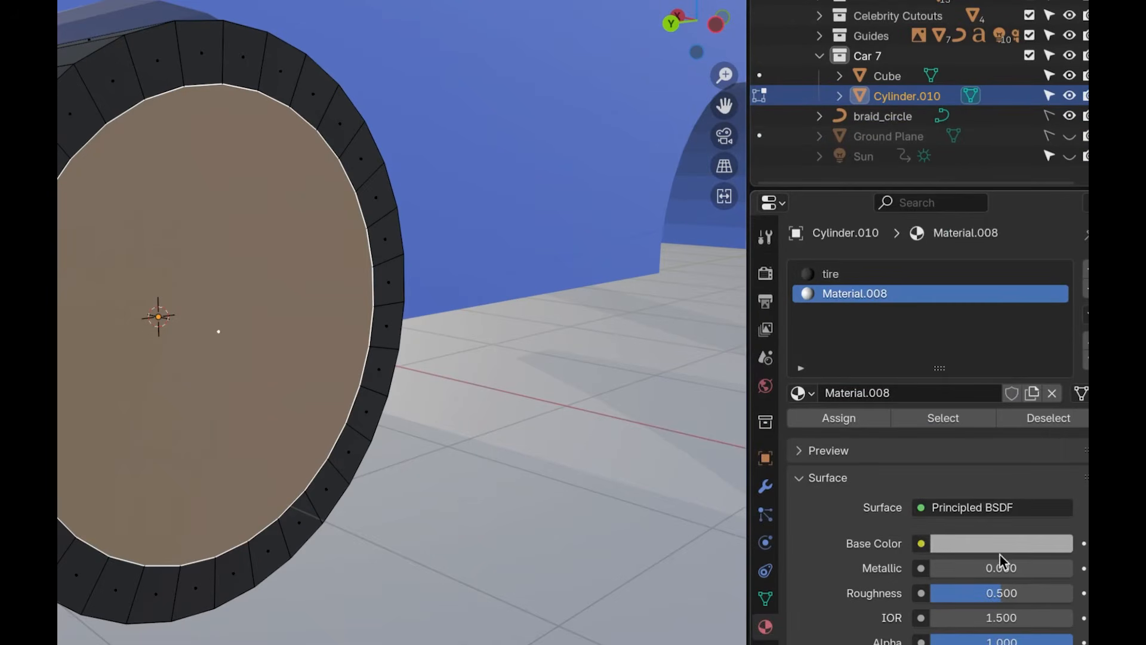
Set the new material's metallic to 0.837 and roughness to 0.258, and assign it to the inset face.
drag(1015, 568, 962, 592)
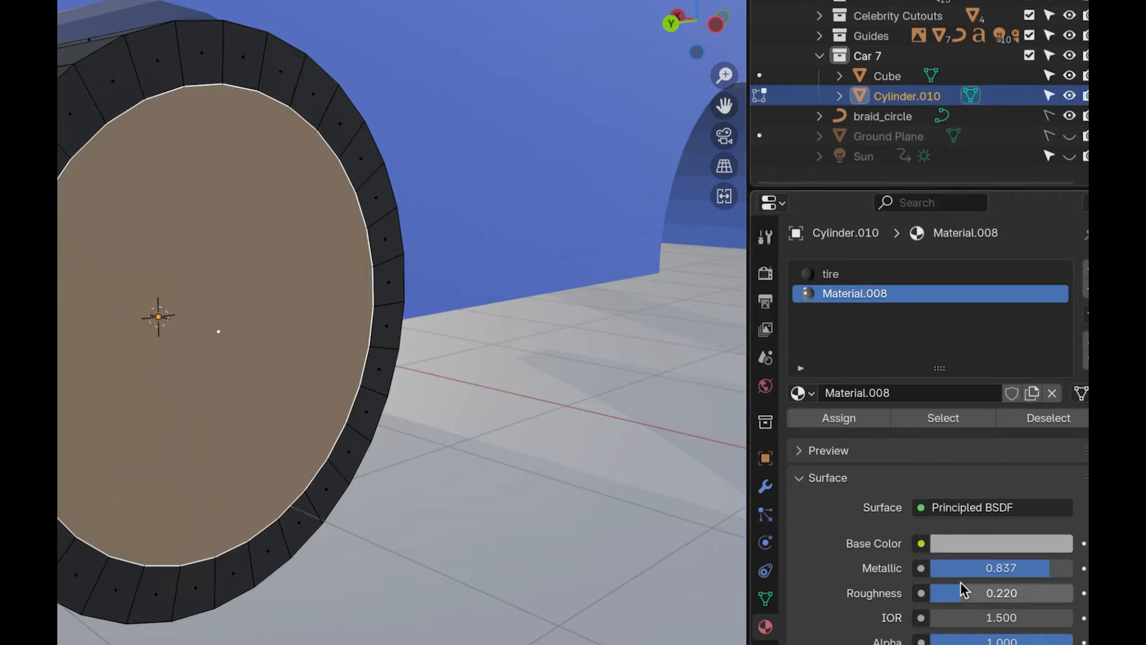
drag(965, 588, 968, 588)
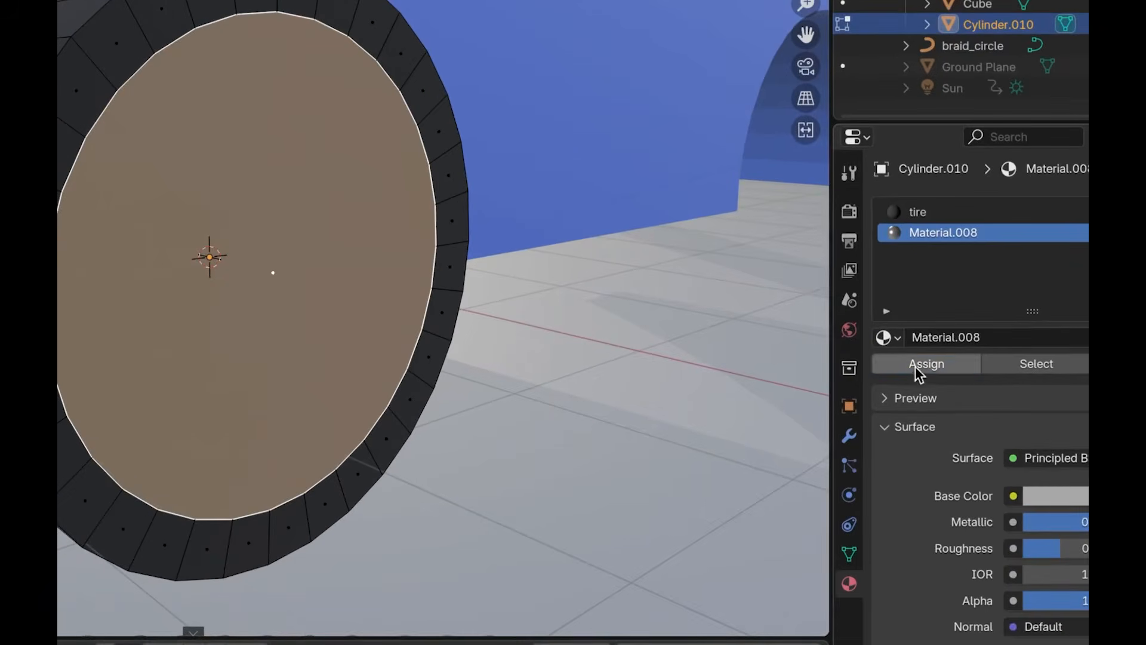
click(911, 372)
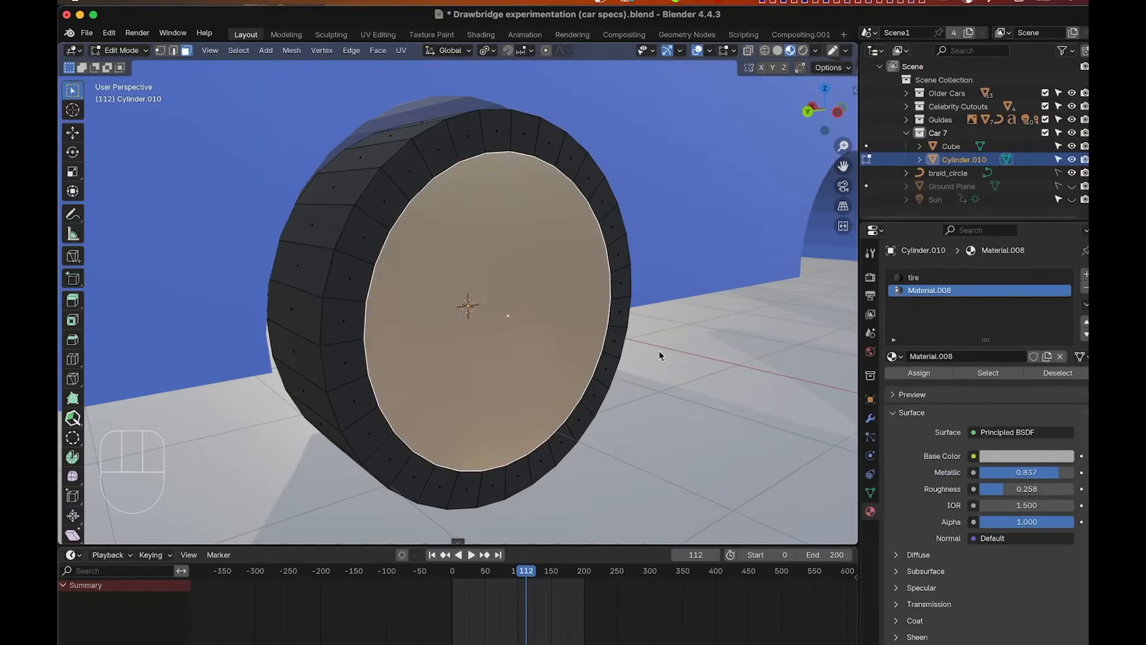
Deselect the hubcap face and examine its metallic reflections from several angles.
click(599, 42)
scroll(599, 42, right, 5)
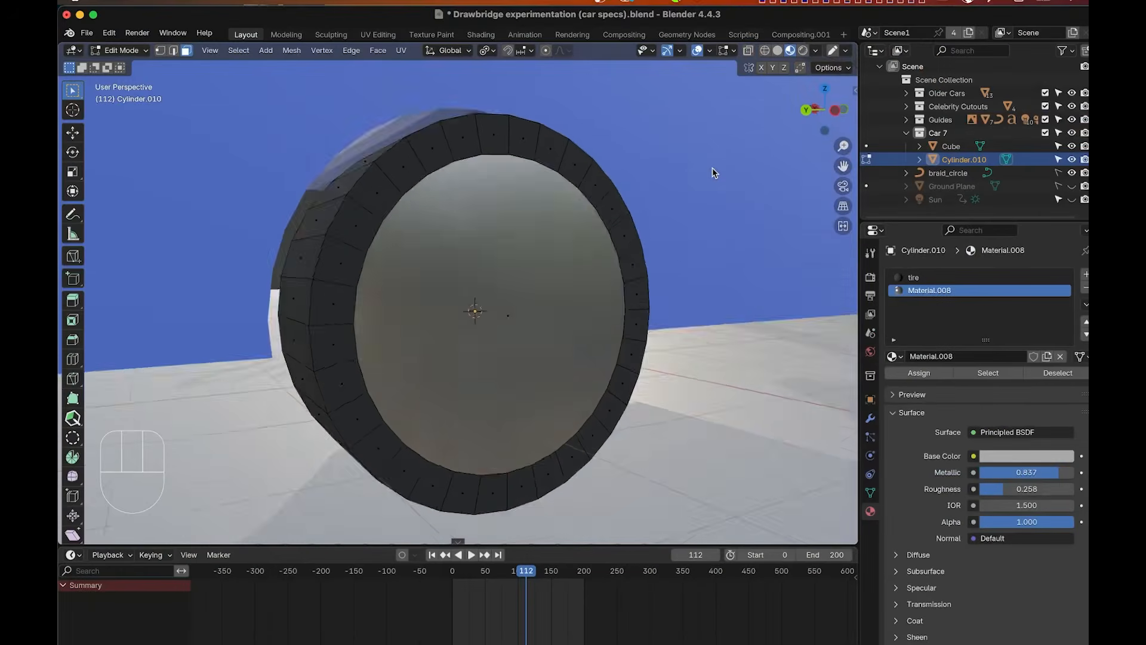
scroll(712, 172, down, 5)
scroll(712, 172, left, 5)
scroll(712, 173, up, 3)
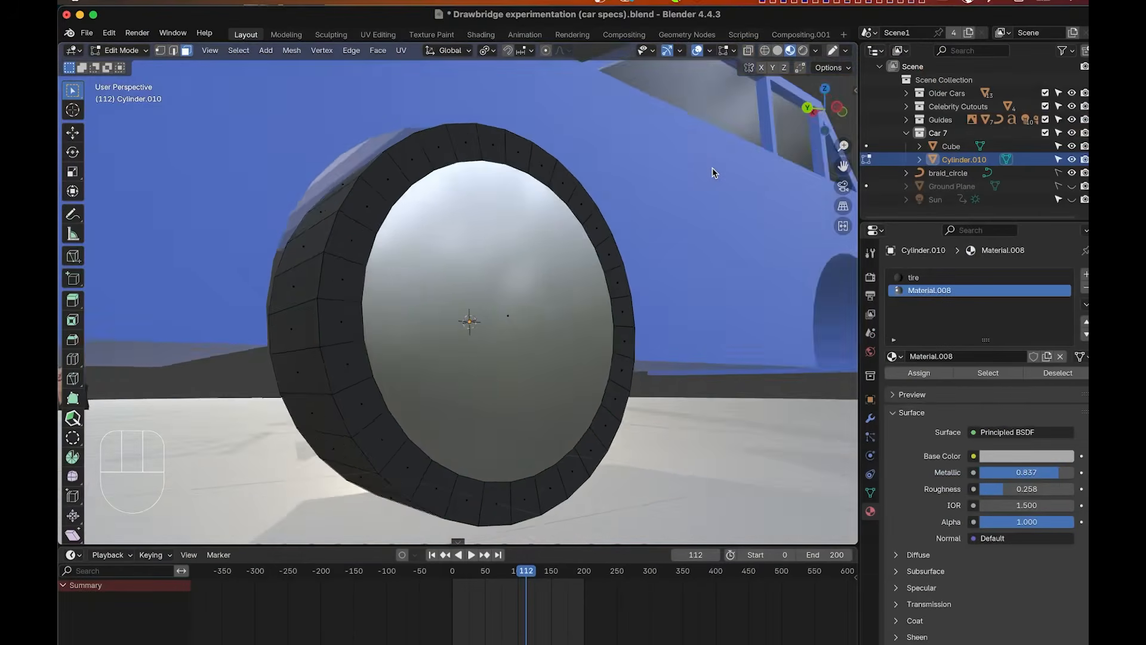
scroll(713, 173, down, 2)
scroll(712, 173, right, 4)
scroll(713, 172, up, 4)
scroll(712, 173, down, 3)
scroll(713, 173, up, 4)
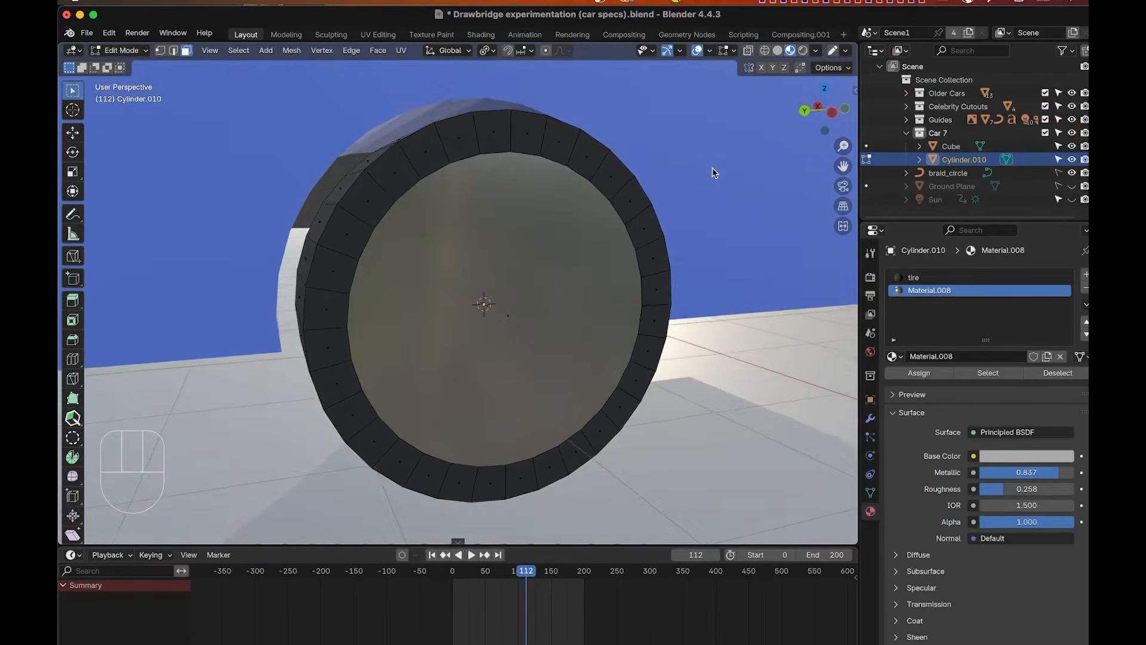
Inset the hubcap face by about 0.05 m and extrude the inner face about 0.09 m into the wheel.
click(537, 235)
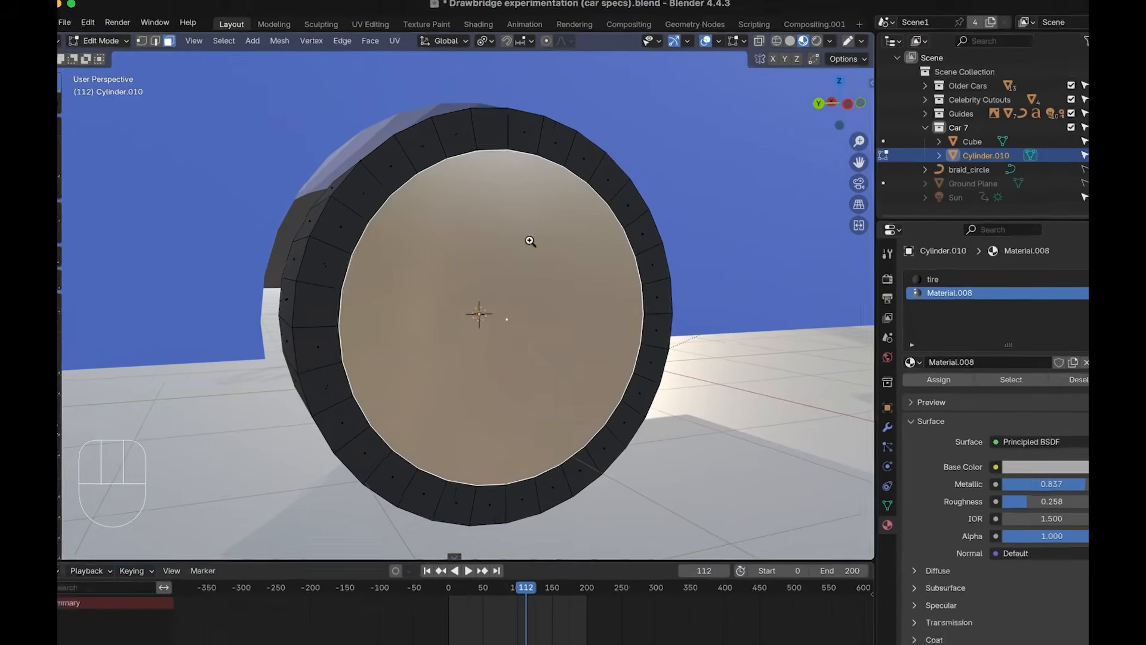
scroll(530, 243, up, 5)
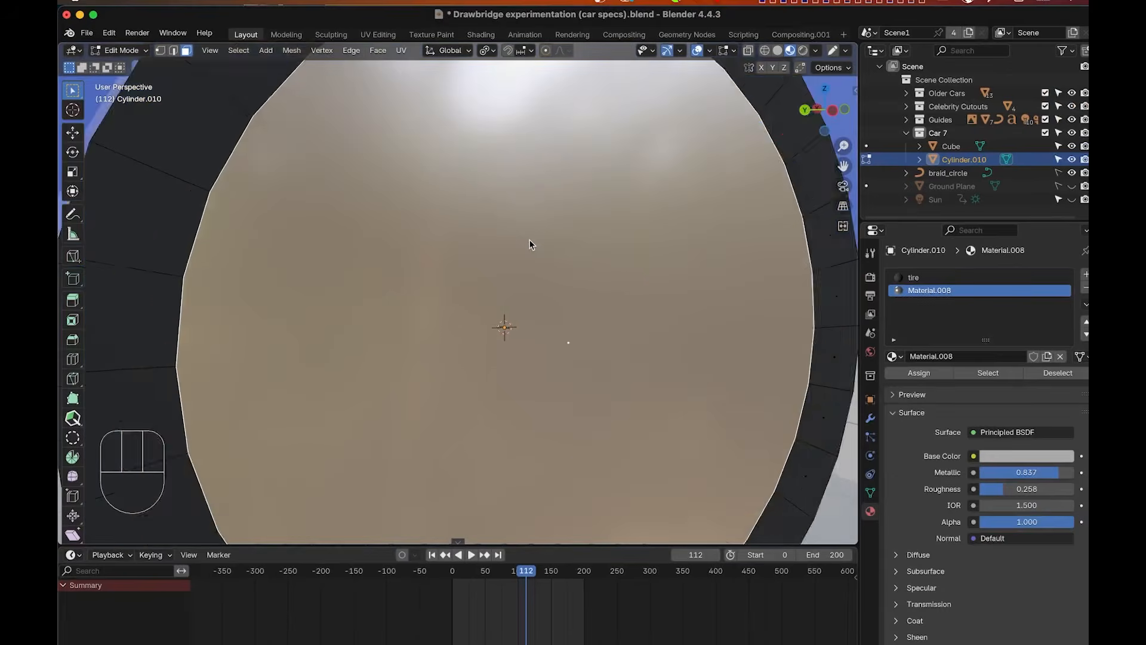
scroll(529, 244, down, 4)
scroll(529, 243, left, 4)
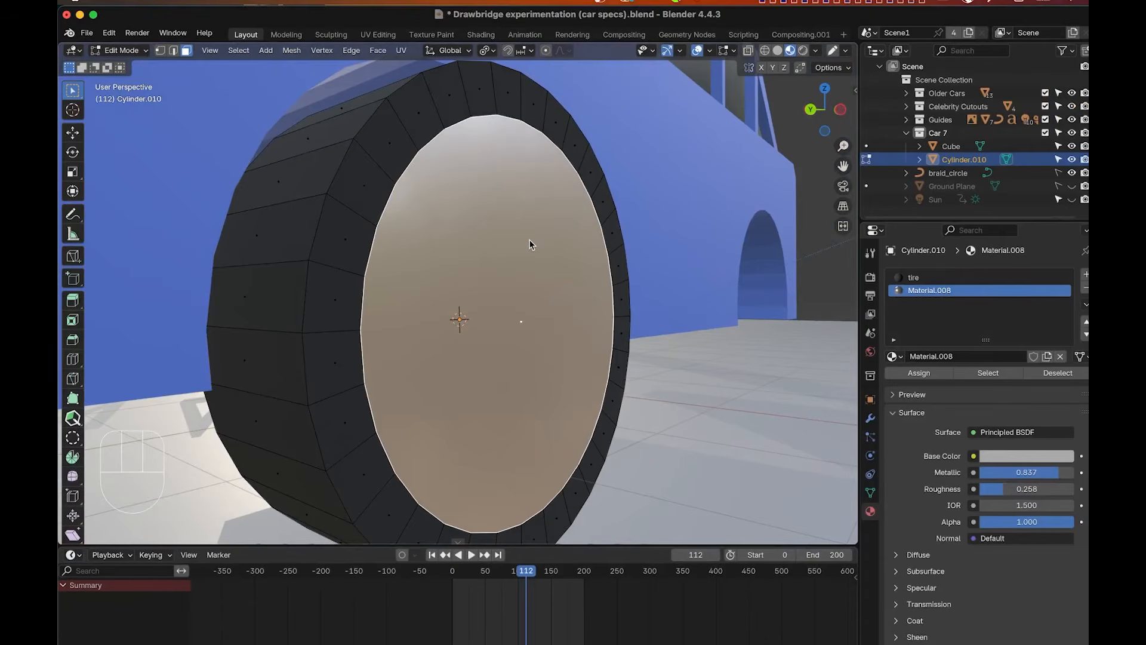
key(i)
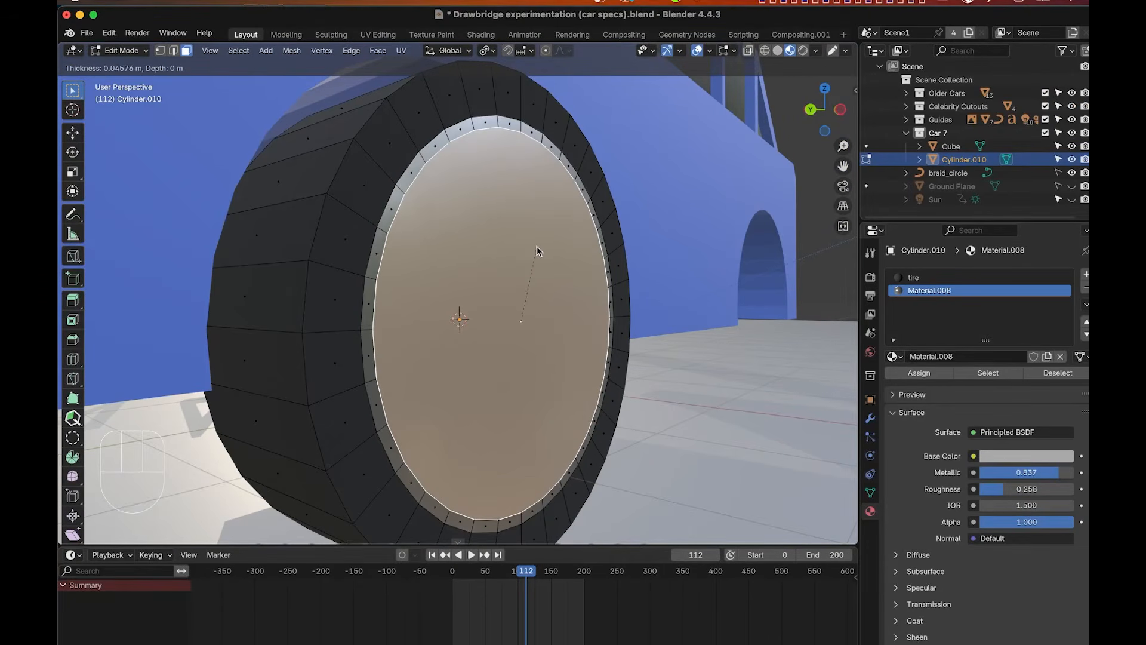
click(536, 251)
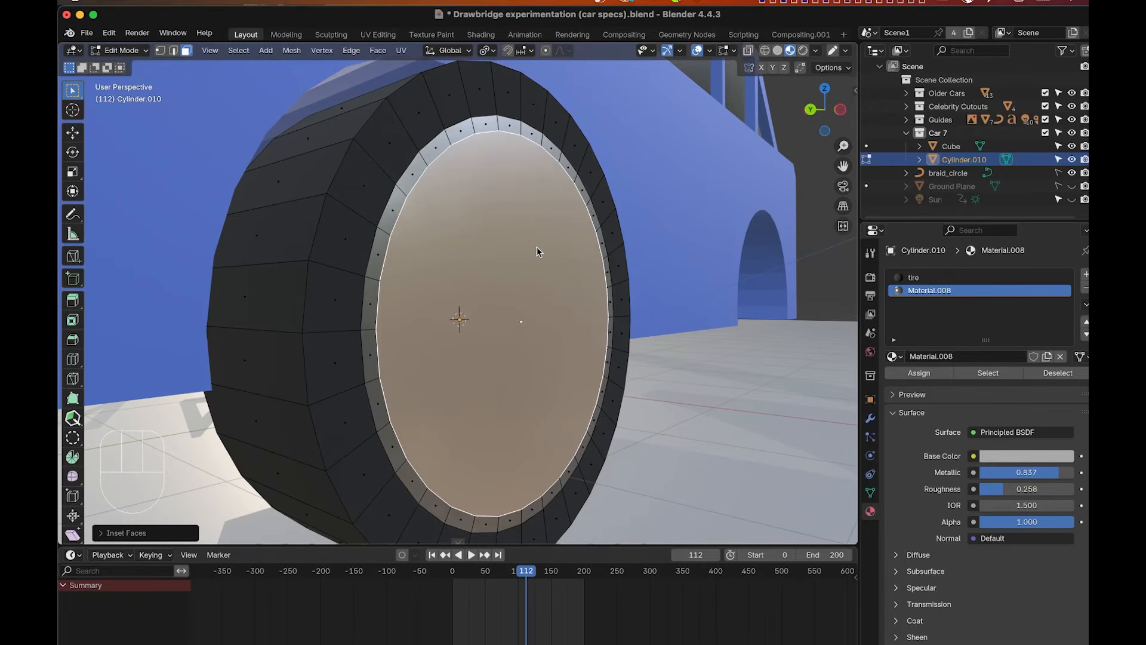
key(e)
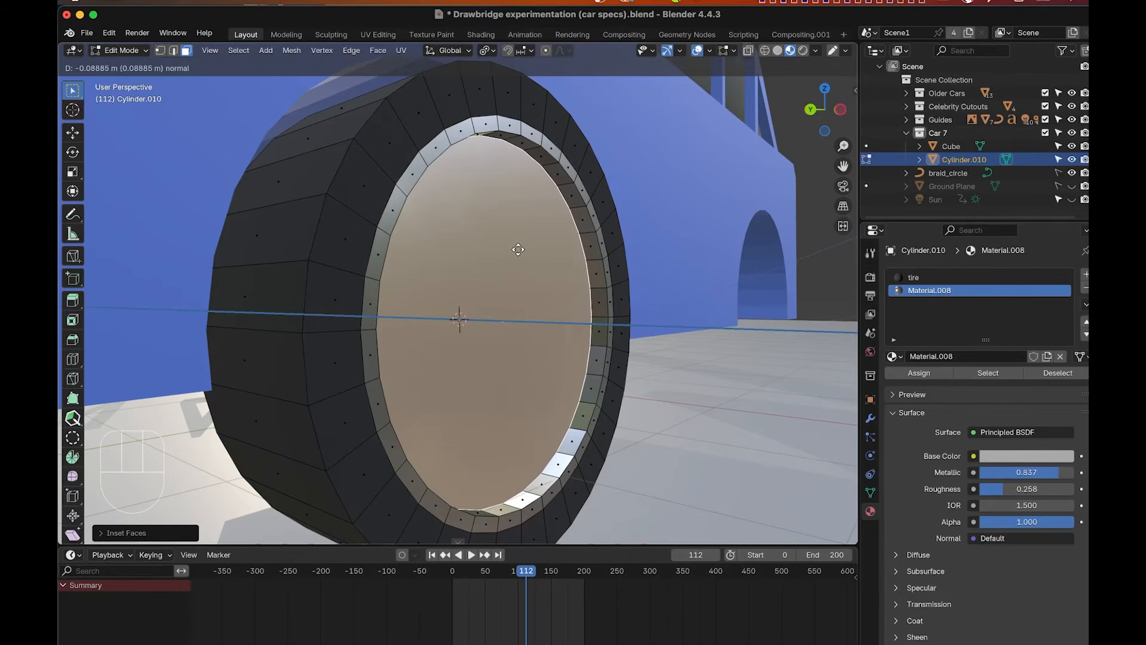
click(518, 250)
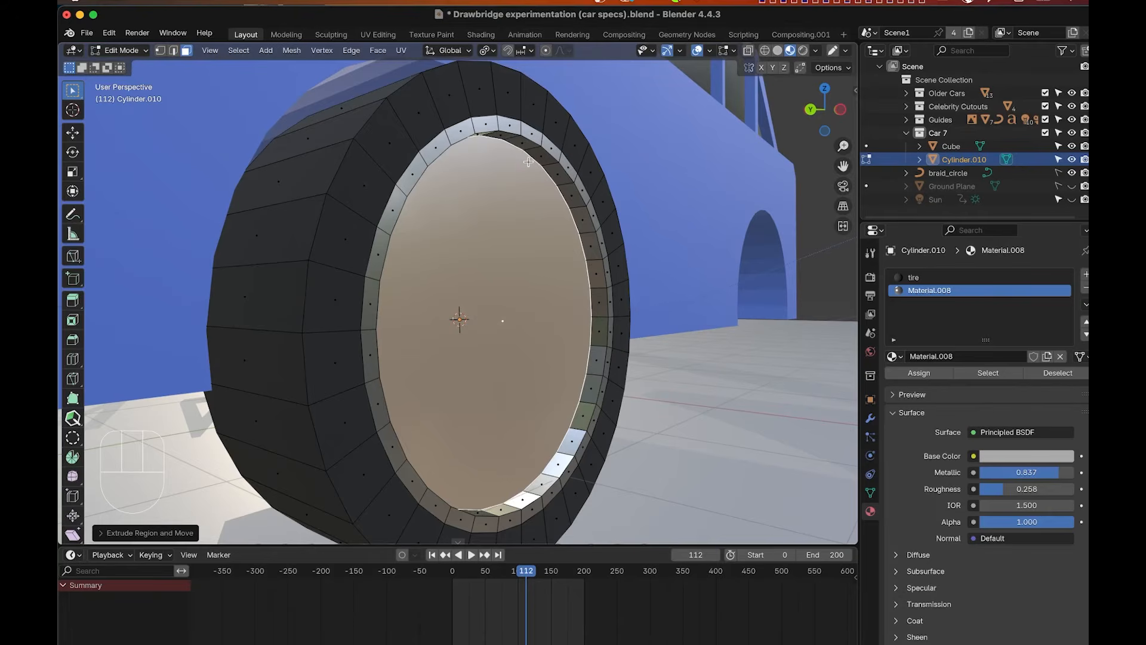
Inset the recessed hubcap face by about 0.53 m and extrude the small center disc outward about 0.04 m.
key(i)
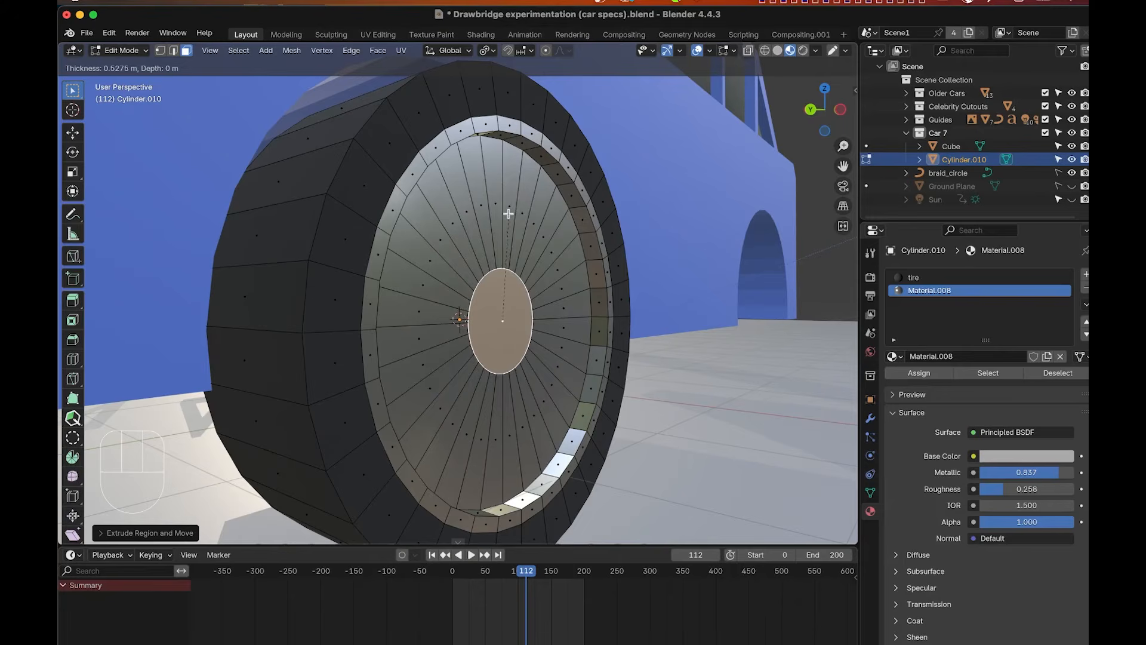
click(509, 214)
key(e)
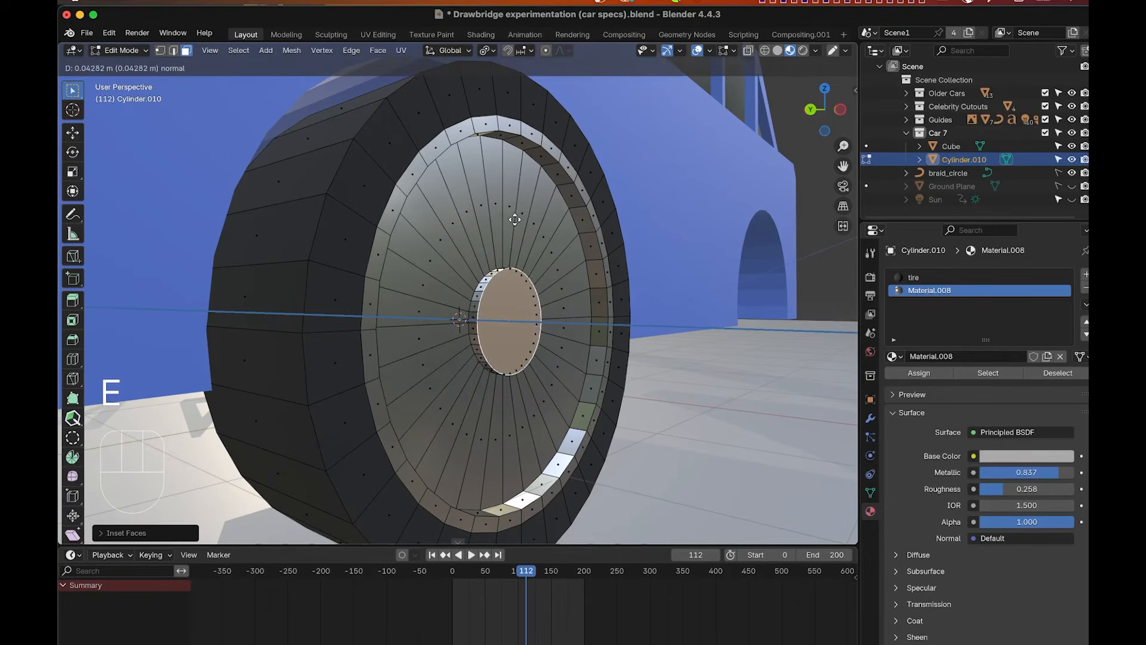
click(516, 221)
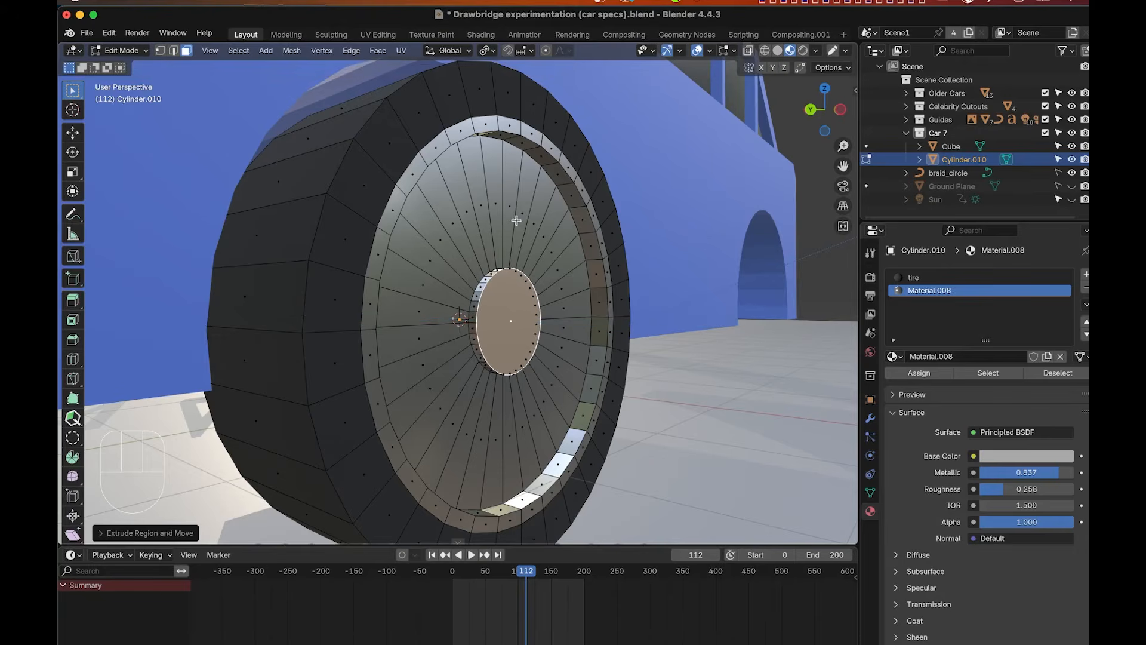
Inset the center disc again, extrude the smaller disc outward about 0.04 m, and return to Object Mode.
key(i)
click(546, 214)
key(e)
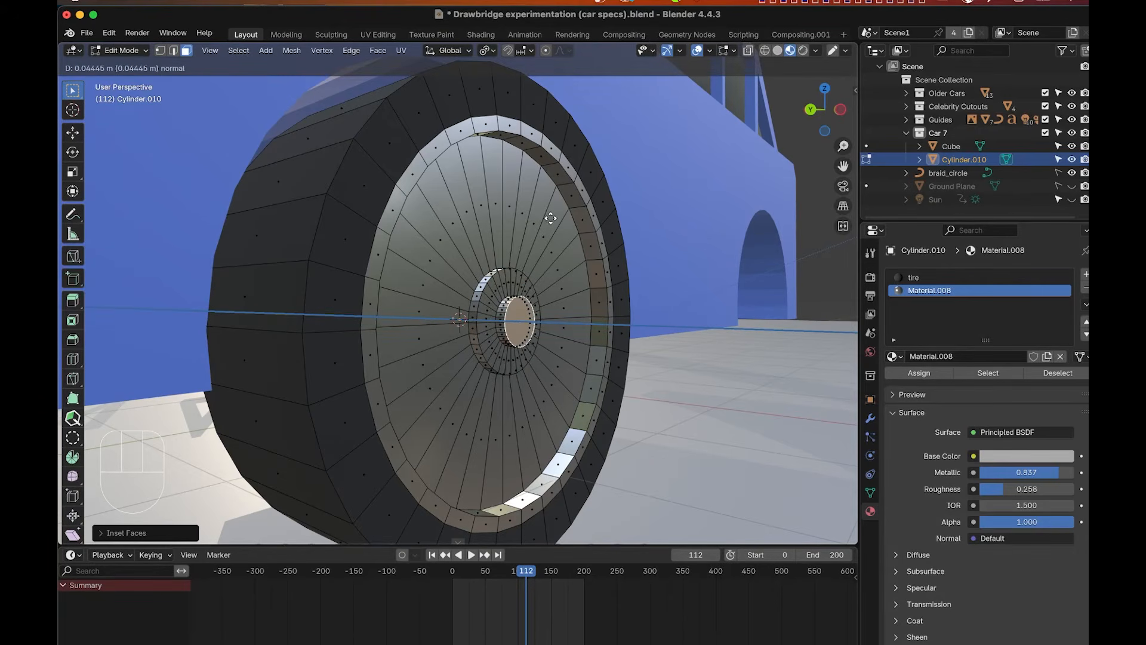
click(550, 218)
click(119, 51)
click(131, 67)
Try moving the front wheel along the Y axis toward the rear wheel arch, and undo the move.
shift+scroll(306, 179, right, 5)
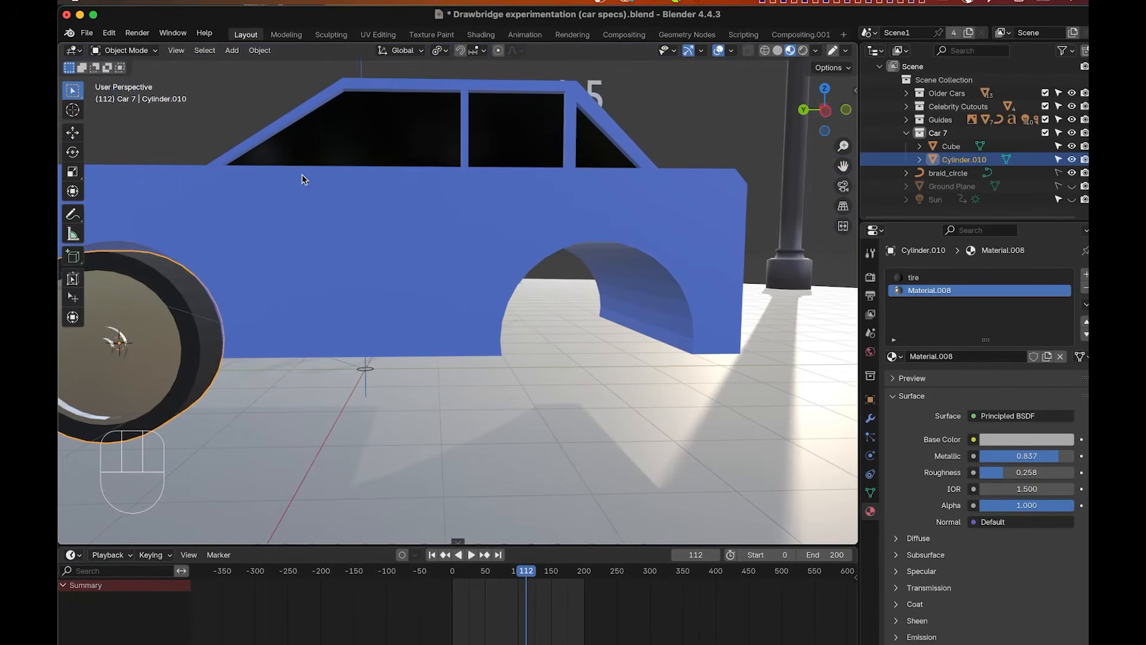
key(g)
key(y)
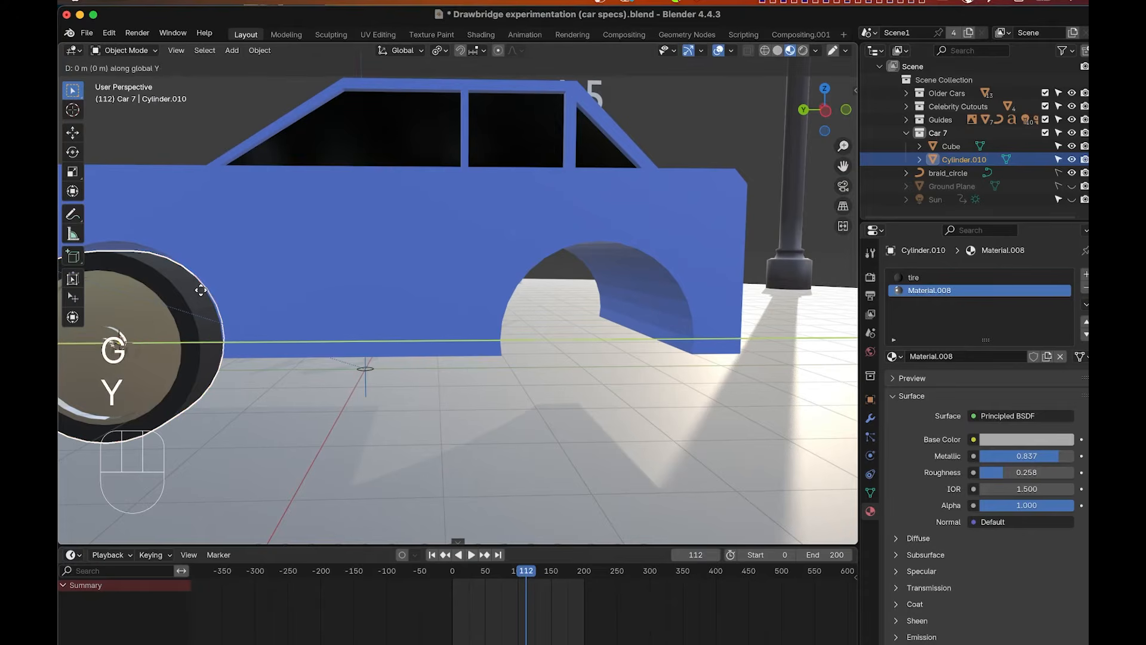
click(433, 327)
key(super+z)
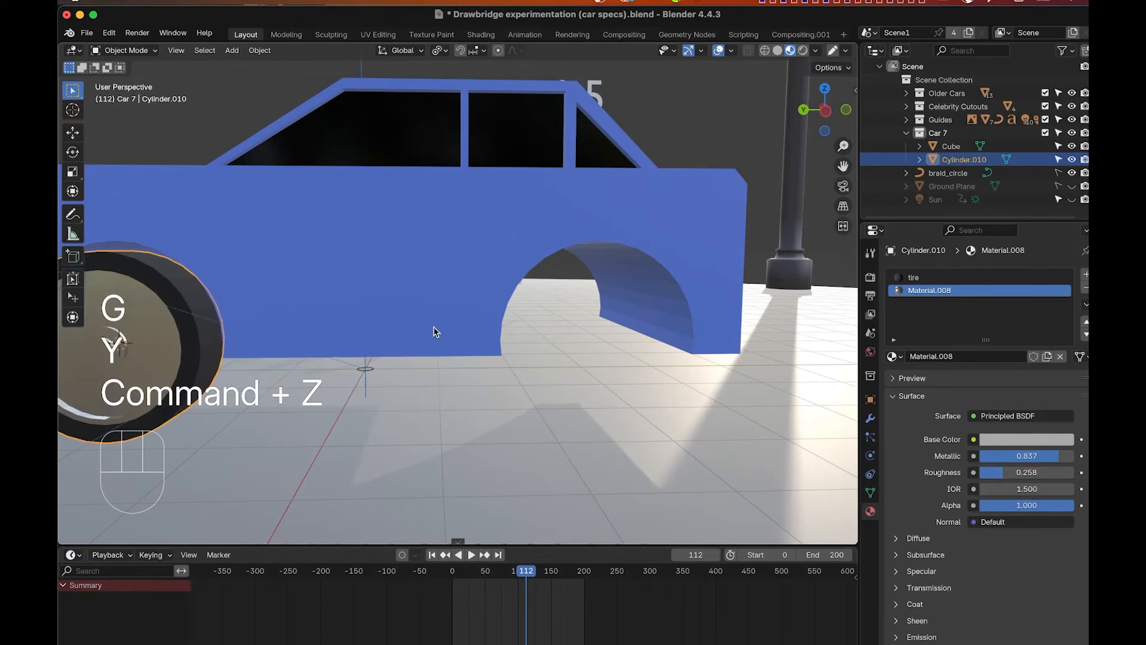
Duplicate the front wheel and slide the copy along the Y axis into the rear wheel arch.
key(shift+d)
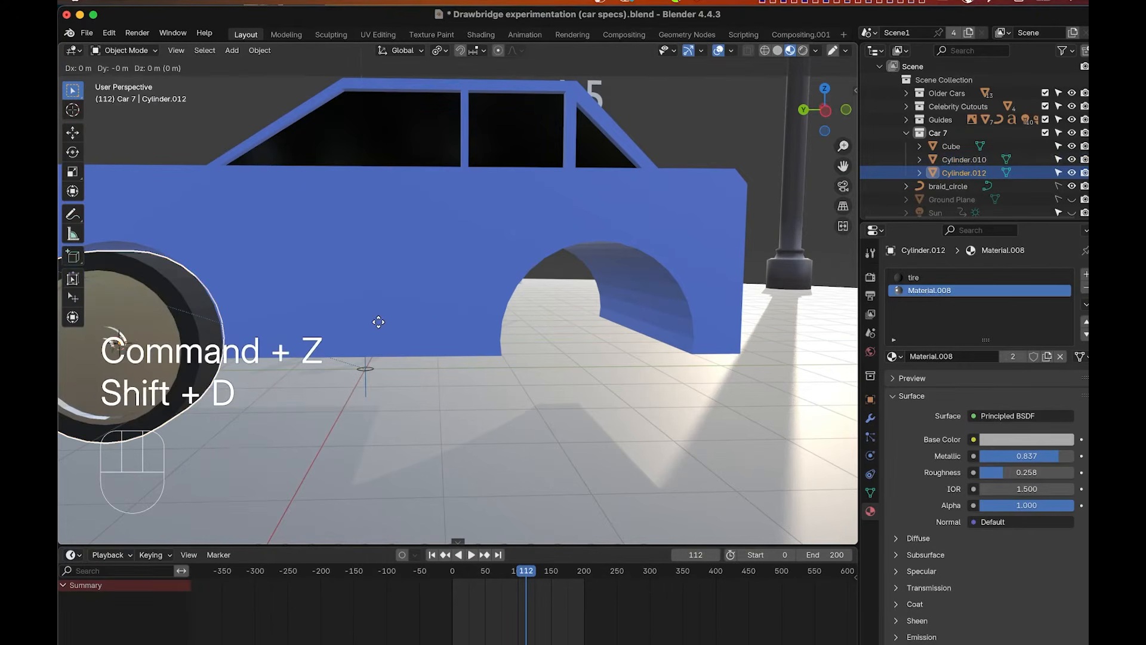
key(y)
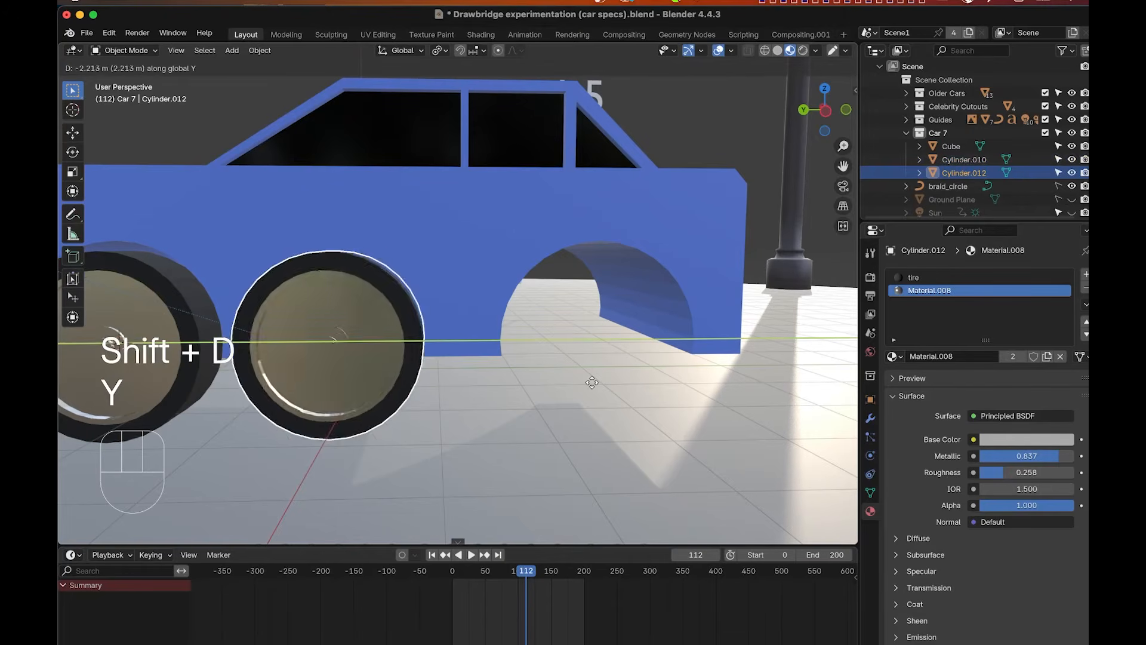
click(826, 380)
middle_drag(797, 380, 821, 381)
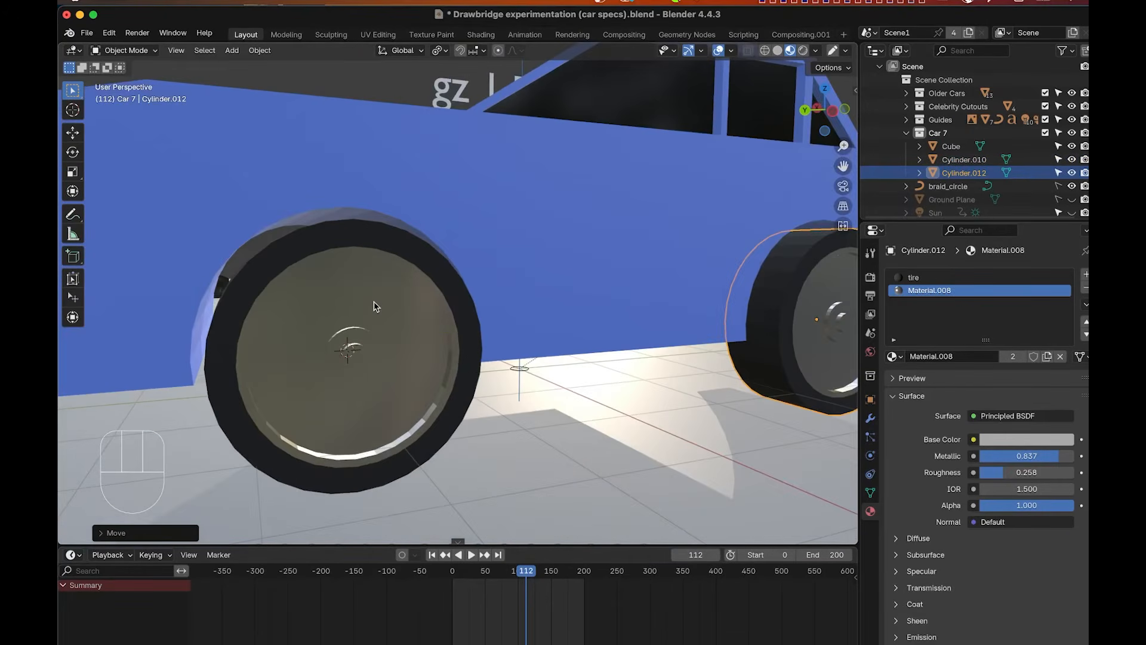
scroll(375, 307, down, 3)
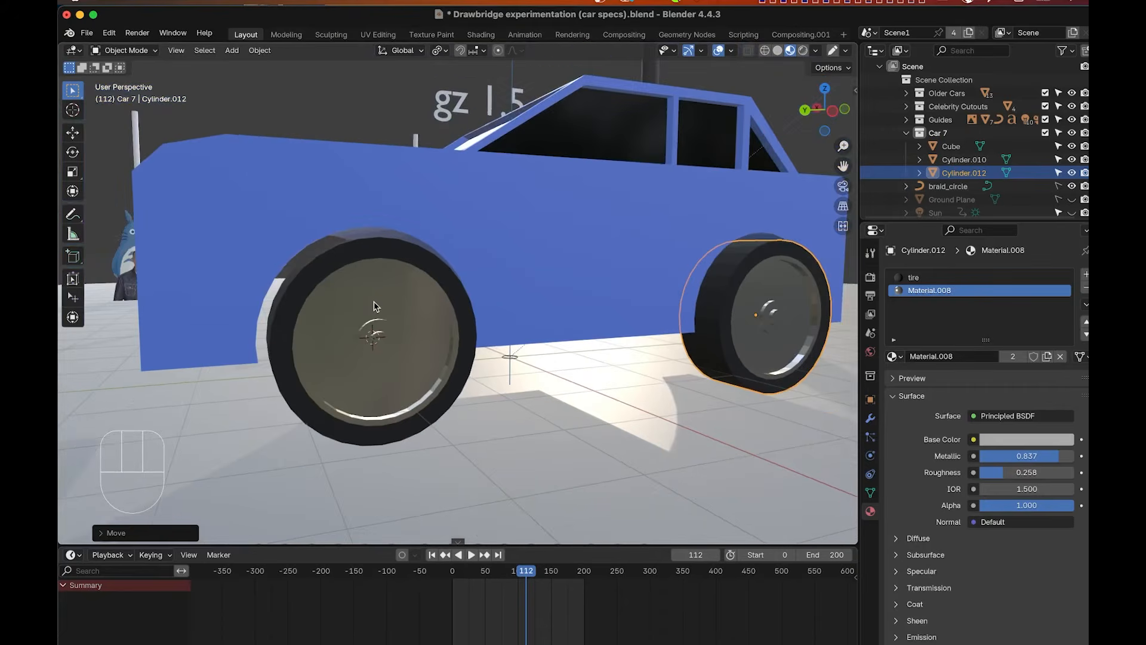
Add a Mirror modifier on the X axis to the rear wheel, with the car body Cube as the mirror object.
click(870, 418)
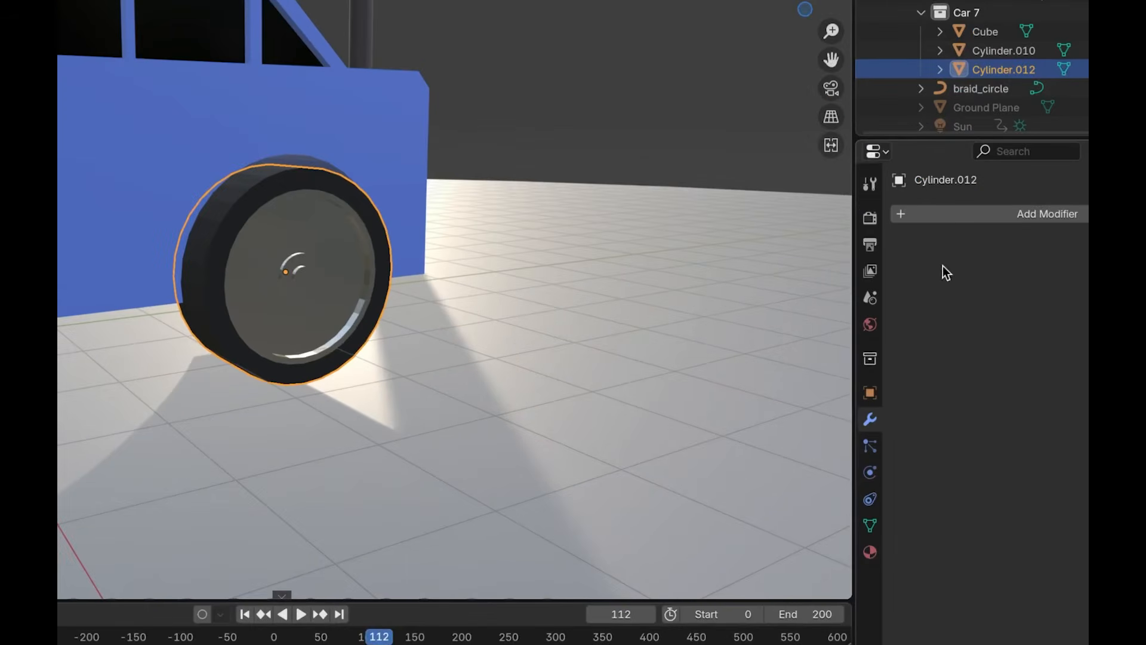
click(976, 214)
text(mirror)
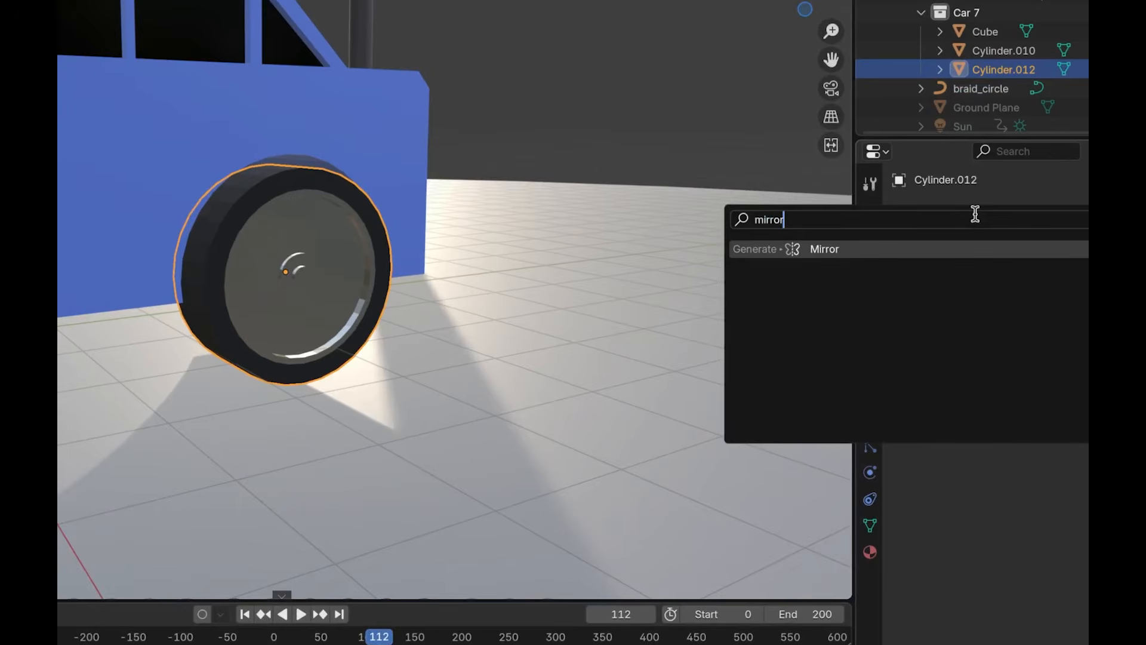
click(903, 246)
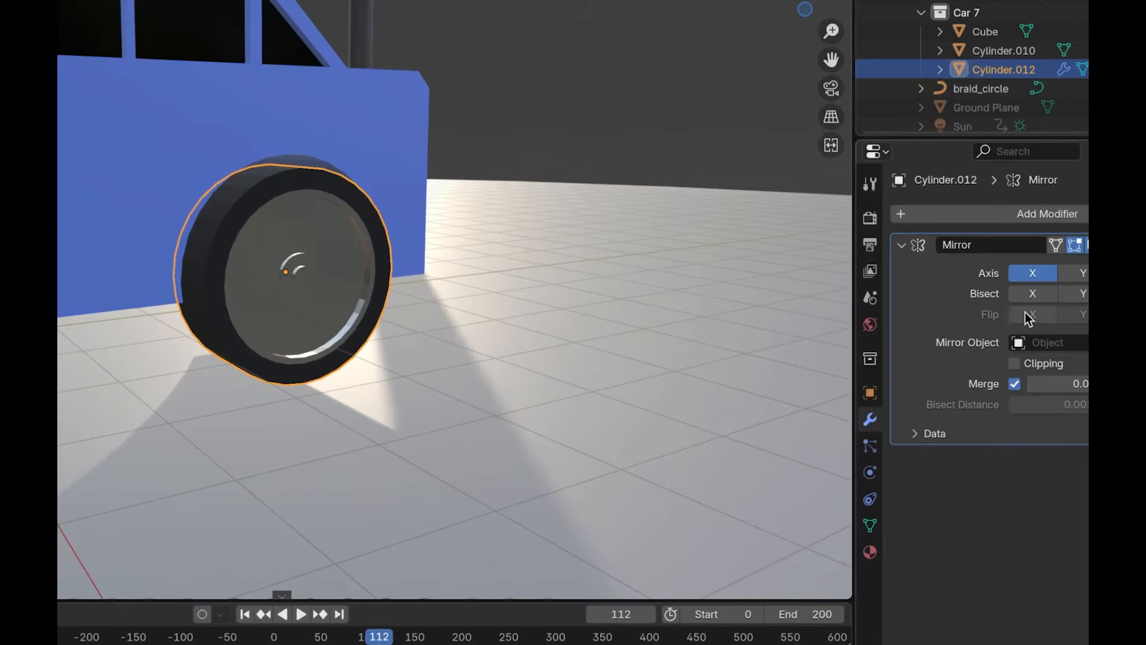
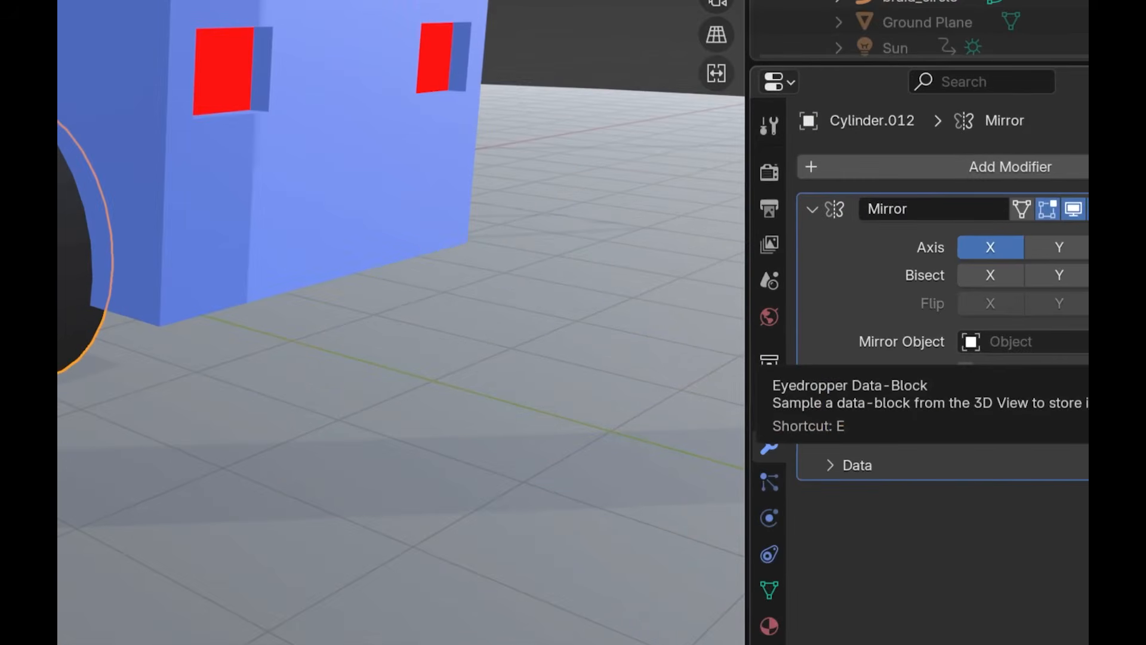
key(e)
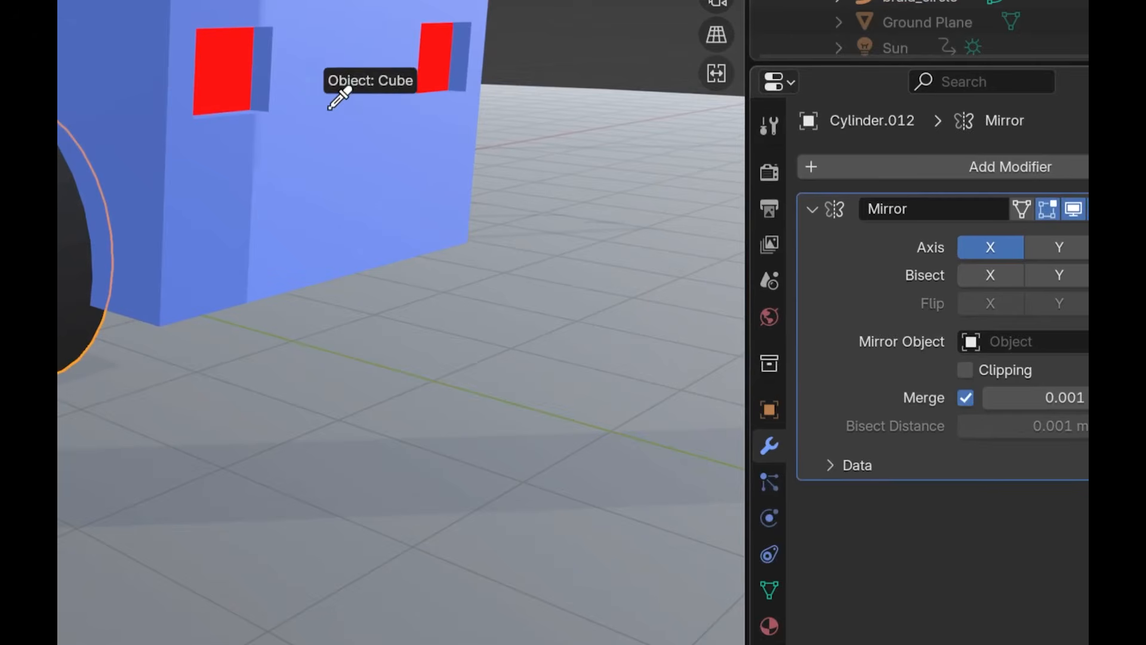
click(336, 132)
scroll(336, 132, right, 10)
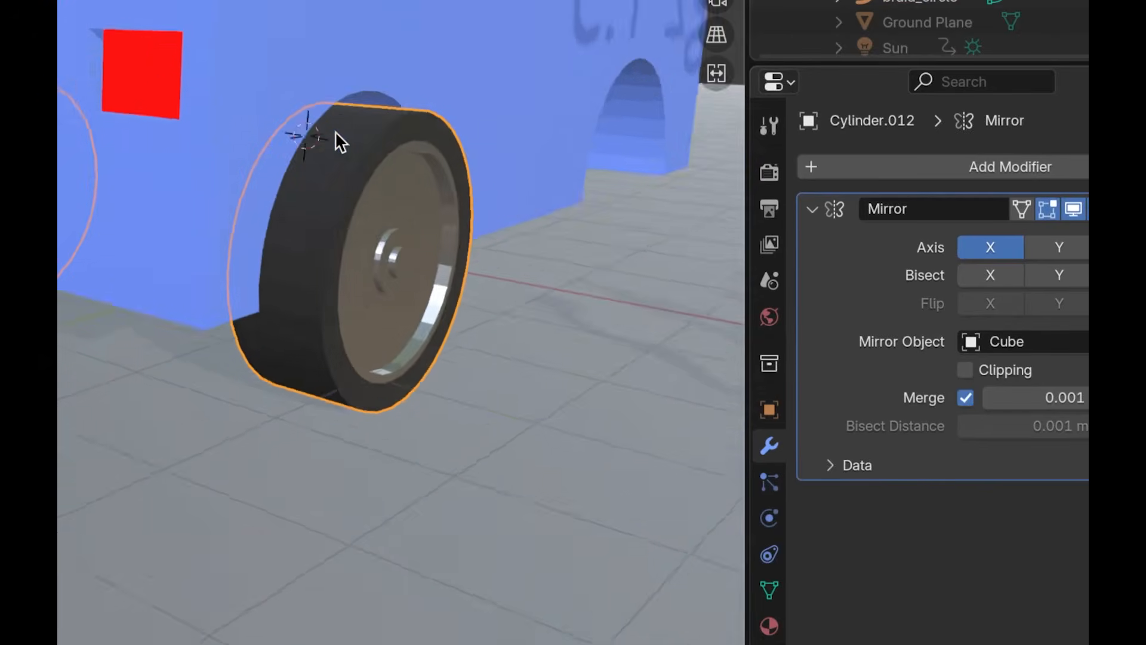
scroll(335, 130, right, 5)
scroll(334, 131, left, 10)
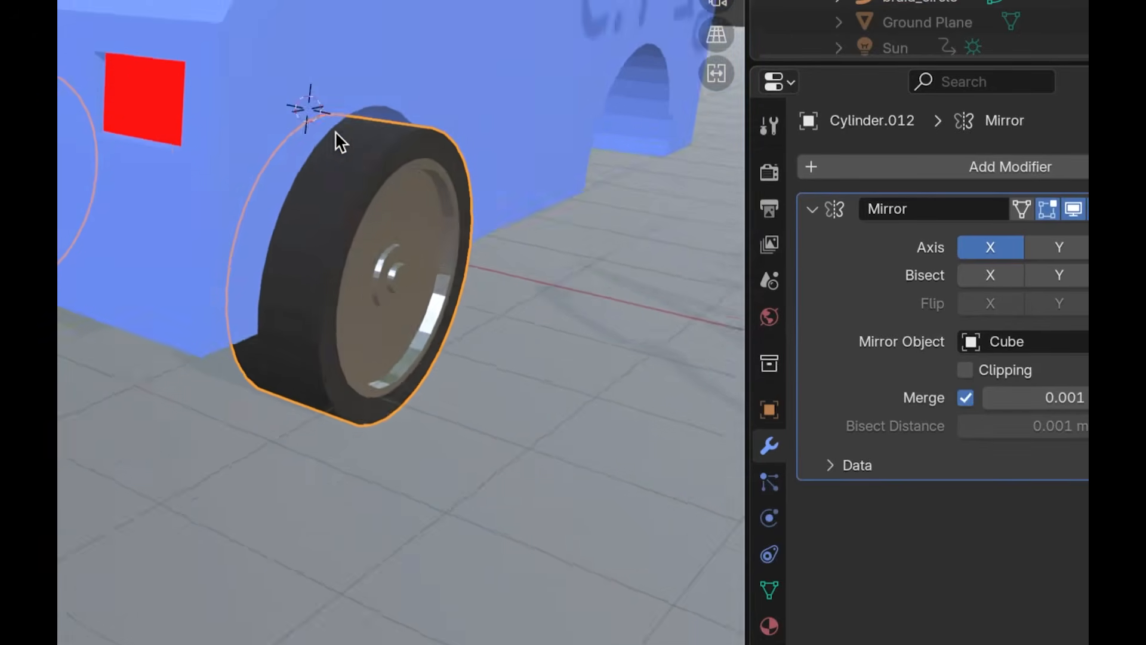
scroll(335, 131, right, 15)
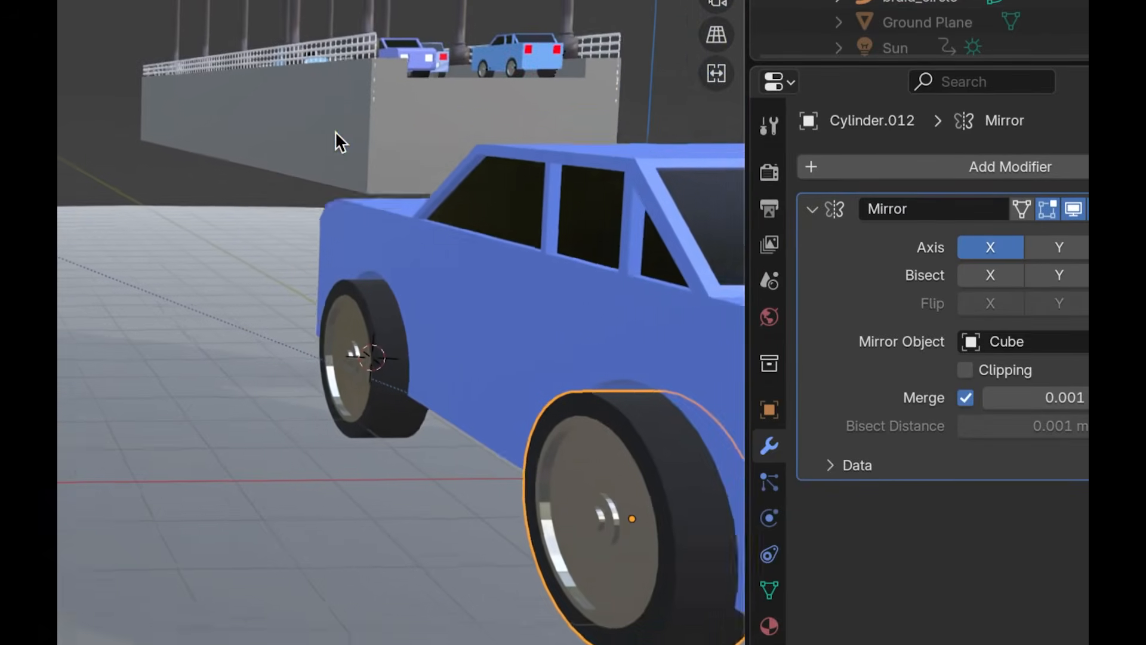
Give the front wheel an X-axis Mirror modifier that uses the car body Cube as the mirror object.
shift+scroll(335, 130, left, 3)
click(389, 394)
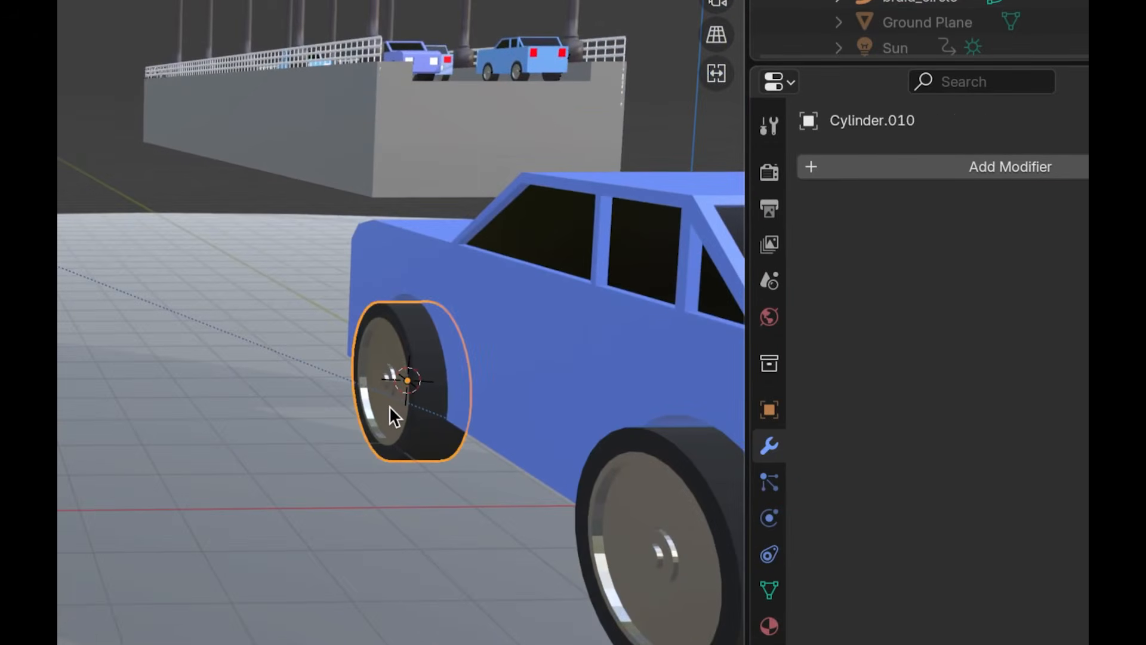
scroll(389, 406, left, 10)
scroll(389, 406, right, 8)
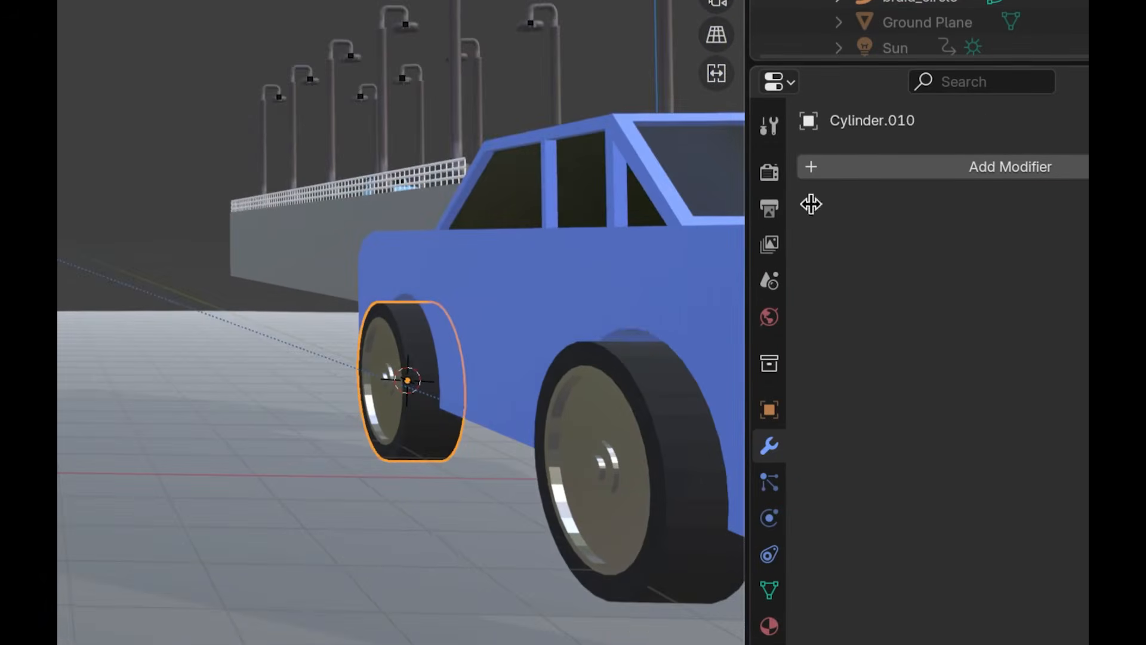
click(840, 166)
text(mirror)
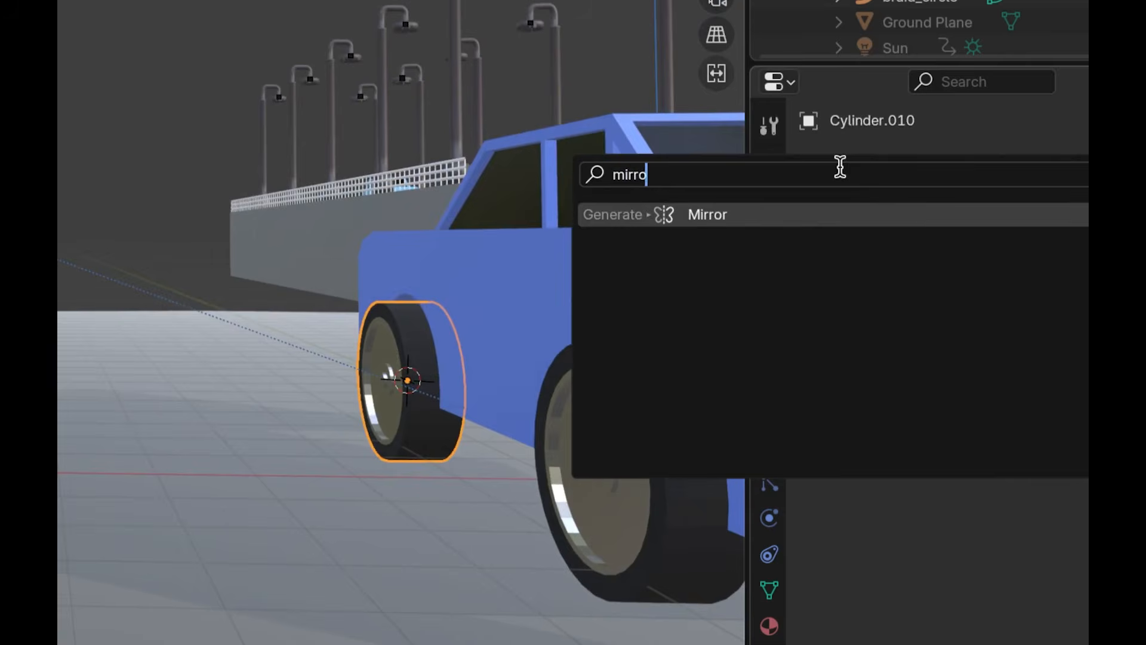
click(813, 216)
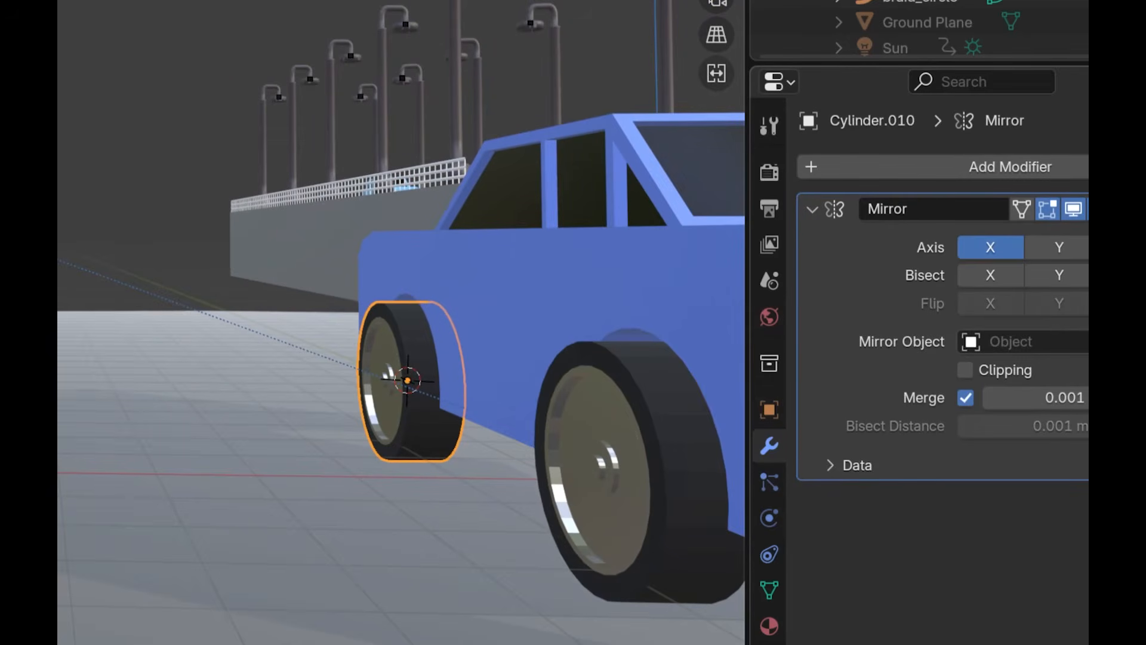
click(1143, 342)
click(624, 246)
scroll(625, 246, right, 10)
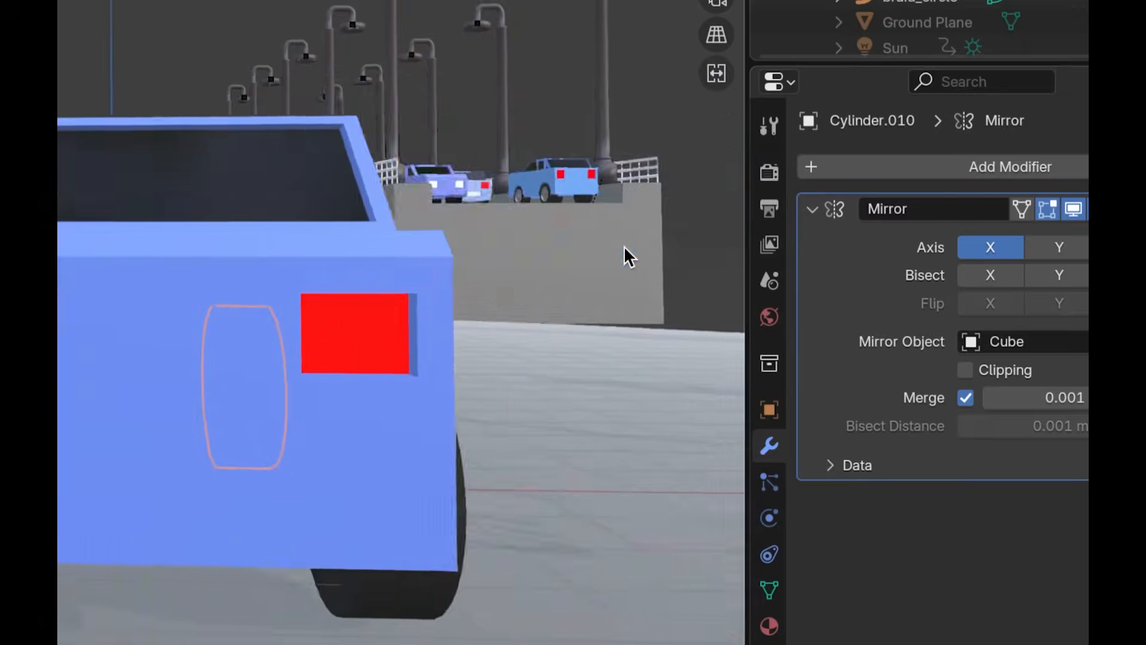
scroll(625, 246, left, 10)
scroll(625, 246, right, 3)
Select the front and rear wheels together and shift them along the X axis to adjust their fit in the arches.
shift+click(494, 259)
key(g)
key(x)
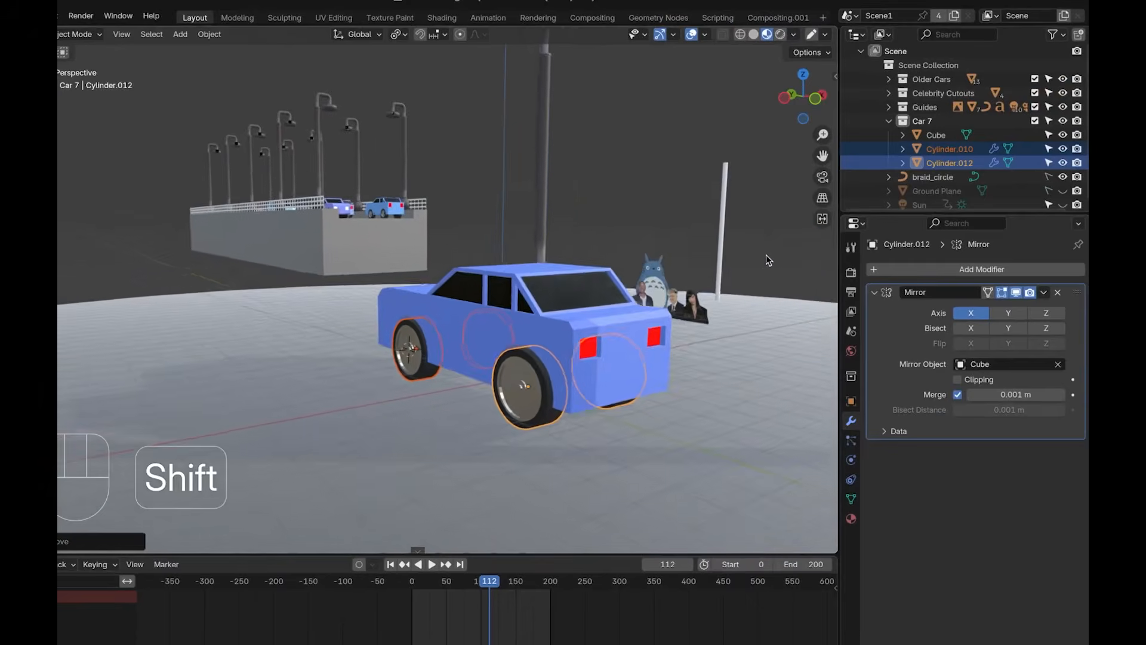
scroll(765, 254, left, 5)
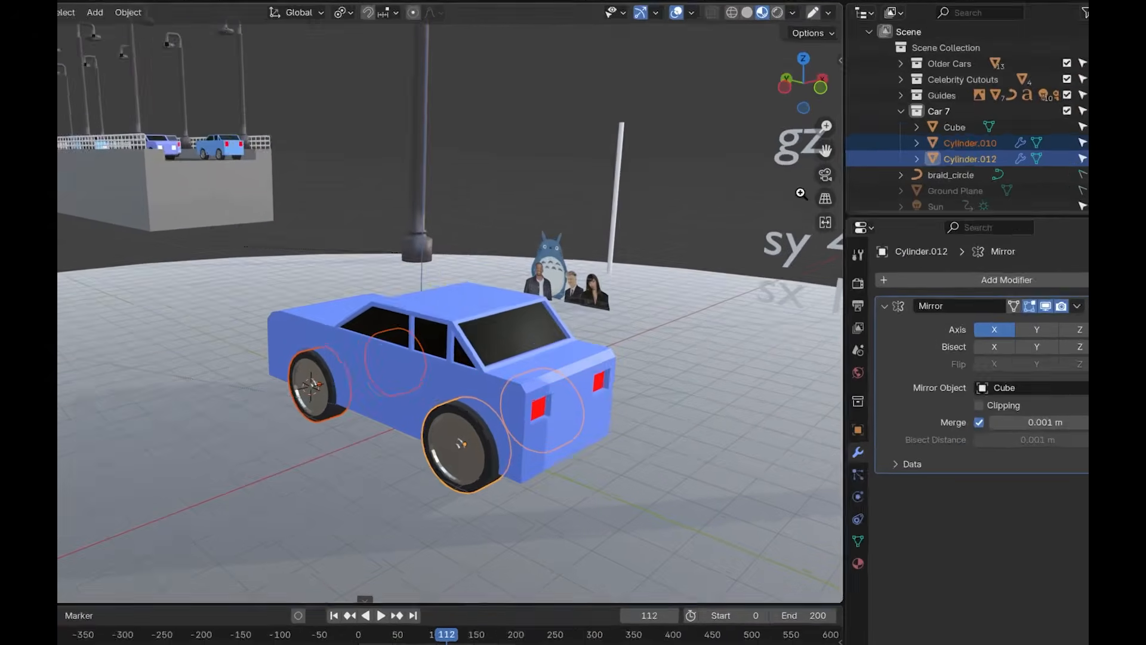
View the car through the scene camera with the wheels deselected and play the animation.
click(826, 174)
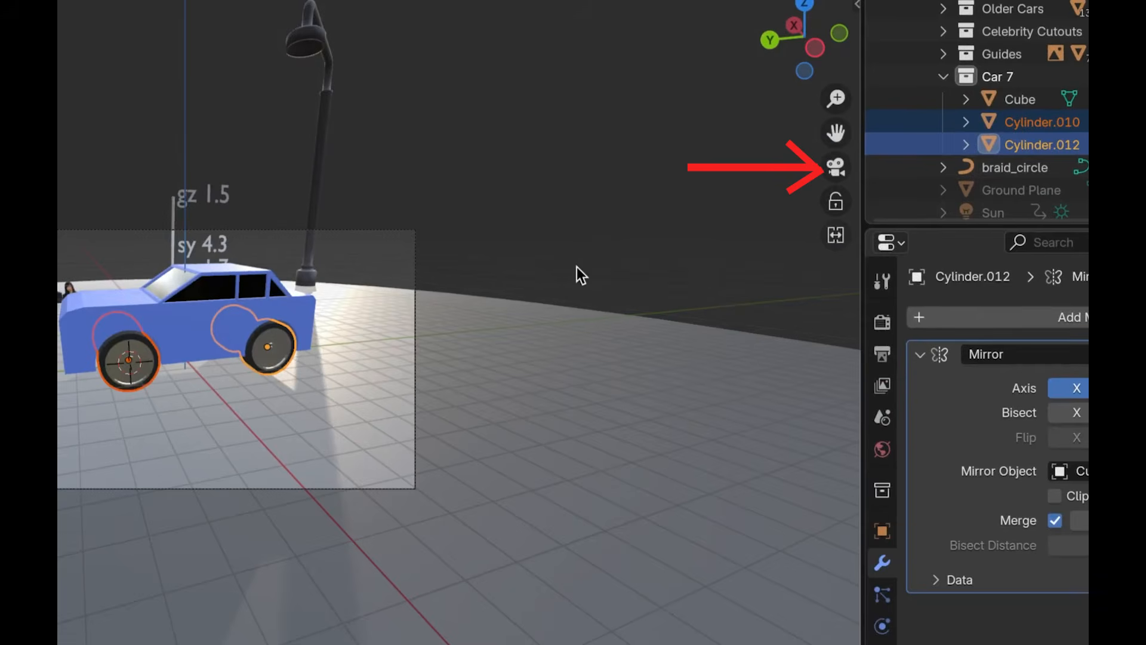
scroll(386, 205, up, 5)
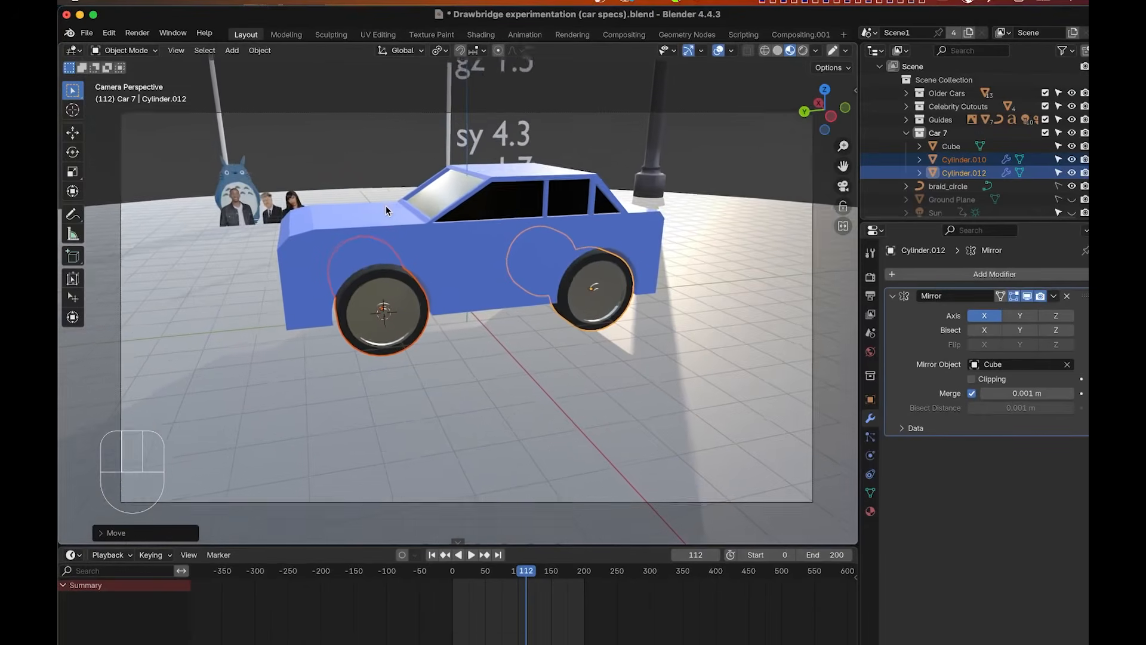
click(376, 141)
scroll(376, 142, up, 2)
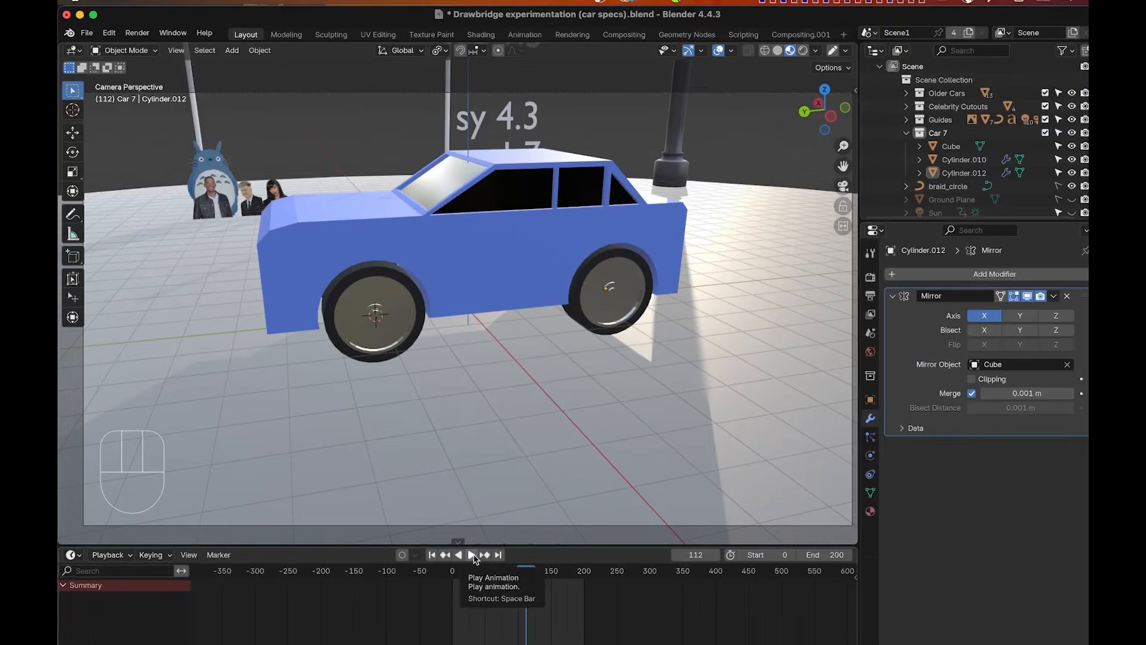
click(474, 555)
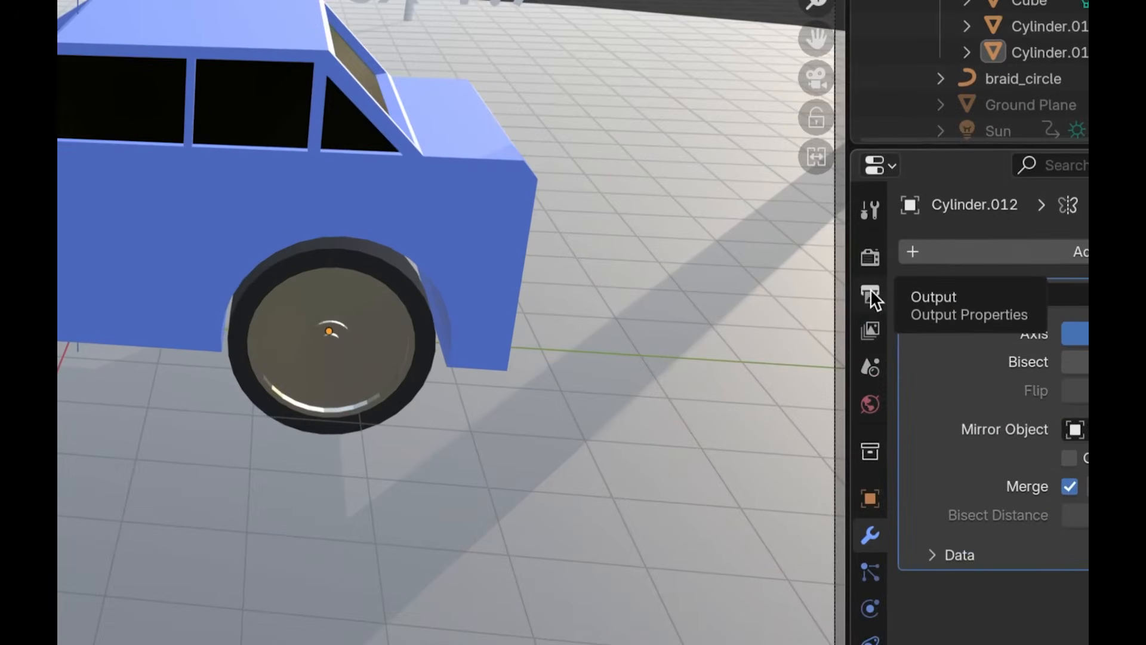
Set the render output's file format to FFmpeg Video with an MPEG-4 container.
click(871, 289)
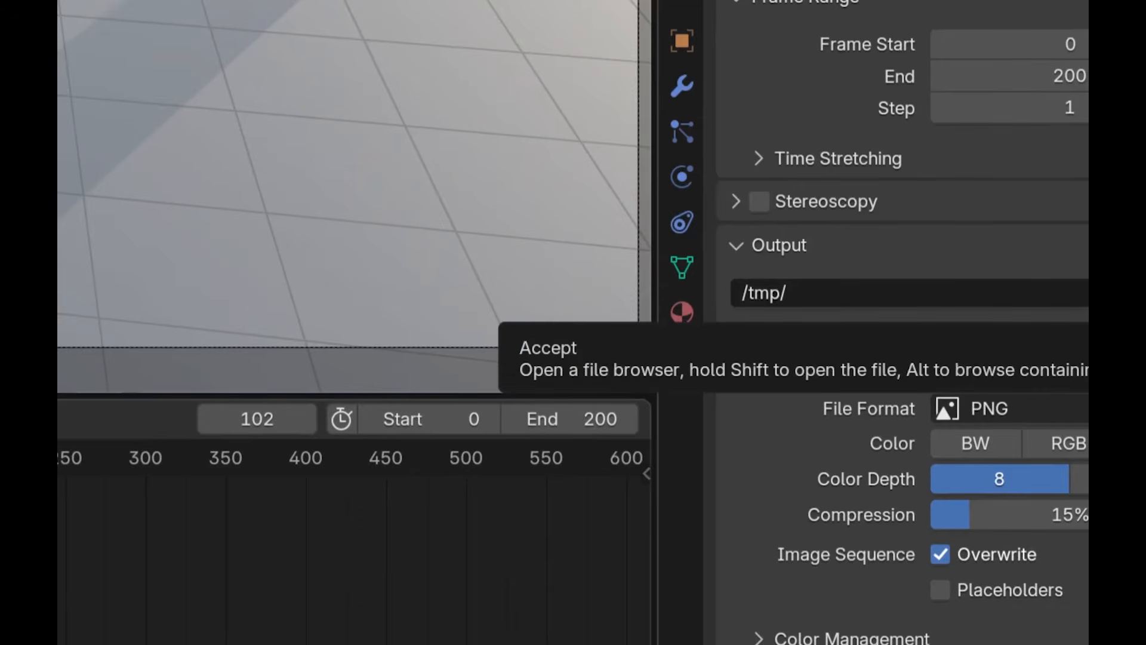
click(1088, 293)
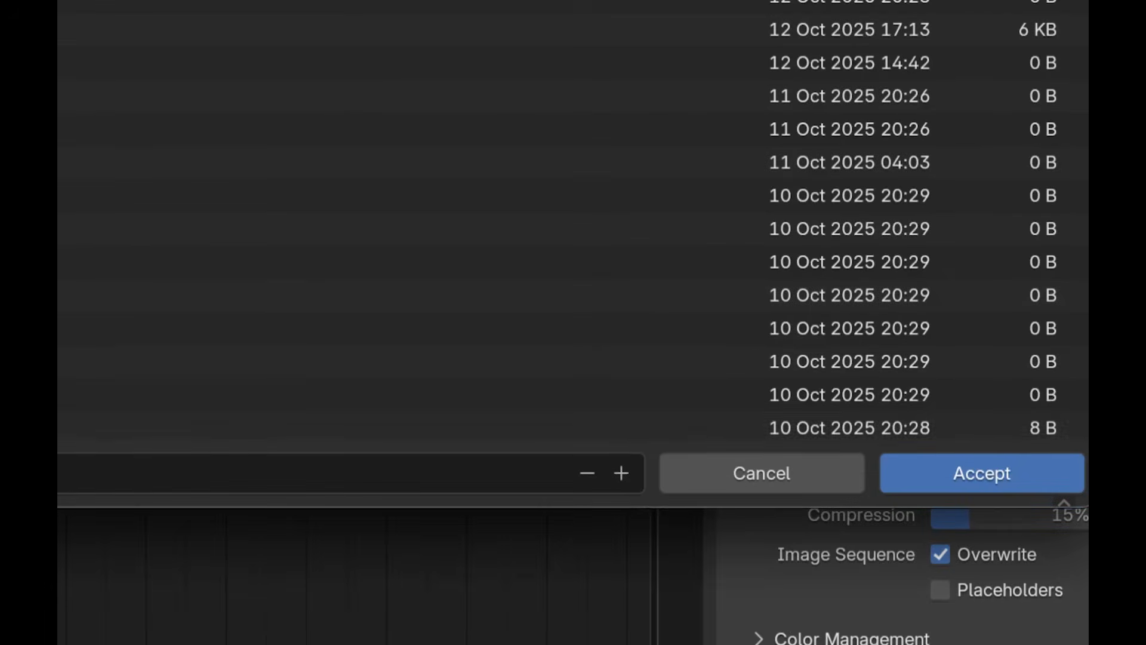
click(740, 468)
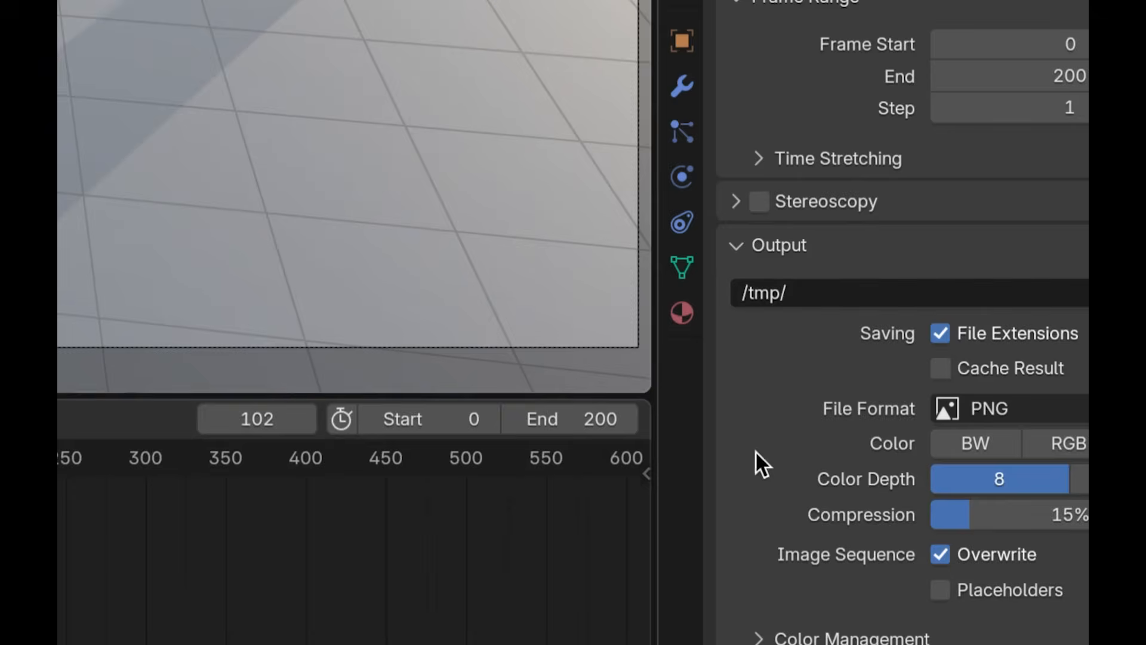
click(1037, 406)
click(1053, 493)
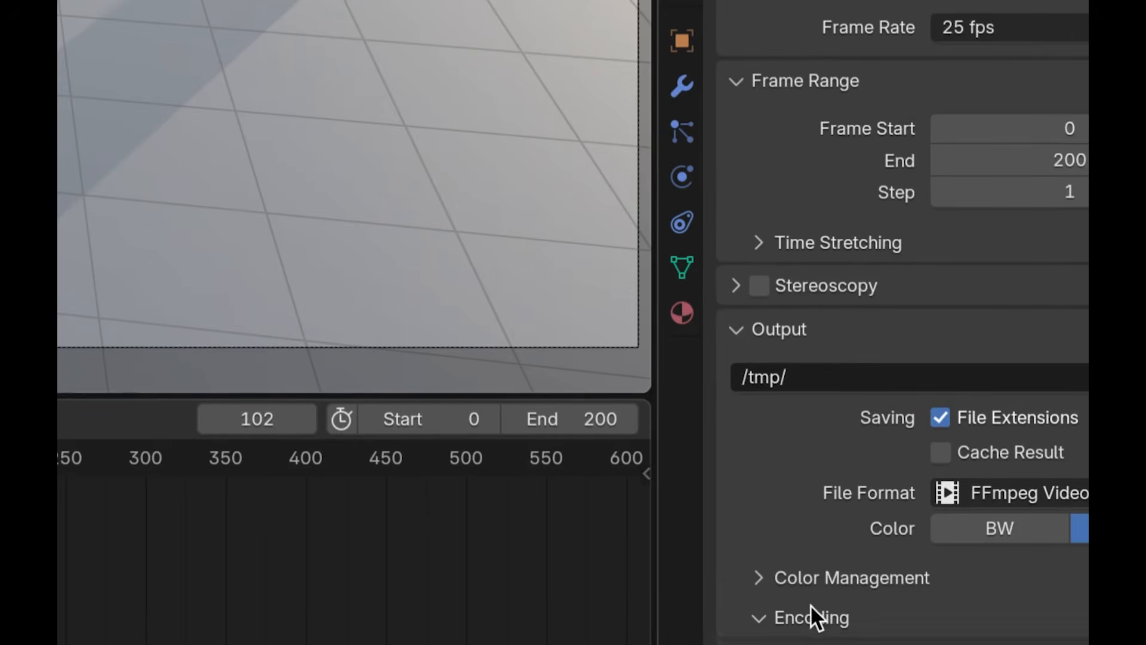
scroll(883, 525, down, 5)
click(1001, 355)
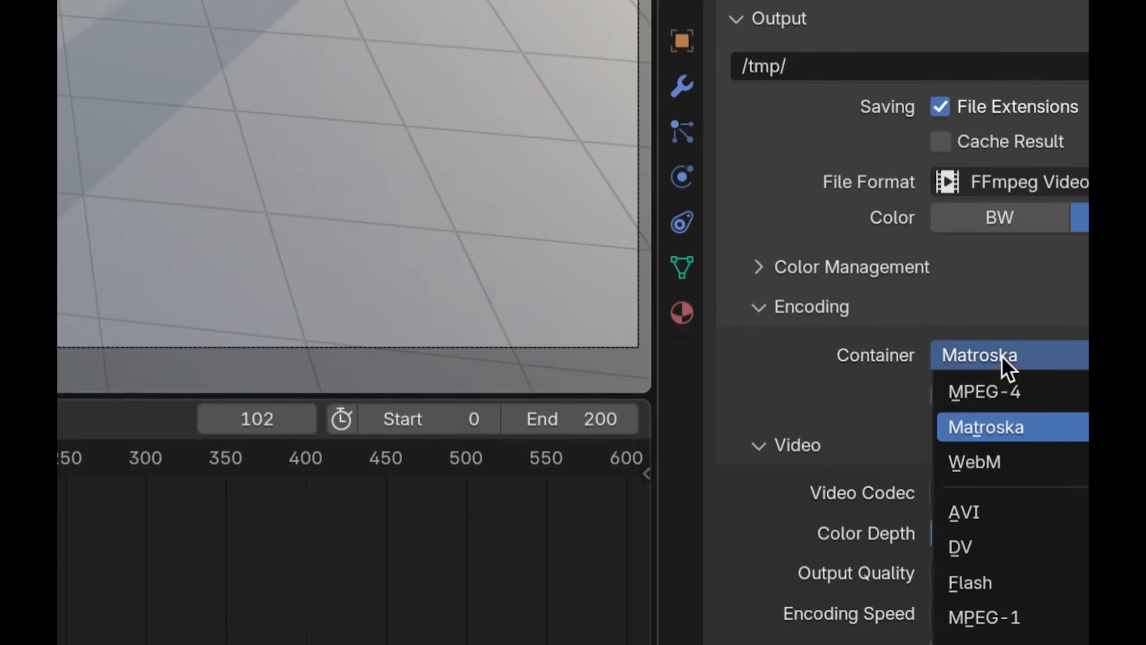
click(1006, 389)
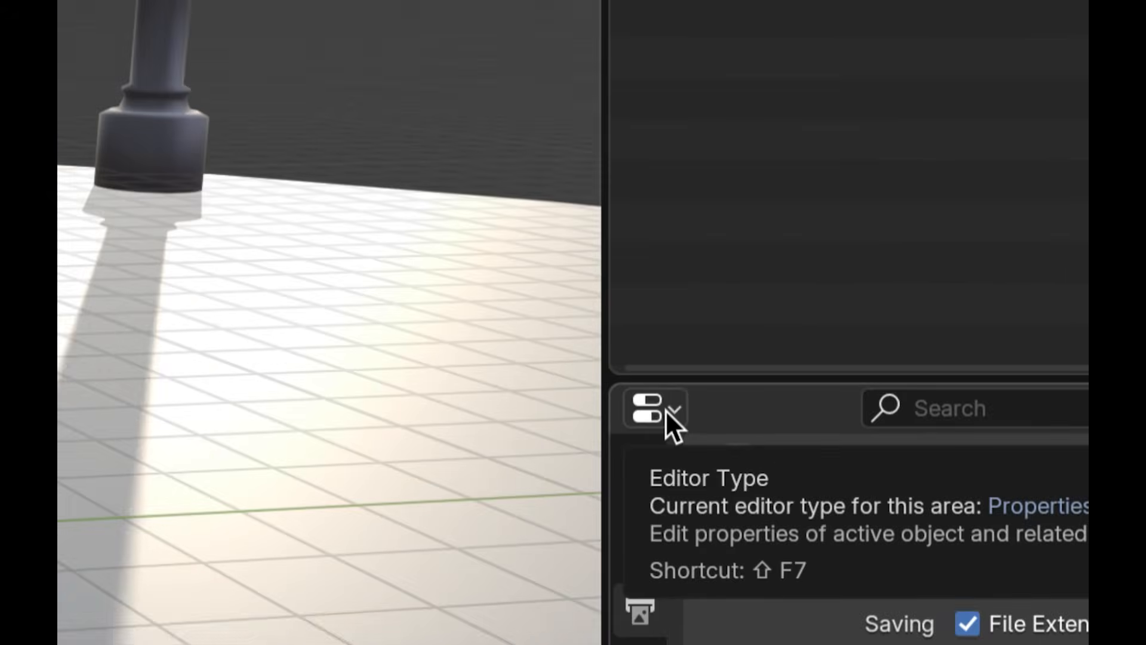
Switch the properties area to the Compositor and toggle its Use Nodes option on and off.
click(667, 412)
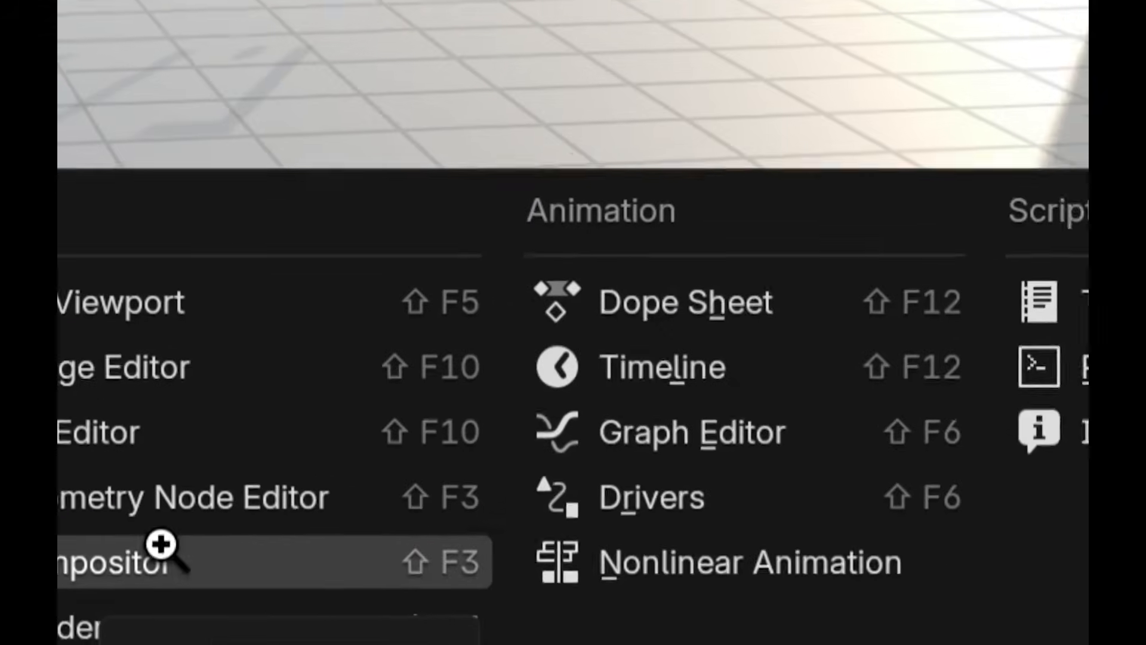
click(159, 545)
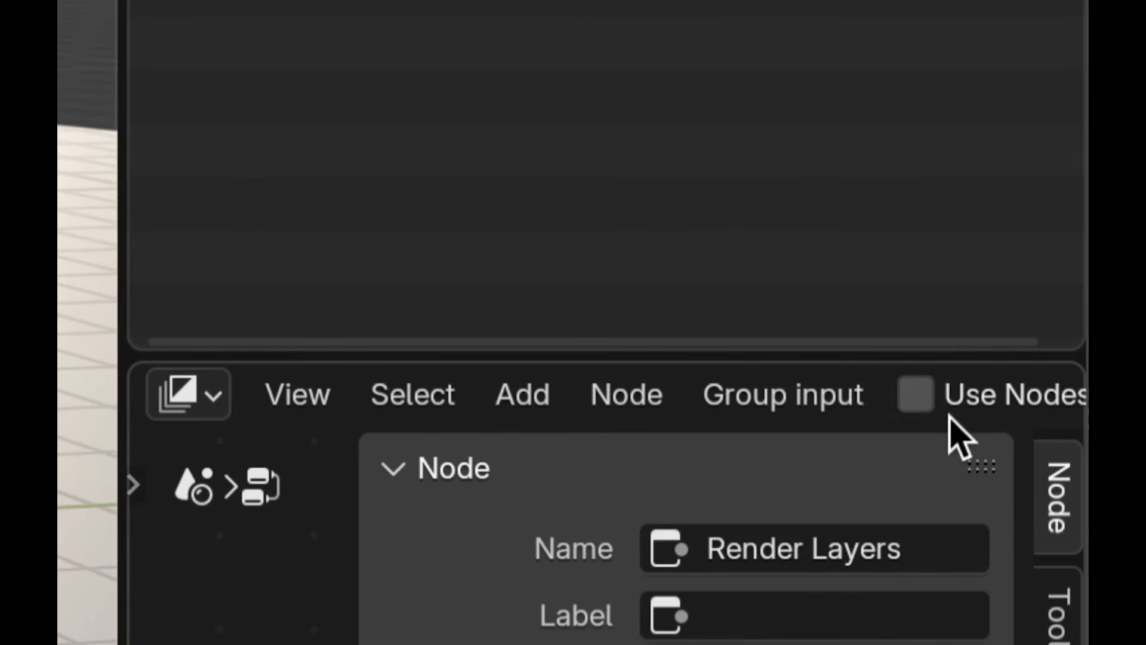
click(922, 402)
click(923, 405)
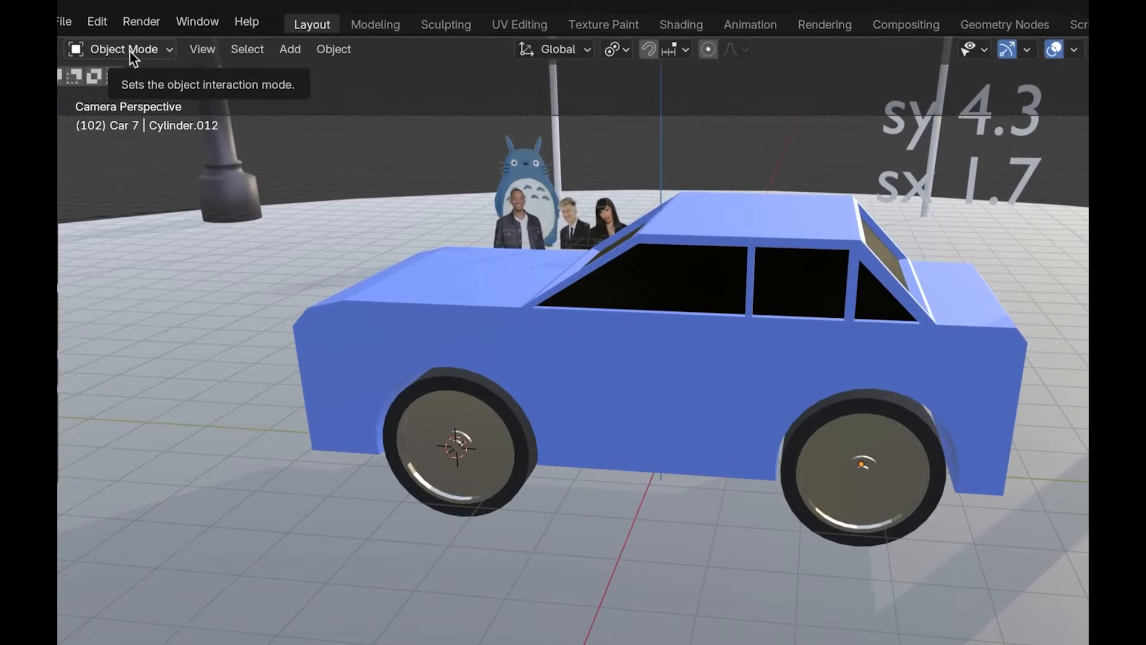
Open the list of render commands.
click(141, 21)
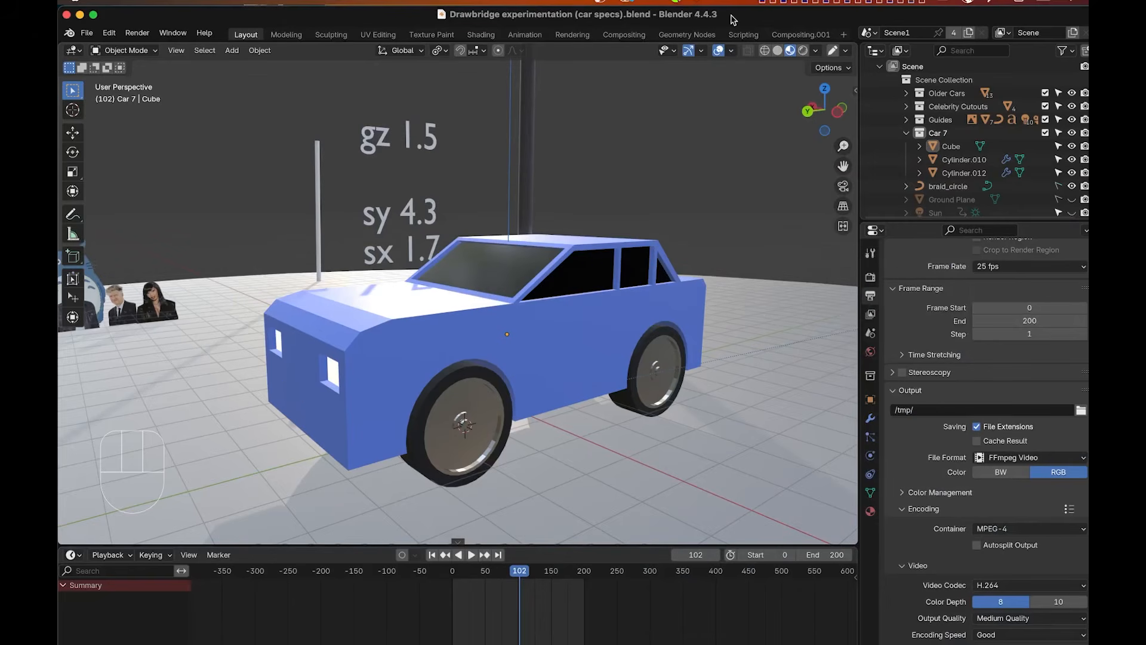
Select the car body and switch it to Edit Mode.
scroll(660, 133, left, 5)
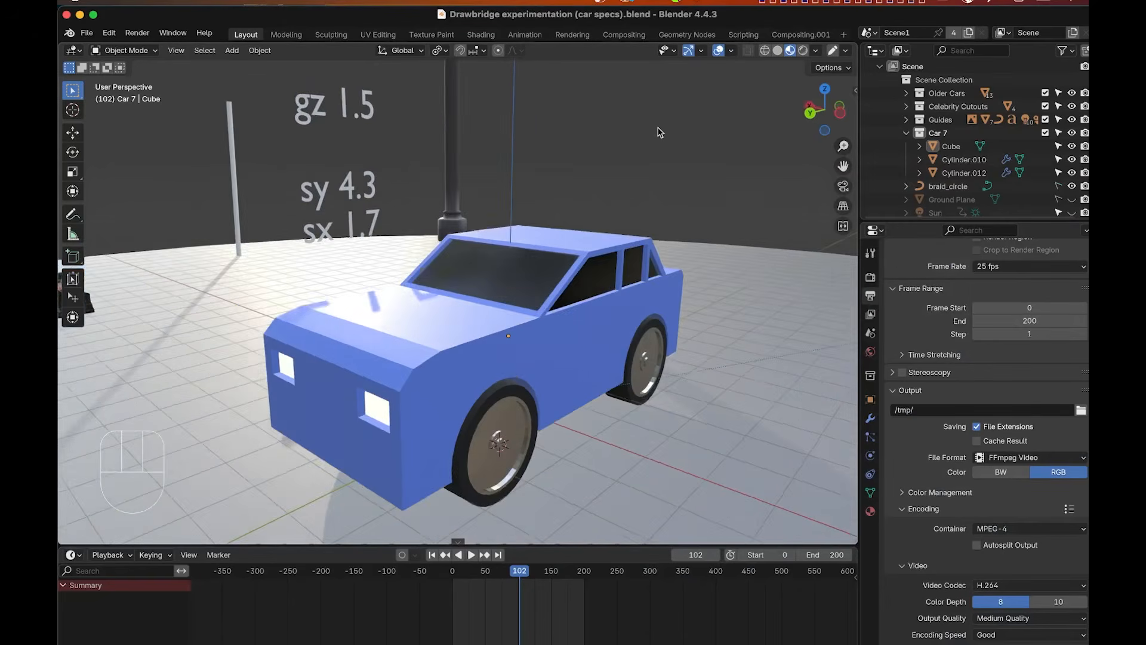
scroll(660, 133, right, 5)
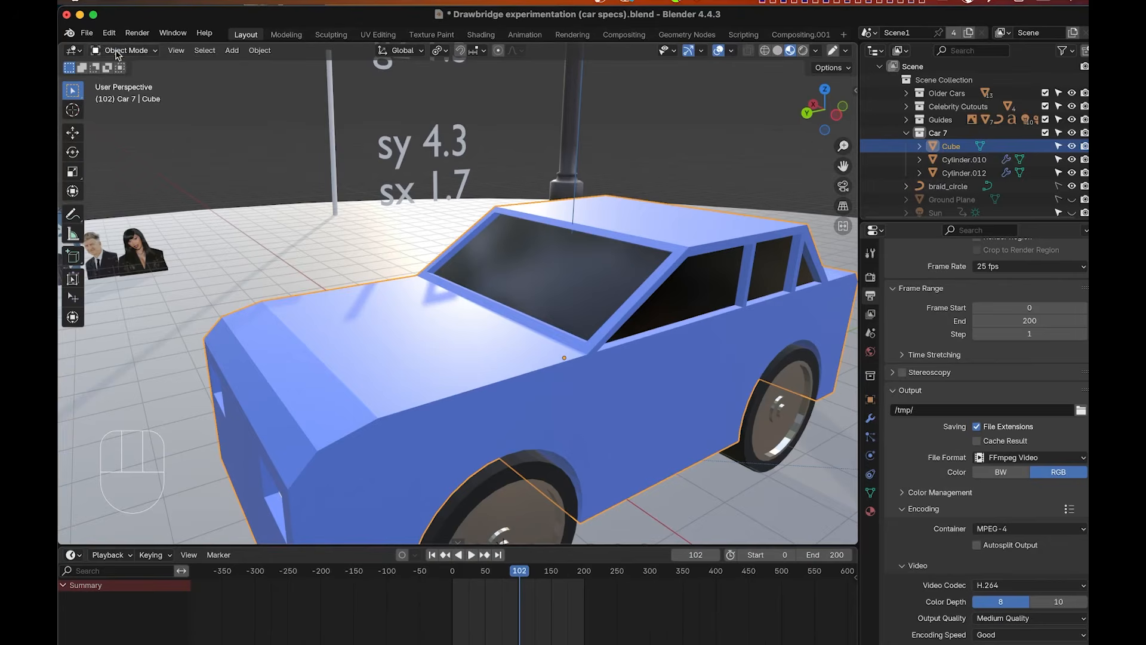
click(117, 51)
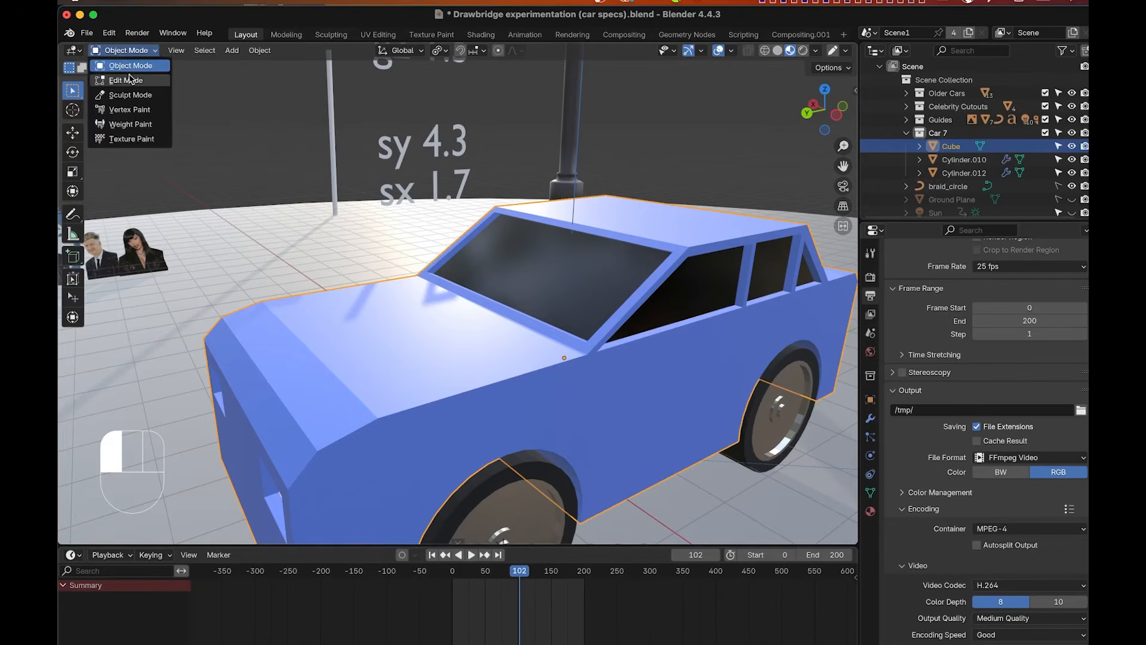
click(129, 80)
scroll(572, 315, left, 5)
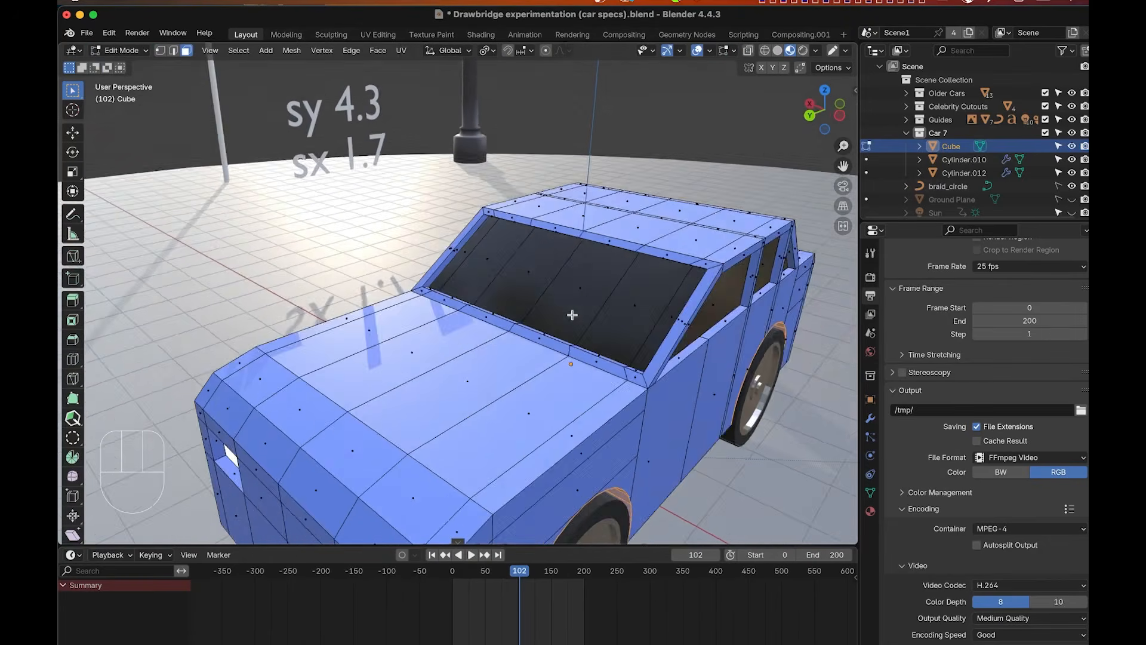
Delete the car's window faces by selecting one windshield face and all faces with the same material.
key(2)
key(3)
click(539, 290)
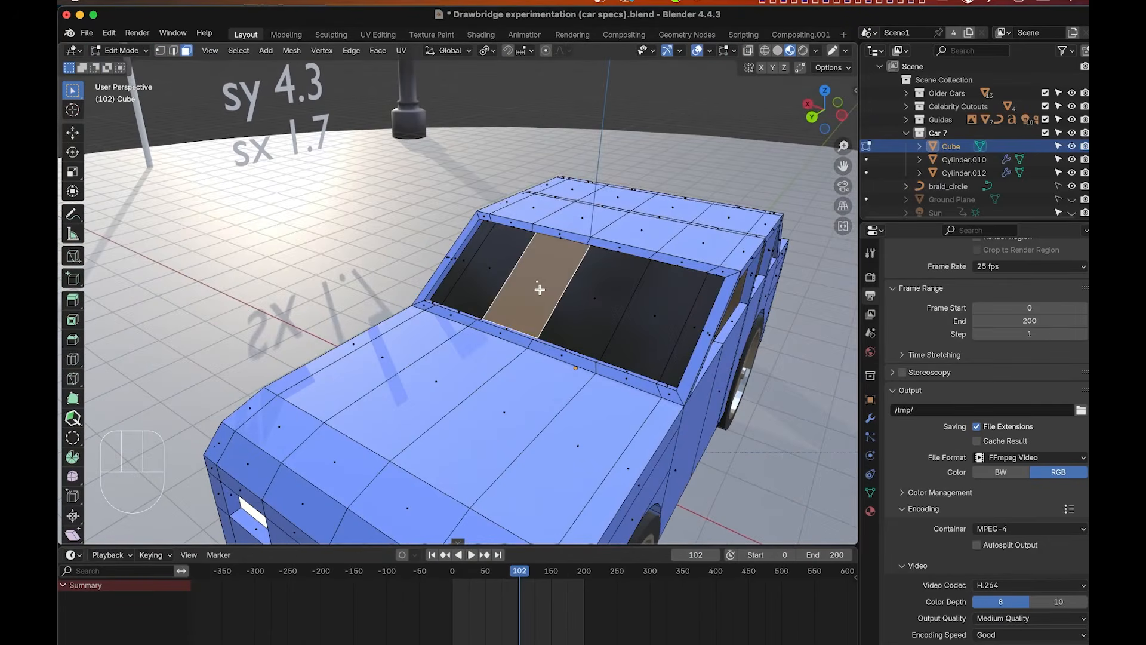
click(238, 51)
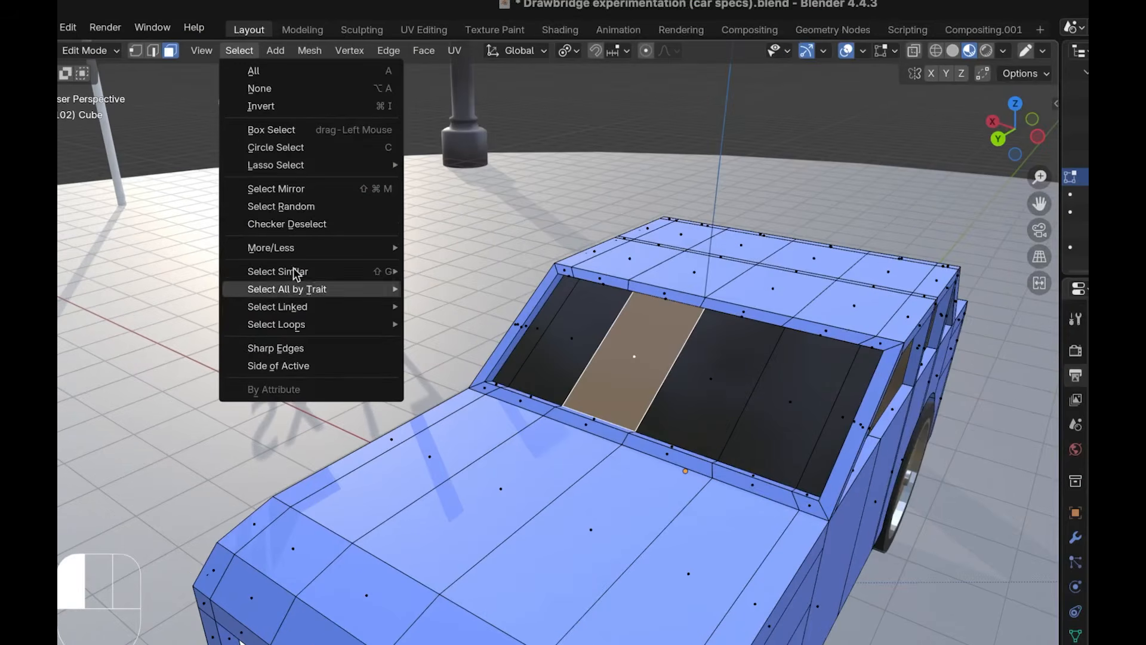
mouse_move(282, 216)
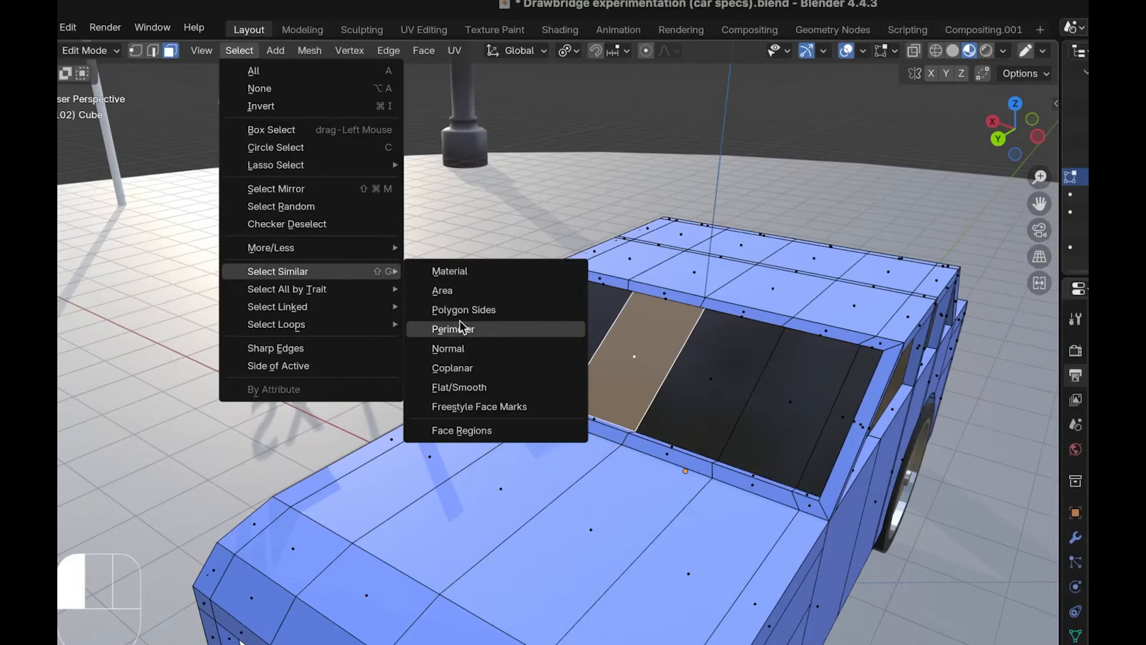
click(459, 273)
mouse_move(662, 336)
middle_down()
mouse_move(627, 328)
mouse_move(661, 336)
middle_up()
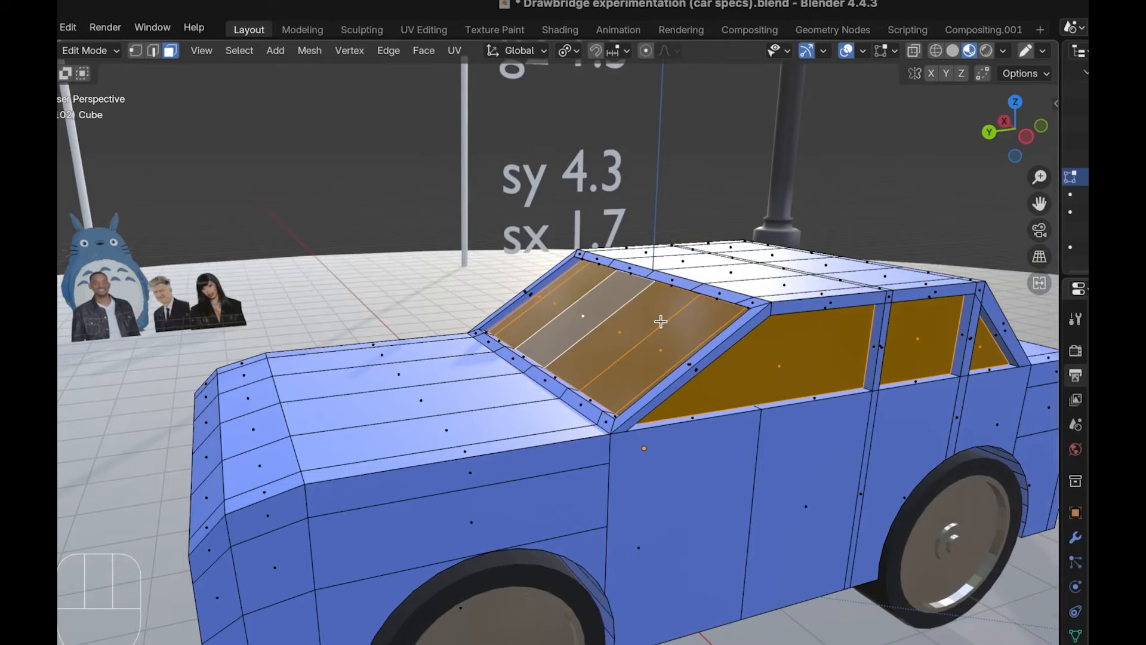
key(x)
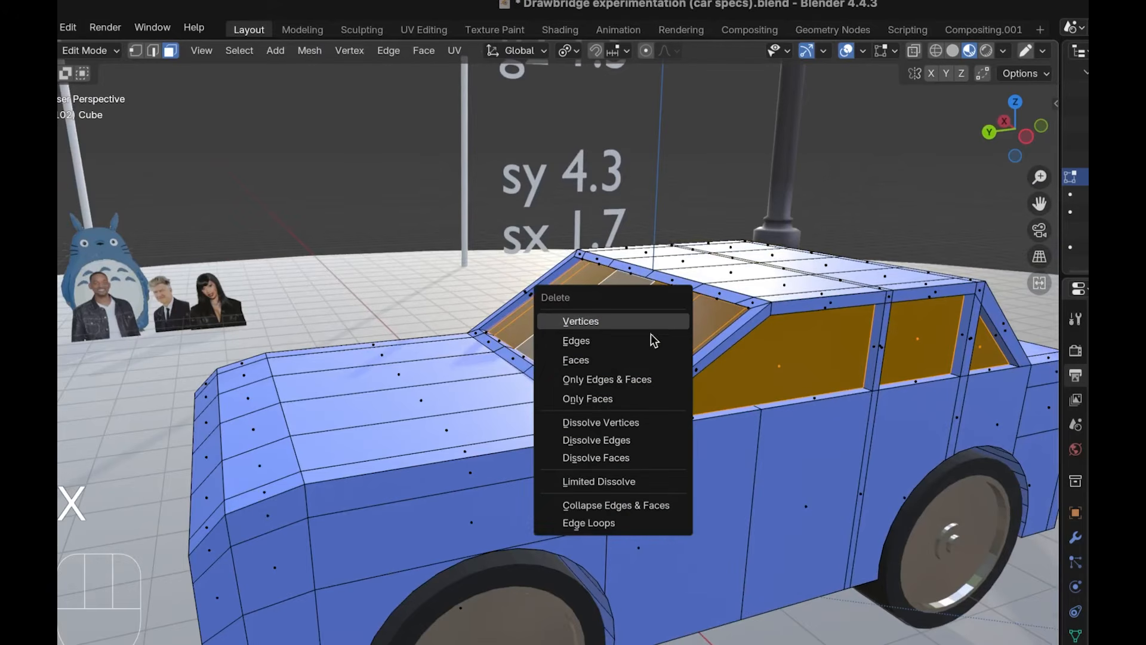
click(645, 359)
middle_drag(643, 357, 643, 358)
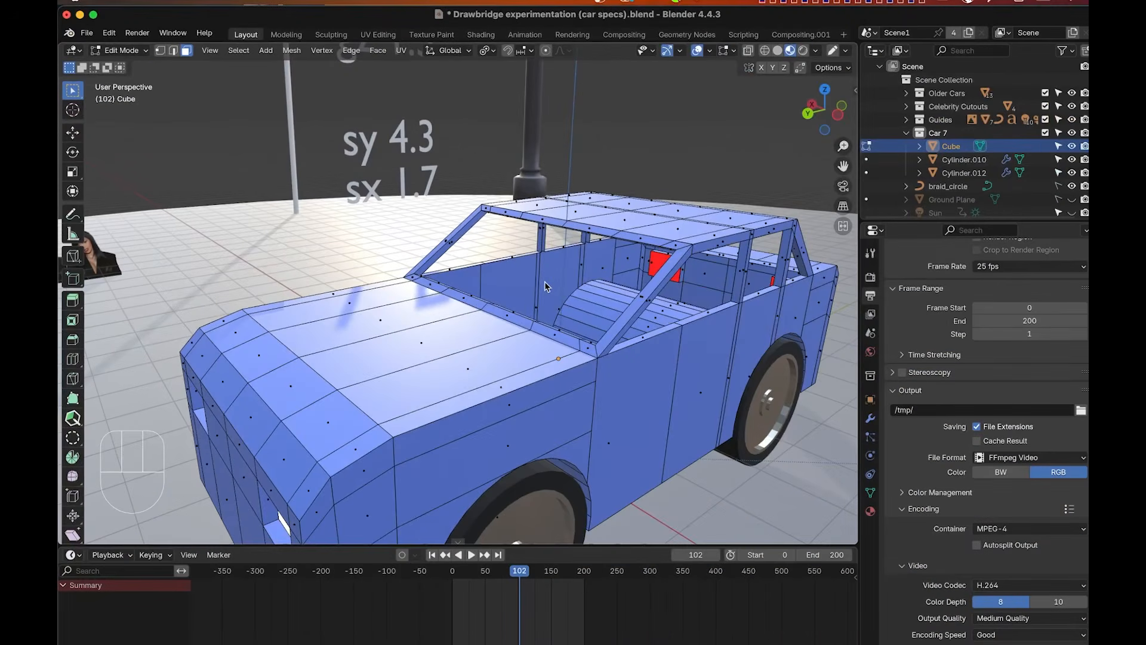
Return to Object Mode and place the Totoro and celebrity cutouts inside the car's cabin.
key(Tab)
shift+middle_drag(138, 129, 139, 129)
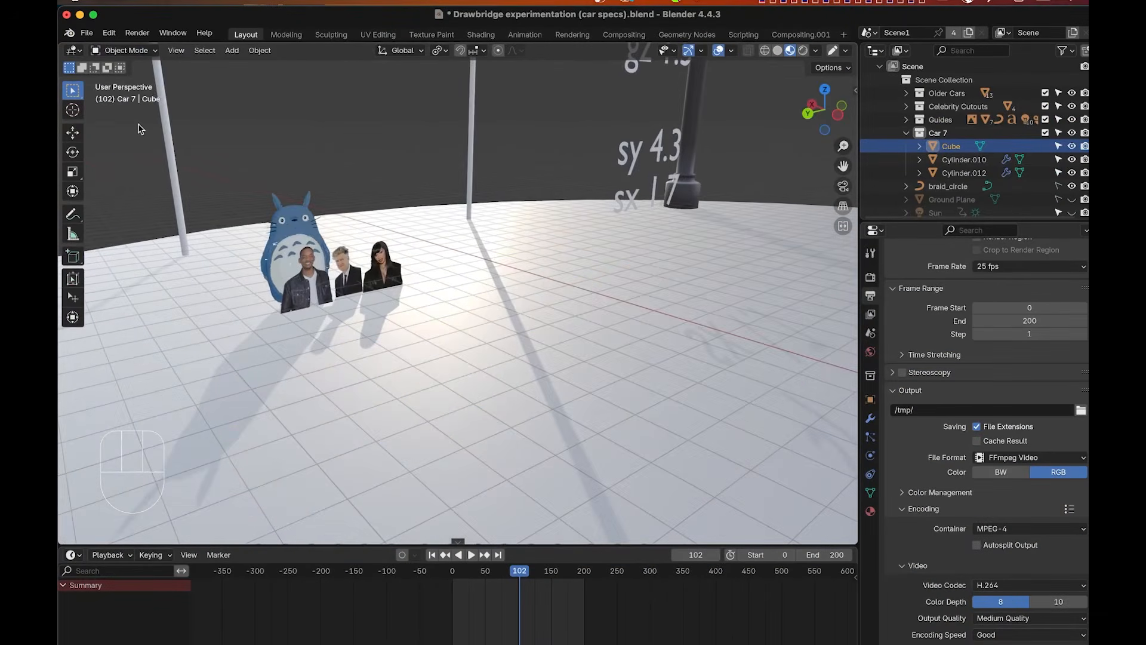
click(308, 254)
shift+click(317, 290)
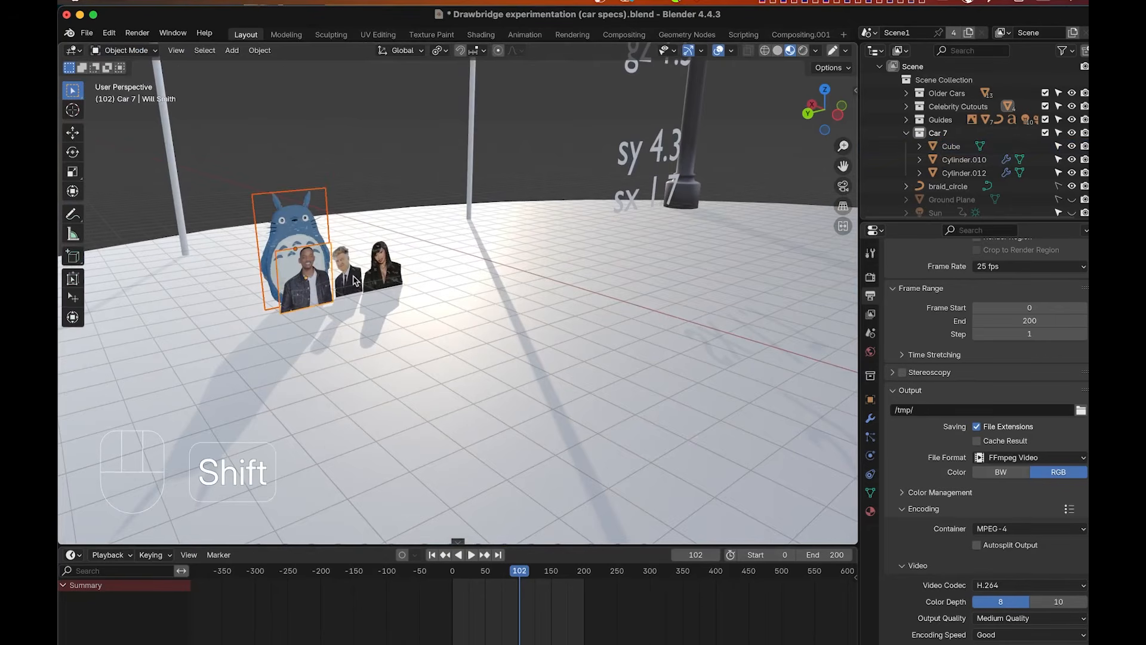
click(381, 277)
click(305, 292)
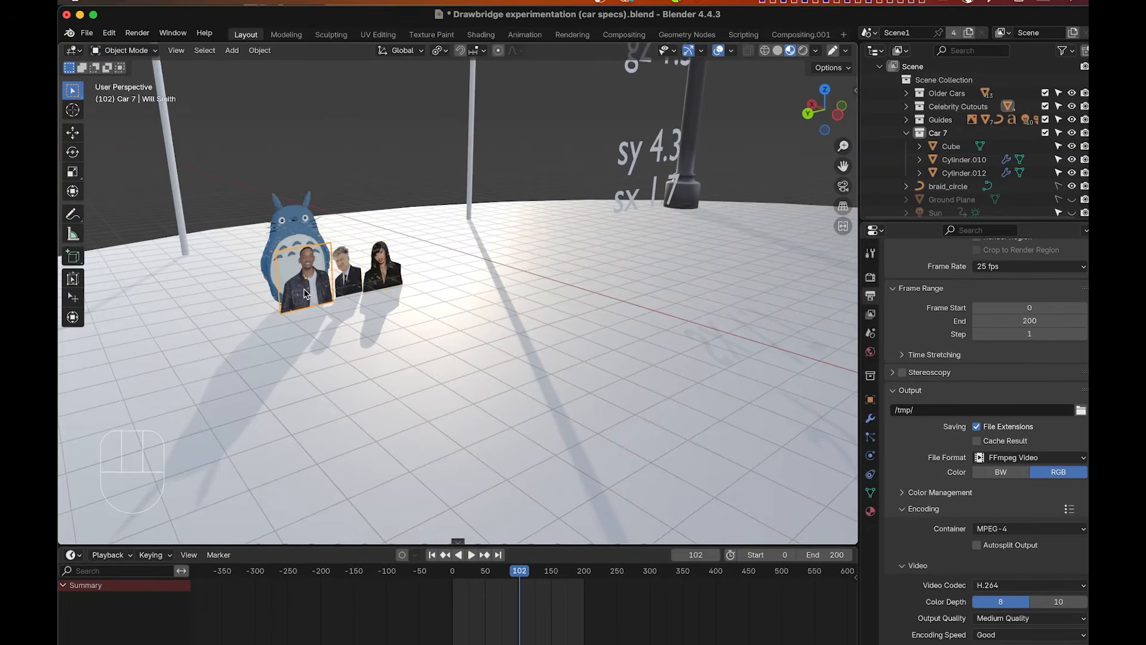
shift+scroll(304, 293, right, 10)
shift+scroll(303, 289, right, 3)
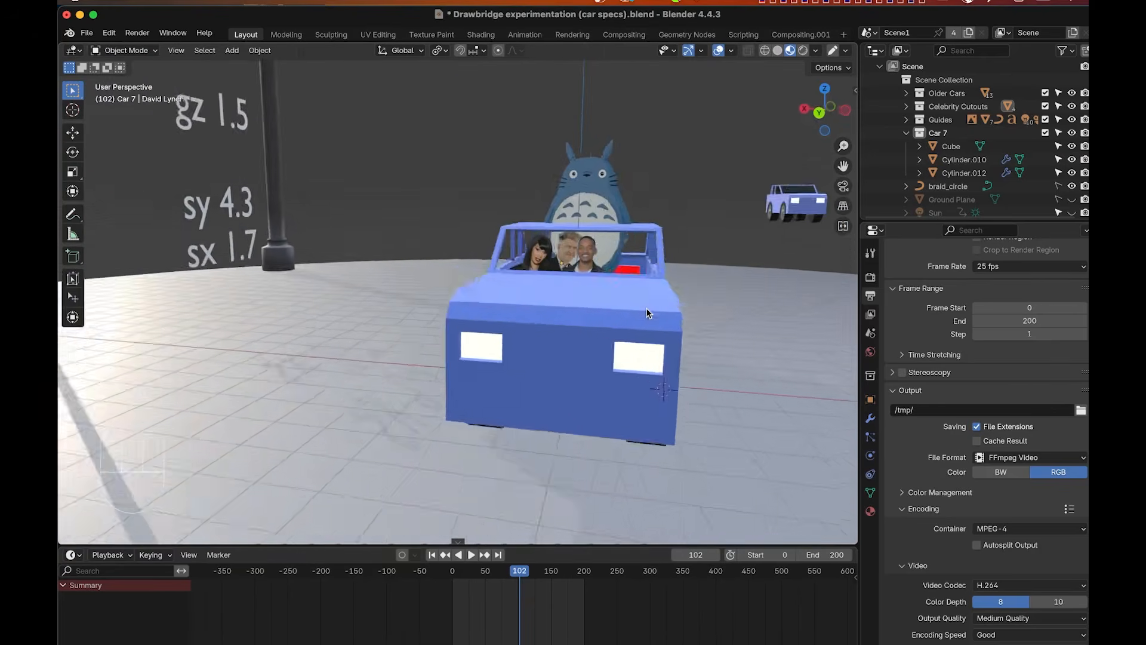
scroll(646, 306, right, 10)
scroll(646, 307, up, 5)
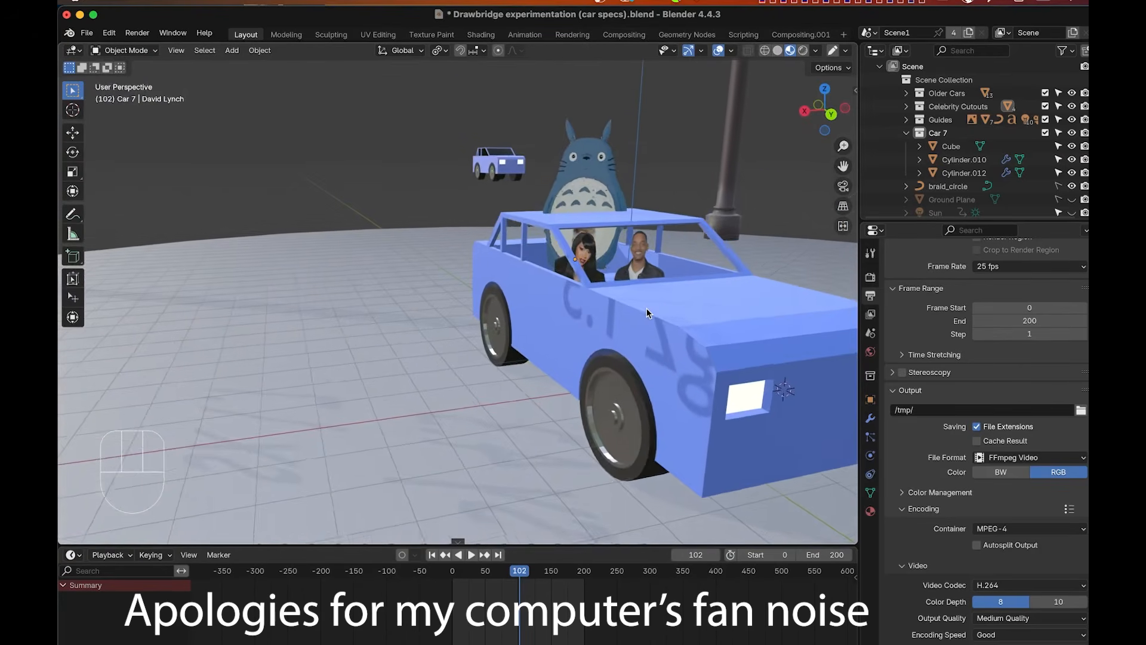
Parent the Totoro and three celebrity cutouts to the car body as the parent object, then deselect everything.
shift+scroll(646, 307, right, 5)
click(530, 276)
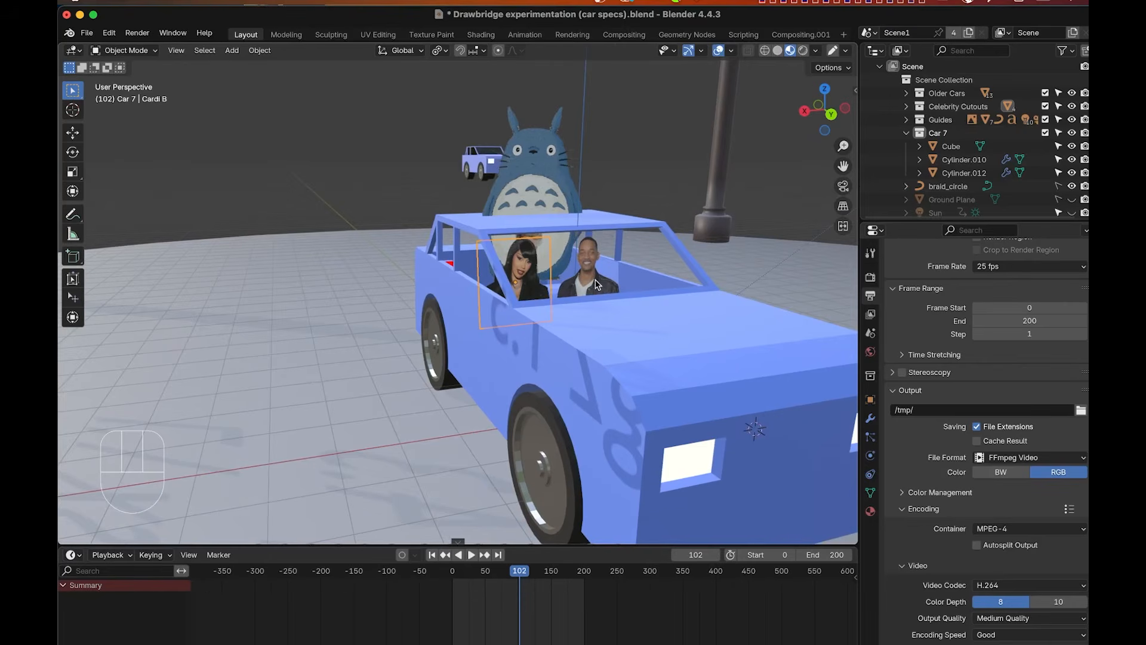
scroll(594, 284, up, 3)
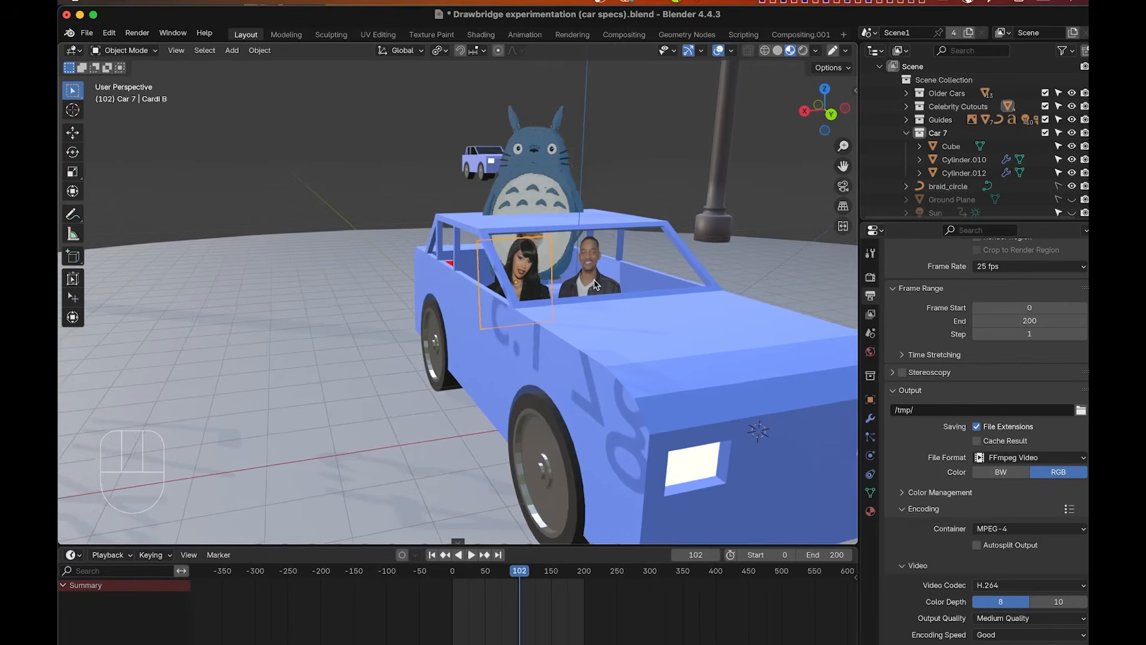
scroll(594, 284, right, 8)
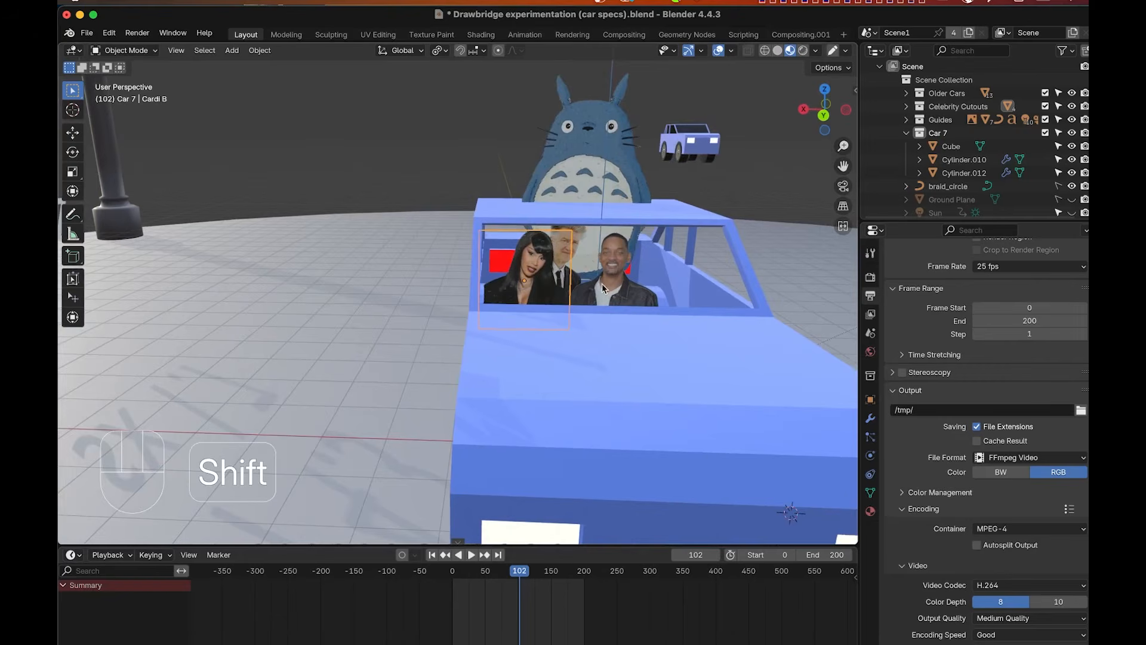
shift+click(602, 283)
scroll(565, 234, right, 10)
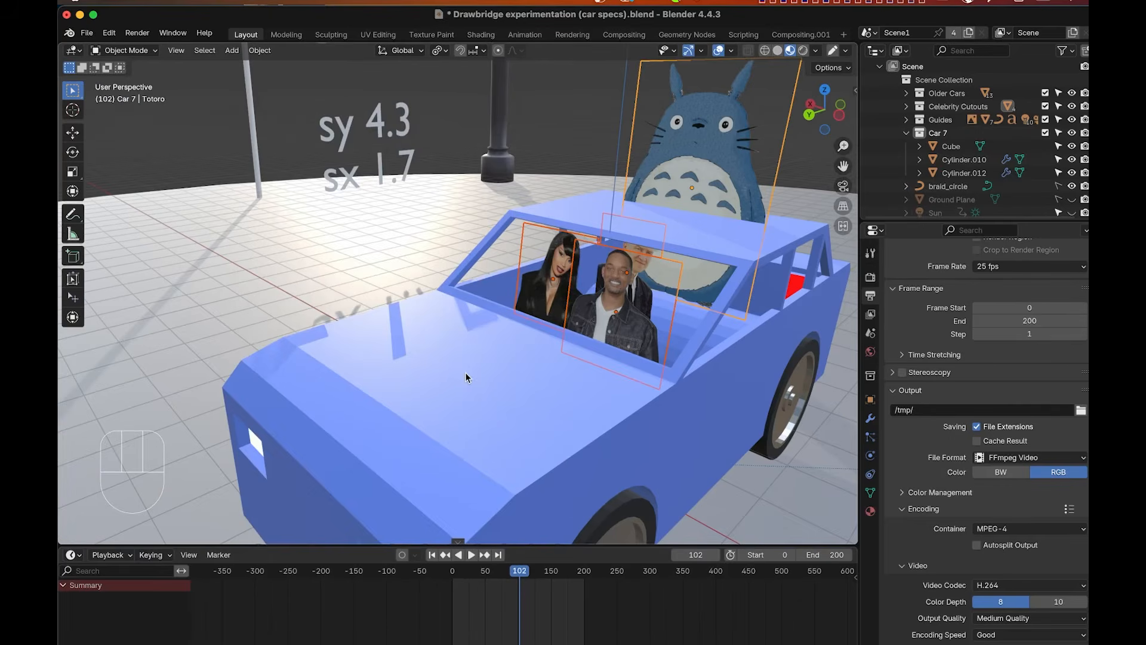
scroll(483, 379, right, 5)
shift+click(482, 379)
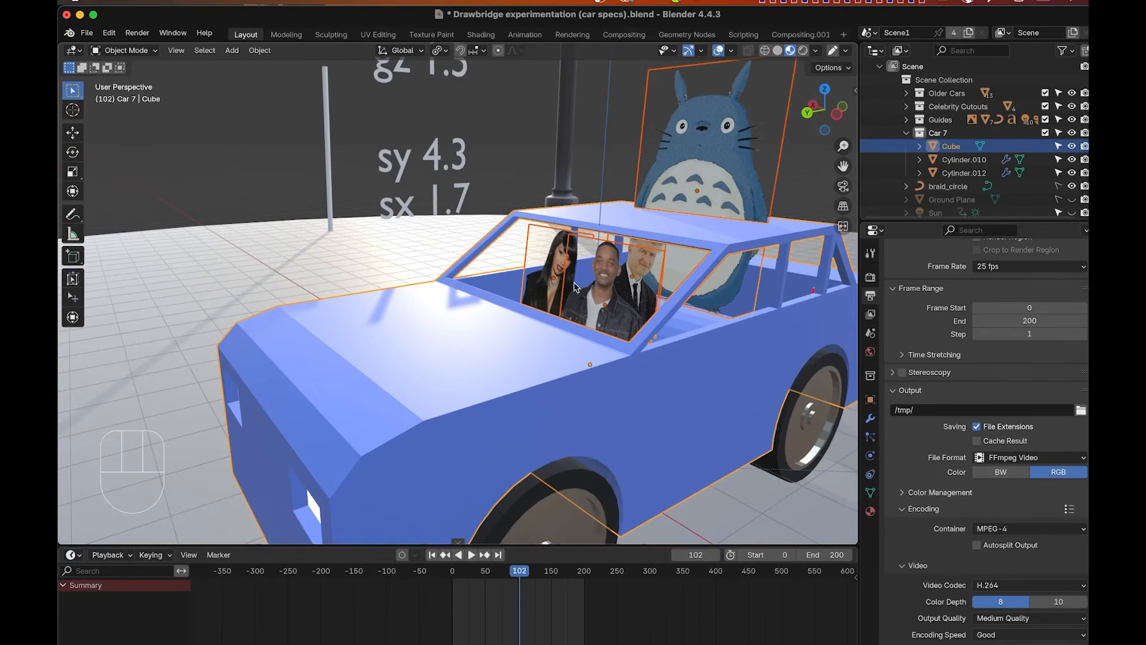
click(260, 50)
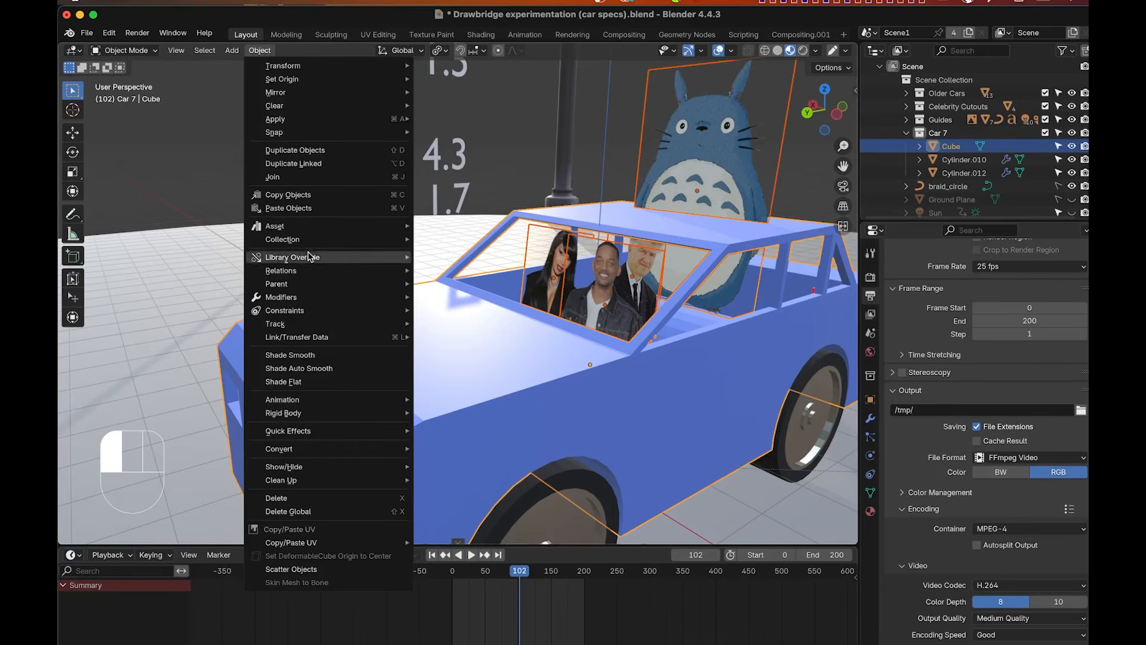
mouse_move(310, 285)
click(441, 283)
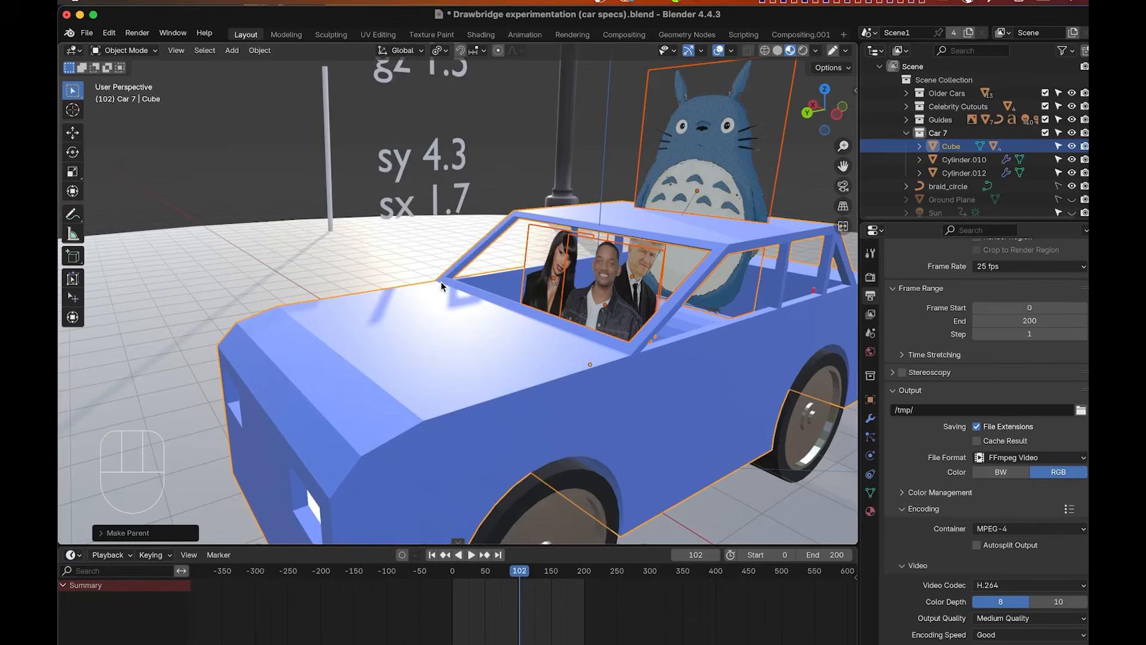
click(376, 137)
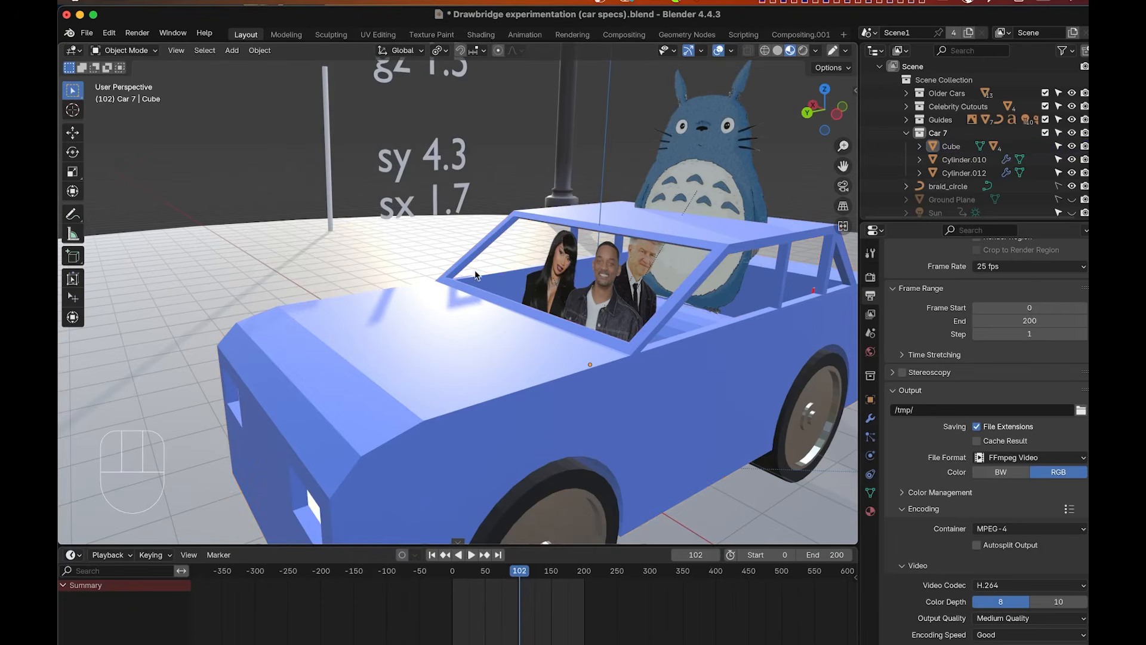
Parent the front and rear wheel objects to the car body as the parent object, then clear the selection.
mouse_move(494, 329)
shift+middle_down()
mouse_move(495, 310)
mouse_move(495, 333)
shift+middle_up()
click(494, 333)
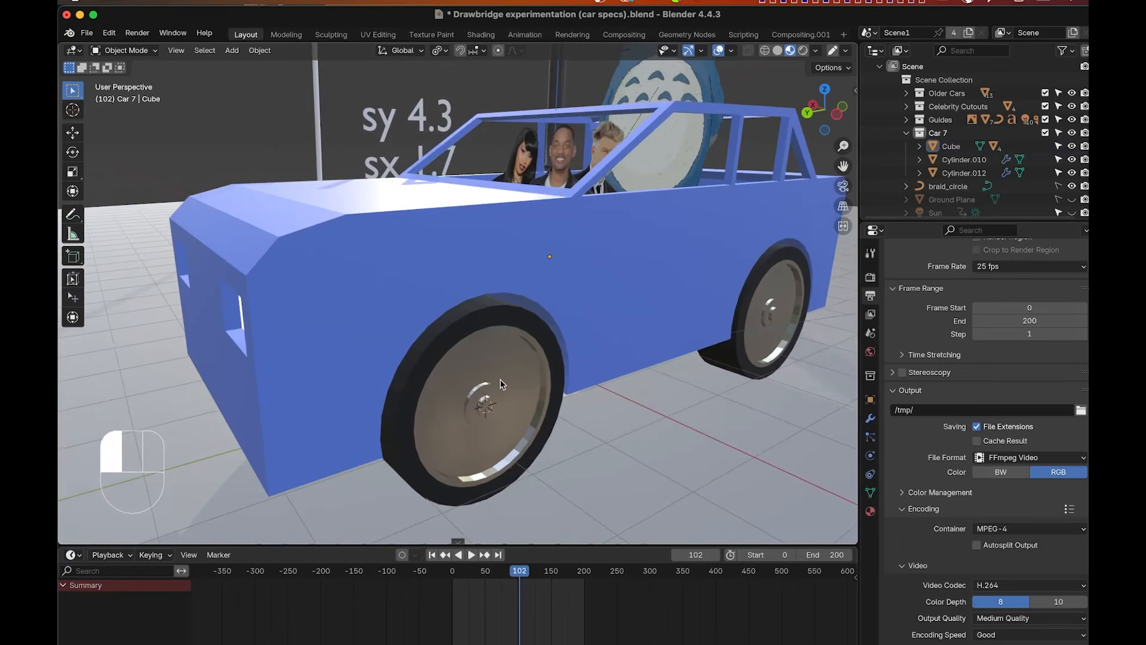
shift+click(772, 336)
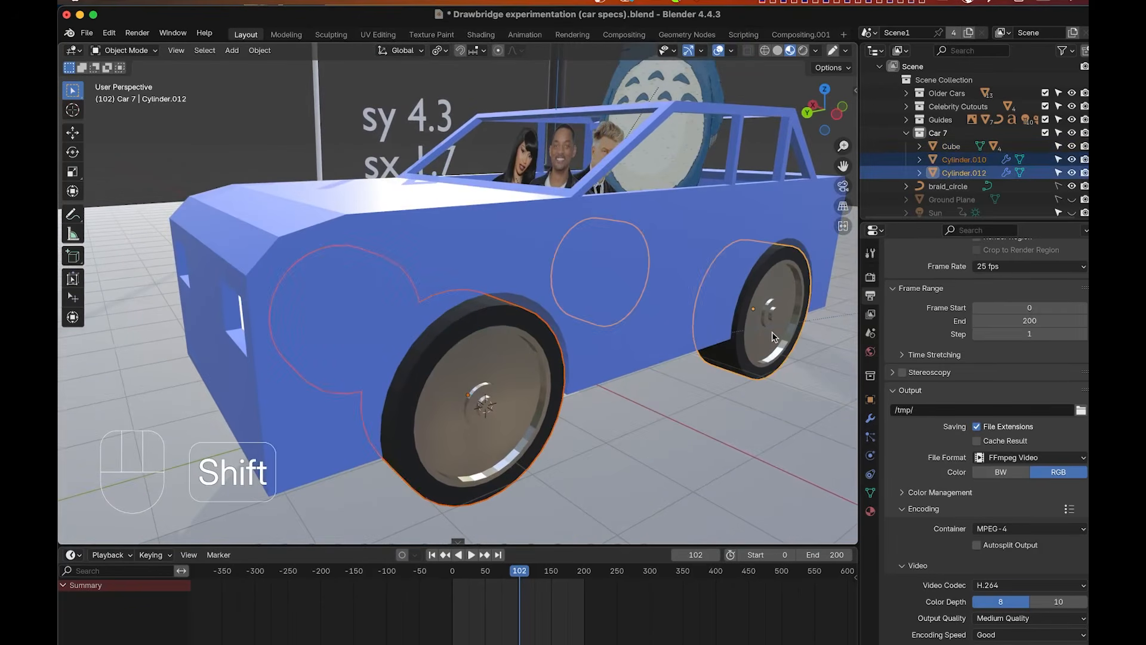
shift+click(533, 238)
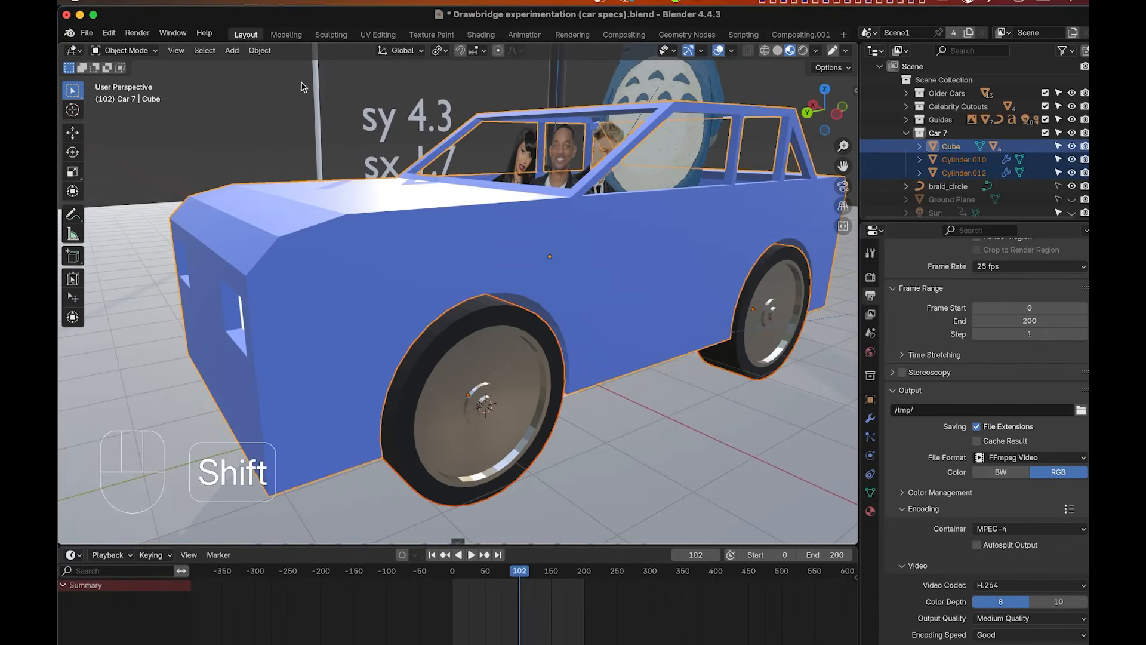
click(257, 51)
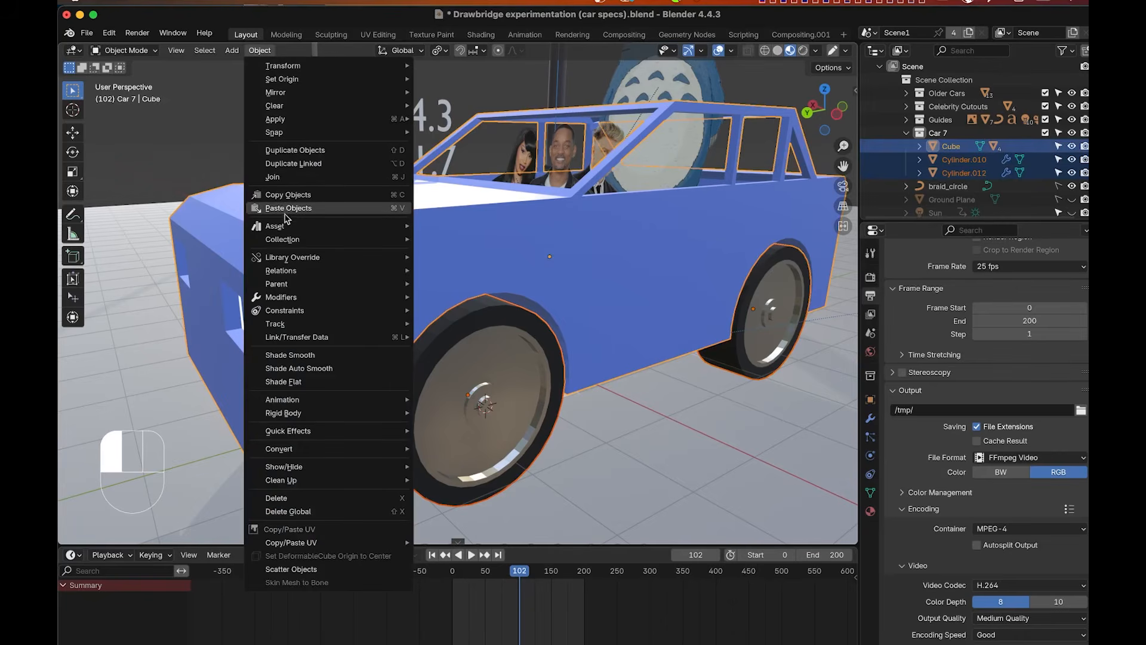
mouse_move(286, 258)
mouse_move(286, 285)
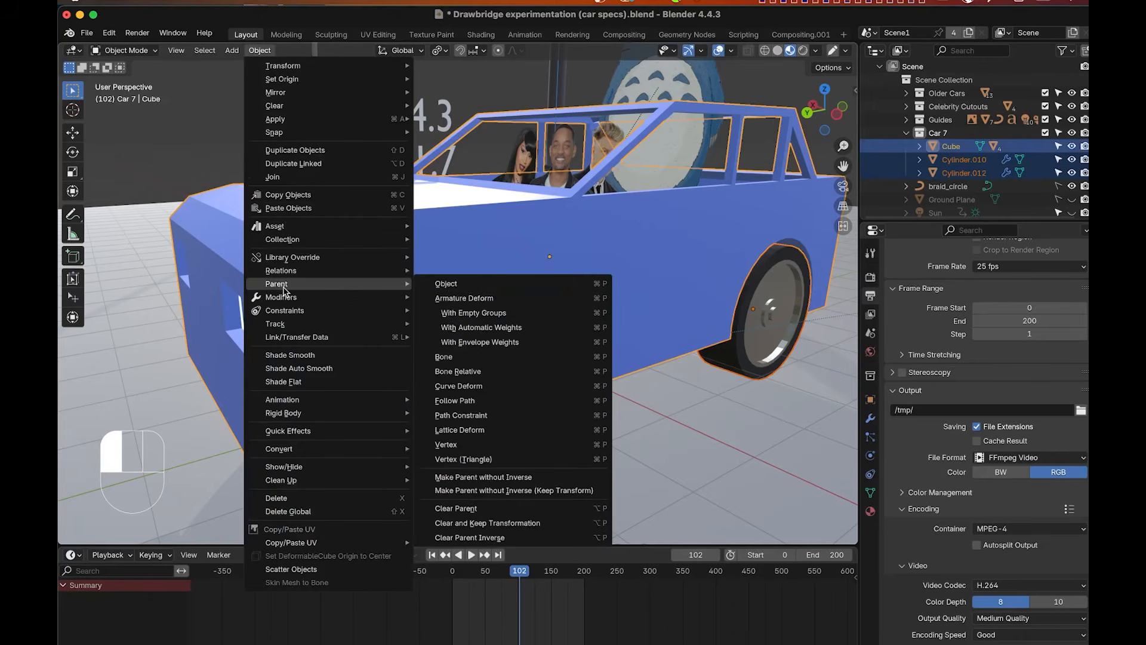
click(455, 284)
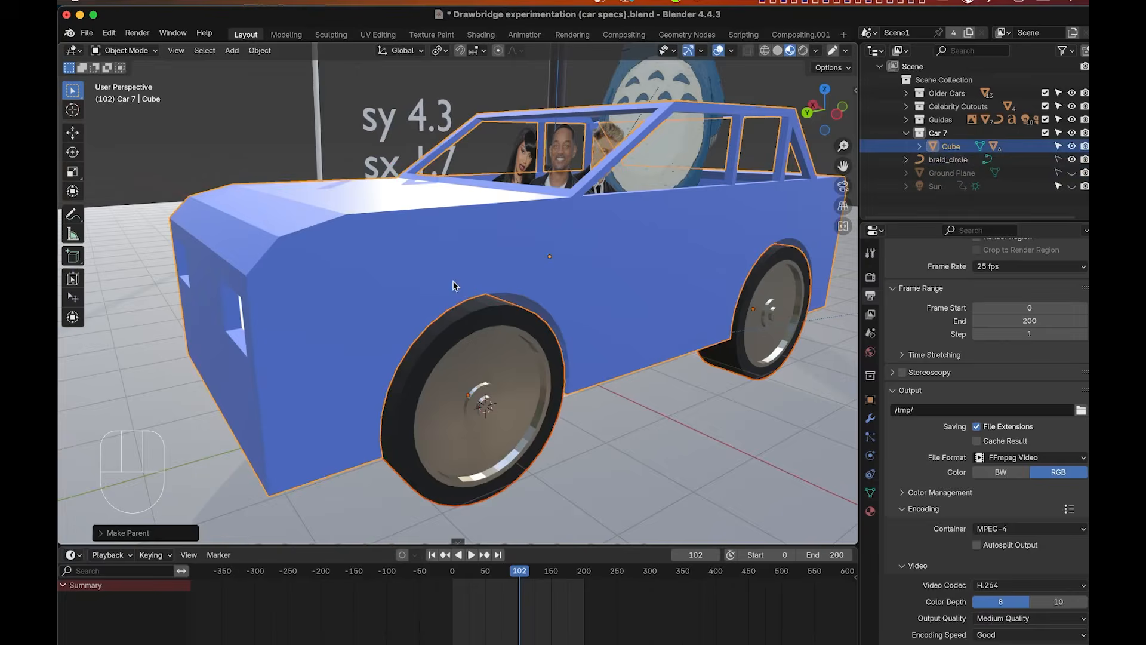
click(302, 91)
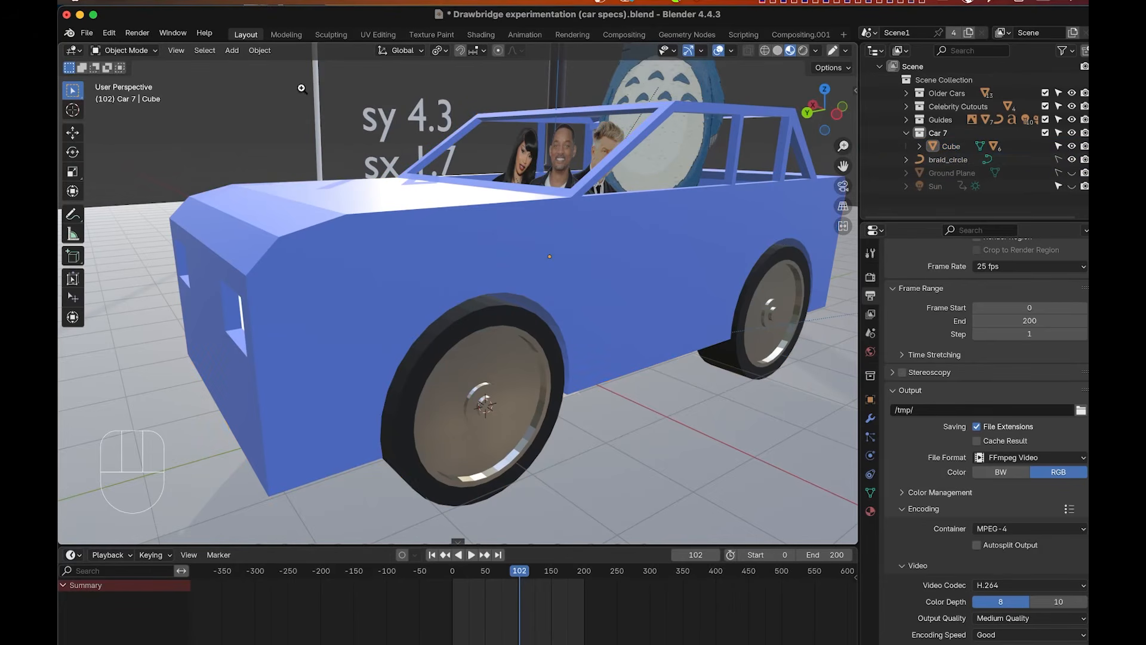
Move the car body with its parented wheels and passengers about 6.6 m away from the scene's center.
scroll(391, 245, down, 6)
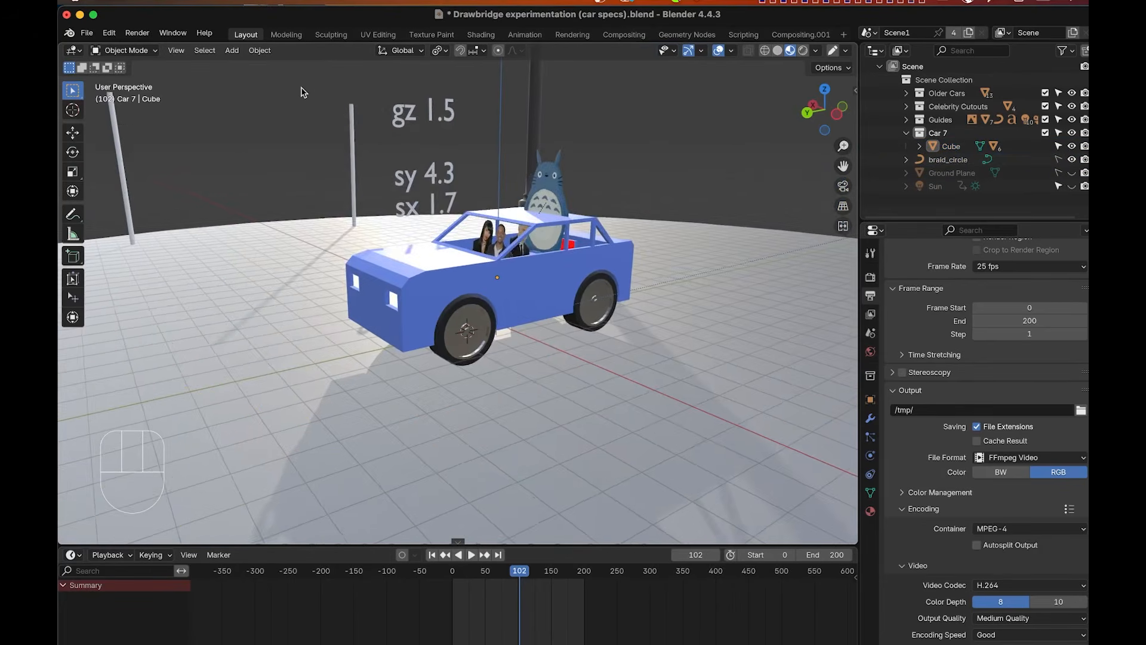
click(518, 278)
key(g)
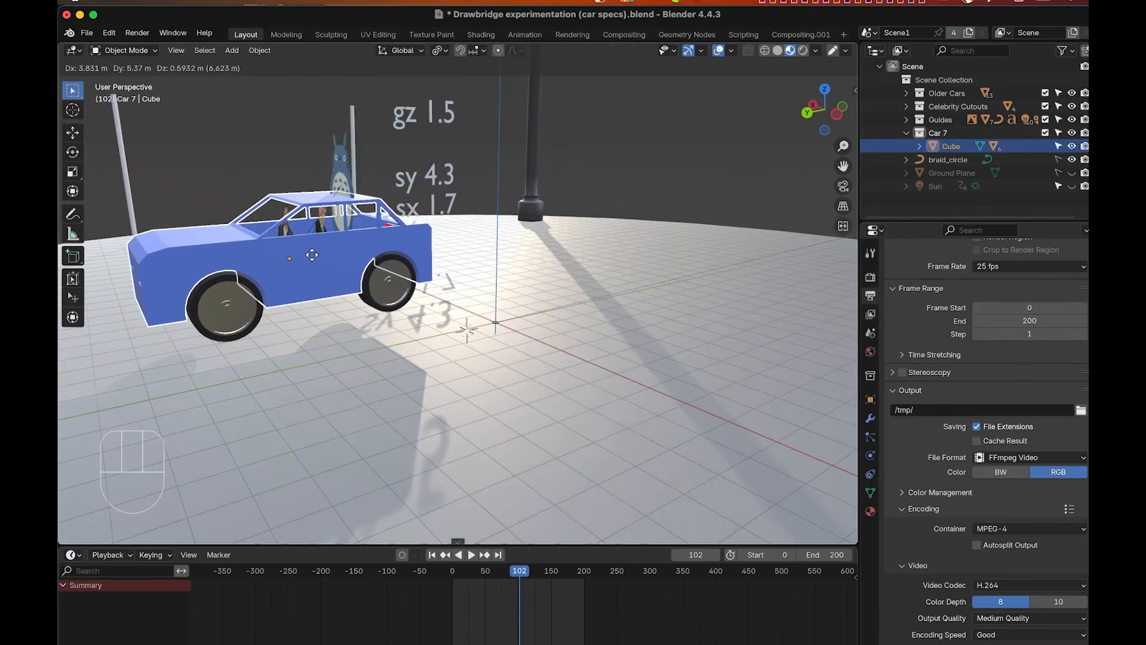
click(312, 255)
scroll(311, 255, left, 10)
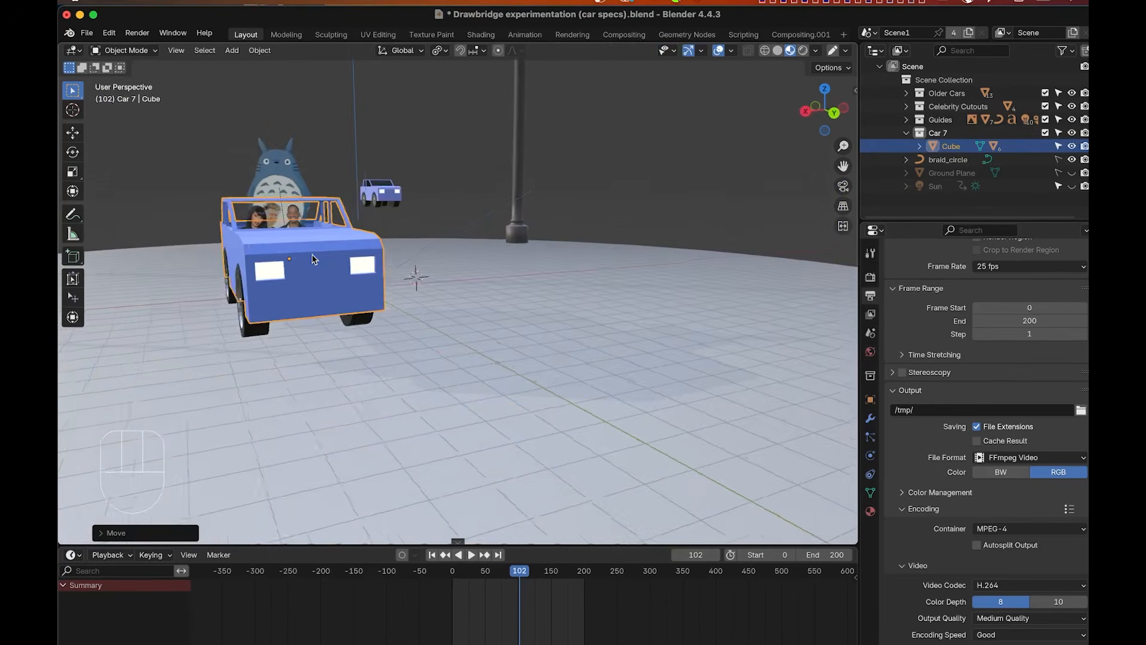
Enter Edit Mode on the front wheel and select the ring of flat disc faces between the hub and the outer rim.
scroll(312, 259, right, 10)
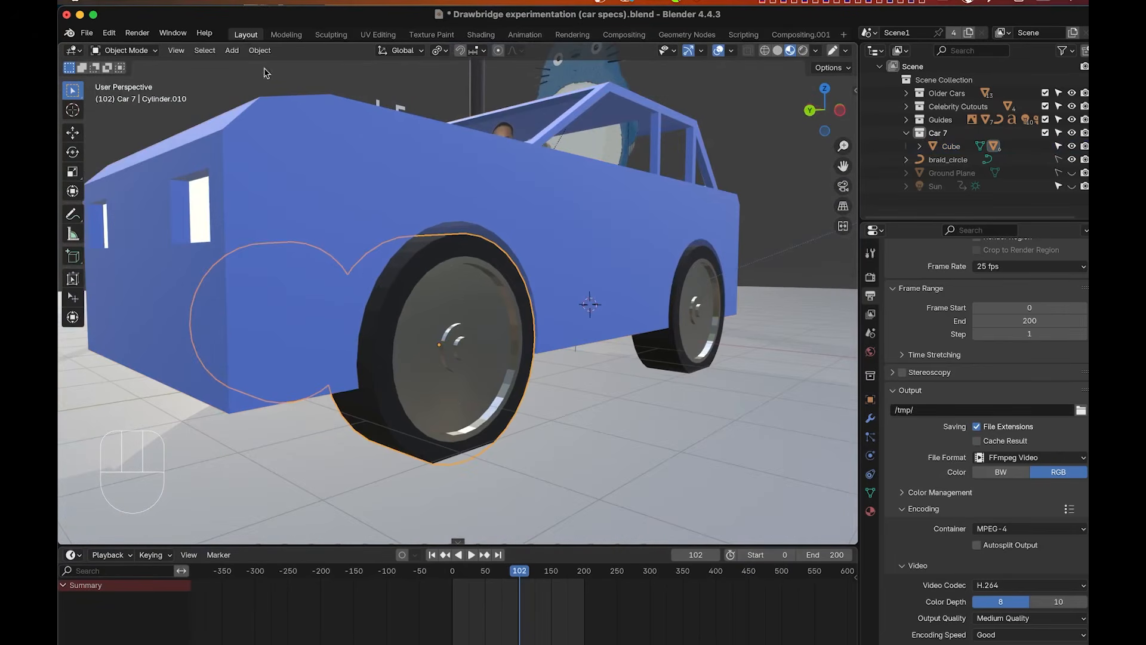
click(149, 50)
click(144, 80)
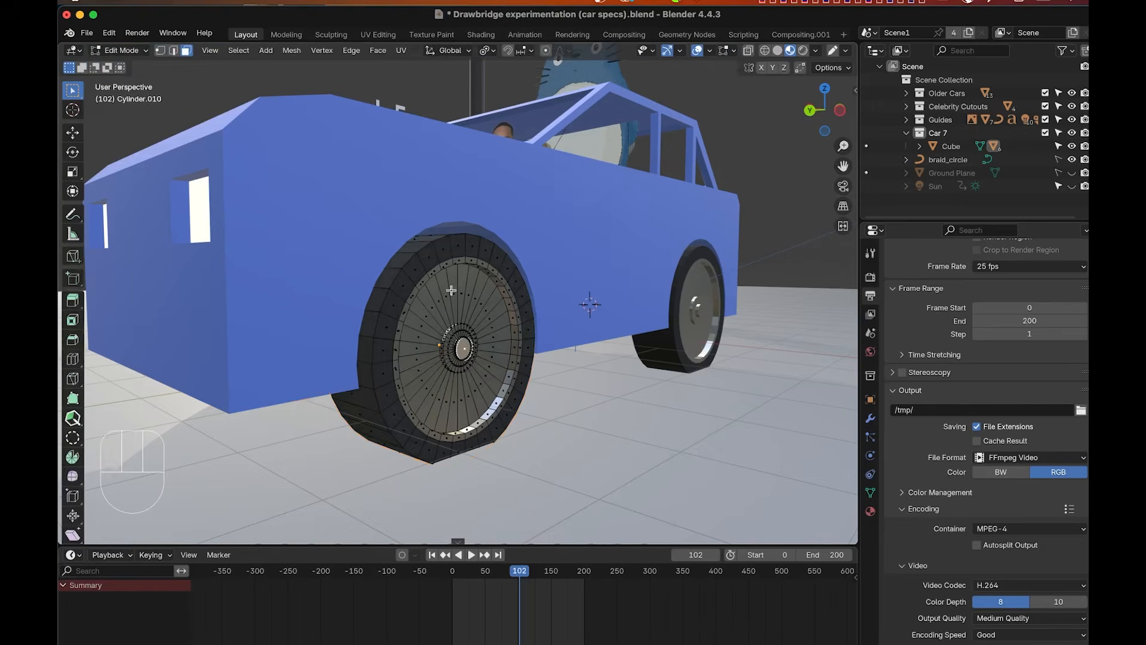
scroll(453, 296, up, 5)
scroll(453, 297, right, 5)
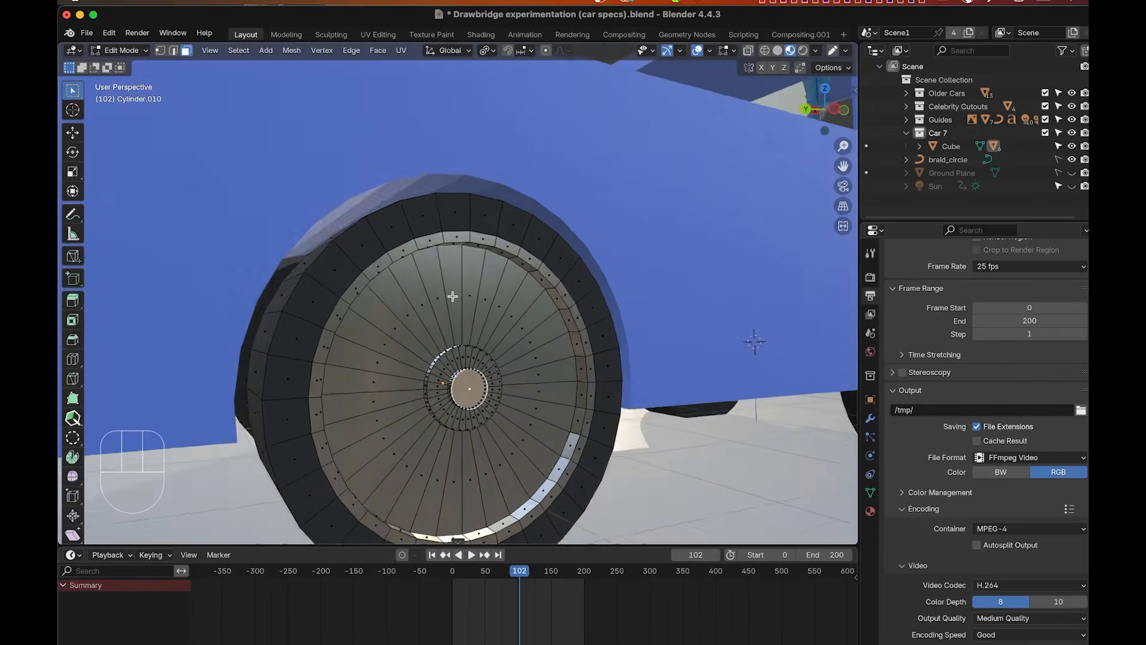
scroll(453, 296, right, 3)
drag(361, 335, 407, 451)
shift+drag(382, 300, 514, 327)
shift+drag(385, 463, 524, 485)
shift+drag(501, 306, 555, 464)
scroll(555, 465, right, 2)
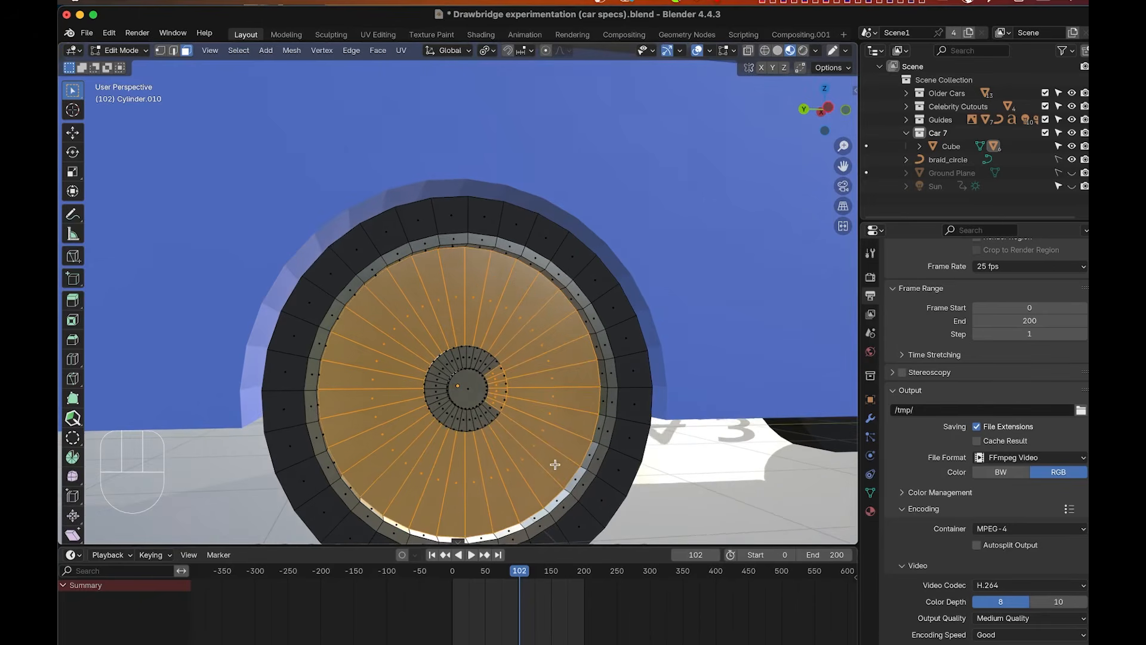
Undo the stray hub faces and add the missing disc faces so only the flat ring is selected.
shift+drag(484, 364, 499, 409)
key(super+z)
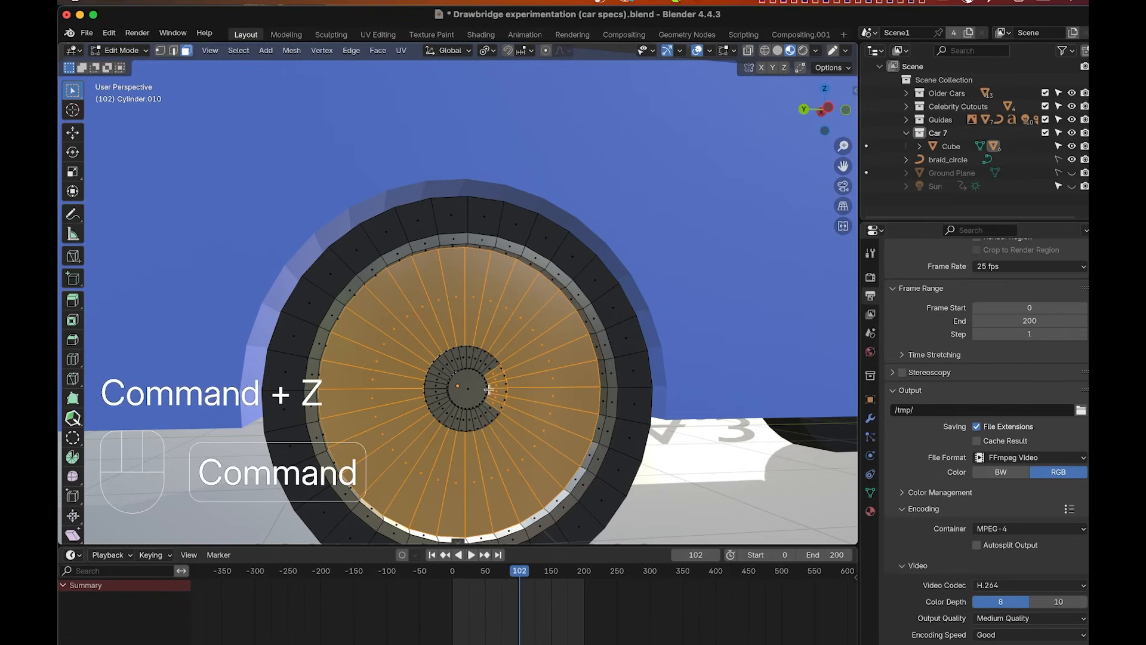
key(super+z)
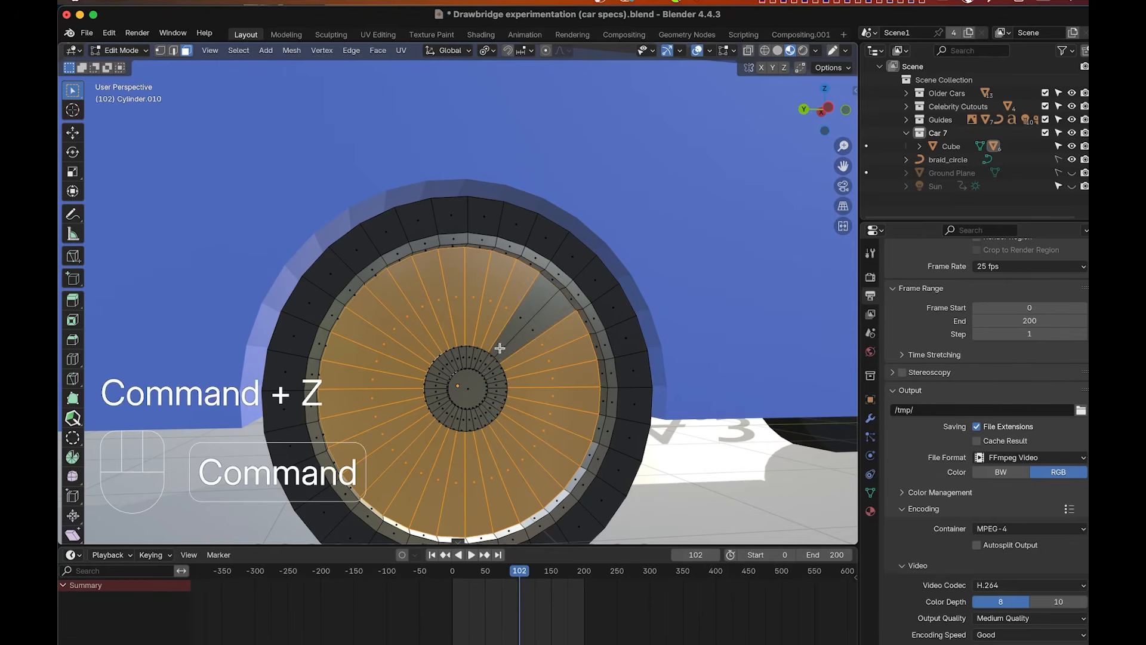
shift+drag(511, 296, 538, 350)
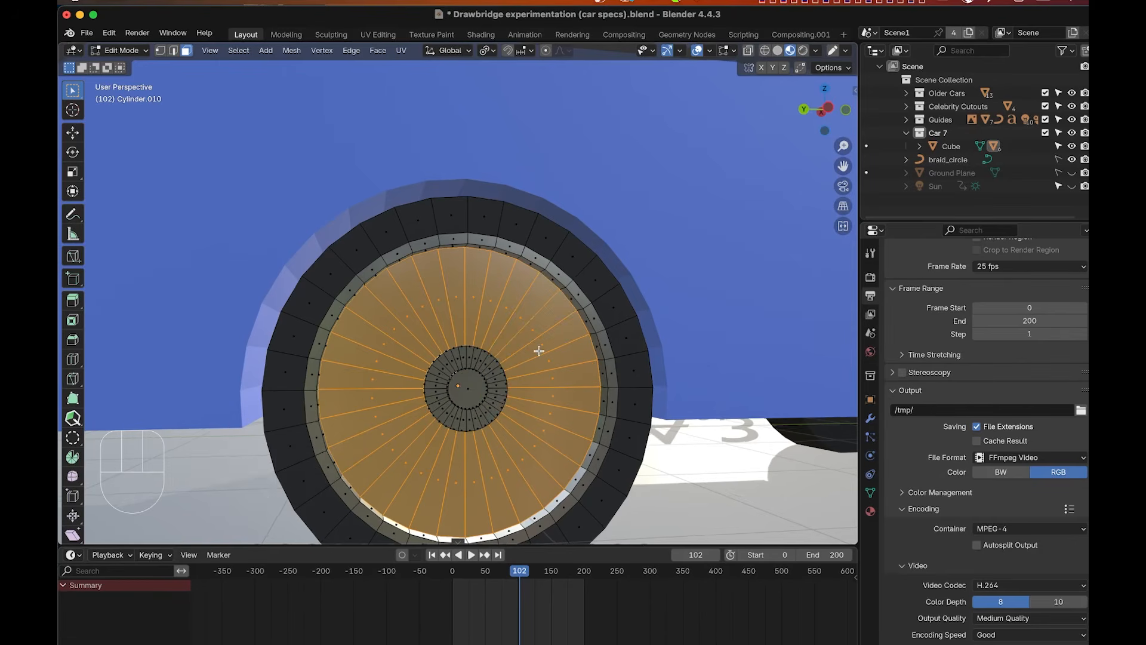
Separate the selected disc faces from the front wheel into their own object.
middle_drag(539, 351, 539, 350)
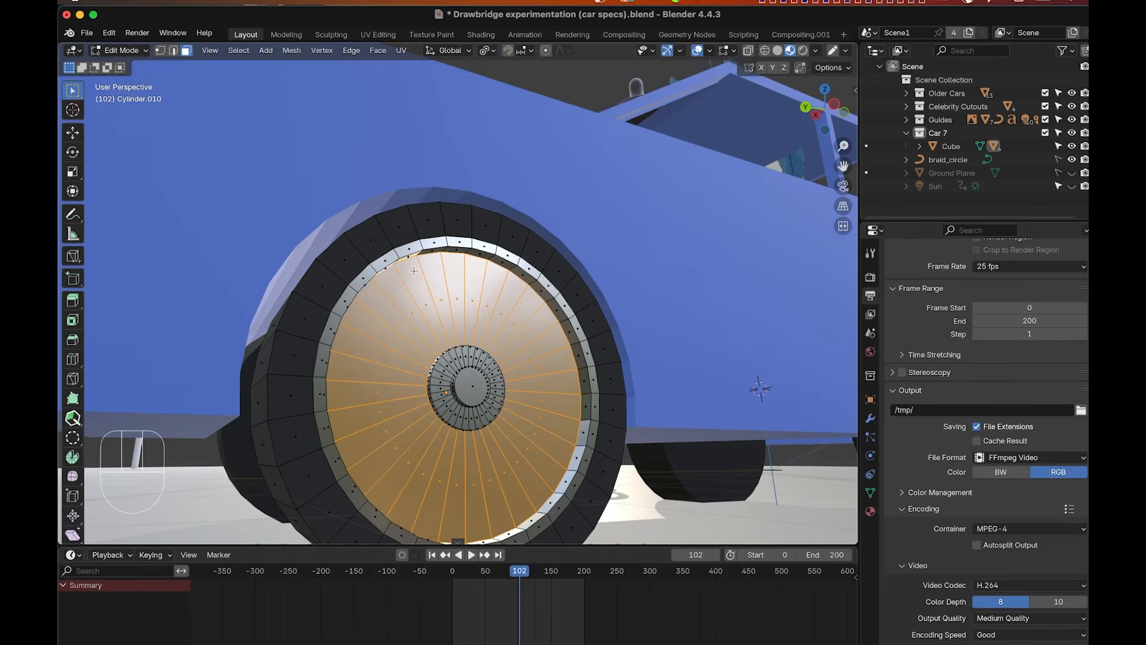
middle_drag(414, 270, 415, 354)
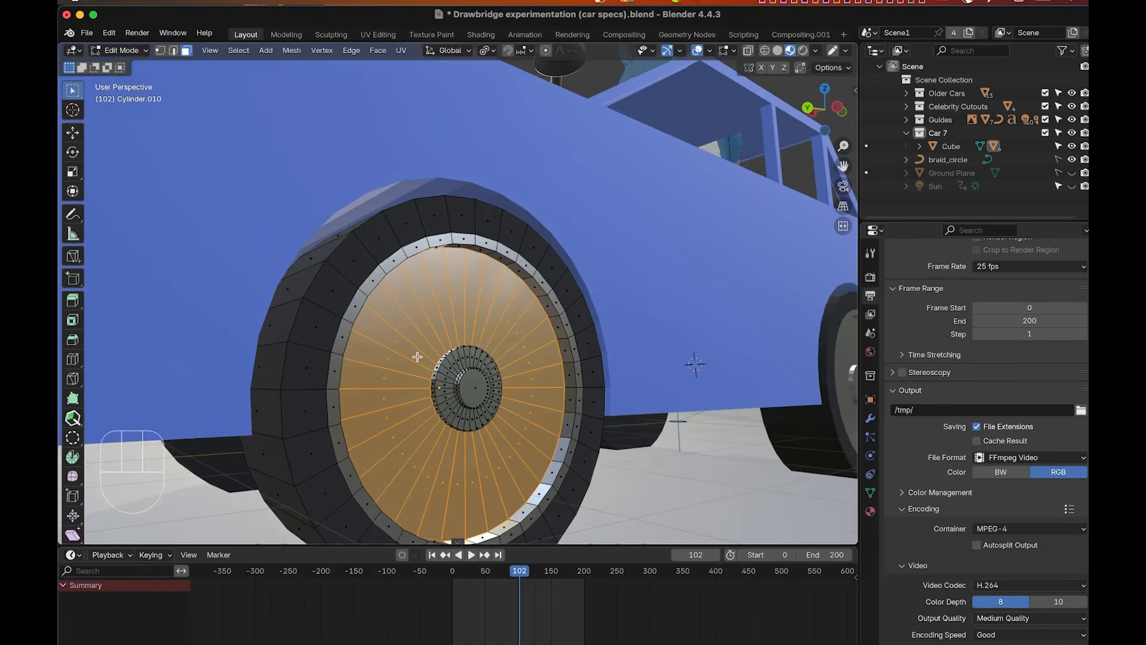
key(p)
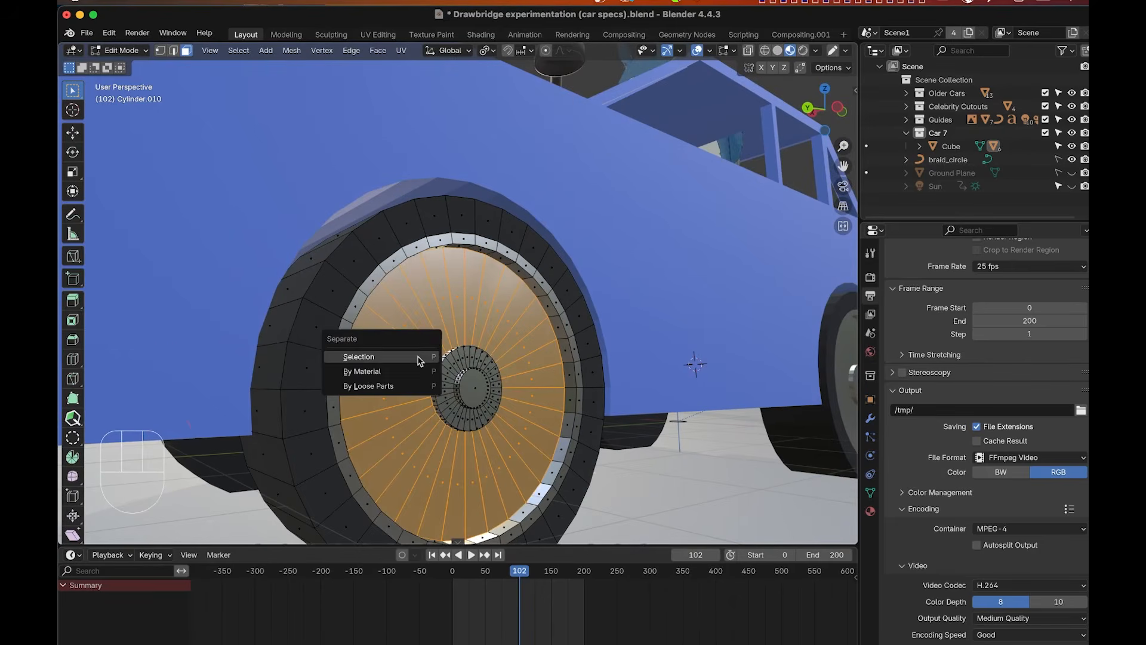
click(359, 357)
scroll(417, 357, left, 3)
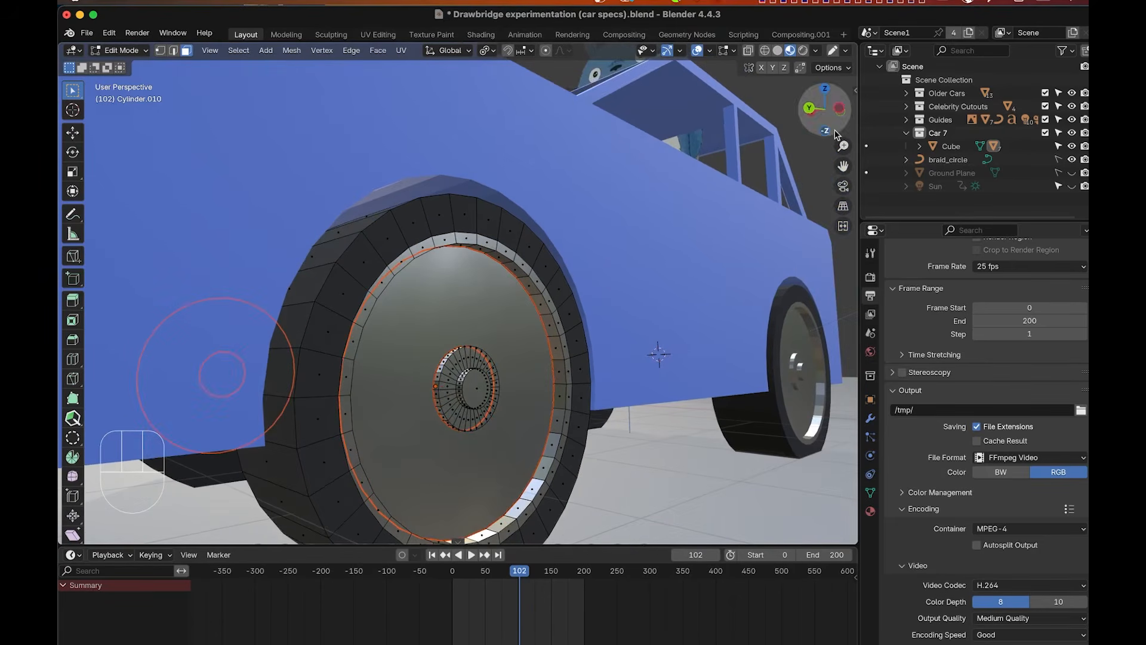
Expand the Car 7 collection and the Cube's hierarchy to list the car body's child objects.
click(907, 133)
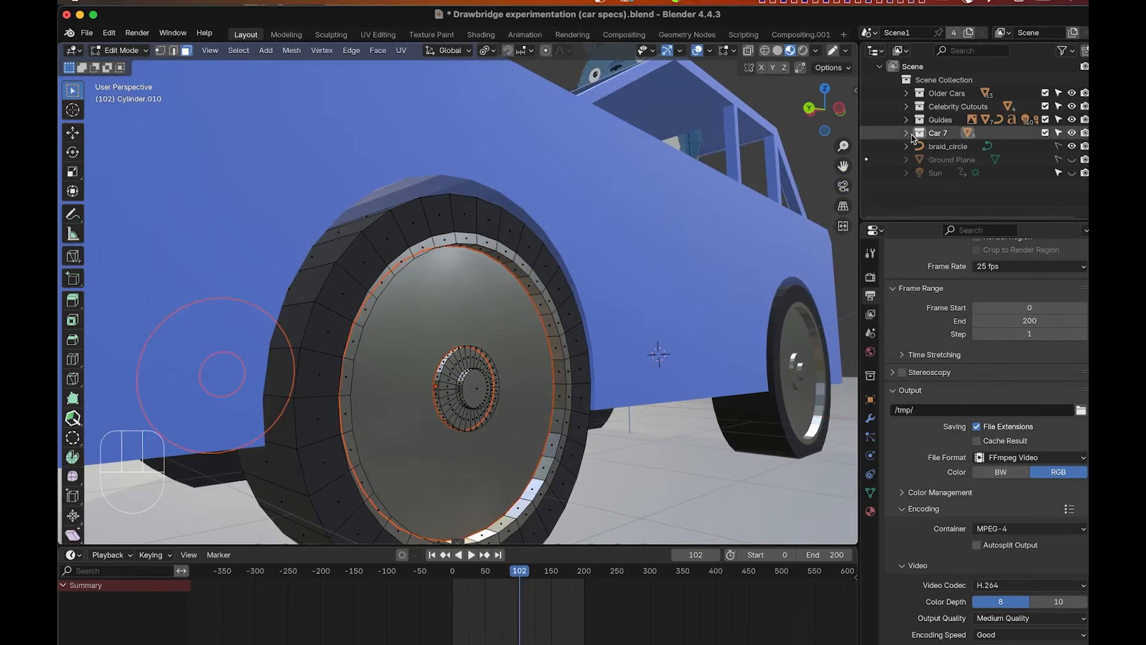
click(907, 134)
click(921, 147)
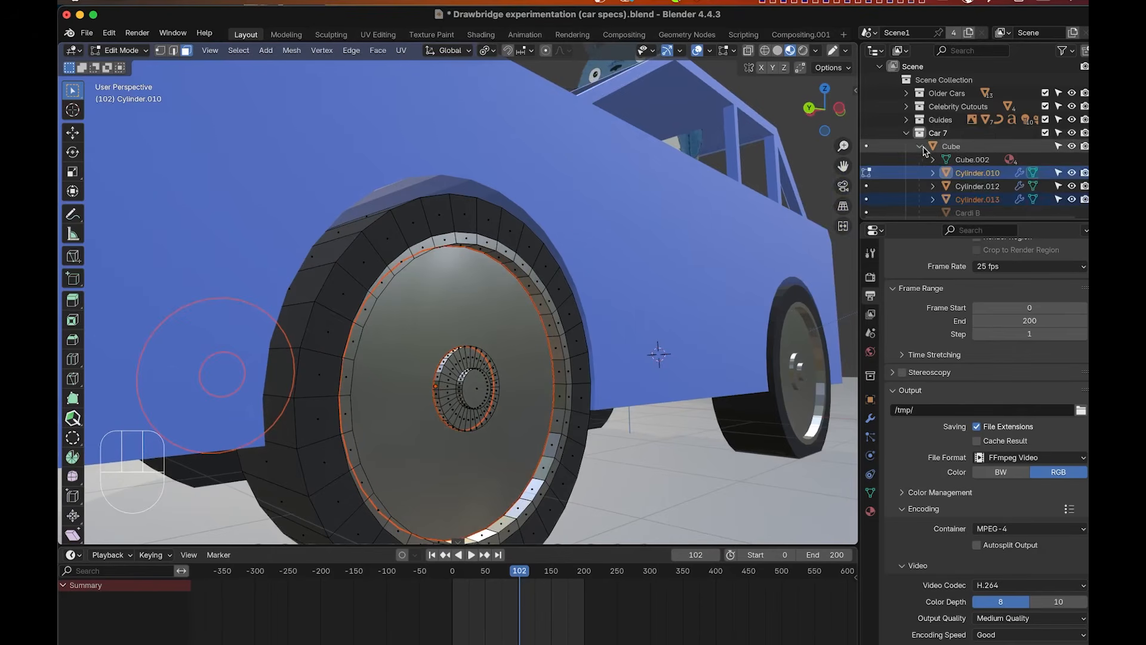
scroll(905, 187, down, 3)
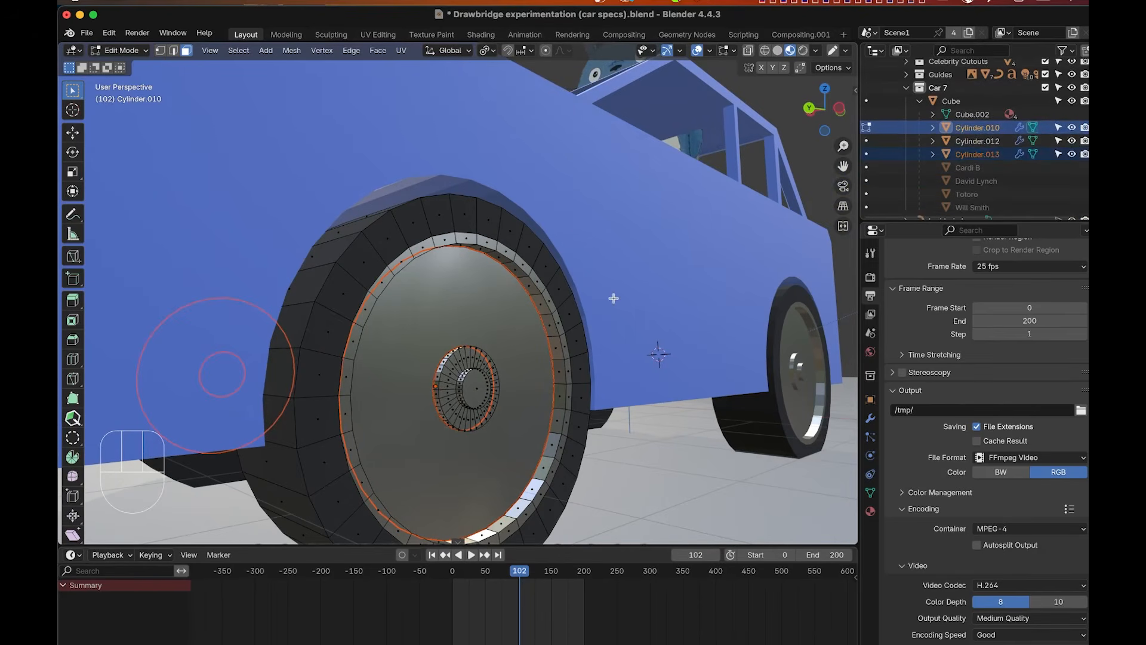
scroll(614, 298, right, 10)
scroll(614, 298, right, 5)
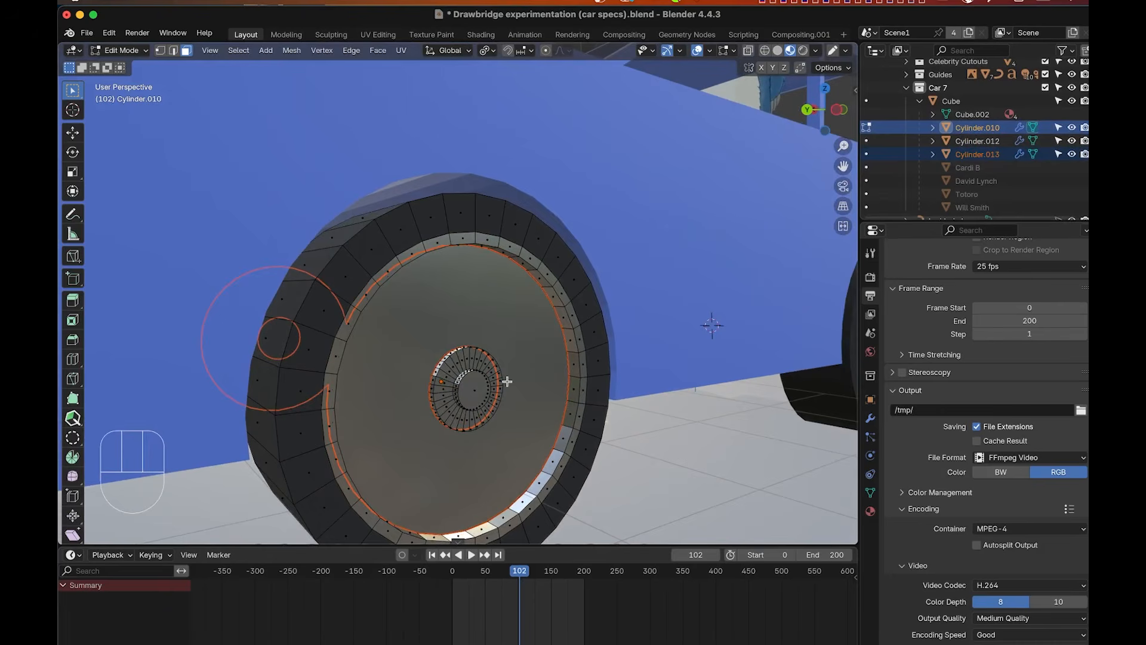
Return to Object Mode and select only the separated disc on the front wheel.
key(Tab)
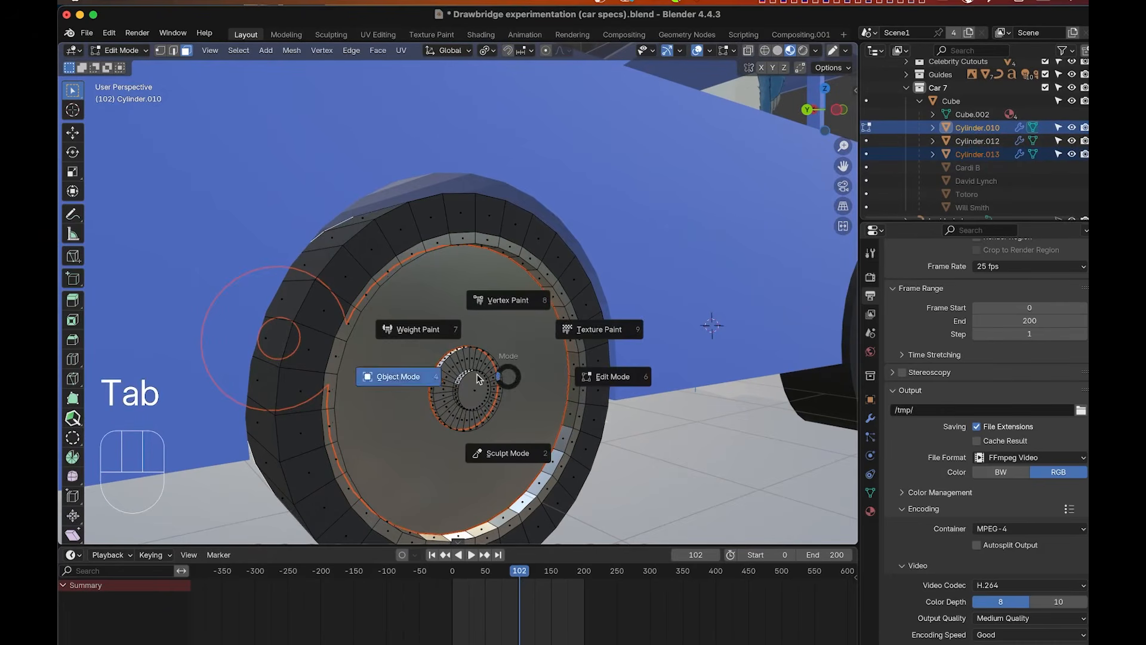
click(667, 282)
click(498, 404)
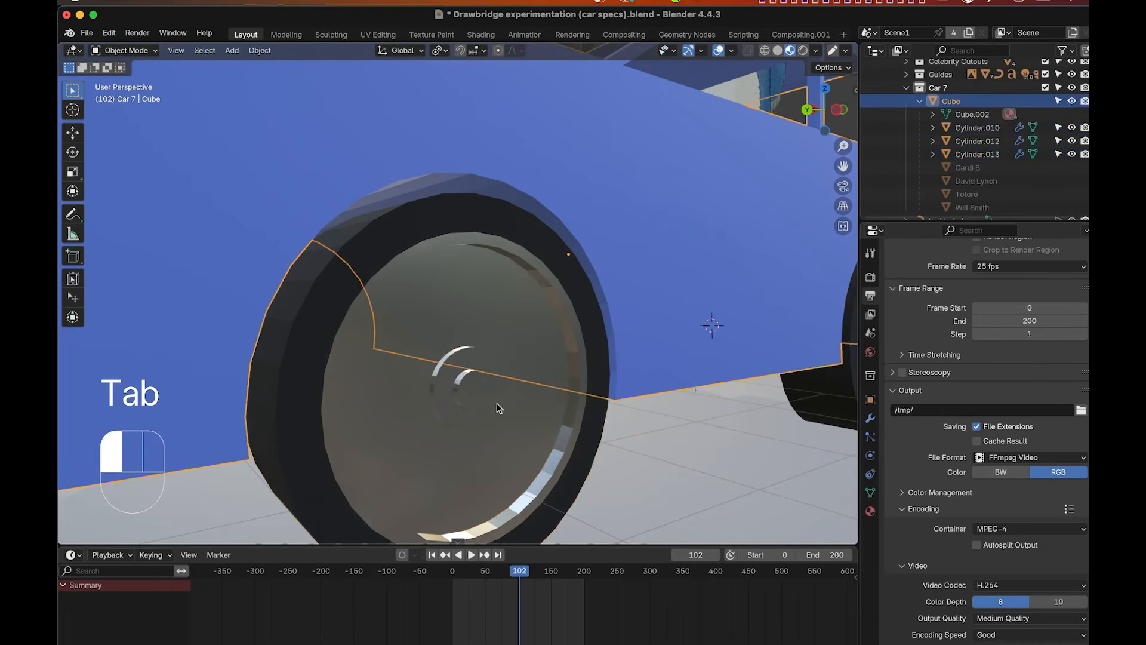
click(510, 428)
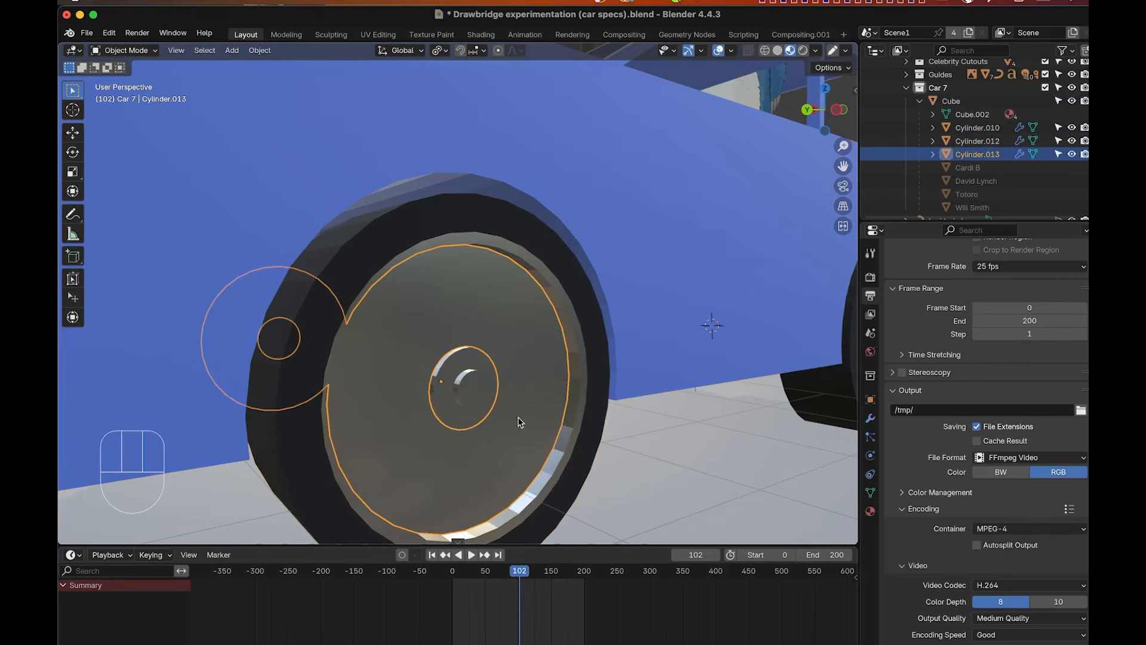
Rename the separated disc object as rim and select it again in the viewport.
double_click(969, 154)
scroll(967, 151, down, 1)
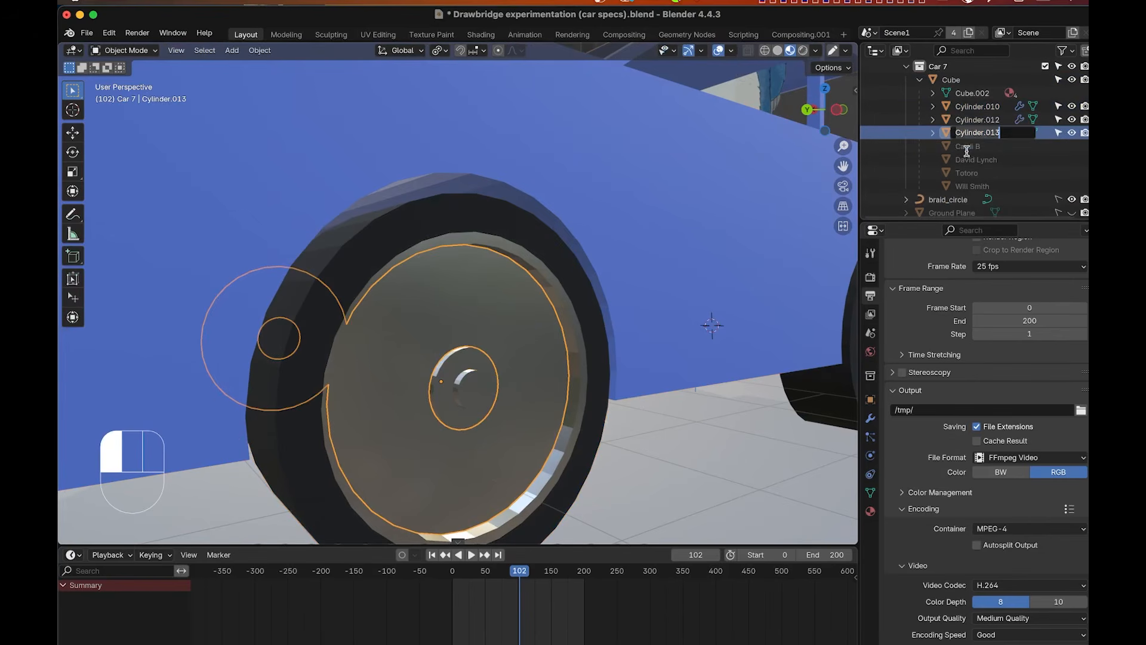
text(rim)
key(Return)
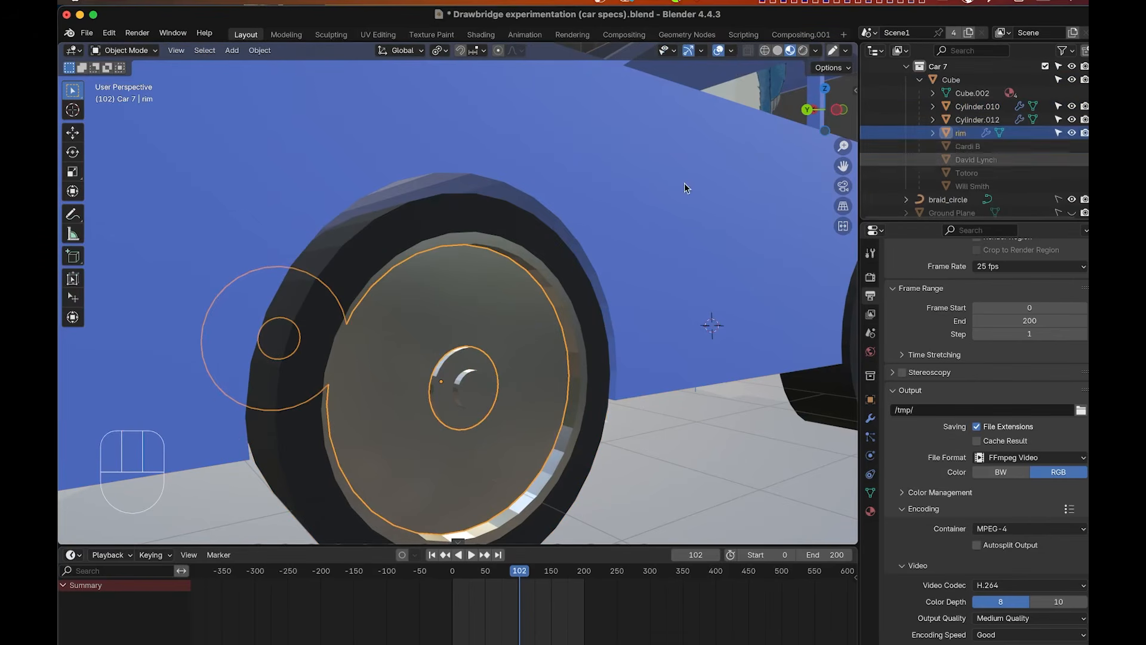
click(671, 225)
click(454, 470)
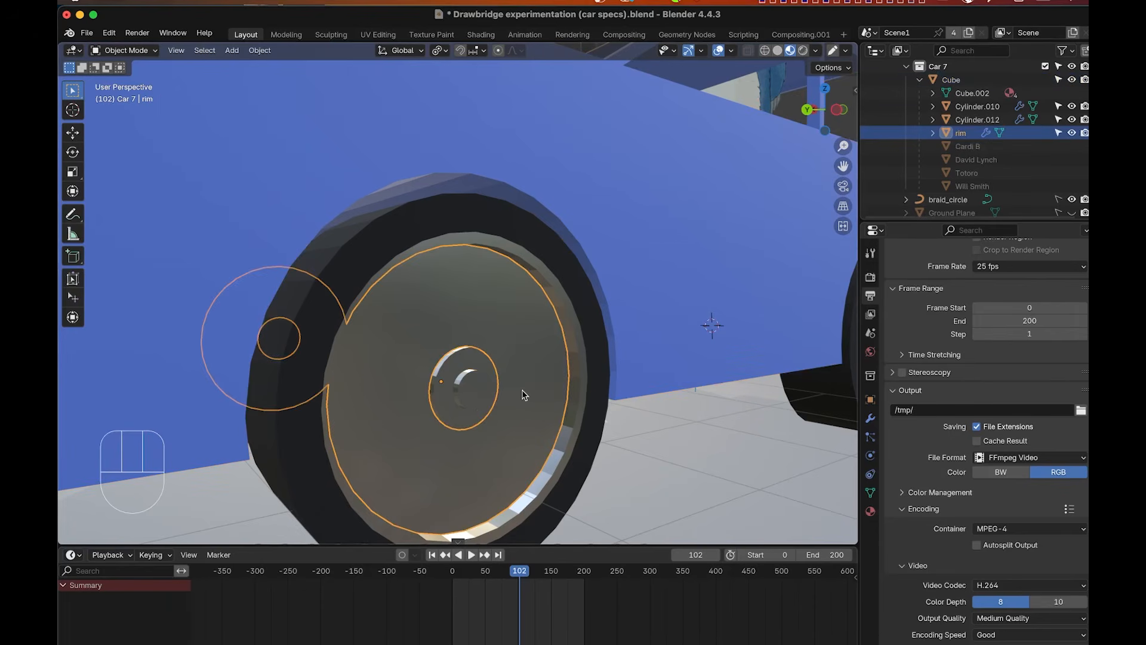
Add a Wireframe modifier to the rim object, below its Mirror modifier.
scroll(522, 395, right, 5)
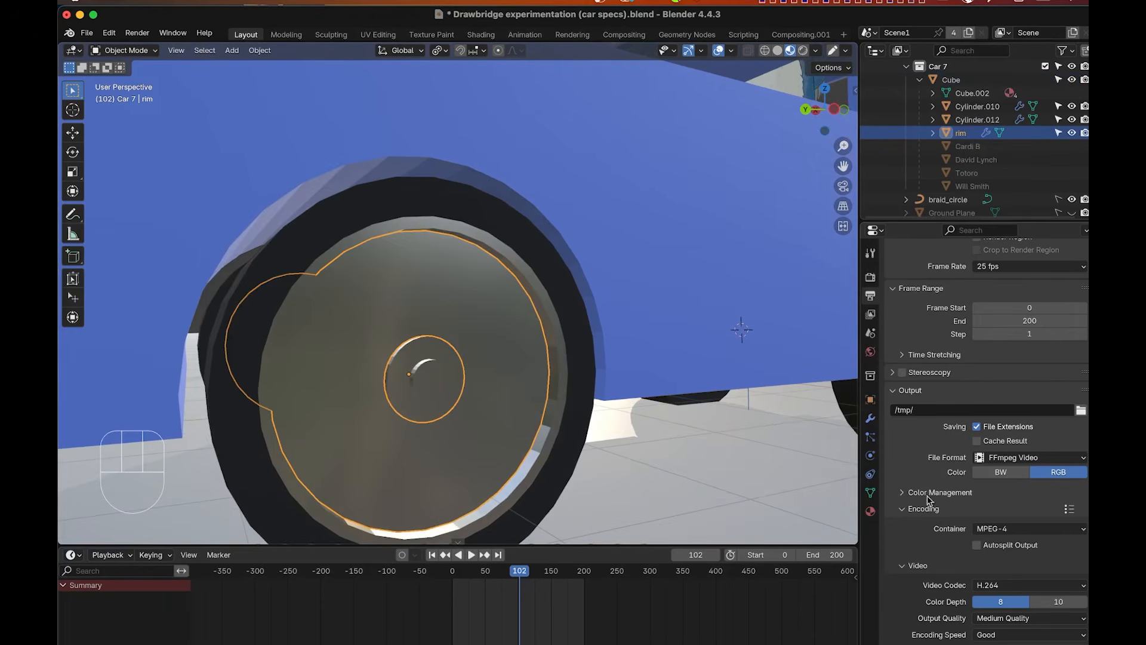
click(870, 418)
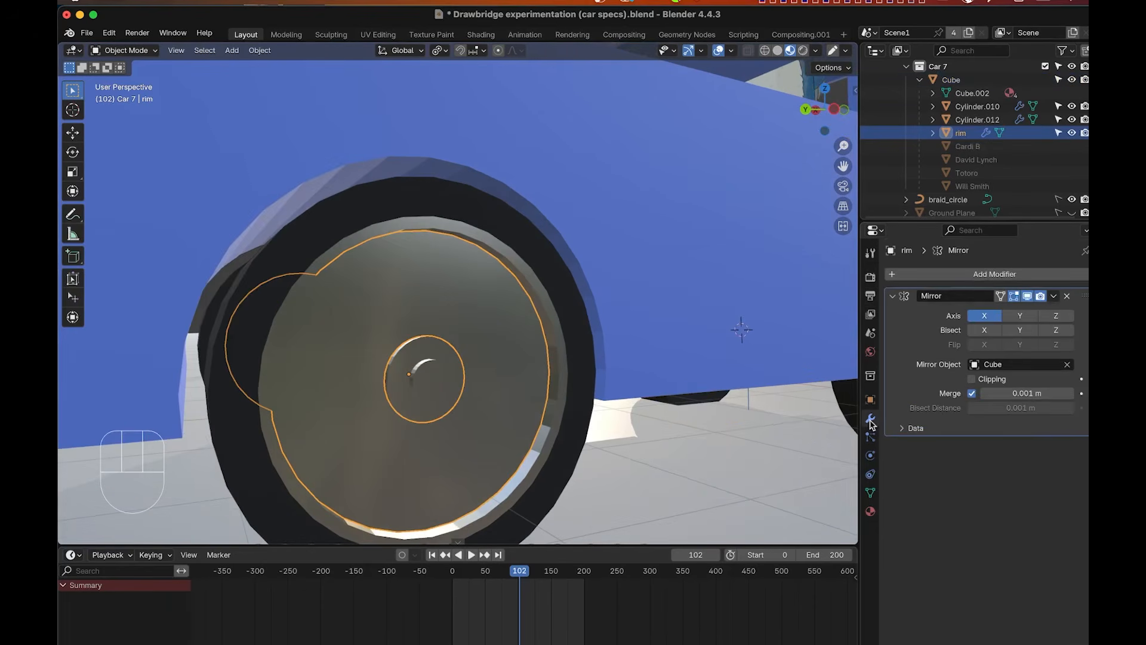
click(1054, 296)
click(978, 274)
mouse_move(978, 276)
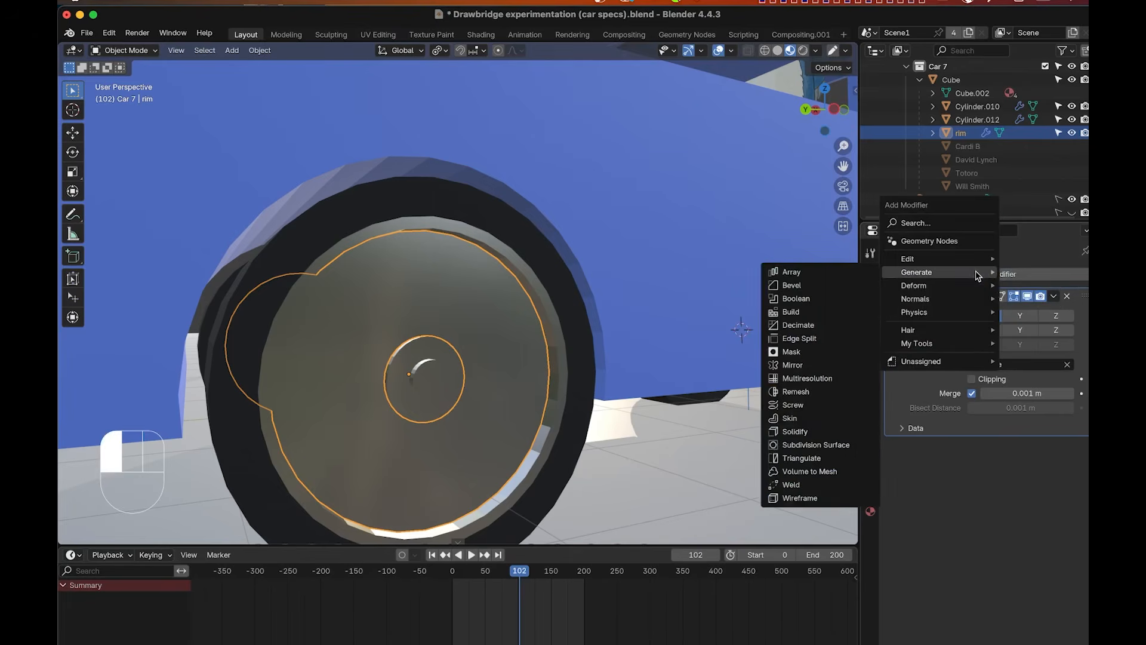
text(wire)
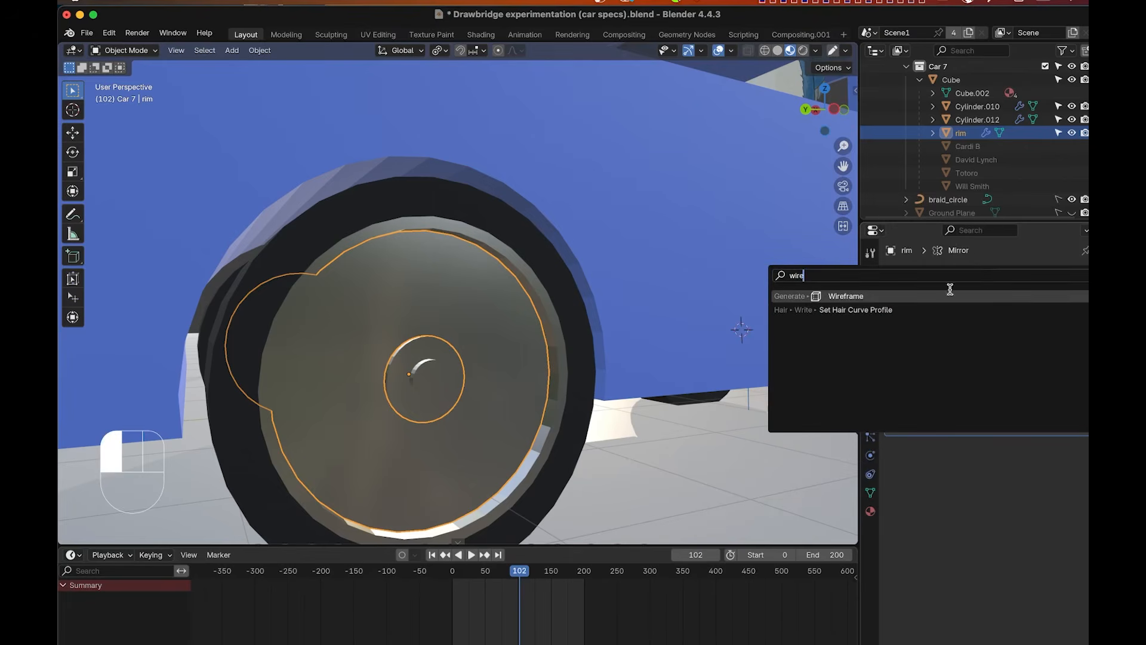
click(939, 295)
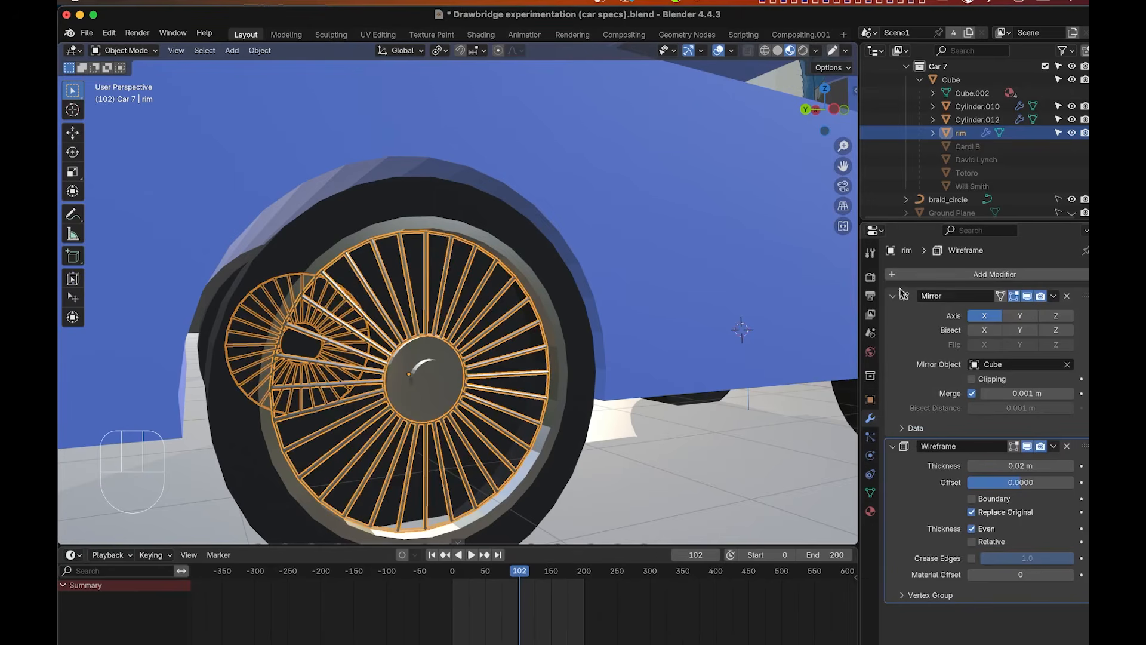
Set the rim's Wireframe thickness to 0.048 m to make the spokes thicker.
scroll(749, 267, left, 5)
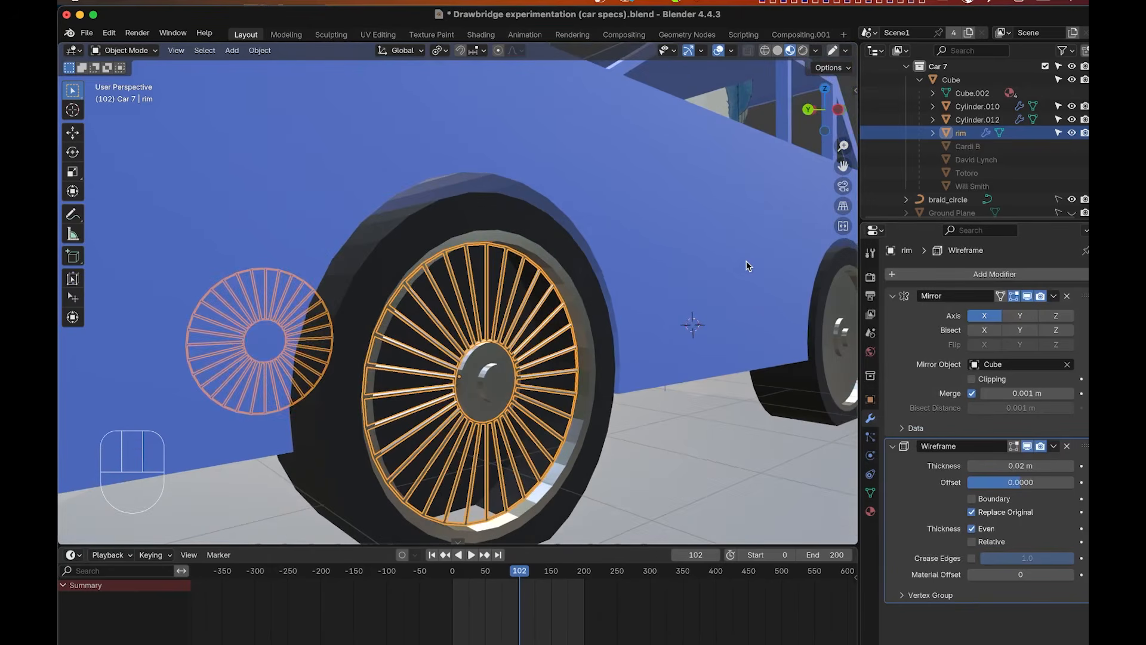
scroll(749, 266, right, 3)
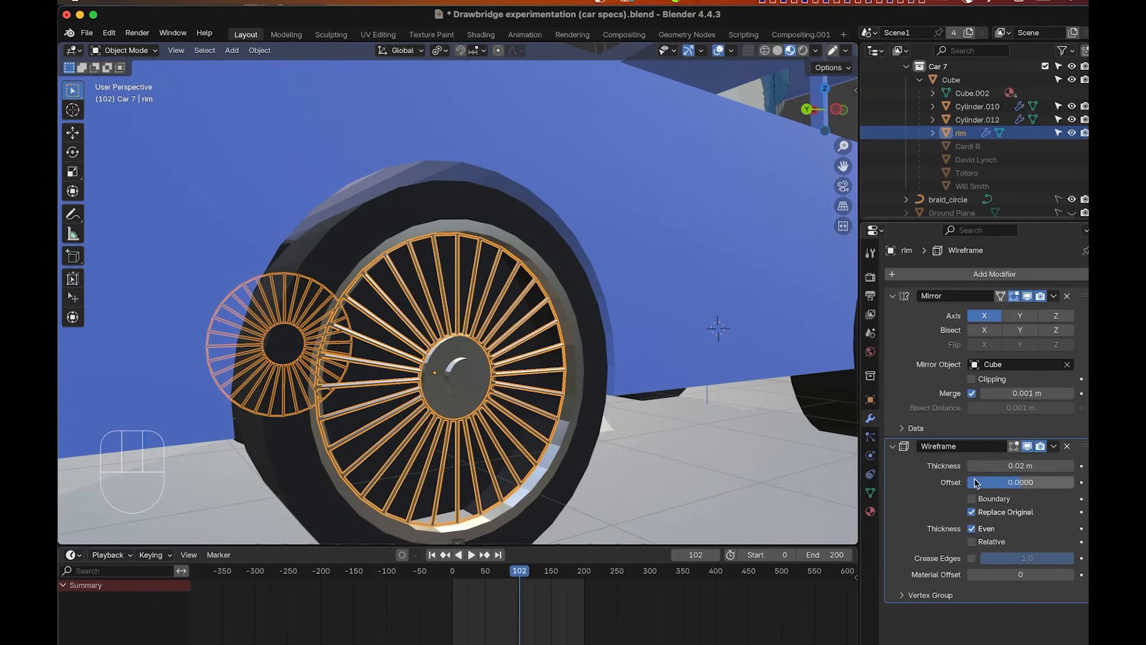
drag(1016, 466, 1037, 466)
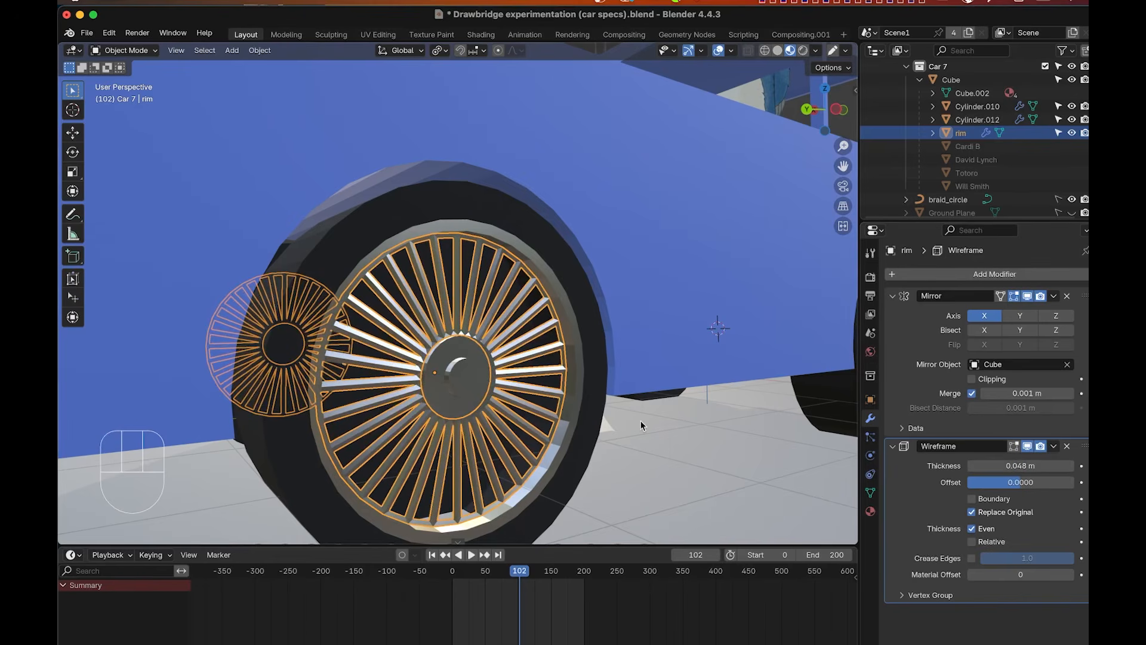
Examine the spoked rim and its fit inside the front wheel from several angles.
scroll(641, 422, right, 5)
scroll(642, 425, right, 5)
scroll(642, 425, left, 10)
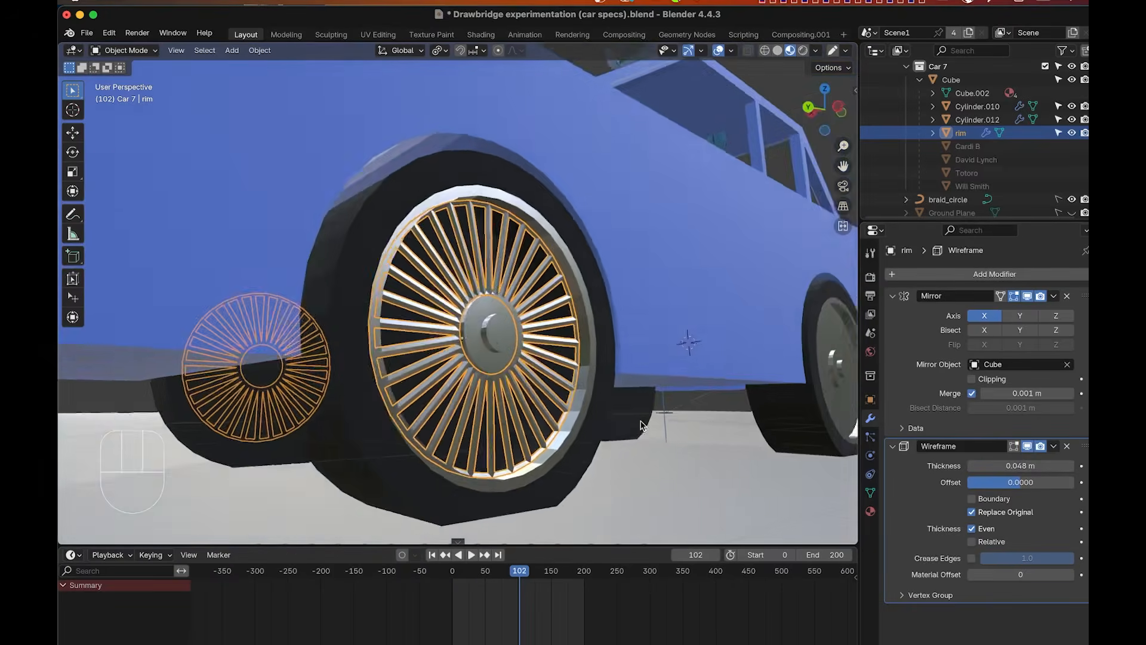
scroll(642, 425, right, 5)
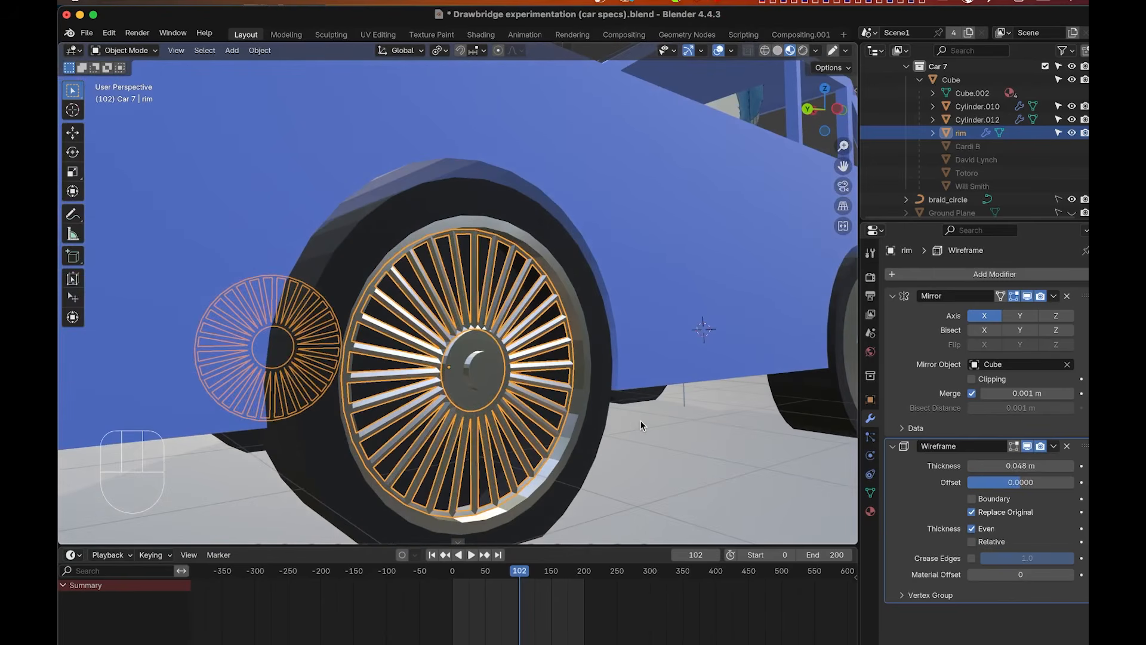
shift+scroll(641, 425, right, 5)
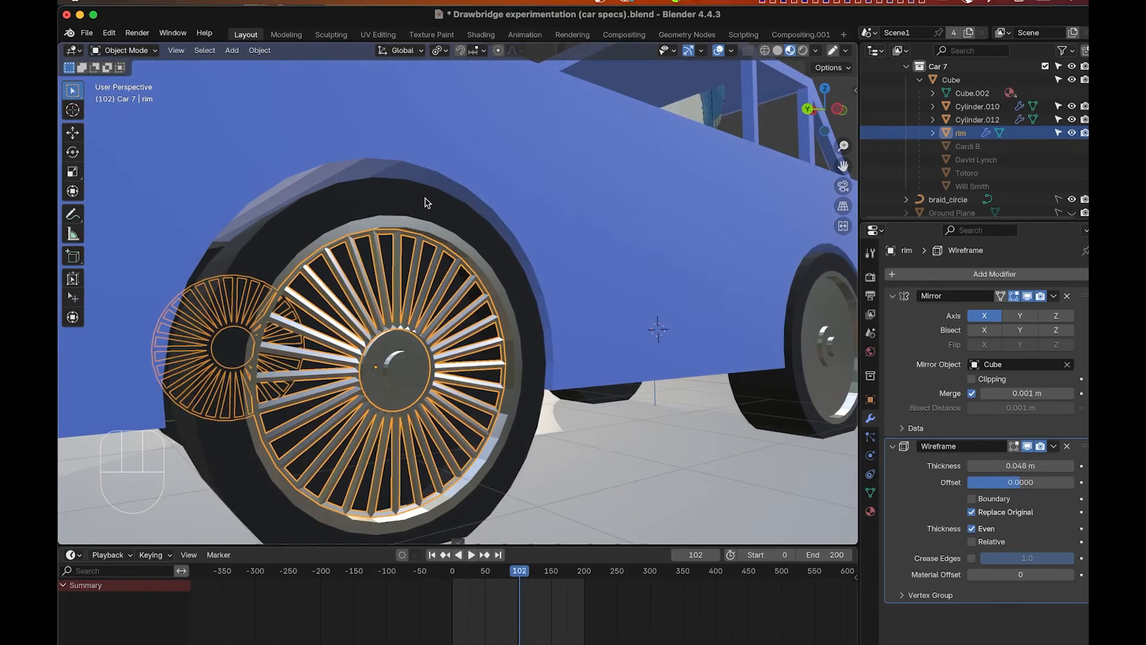
shift+scroll(427, 213, left, 5)
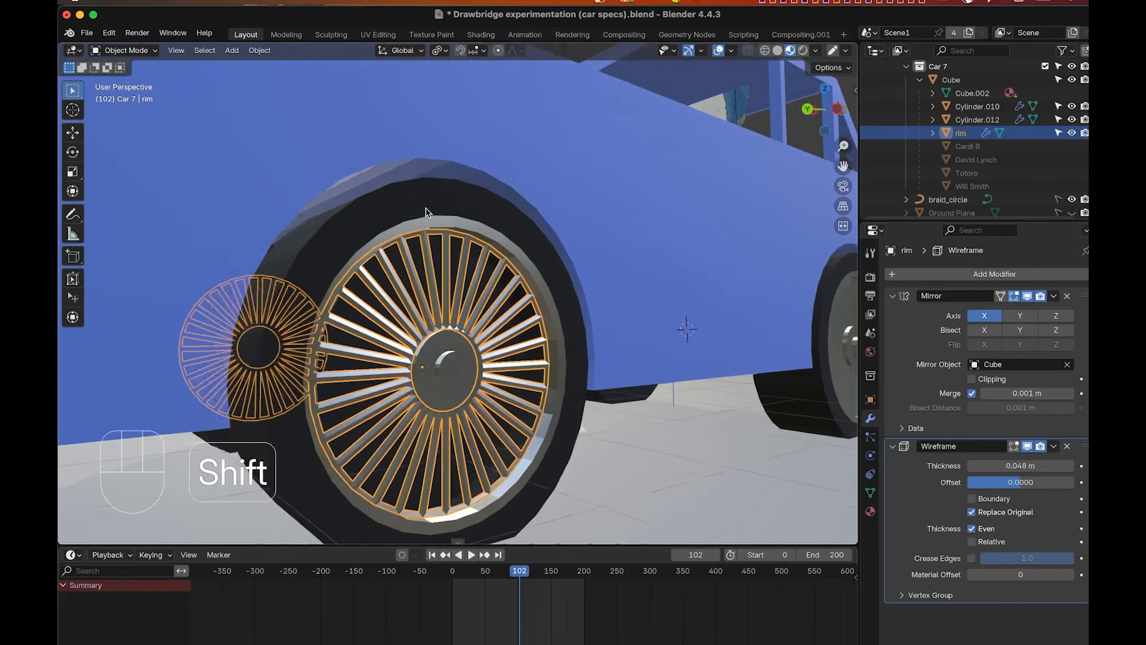
scroll(427, 214, right, 3)
scroll(427, 213, right, 8)
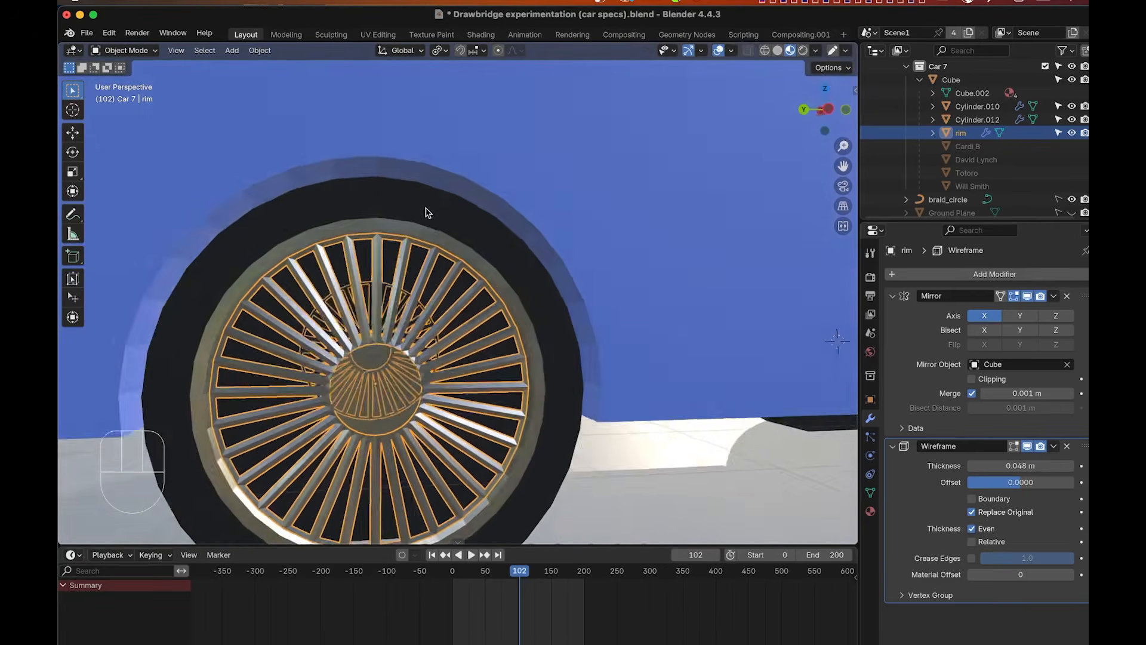
scroll(427, 213, left, 8)
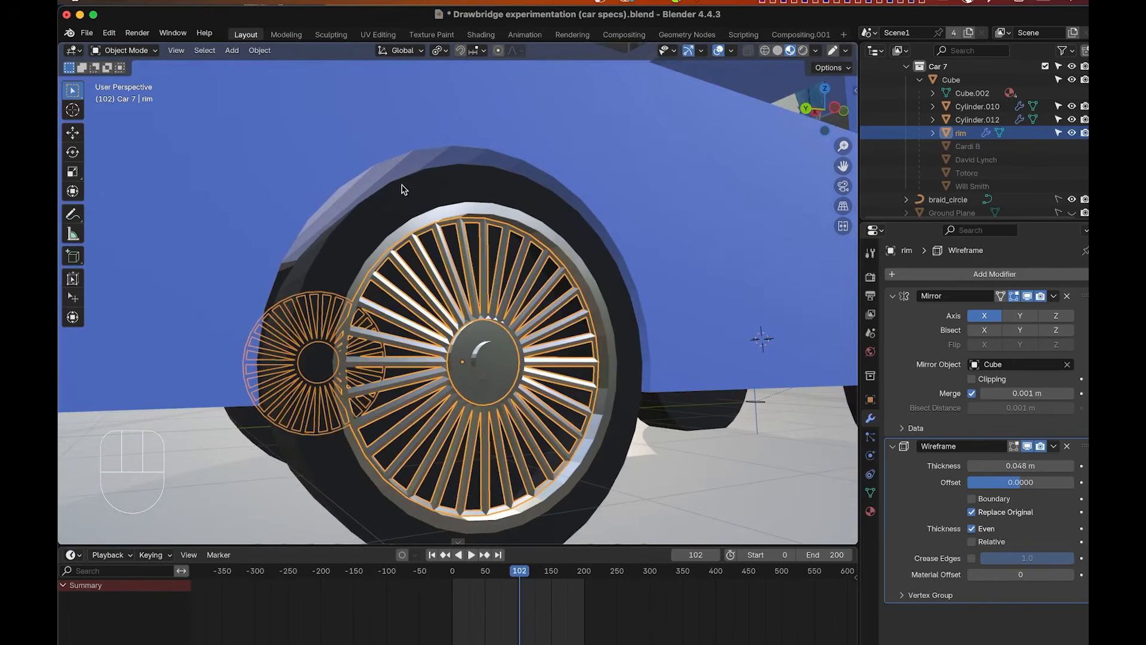
Apply the Wireframe modifier on the front wheel's rim object, keeping its Mirror modifier.
shift+click(470, 190)
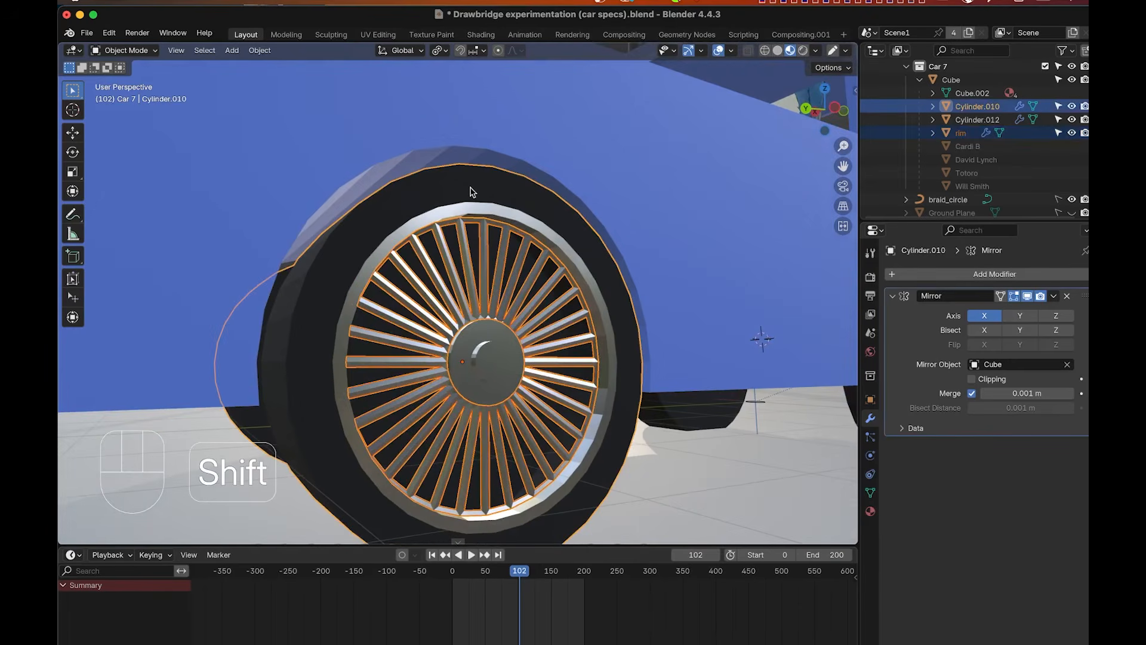
scroll(472, 191, left, 2)
scroll(471, 191, left, 3)
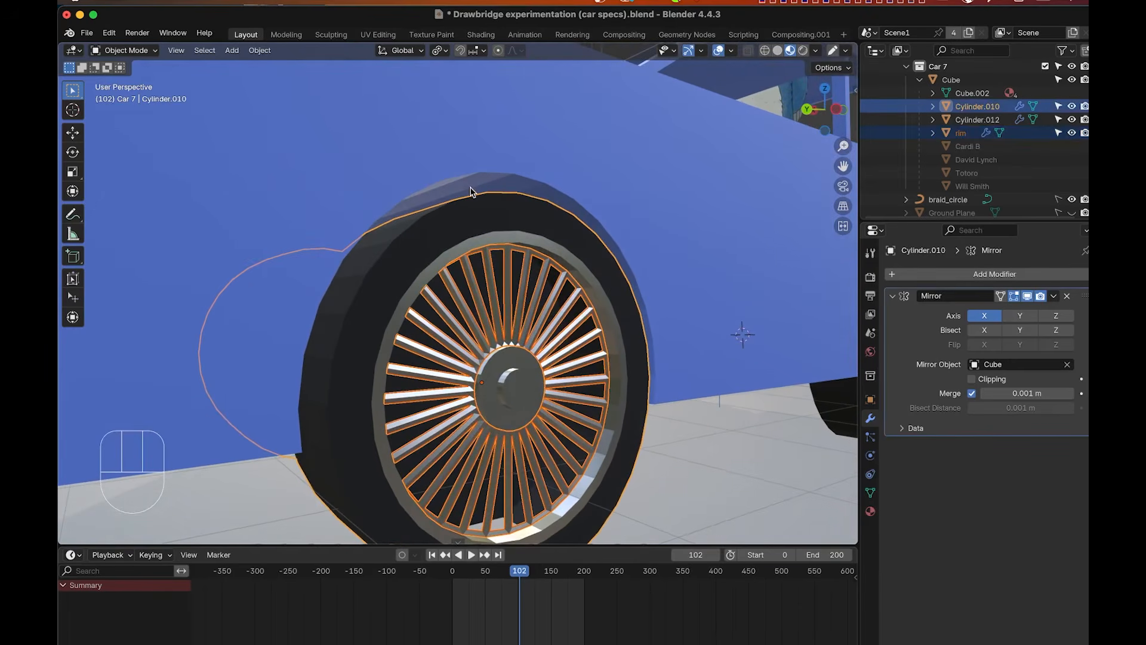
click(507, 263)
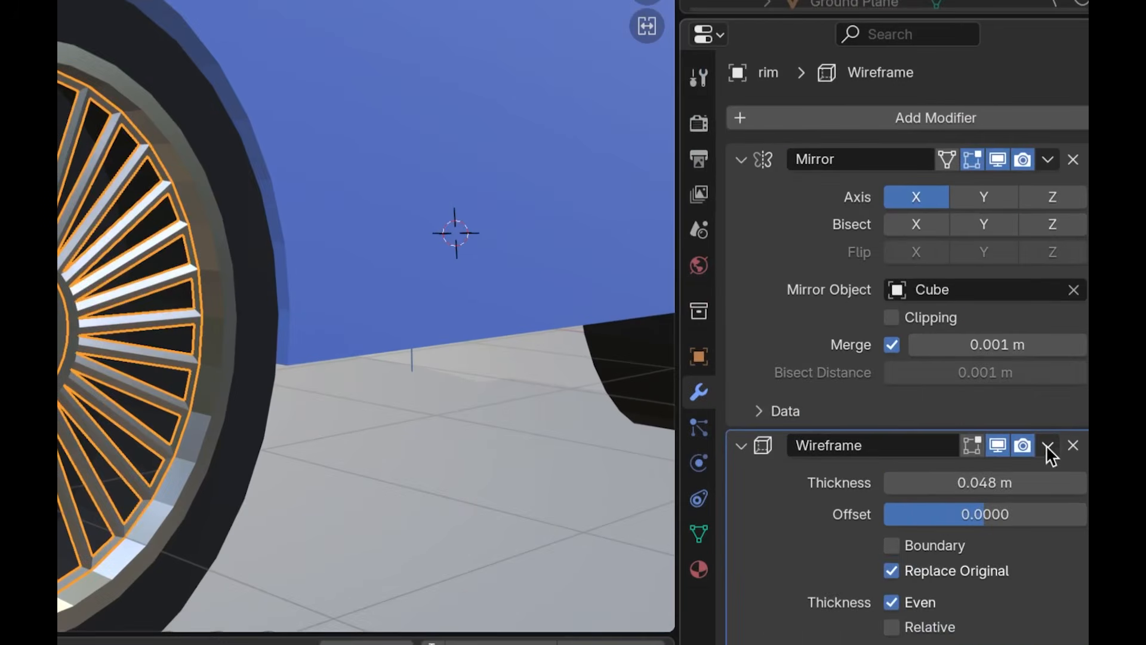
click(1053, 446)
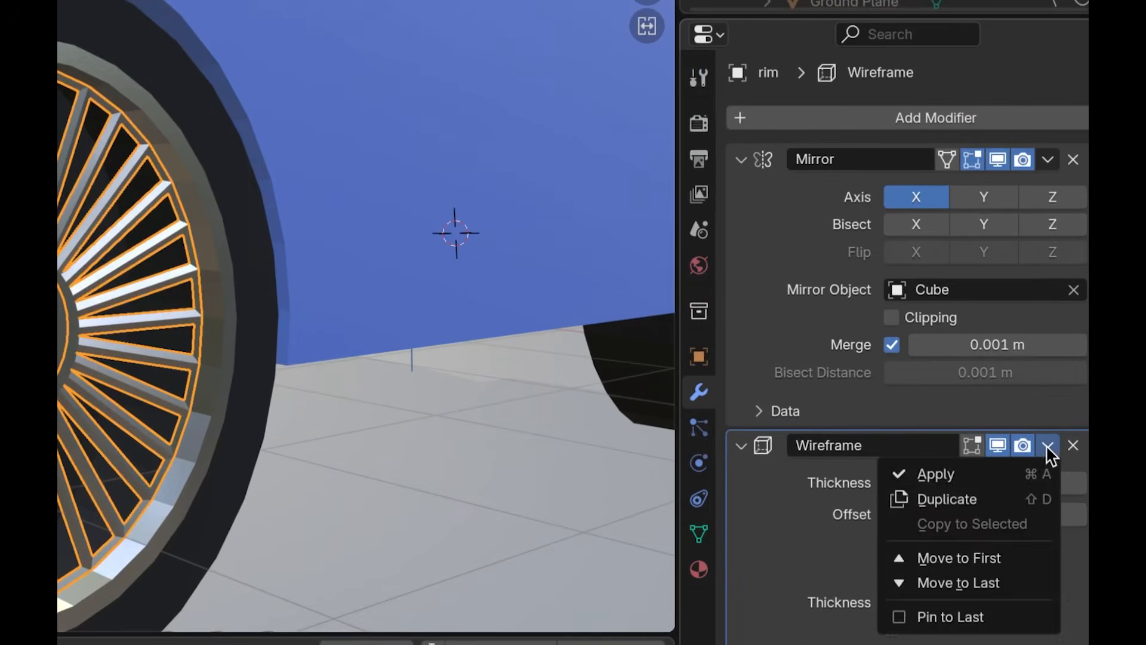
click(979, 467)
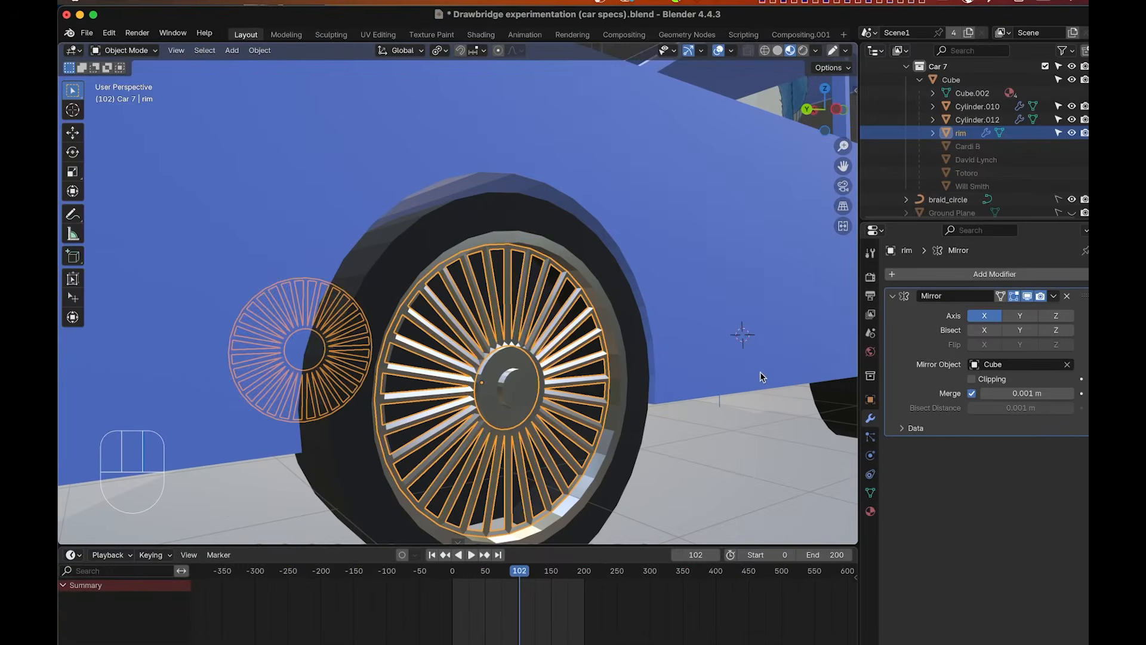
Join the spoked rim into the front wheel object, with the wheel as the active object.
scroll(763, 377, right, 8)
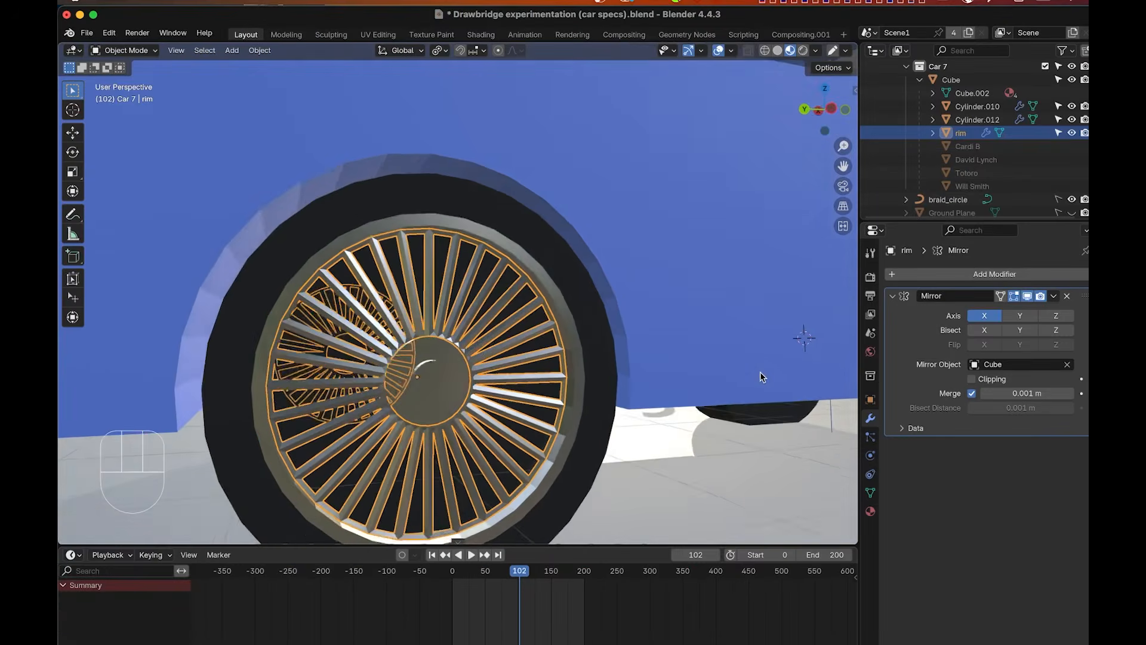
scroll(762, 378, left, 5)
scroll(763, 378, left, 1)
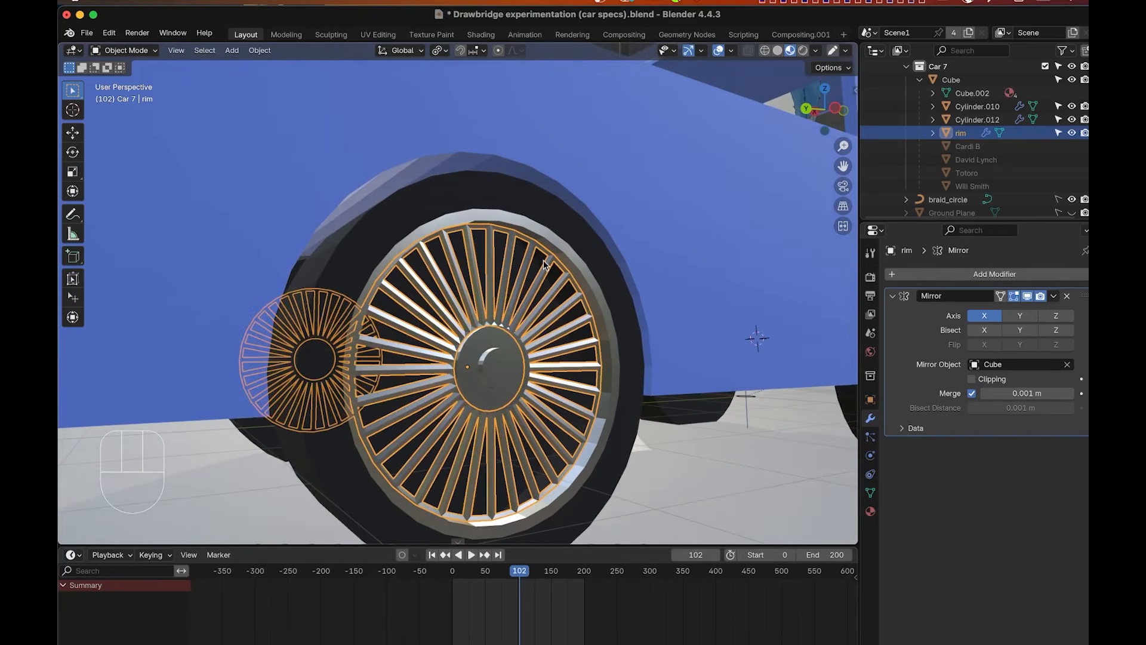
shift+click(550, 225)
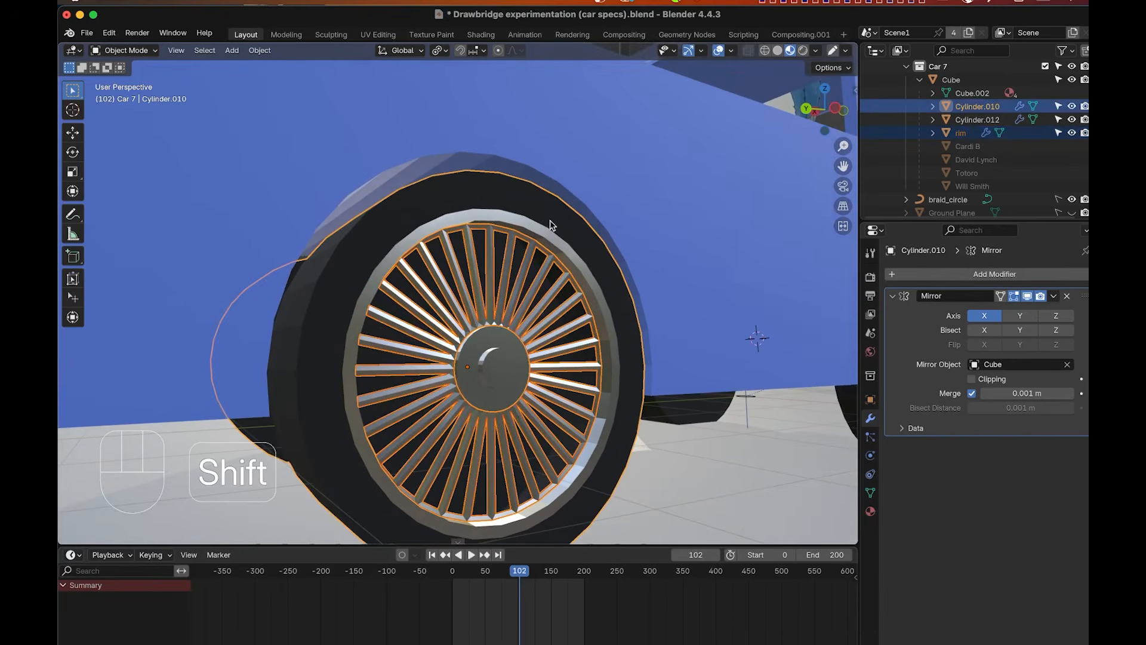
click(260, 51)
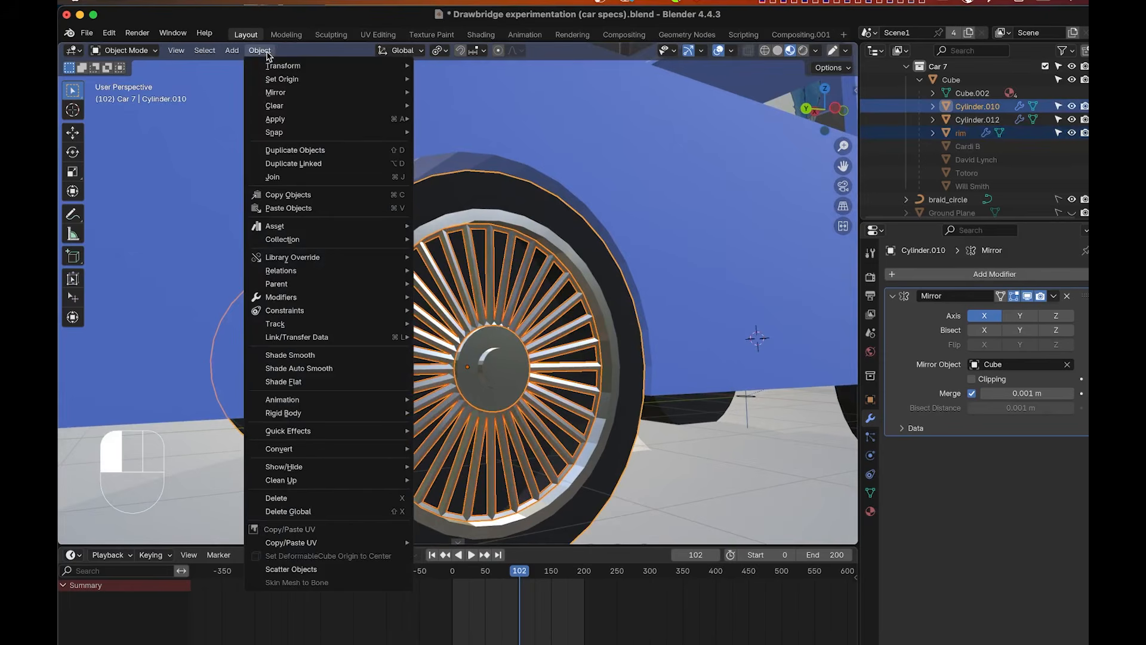
click(261, 51)
click(261, 50)
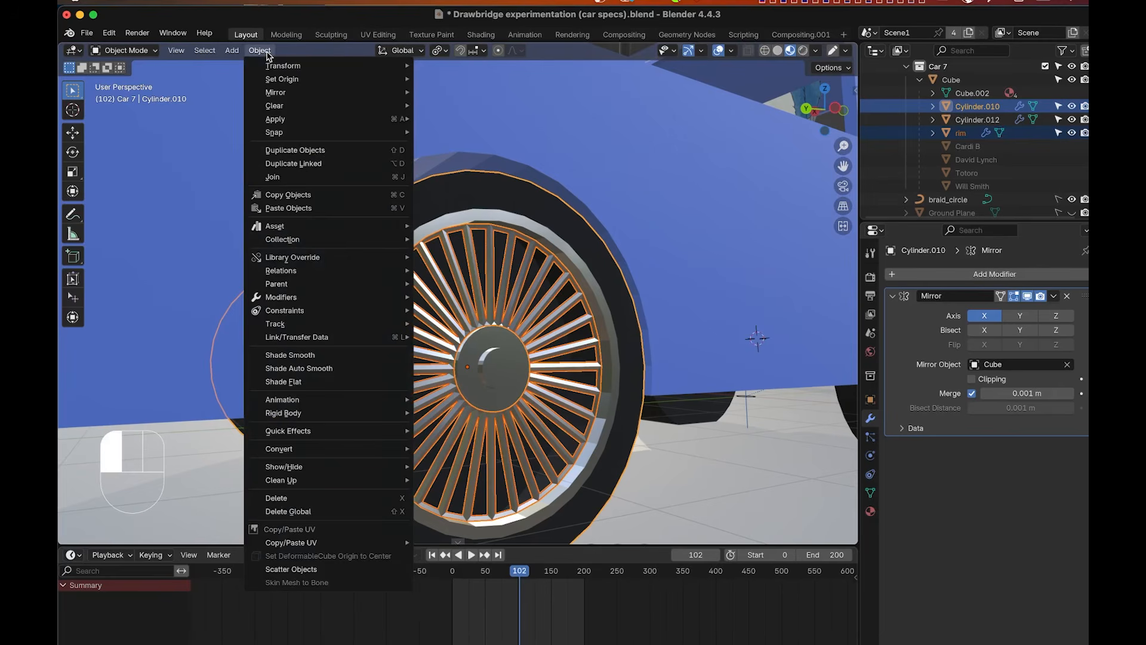
click(281, 181)
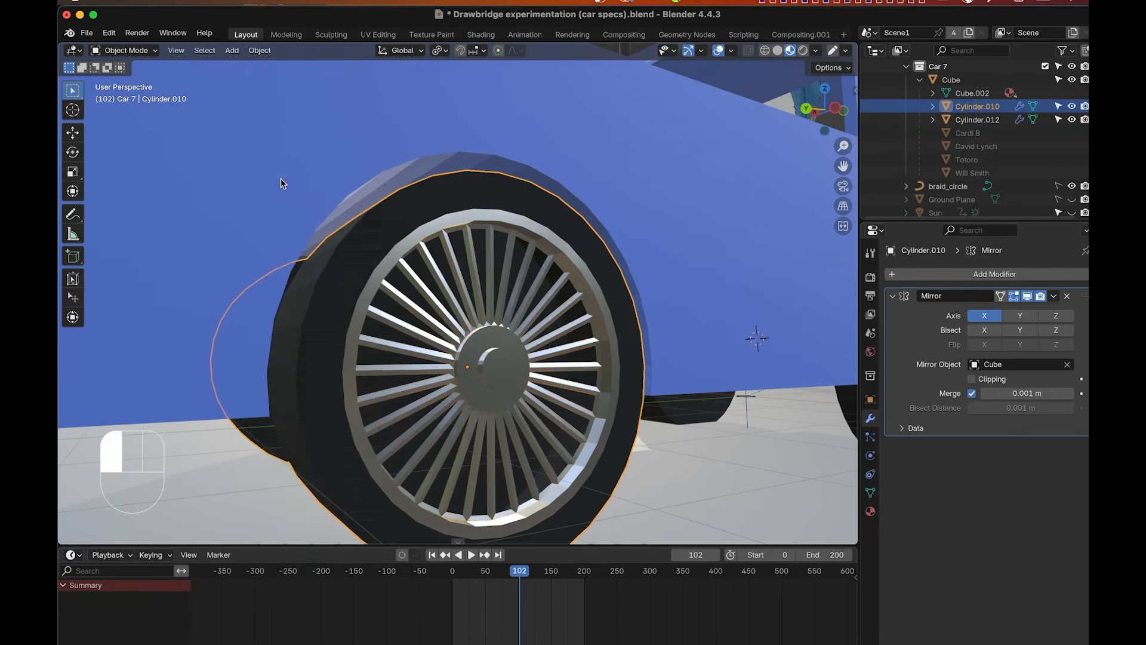
key(super+z)
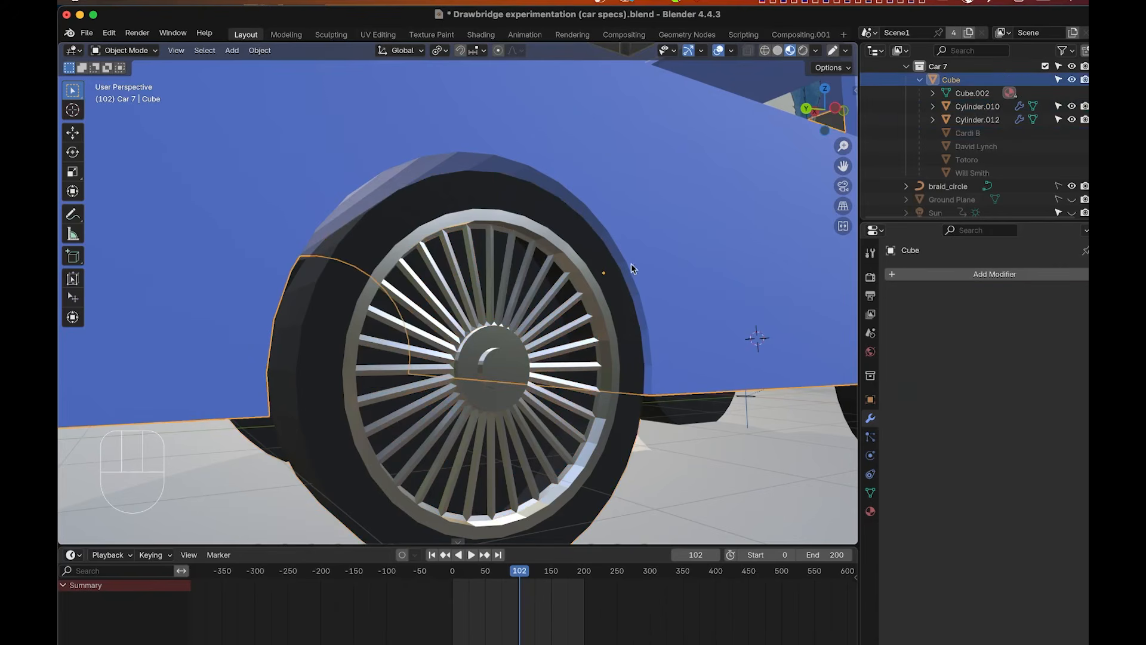
key(super+shift+z)
Delete the old rear wheel object with the solid disc rim.
scroll(578, 407, right, 5)
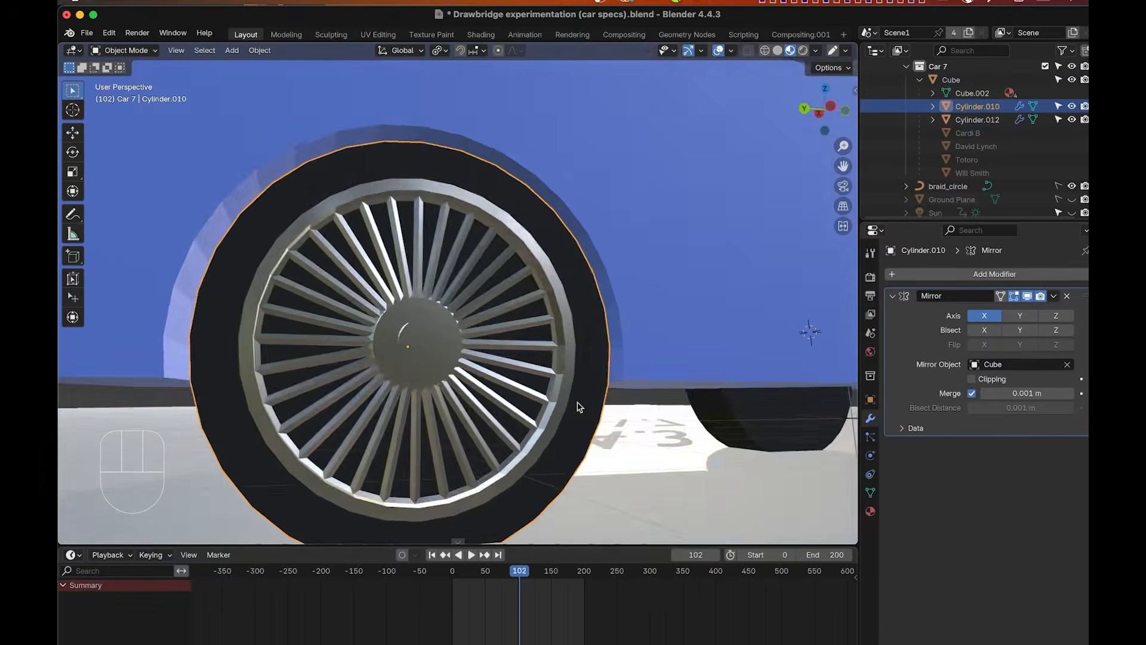
scroll(578, 408, left, 5)
shift+scroll(578, 407, right, 10)
scroll(578, 408, down, 3)
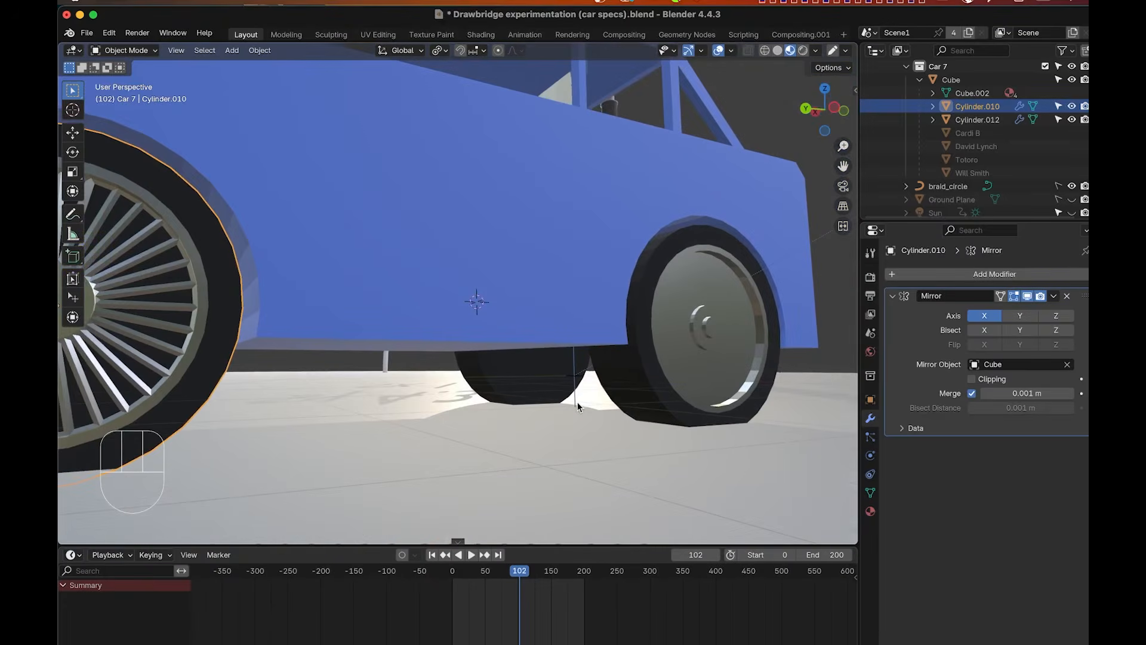
scroll(578, 407, right, 8)
click(787, 342)
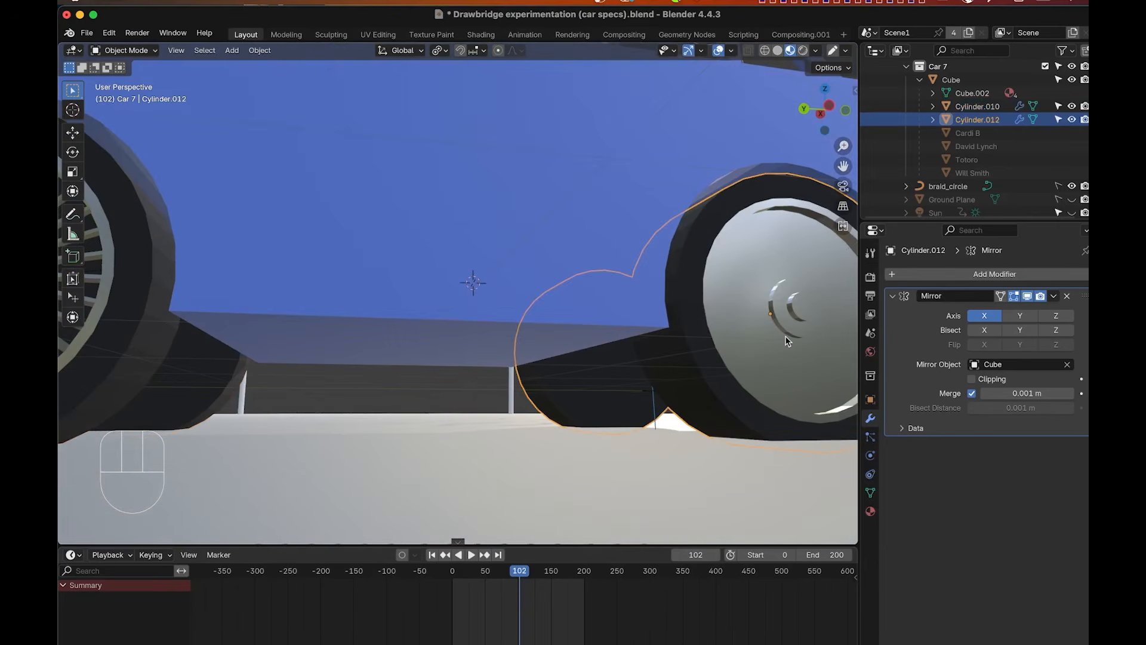
key(x)
click(779, 336)
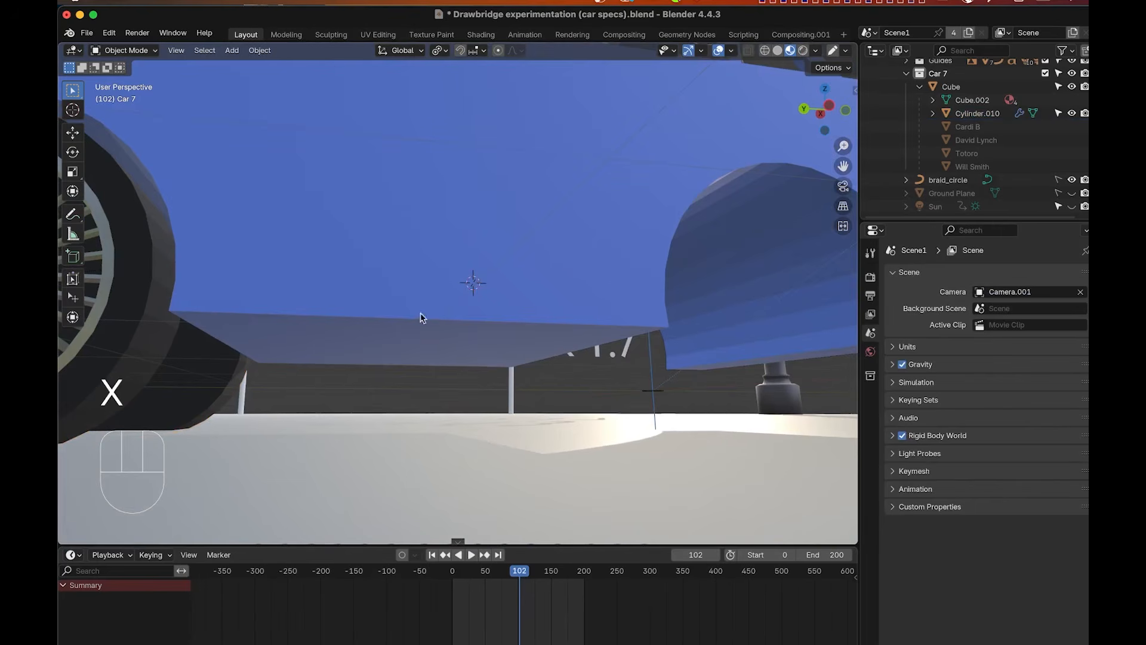
Duplicate the spoked front wheel and move the copy about -5.06 m along Y into the rear wheel arch.
click(135, 280)
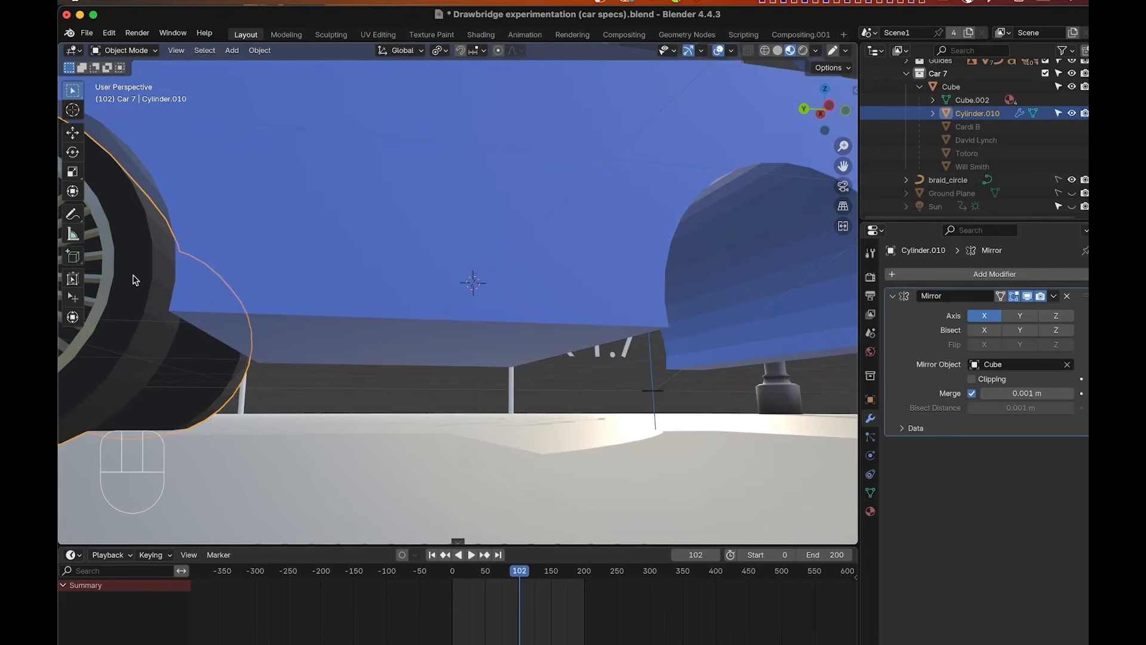
key(shift+d)
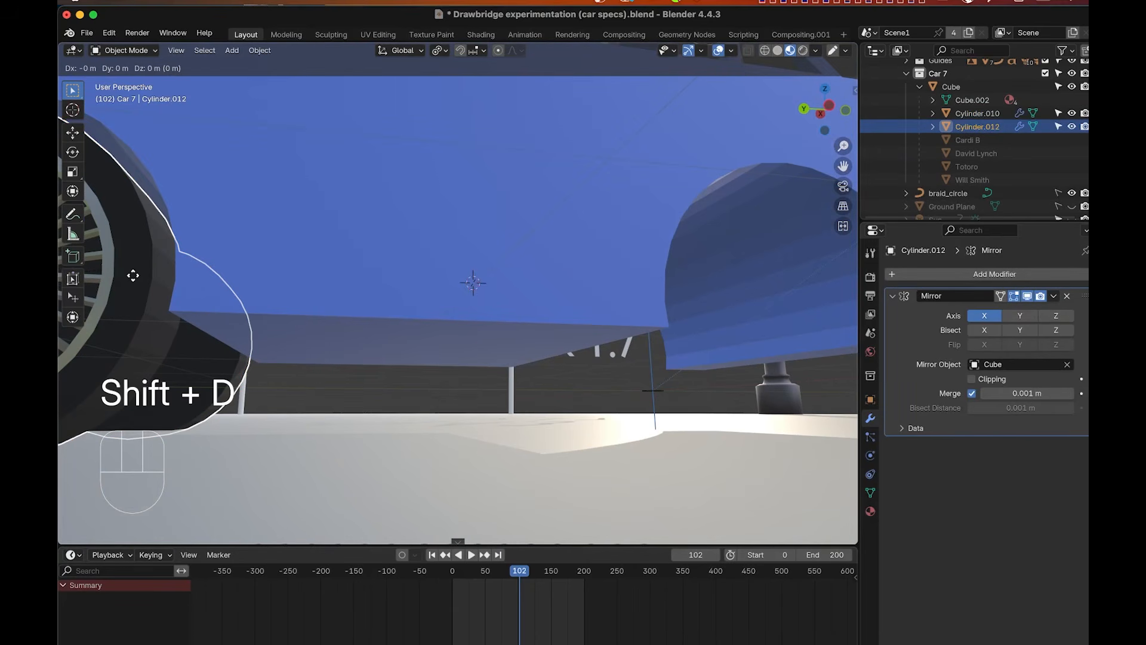
key(y)
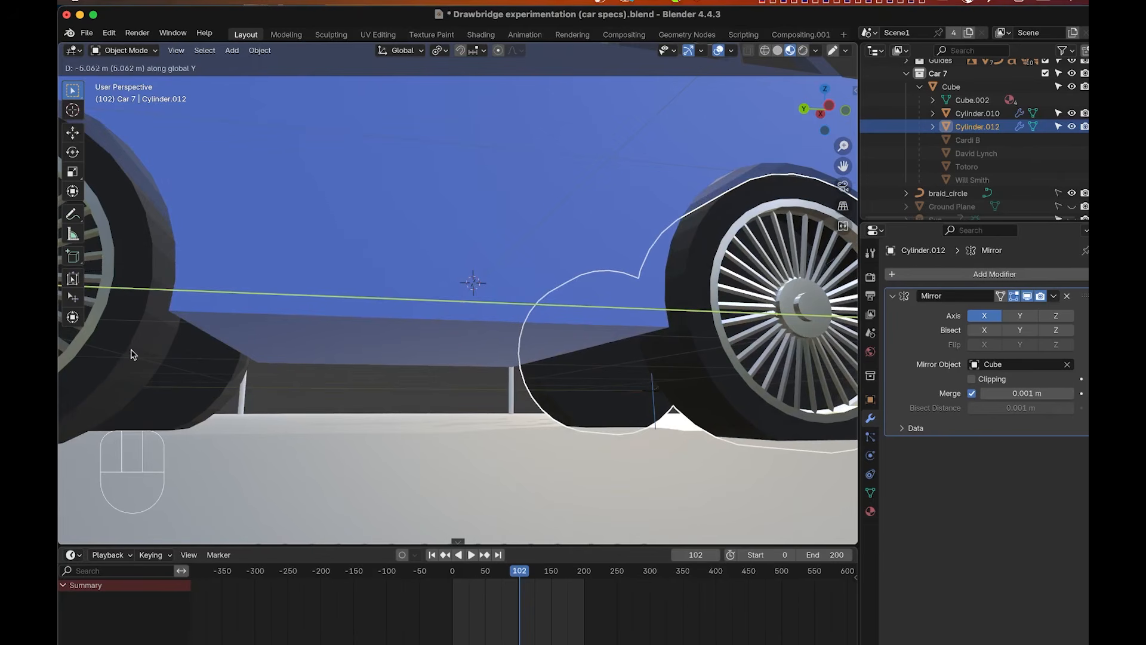
click(133, 354)
key(a)
scroll(372, 258, right, 5)
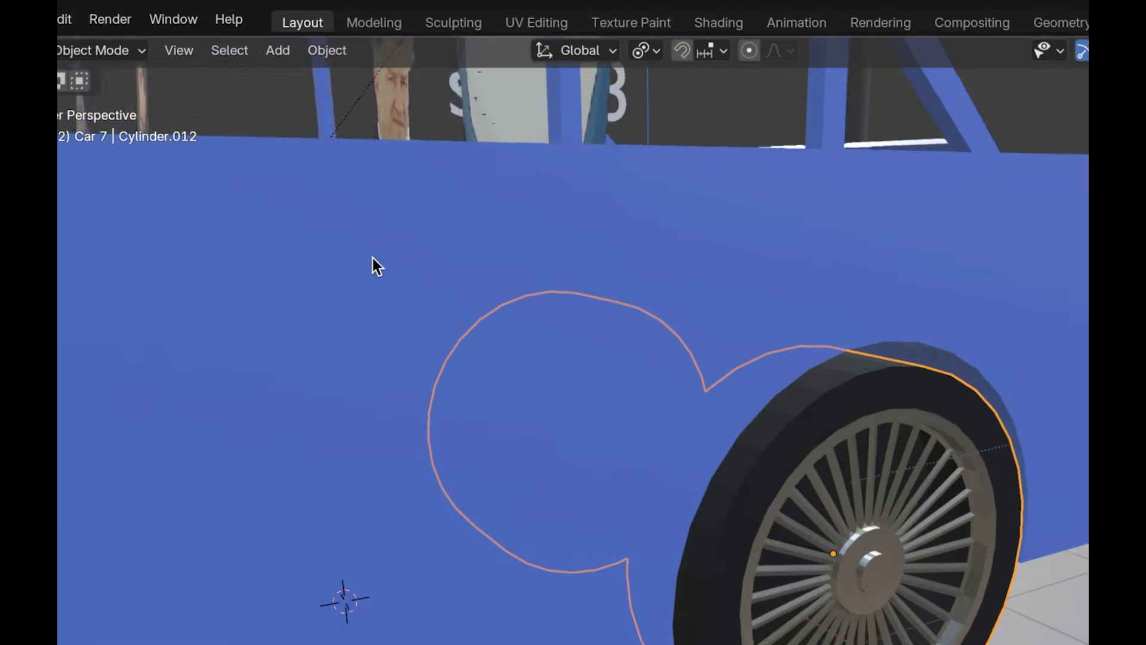
Examine the whole car with its new spoked wheels from the front, side and rear.
scroll(373, 258, down, 6)
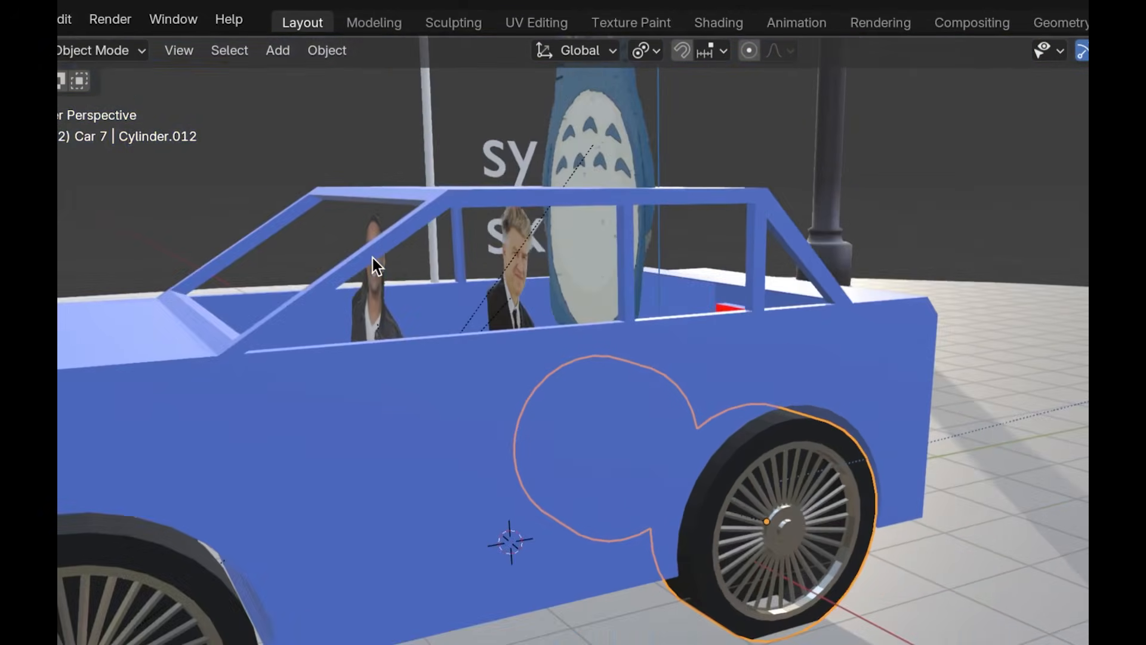
scroll(373, 258, left, 5)
scroll(372, 258, down, 4)
scroll(373, 258, left, 8)
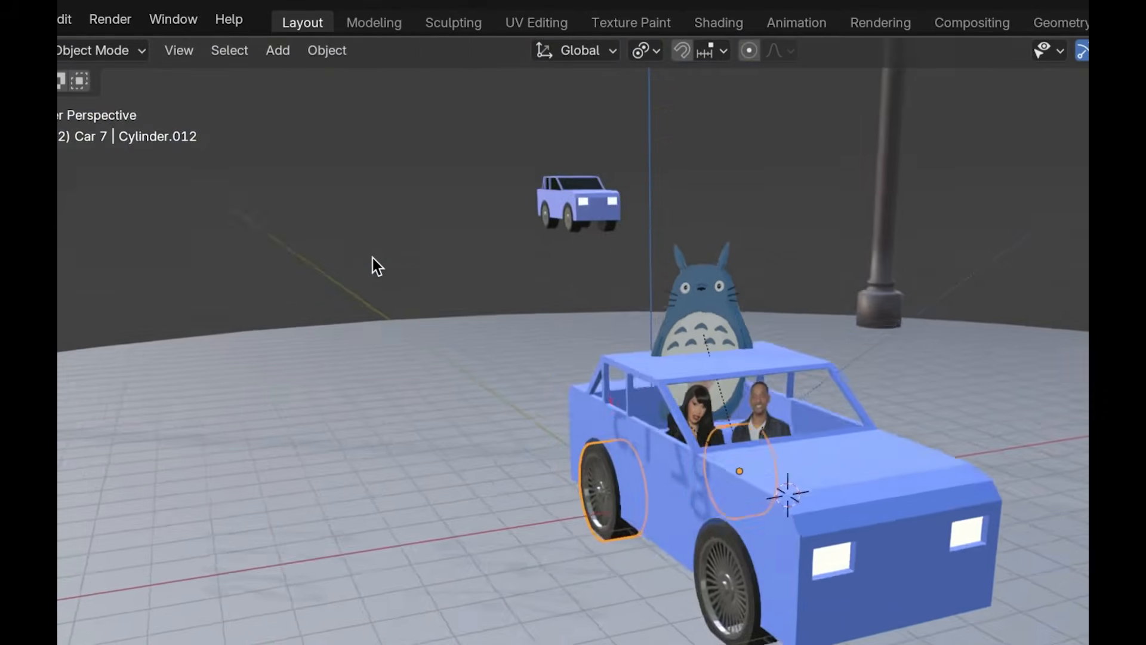
scroll(373, 258, right, 8)
scroll(372, 258, right, 4)
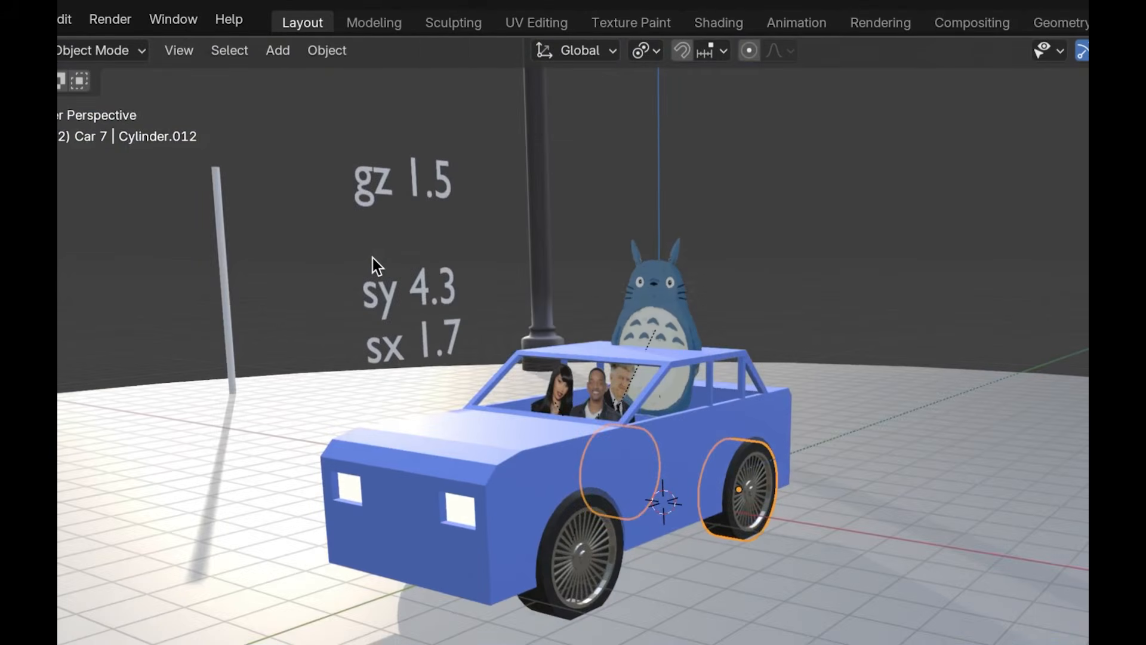
scroll(373, 258, up, 2)
scroll(372, 258, left, 4)
scroll(372, 258, left, 3)
scroll(372, 258, right, 12)
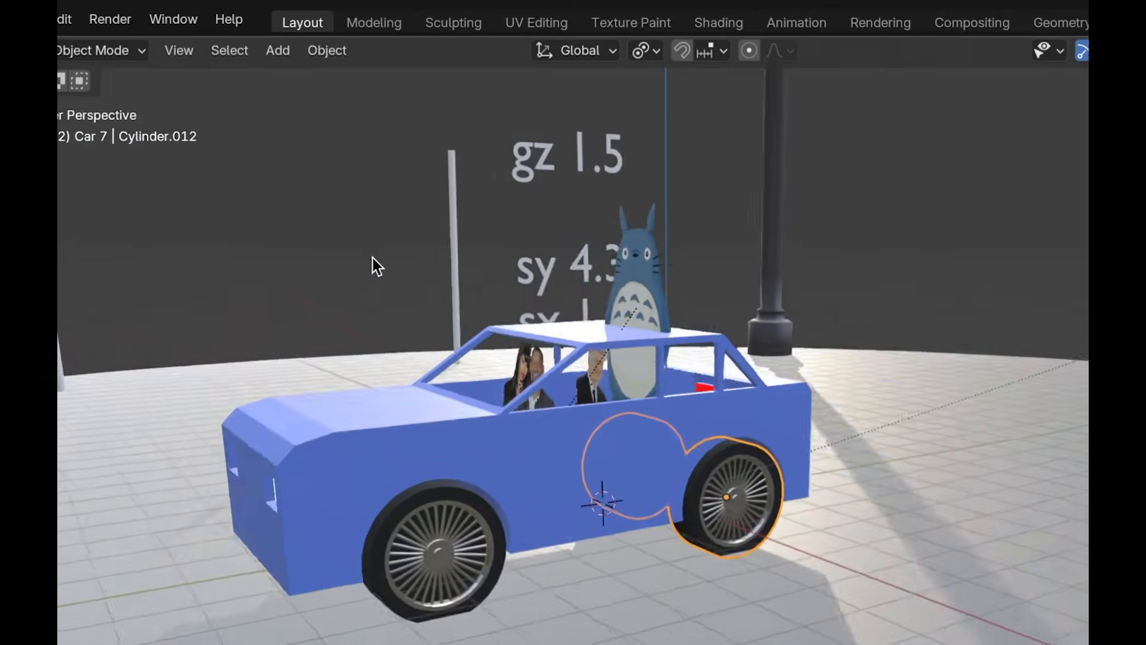
scroll(372, 258, left, 6)
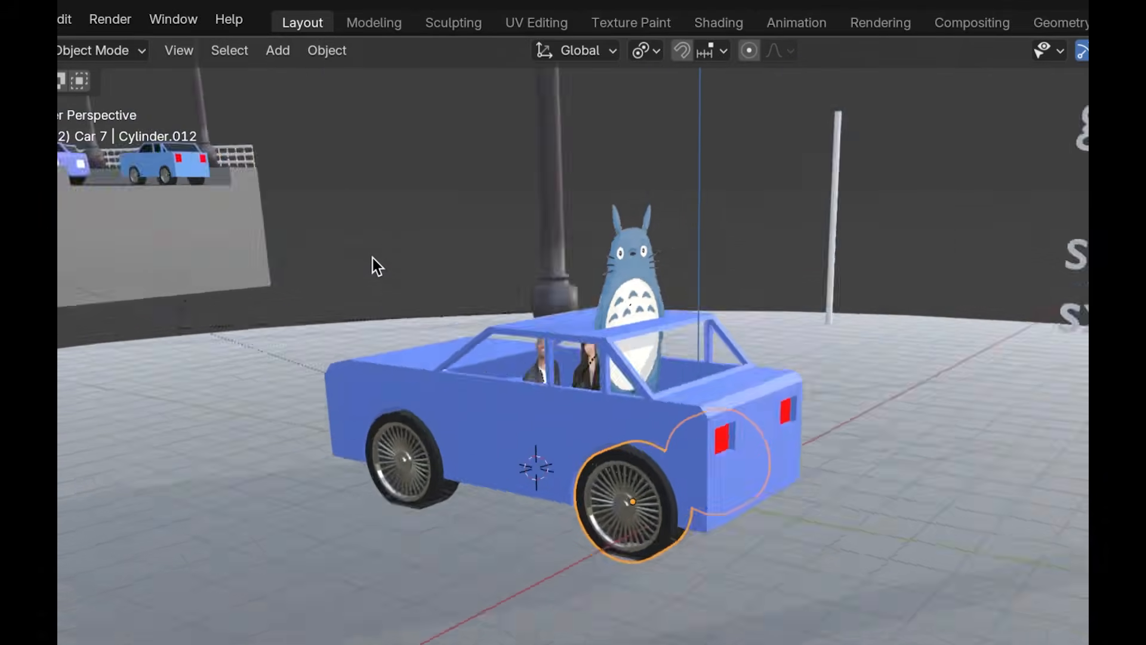
scroll(373, 258, left, 4)
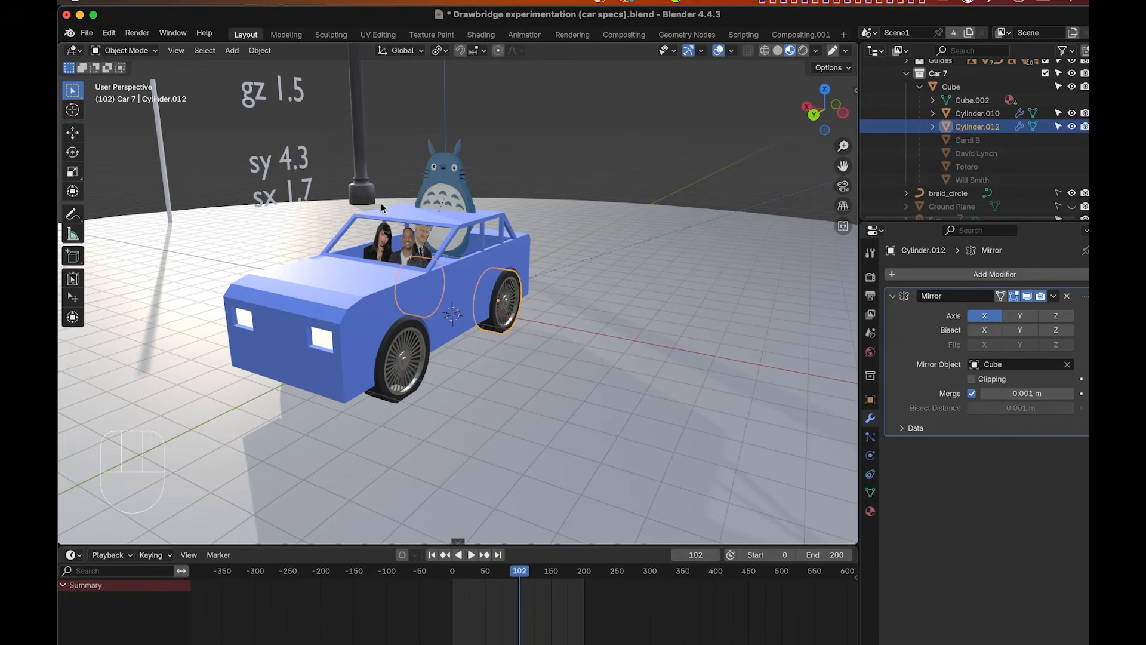
In the car body's mesh, add vertical loop cuts on both sides of the rear's centre and a horizontal one below the taillights.
scroll(381, 203, left, 6)
scroll(382, 207, left, 12)
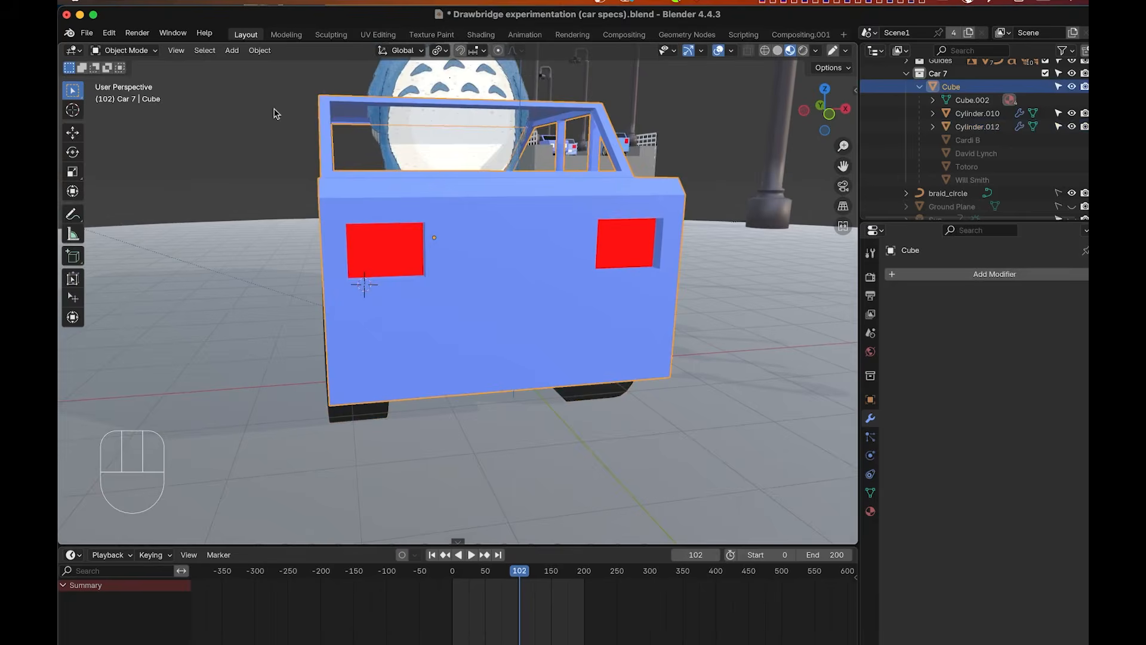
click(143, 54)
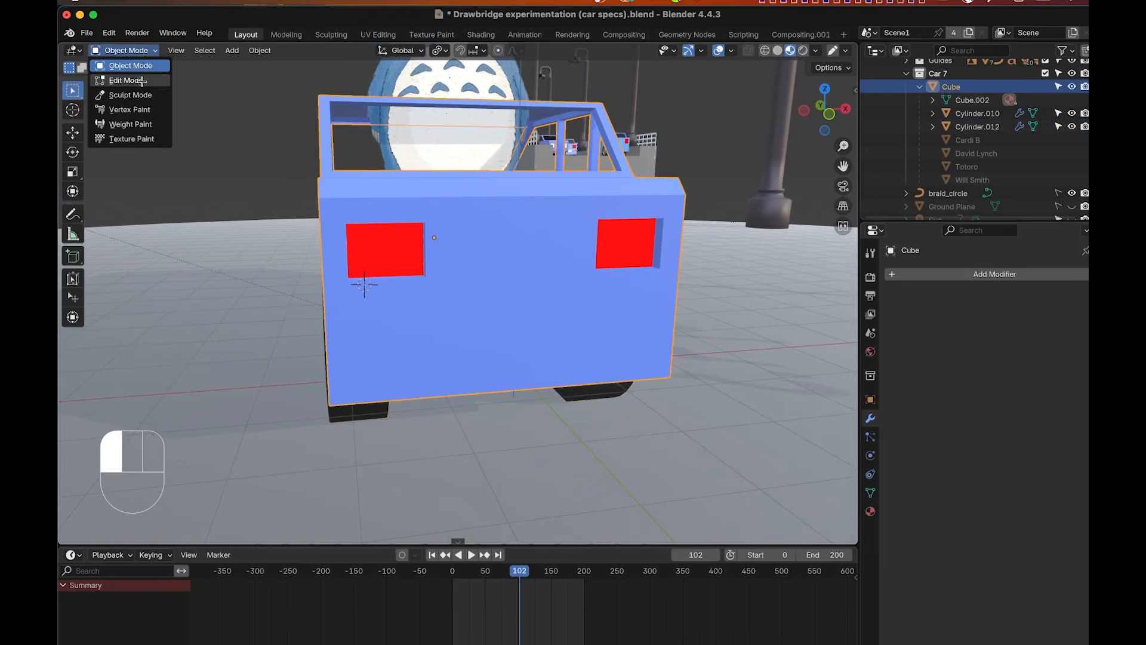
click(142, 81)
scroll(491, 253, left, 5)
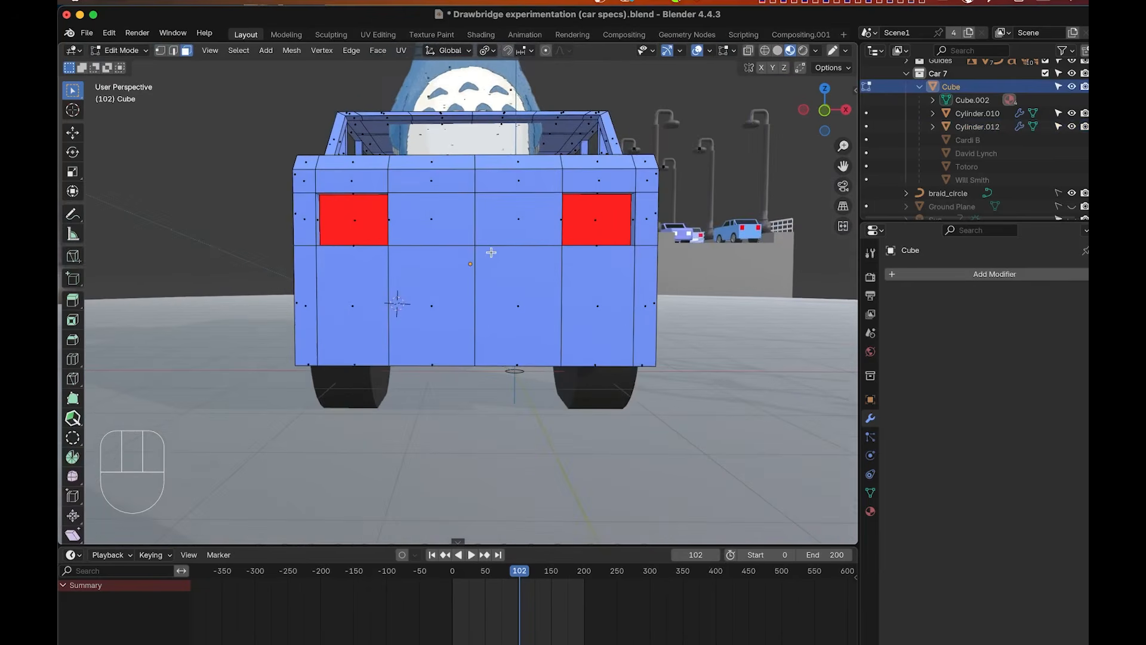
scroll(491, 253, up, 3)
scroll(491, 253, up, 3)
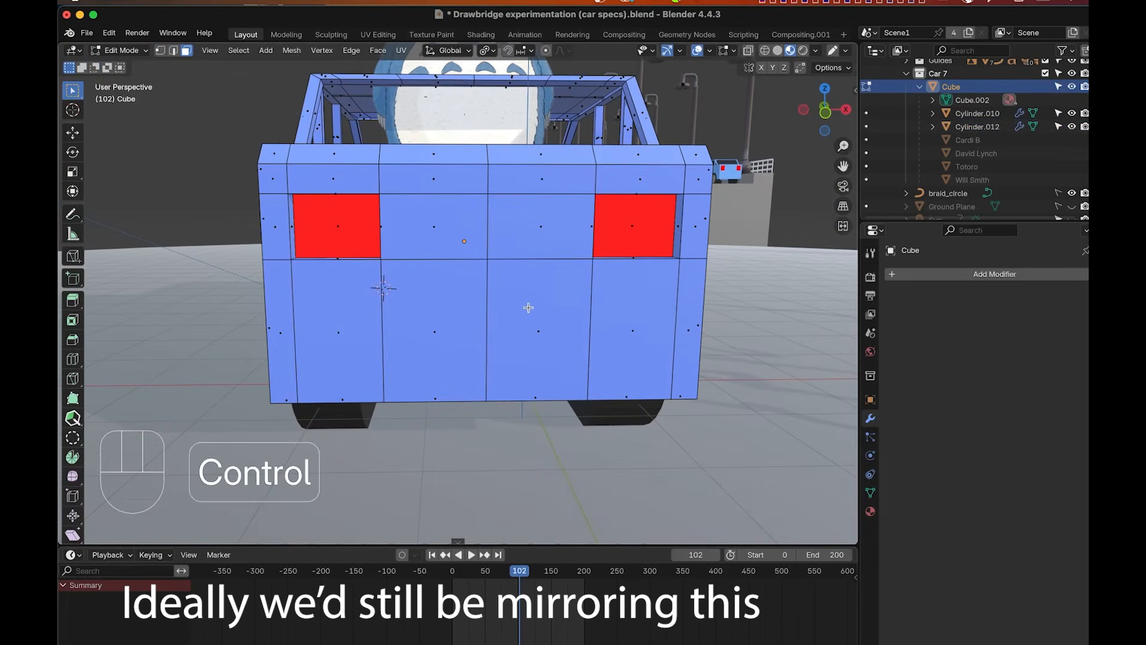
key(ctrl+r)
click(421, 253)
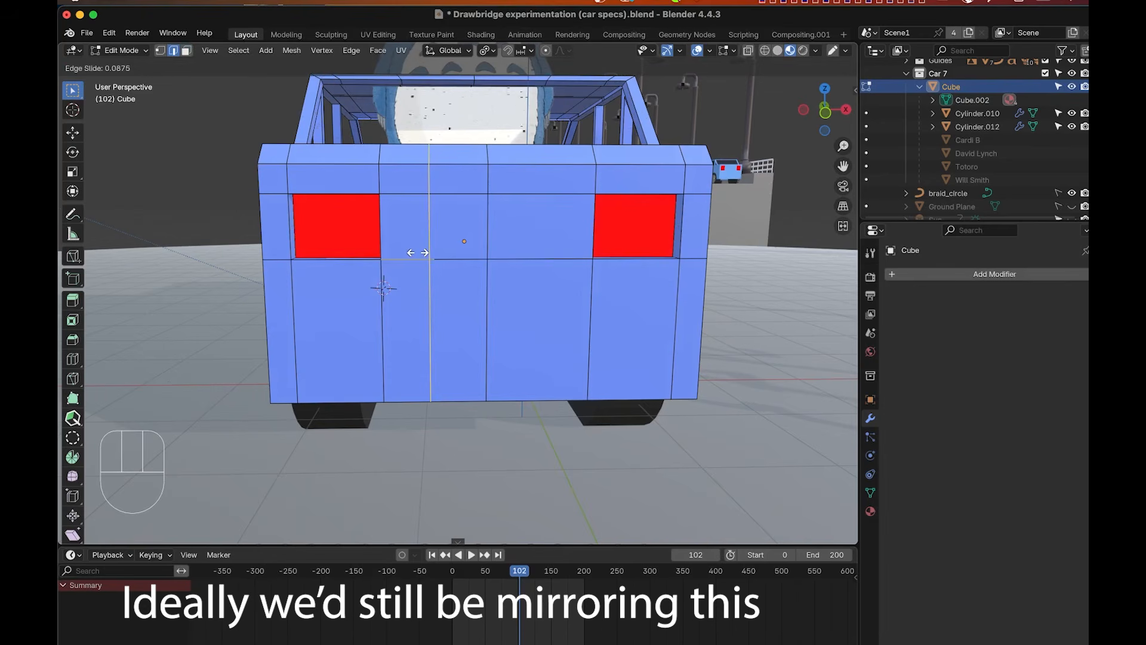
click(417, 252)
key(ctrl+r)
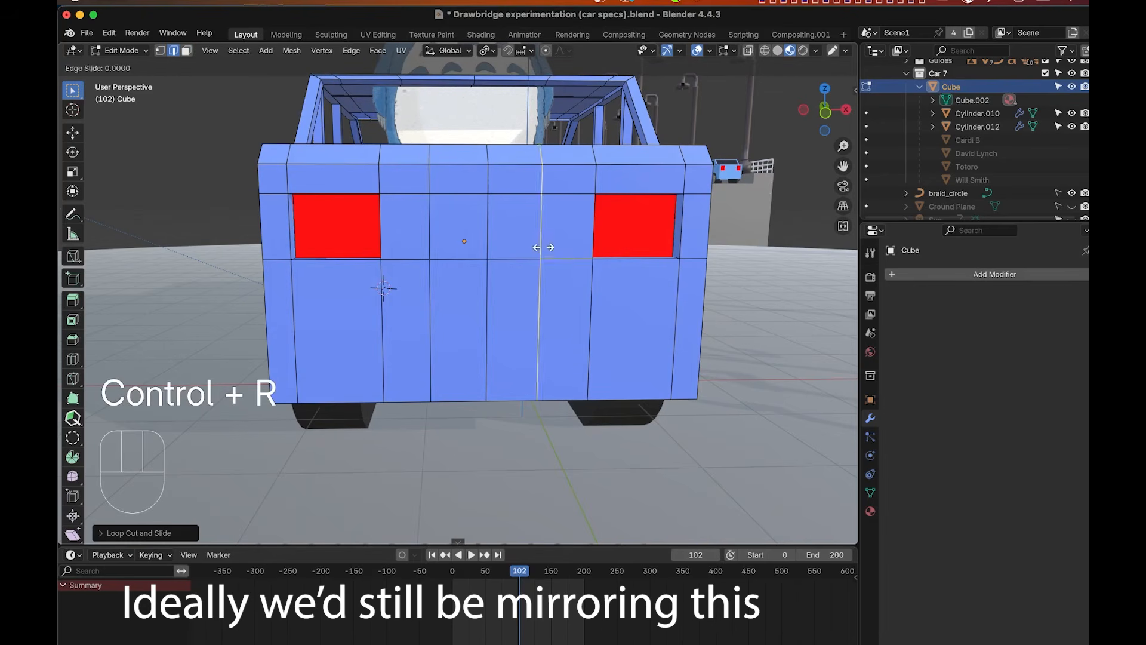
click(468, 332)
click(468, 336)
Select the two central faces below the taillights on the car's rear and extrude them about 0.15 m inward as a plate recess.
key(3)
click(465, 295)
shift+click(509, 296)
scroll(509, 296, up, 3)
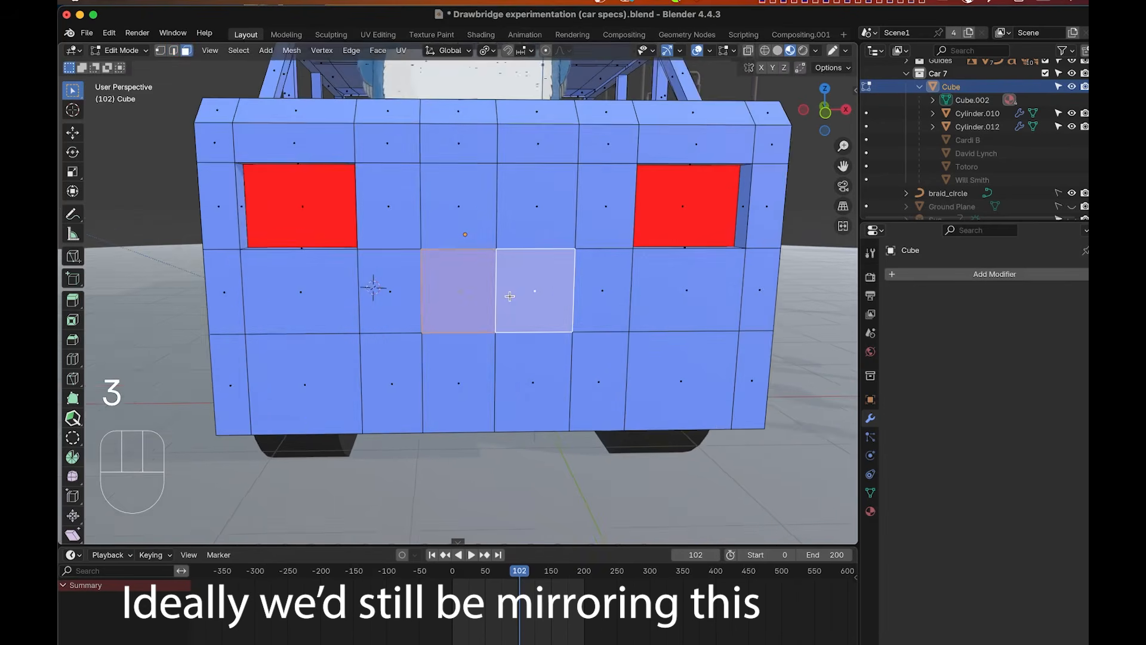
scroll(509, 297, left, 5)
scroll(596, 281, left, 3)
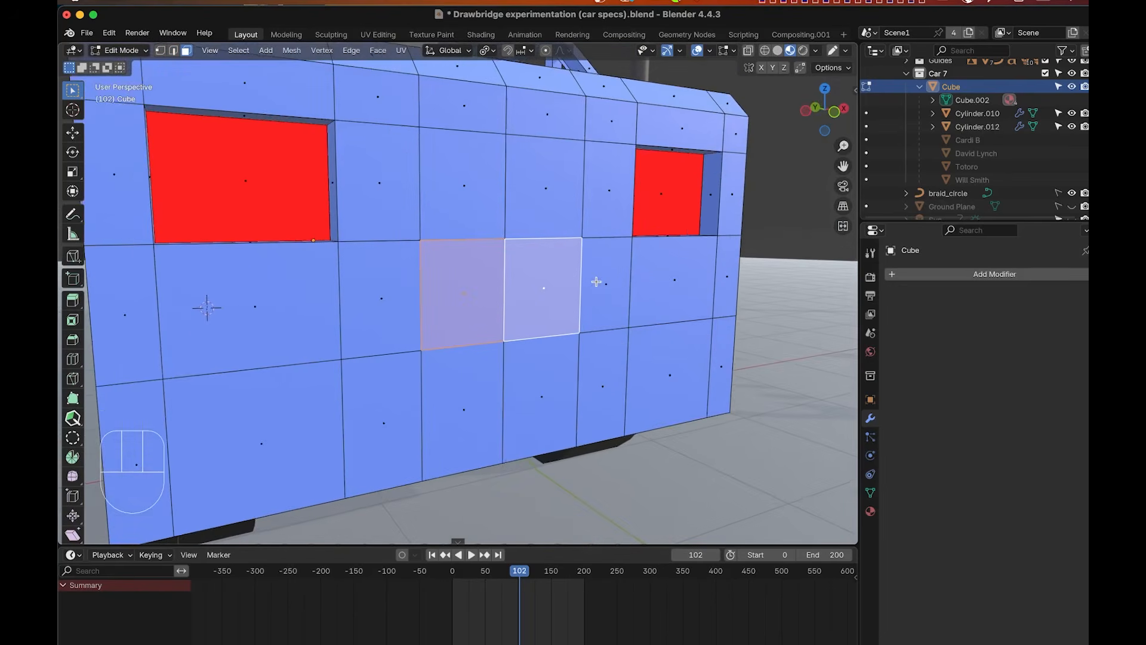
scroll(596, 281, up, 4)
key(e)
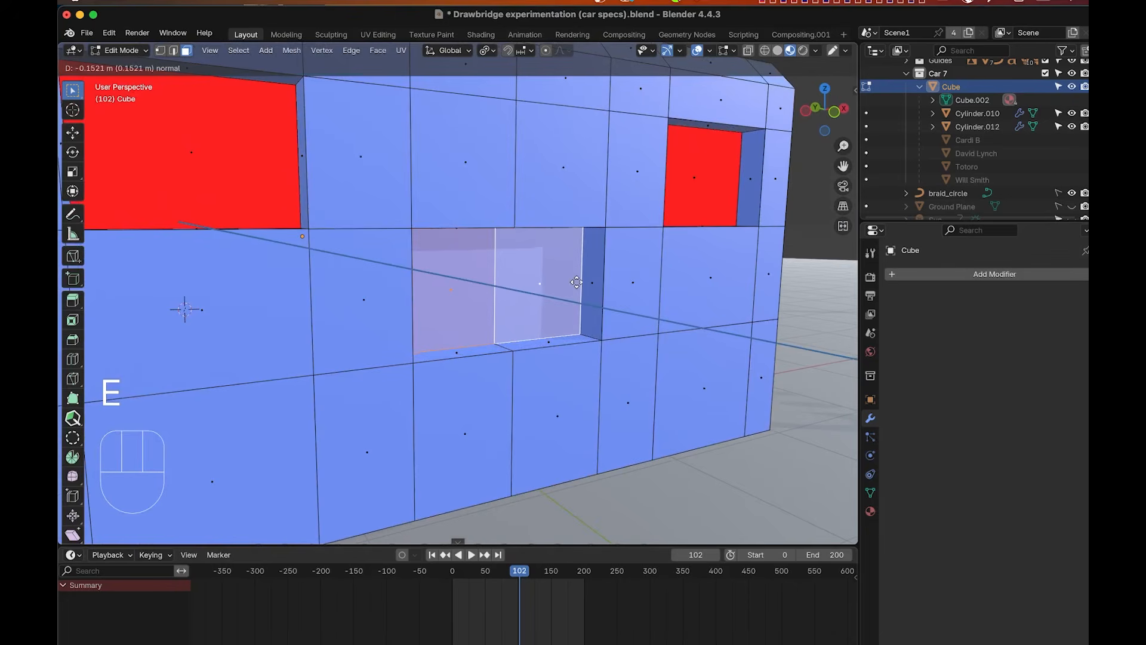
click(576, 282)
Add a new default white material, assign it to the two recessed rear faces, and return to Object Mode.
click(870, 511)
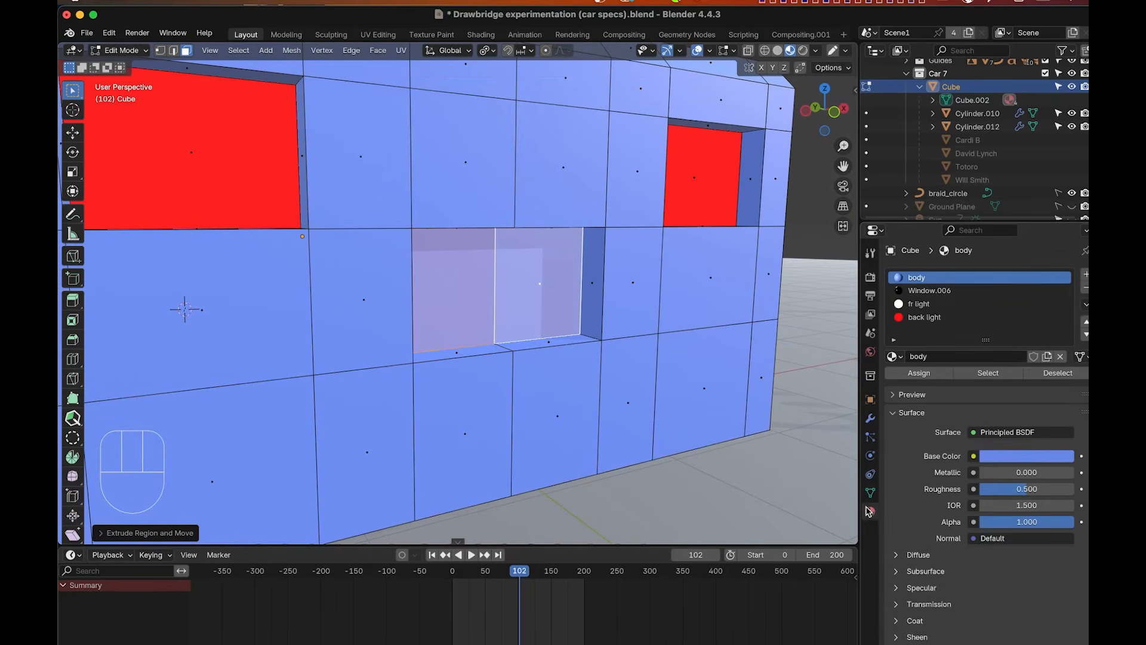
click(1086, 275)
click(971, 358)
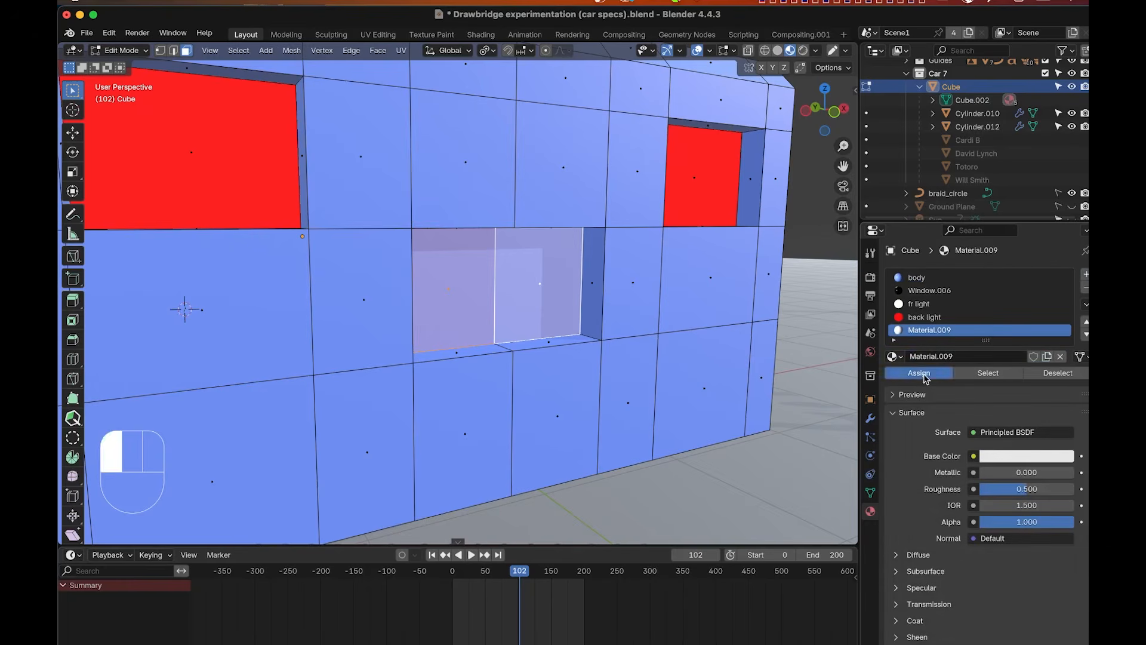
click(920, 374)
click(675, 343)
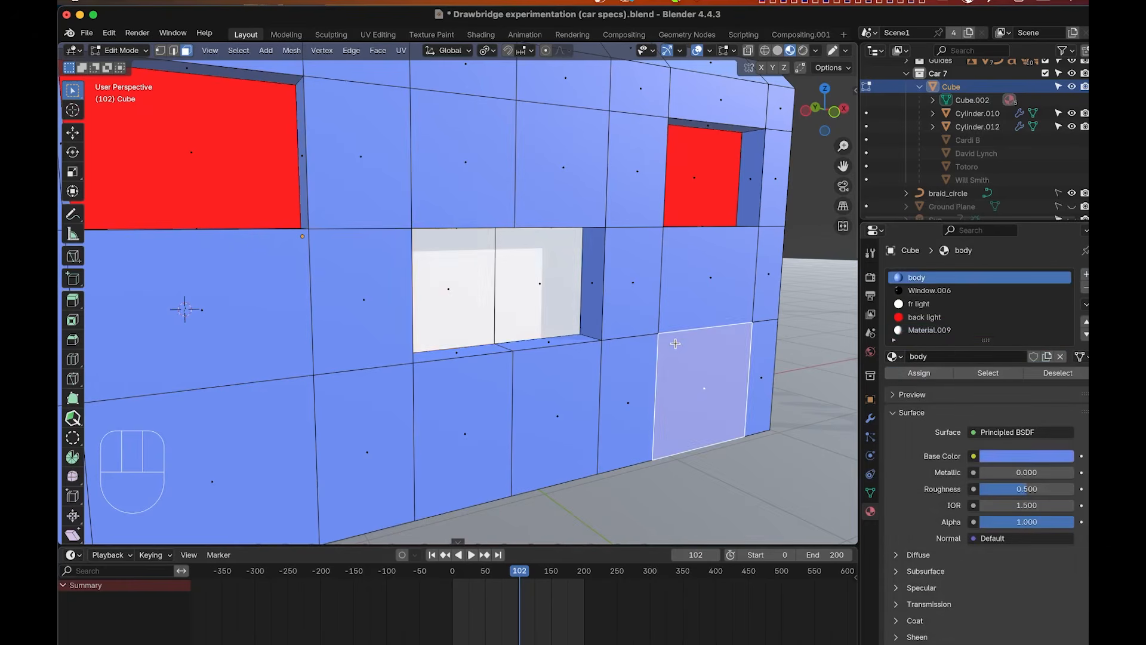
scroll(676, 343, left, 5)
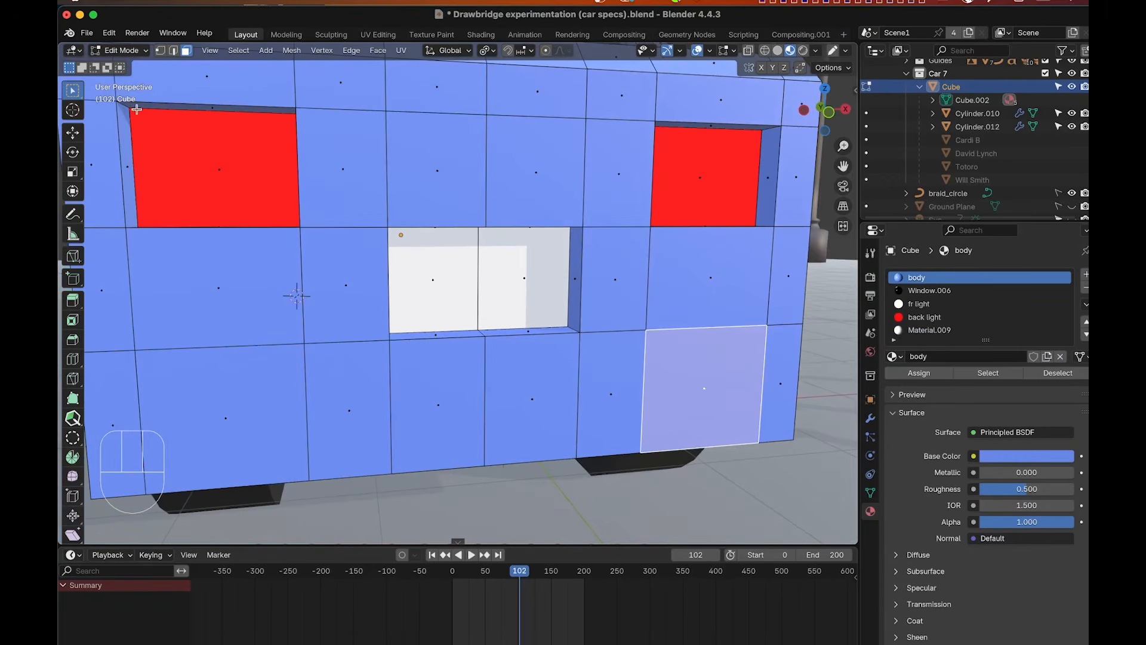
click(132, 52)
click(132, 66)
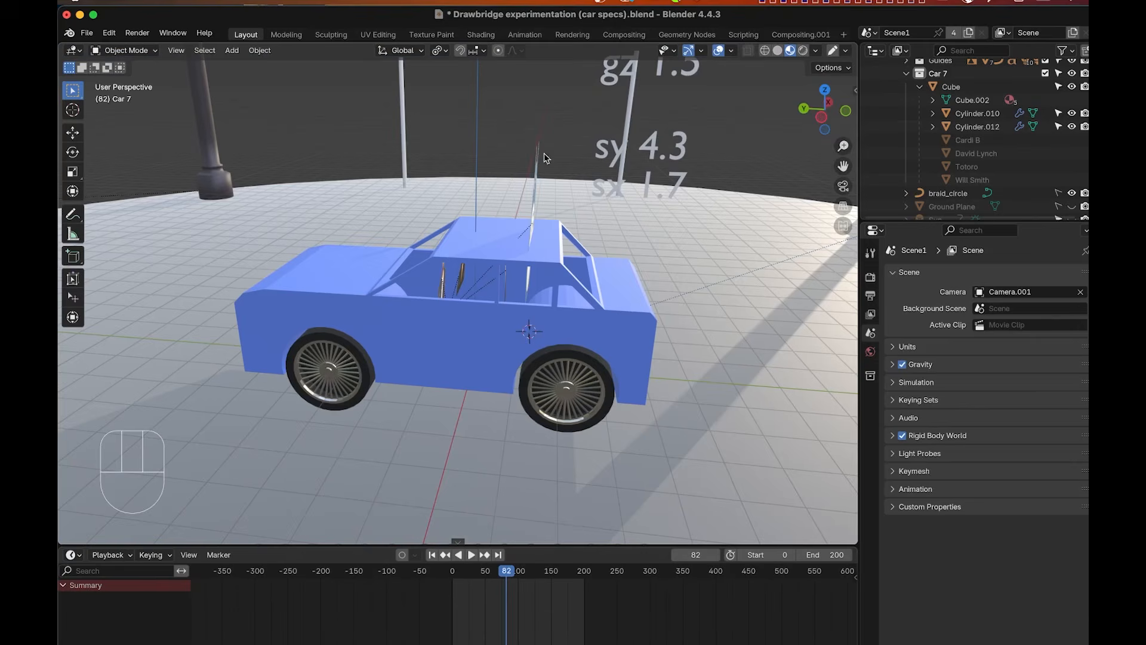
Examine the finished car from the side and front, and play the animation through the scene camera.
shift+scroll(712, 238, left, 2)
scroll(712, 239, left, 8)
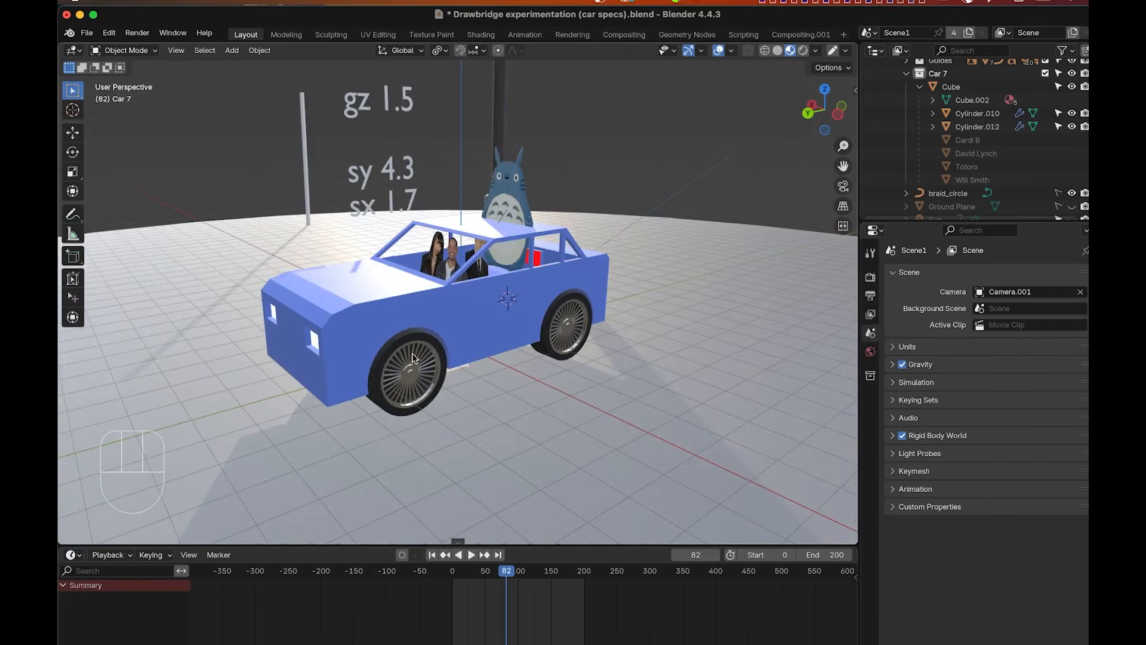
scroll(679, 199, left, 3)
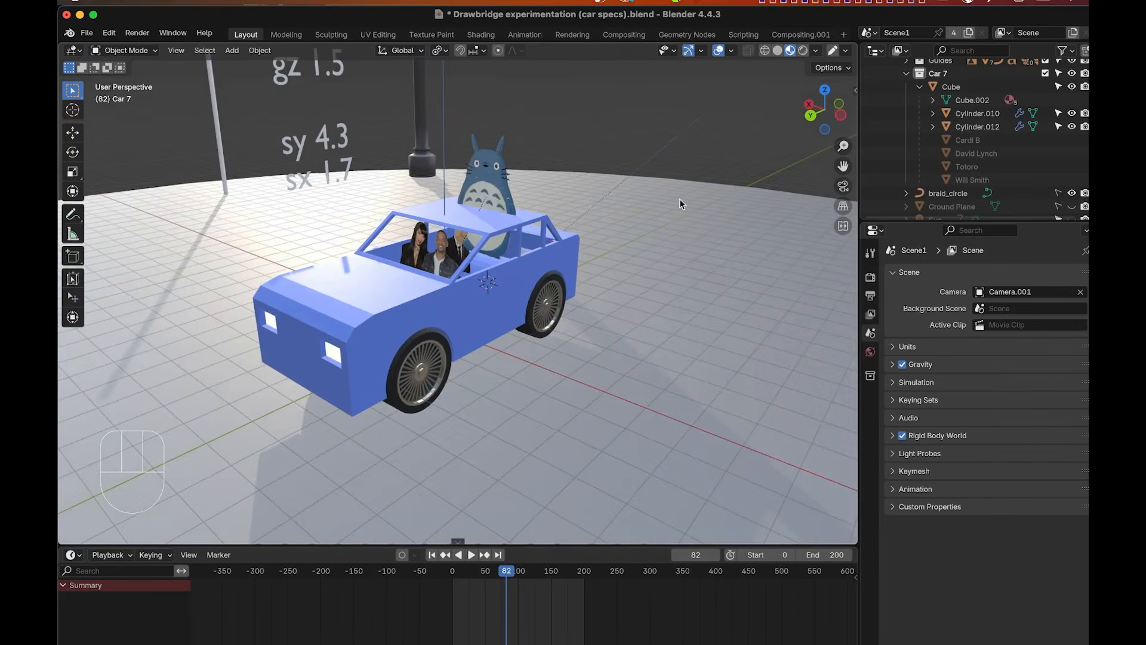
click(843, 187)
key(space)
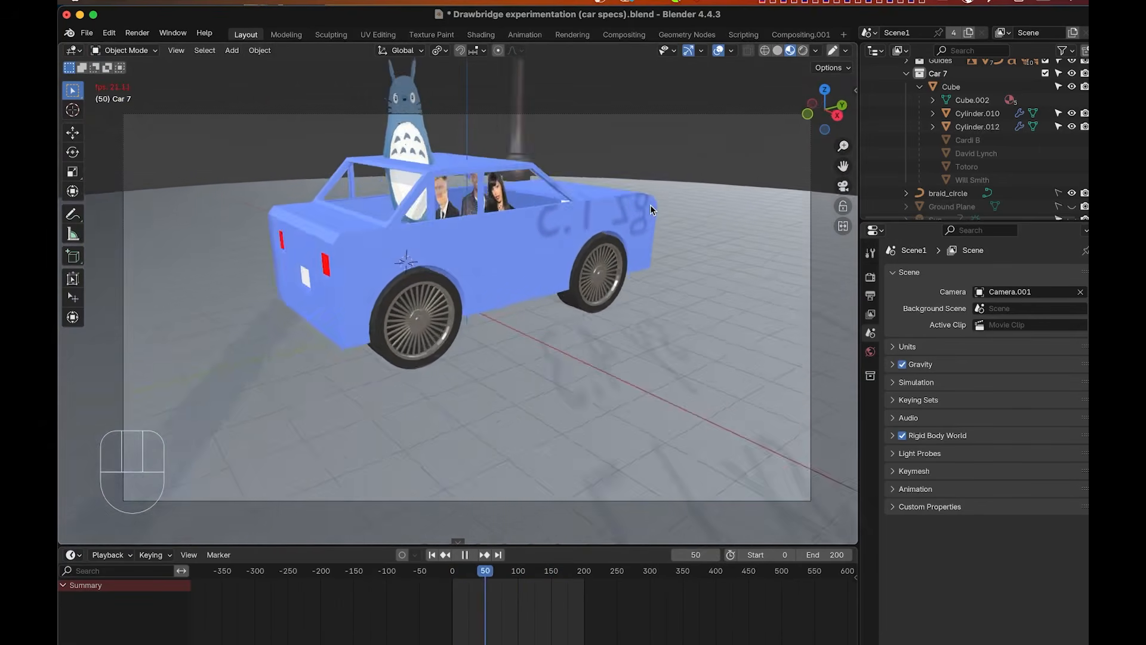
key(space)
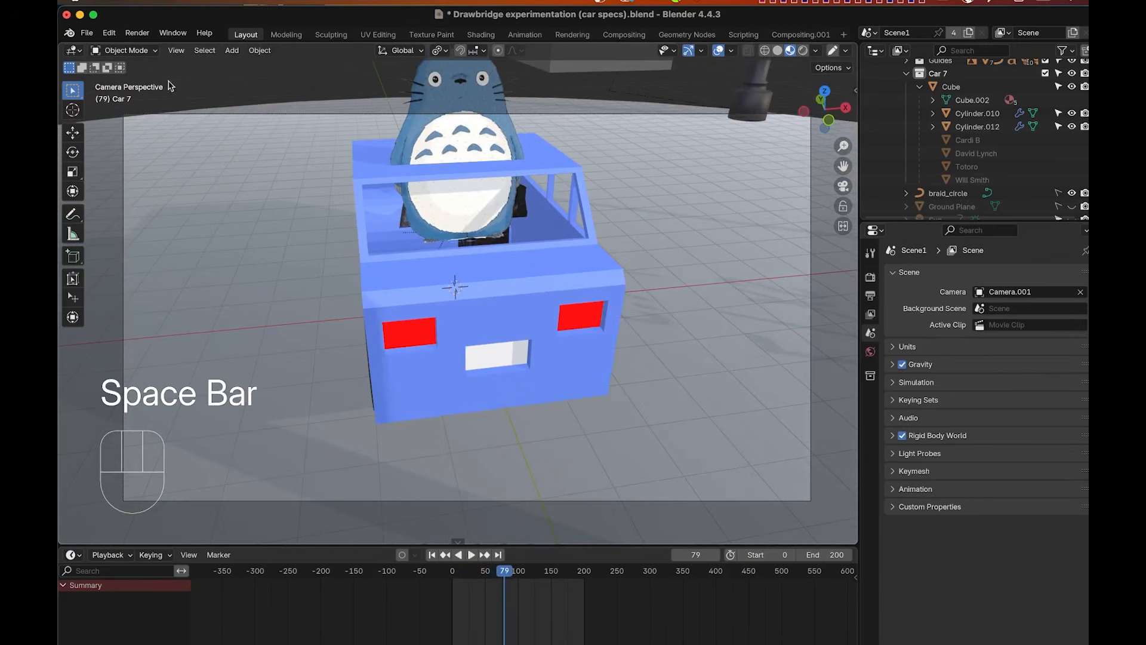
Open the scene's rendering commands.
click(140, 33)
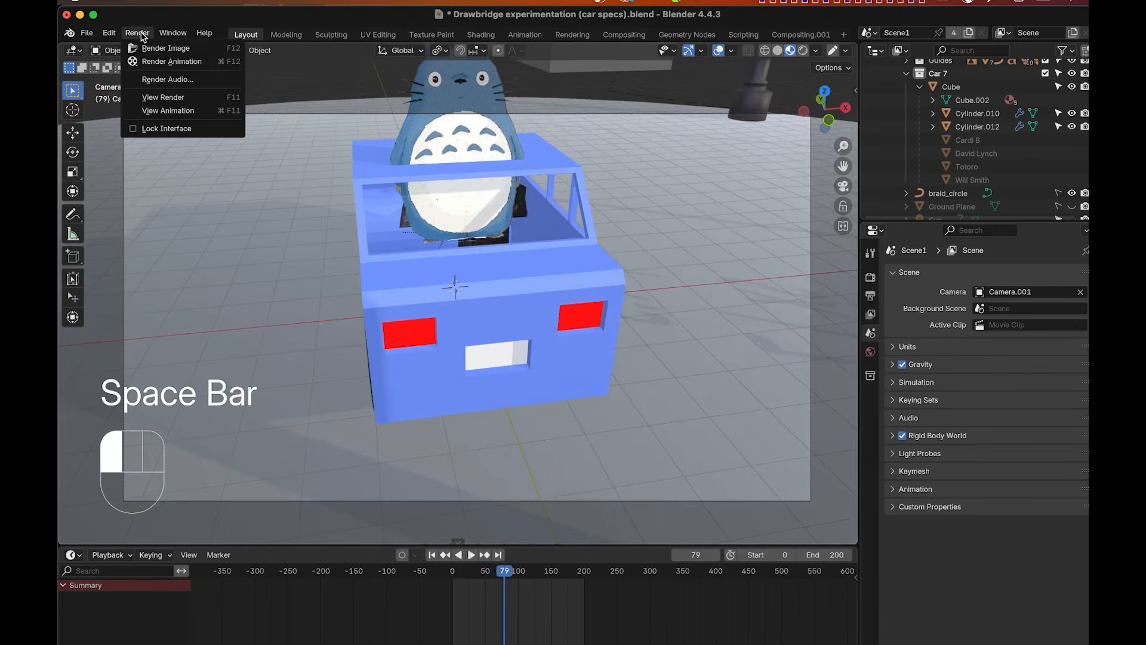